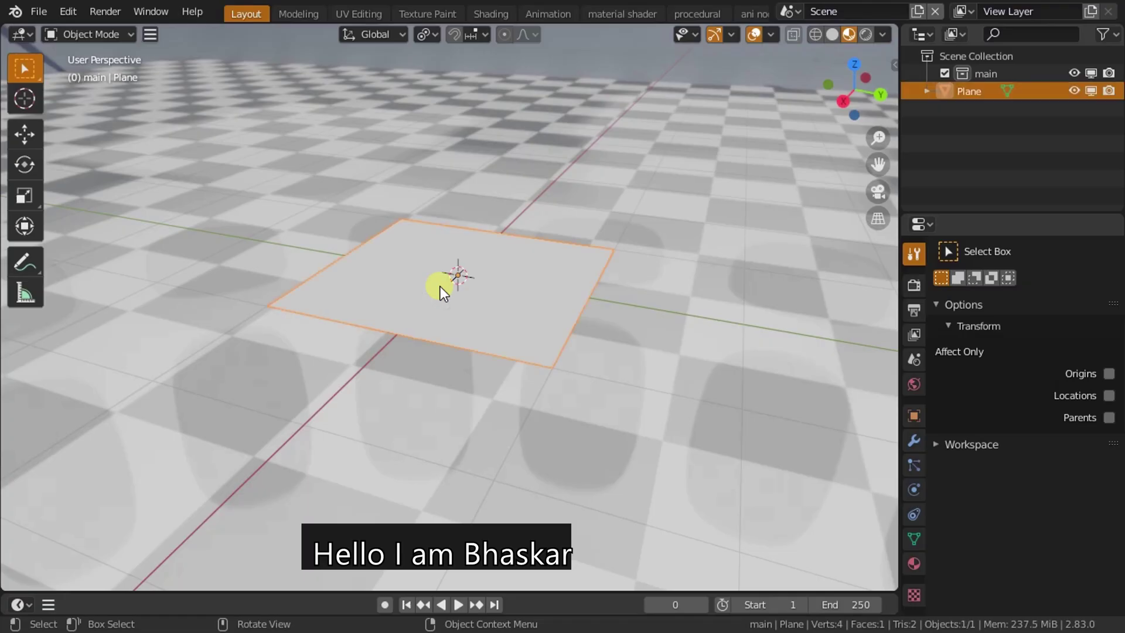
Switch to the shading workspace, view the plane from the top, and give it a new material.
scroll(440, 286, up, 3)
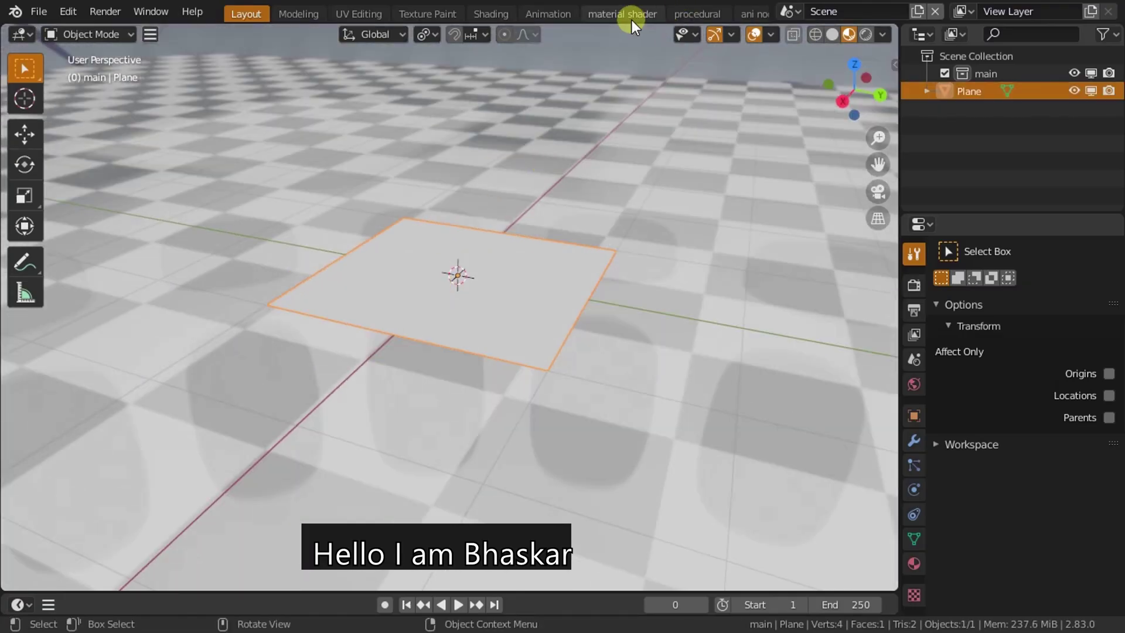
click(632, 20)
mouse_move(328, 282)
middle_down()
mouse_move(237, 332)
mouse_move(299, 223)
middle_up()
key(KP_7)
scroll(237, 329, up, 4)
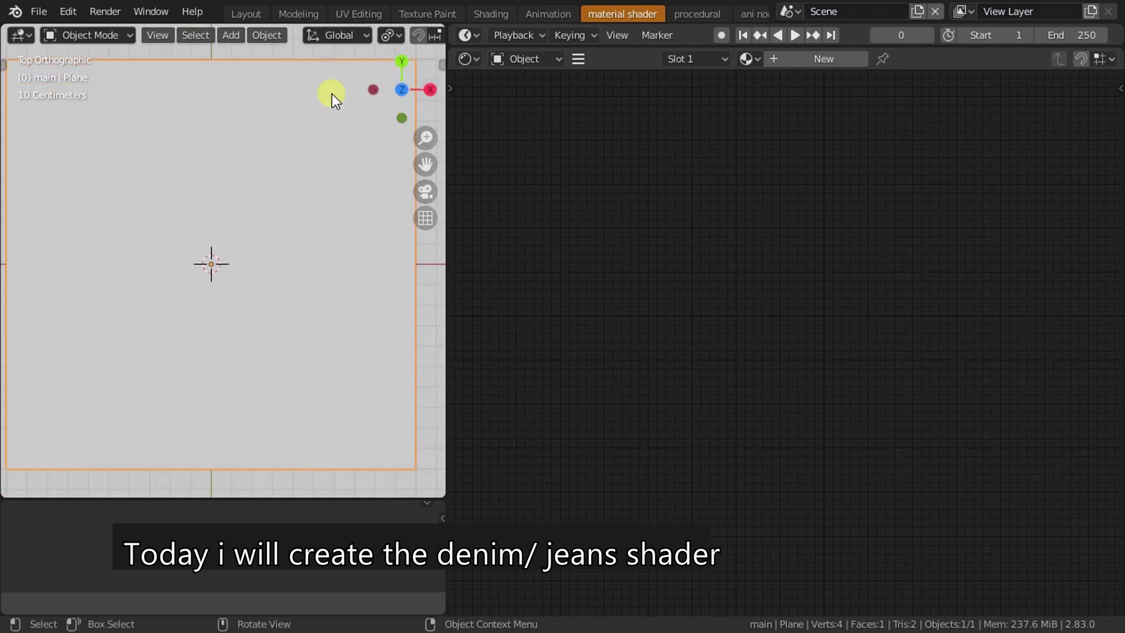
scroll(350, 28, down, 5)
click(415, 32)
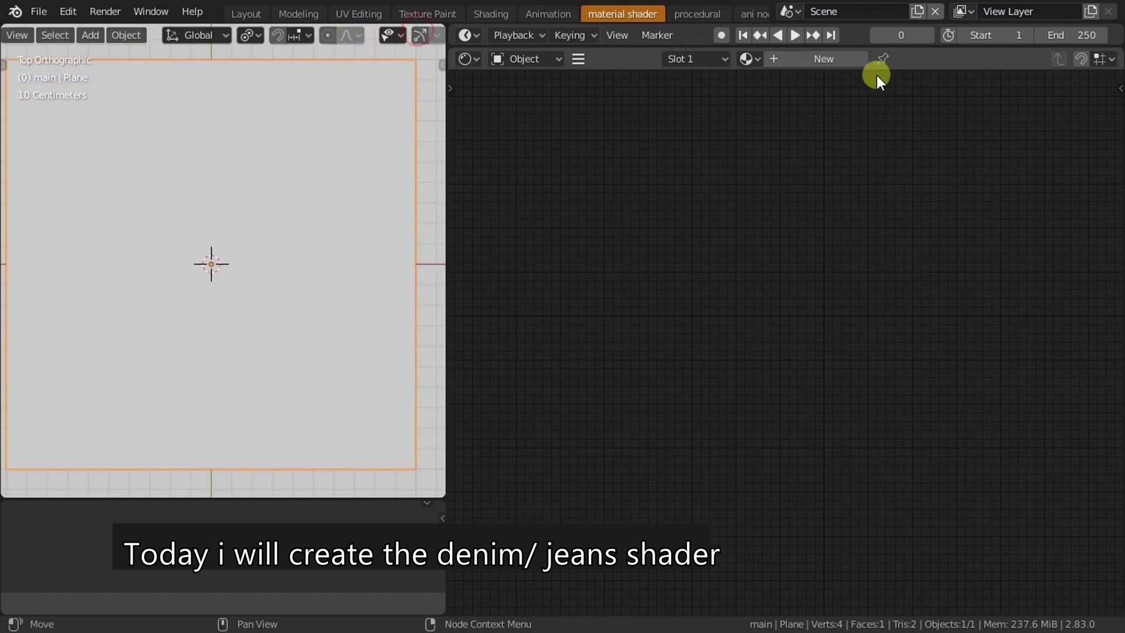
click(806, 54)
scroll(790, 423, up, 3)
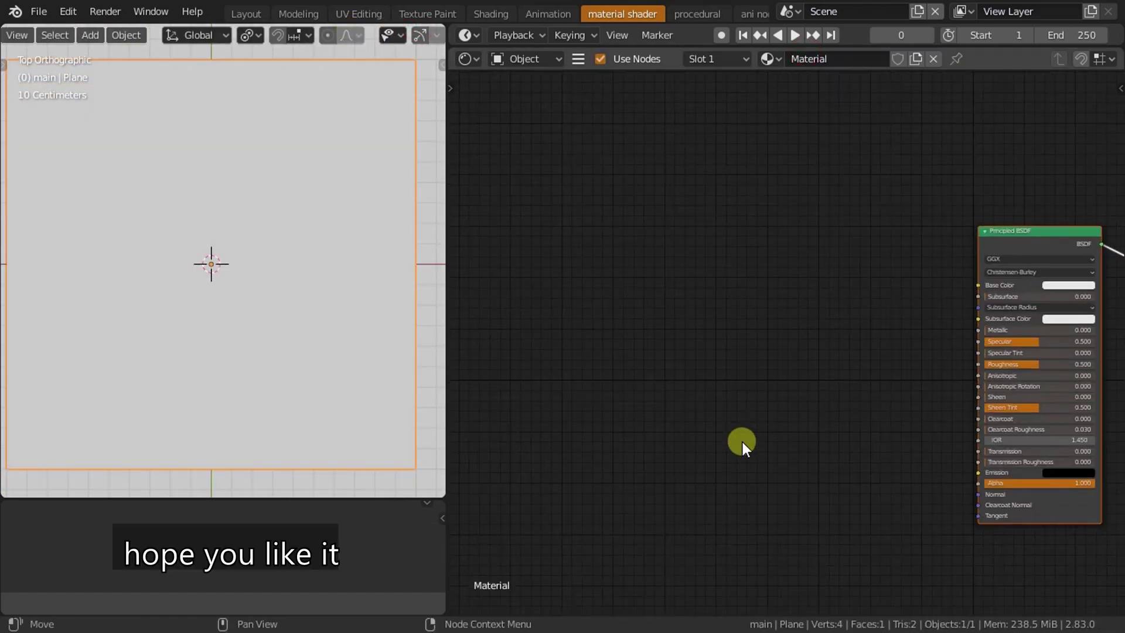
Add a Texture Coordinate node, wire its Object output to Base Color, and set Specular to 0.
key(shift+a)
text(te)
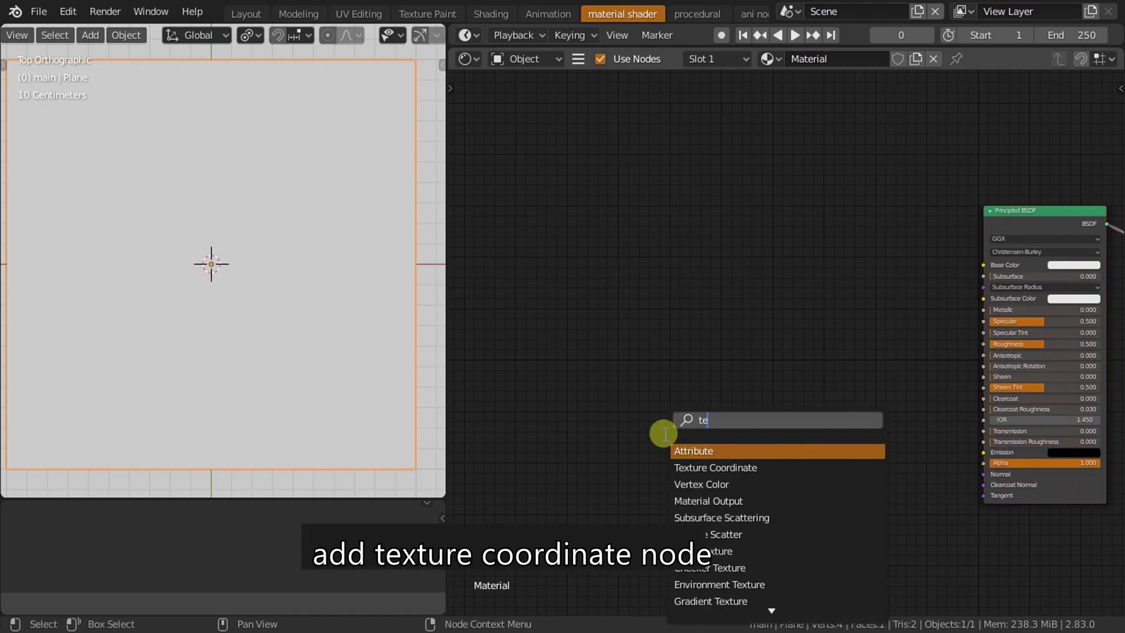
text(x)
click(674, 449)
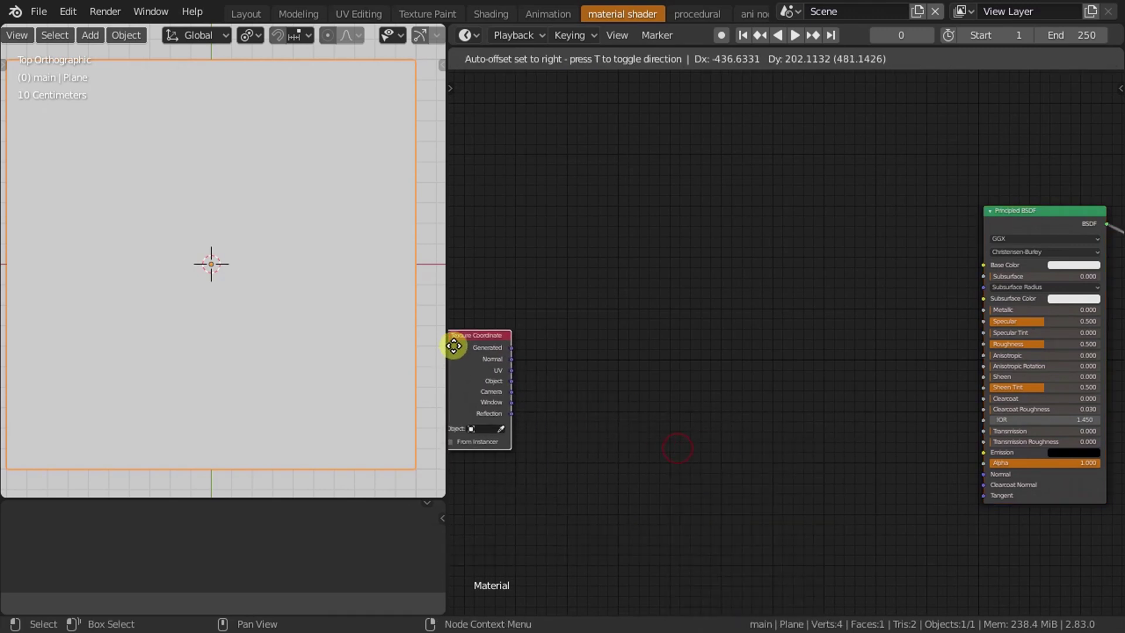
click(482, 344)
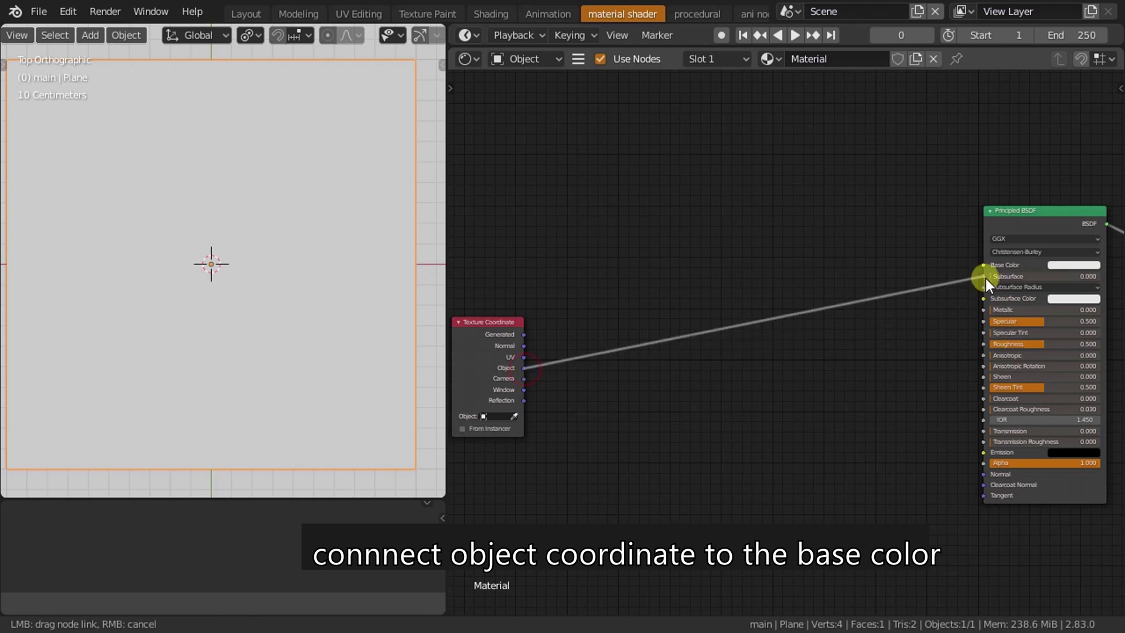
drag(525, 368, 985, 264)
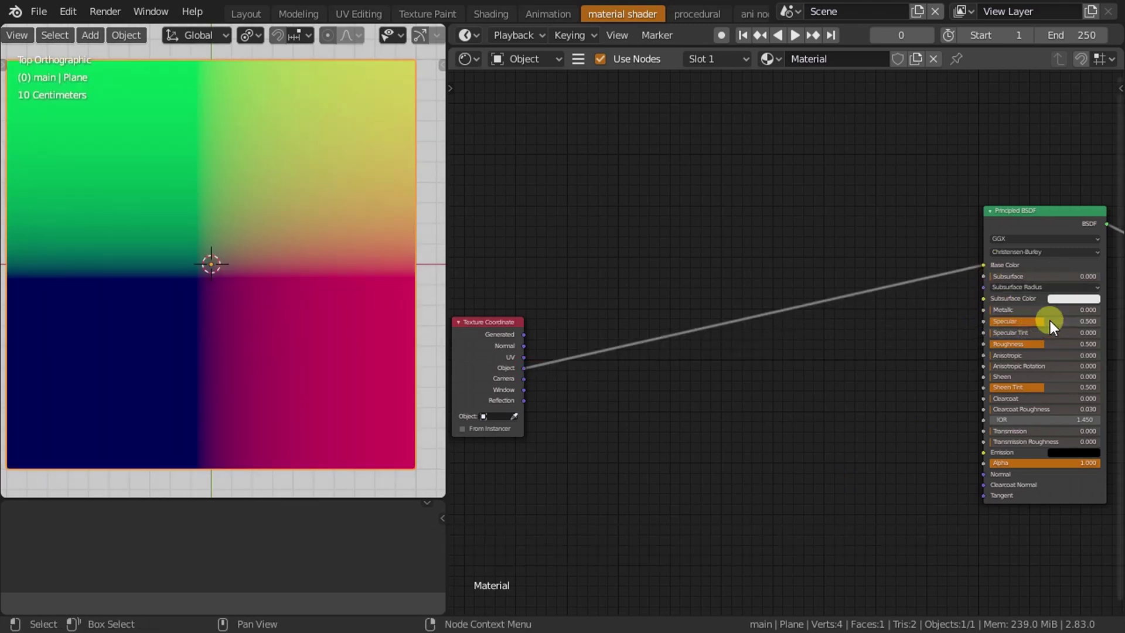
drag(1050, 321, 862, 384)
Insert a Wave Texture node into the Object-to-Base Color link.
key(shift+a)
text(wa)
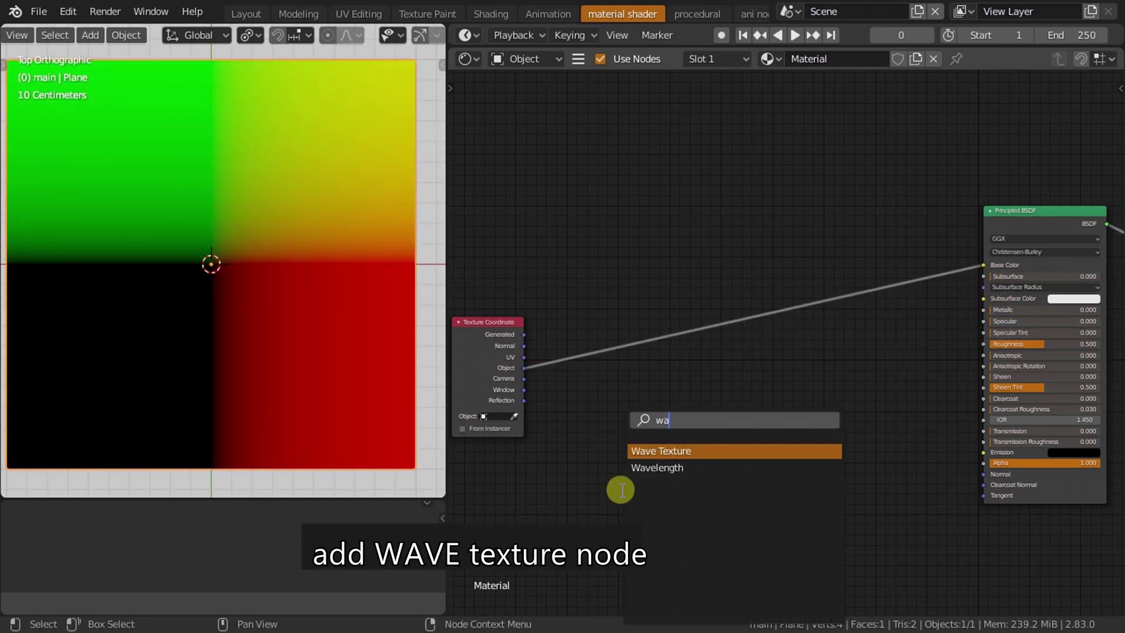
click(691, 452)
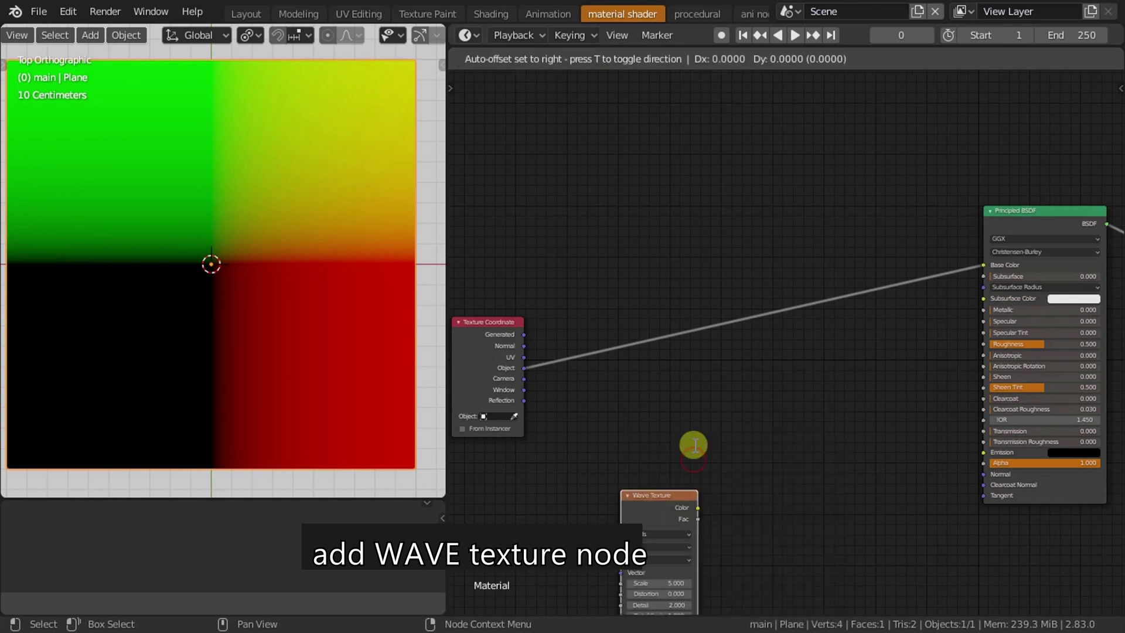
click(635, 226)
scroll(628, 276, up, 1)
middle_drag(628, 275, 725, 254)
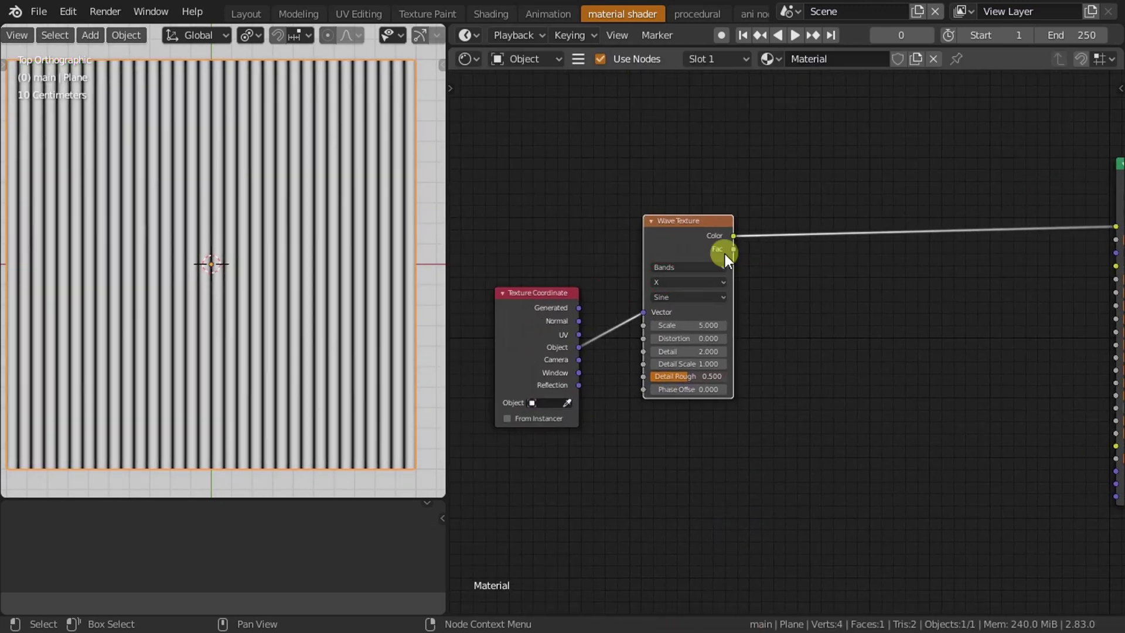
drag(706, 246, 723, 205)
scroll(723, 205, up, 1)
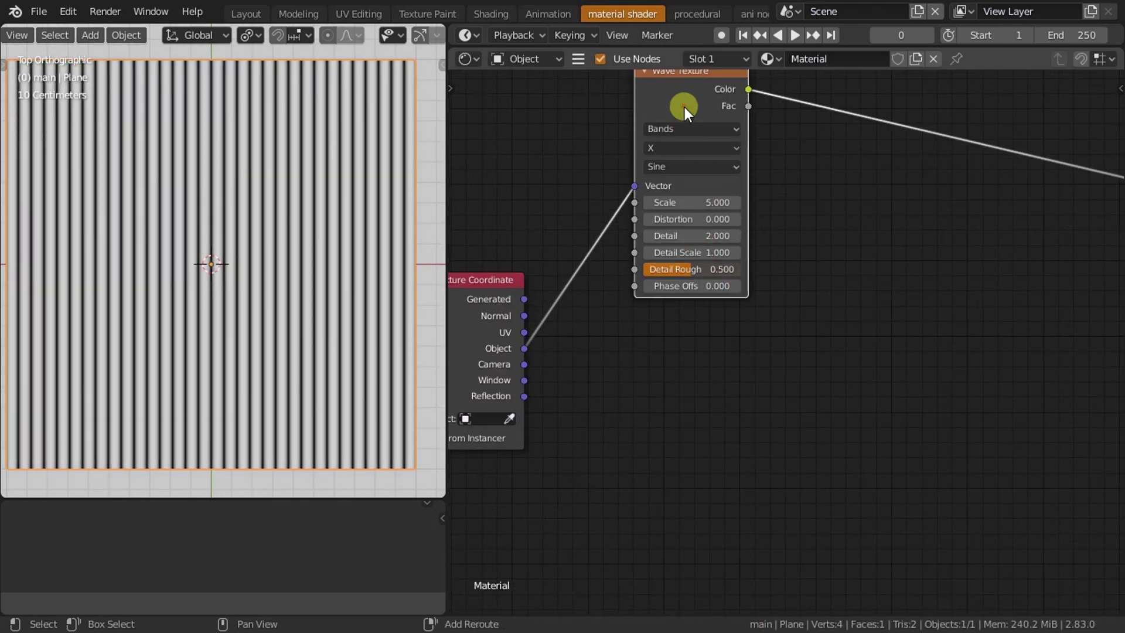
Duplicate the Wave Texture below and set both waves' profile to Triangle.
key(shift+d)
click(685, 372)
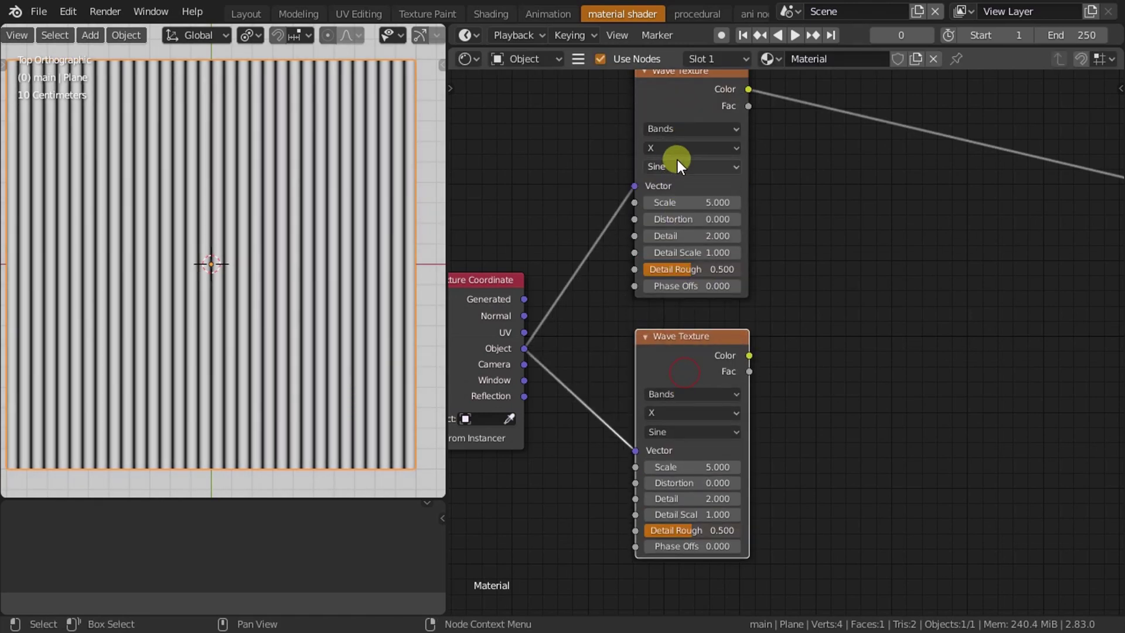
click(677, 159)
click(665, 217)
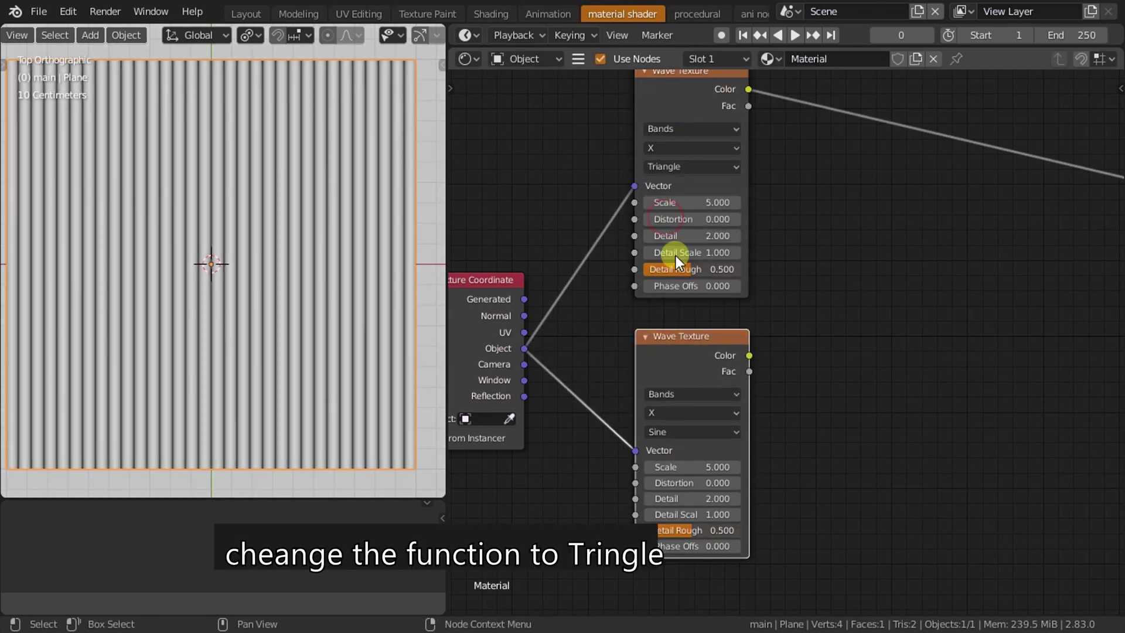
click(692, 434)
click(696, 480)
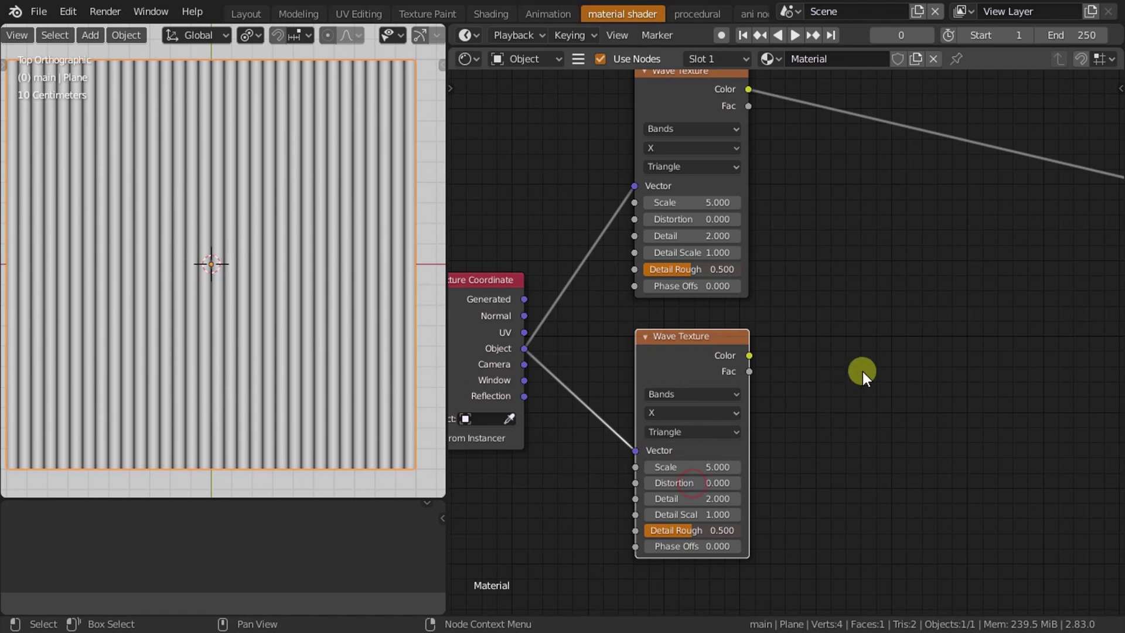
Connect the lower Wave Texture's Fac to Base Color.
middle_drag(862, 372, 610, 375)
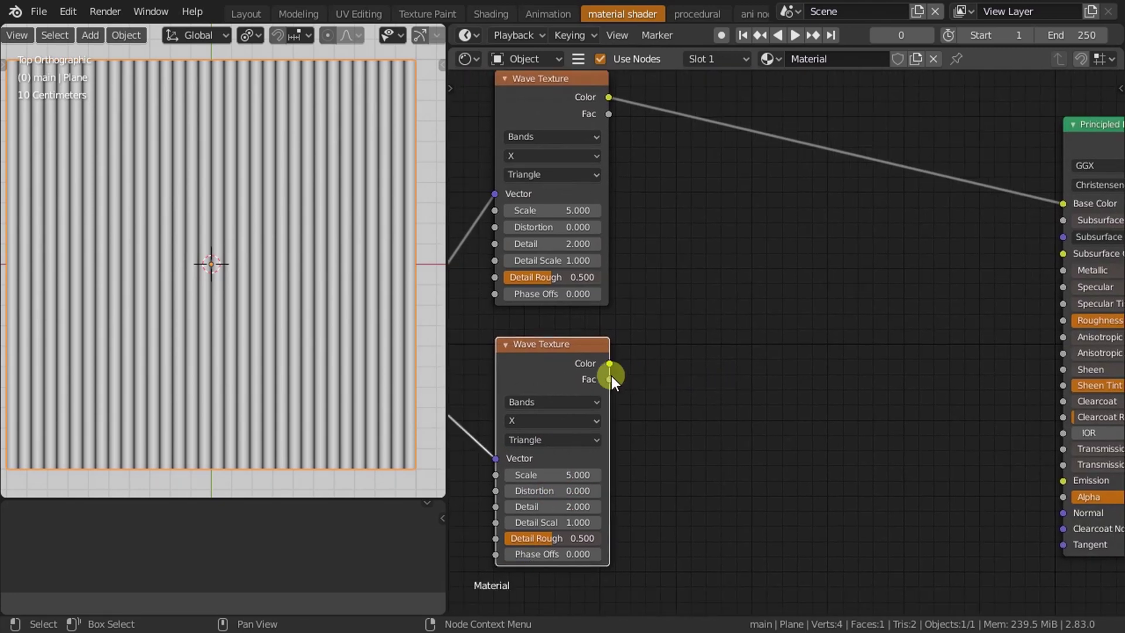
drag(611, 378, 1063, 204)
middle_drag(671, 406, 1015, 367)
key(shift+a)
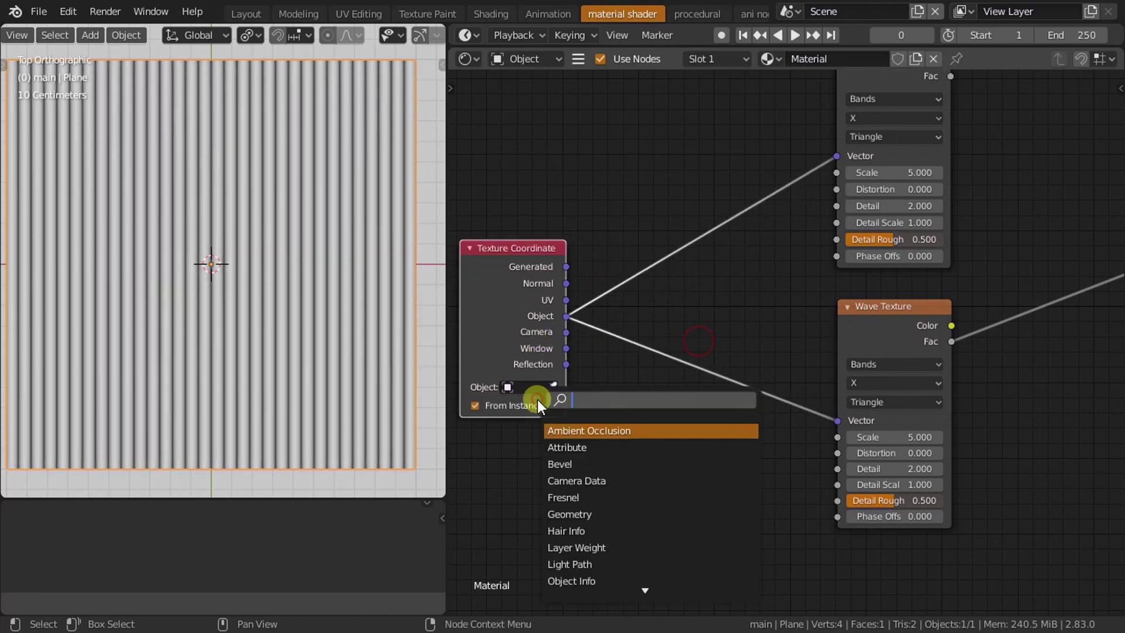
Add a Mapping node below Texture Coordinate with Z rotation set to -45°.
key(Escape)
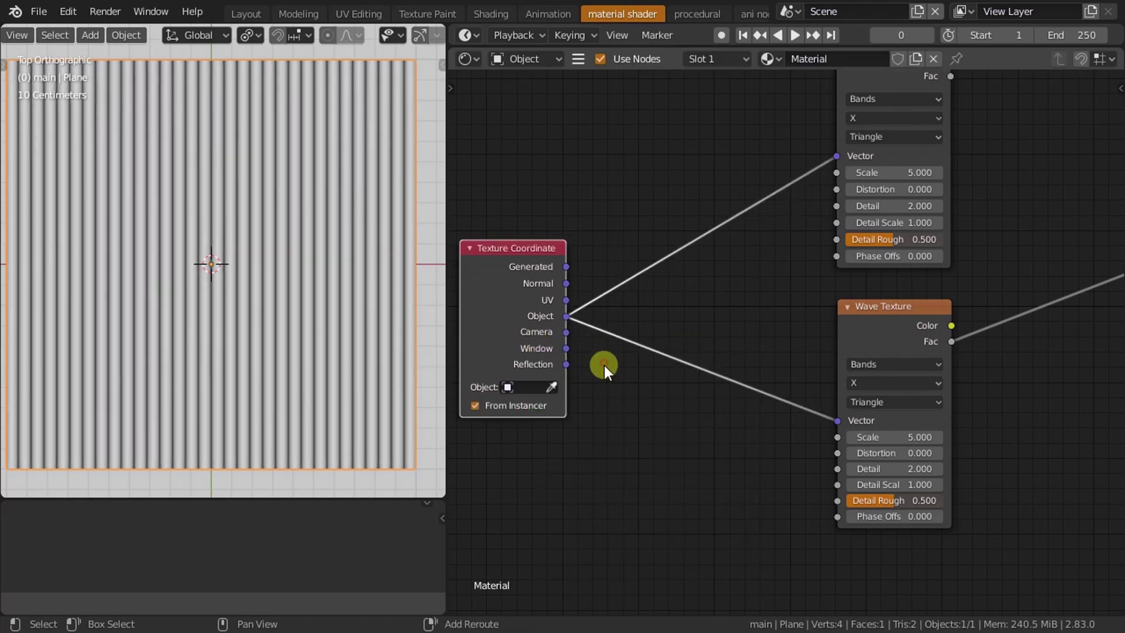
key(shift+a)
text(ma)
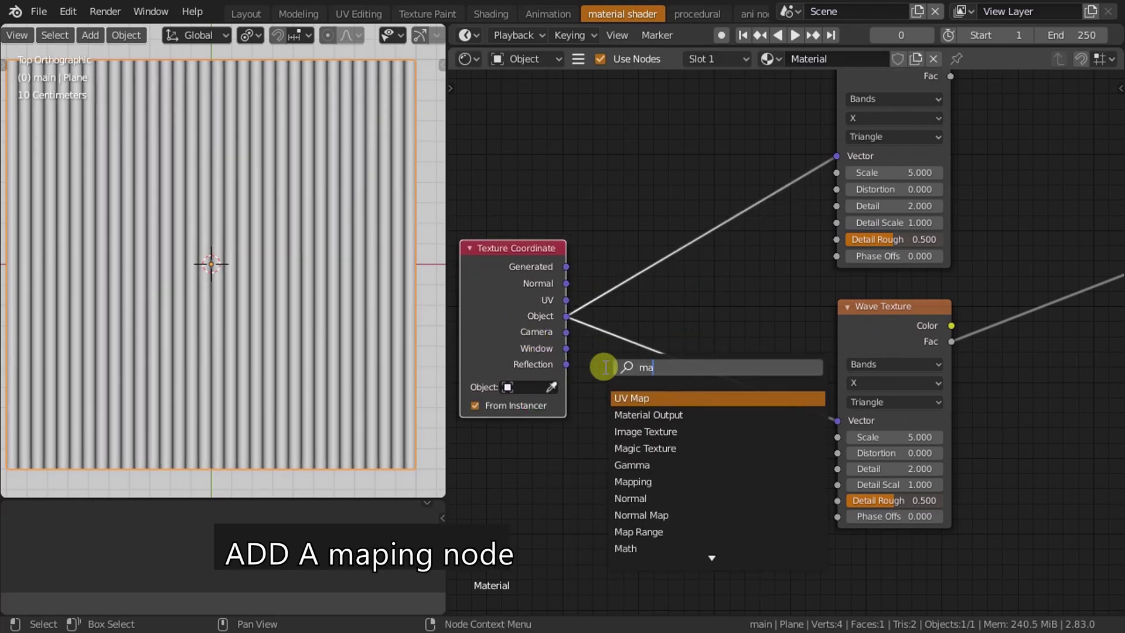
text(pp)
key(Return)
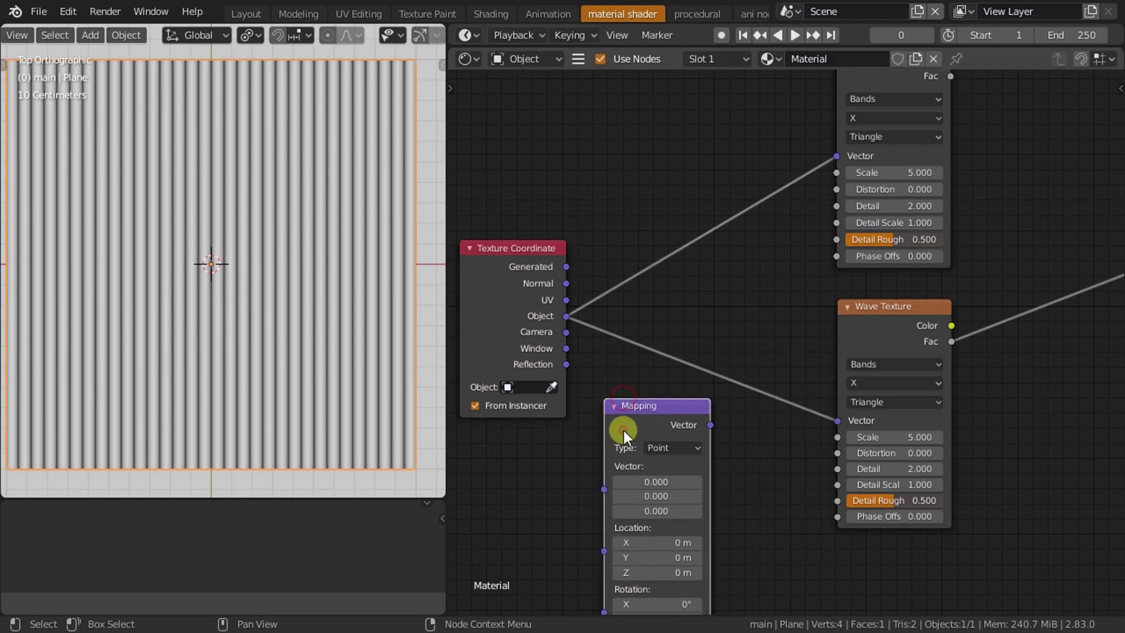
click(624, 430)
scroll(717, 394, up, 2)
middle_drag(717, 394, 788, 309)
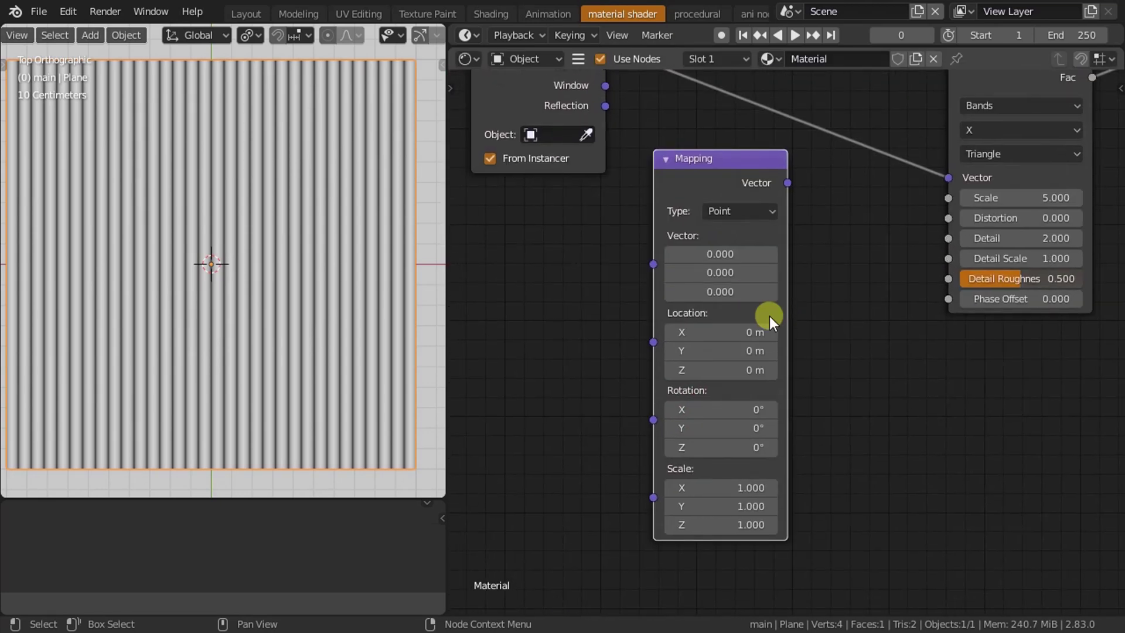
click(742, 445)
text(-45)
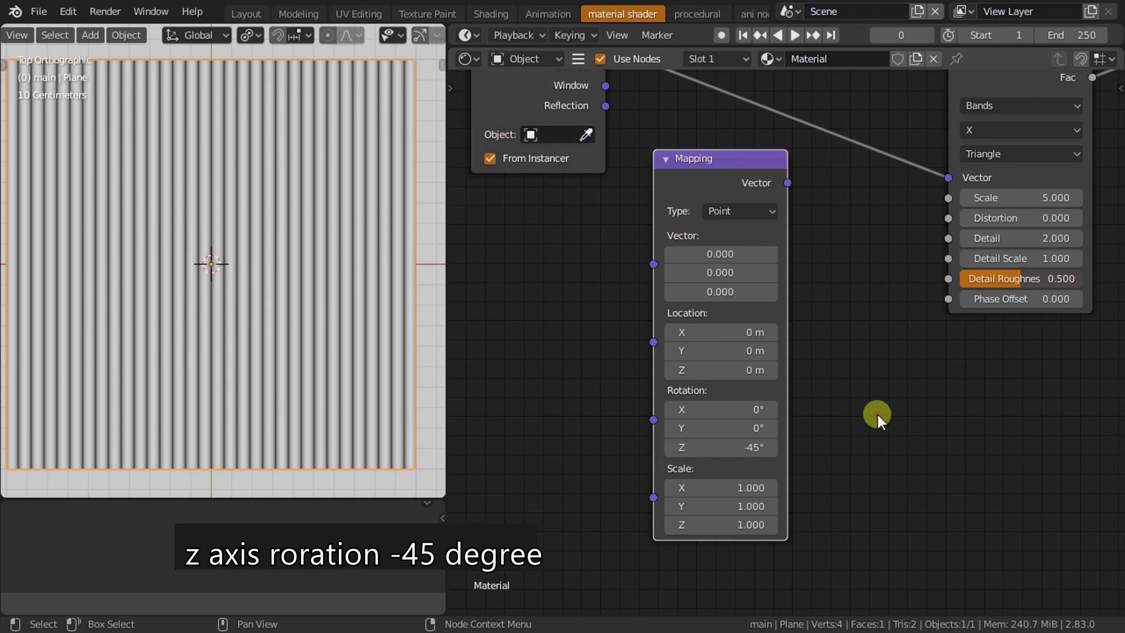
Insert the Mapping node between the Object coordinates and the lower Wave Texture.
scroll(876, 412, down, 2)
drag(687, 310, 762, 231)
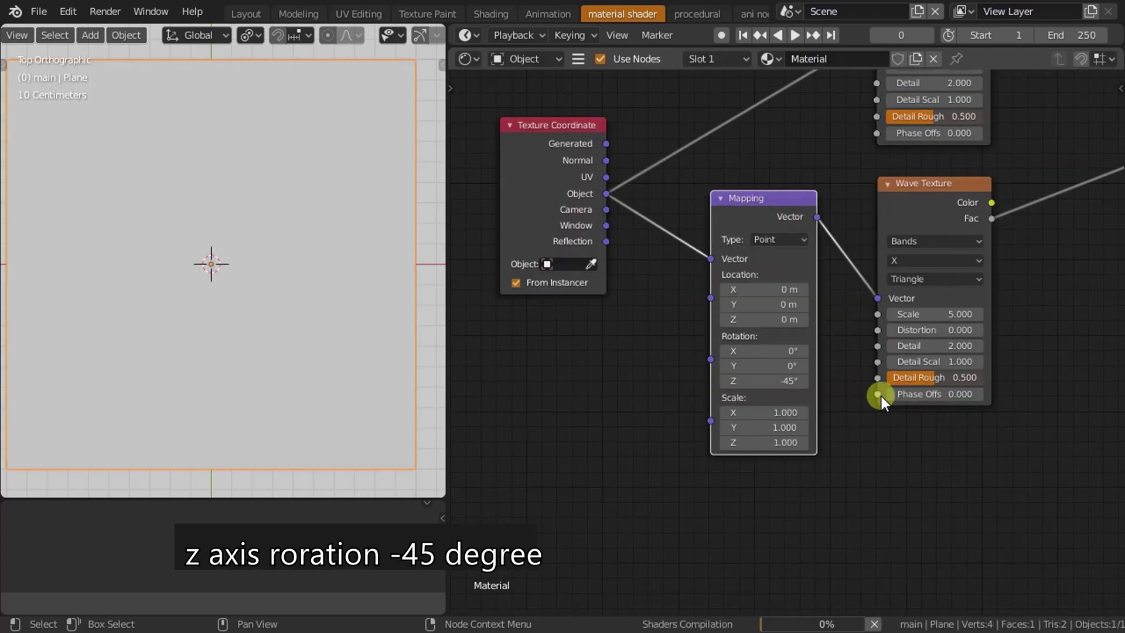
scroll(1049, 384, down, 1)
scroll(785, 484, down, 2)
middle_drag(786, 485, 764, 485)
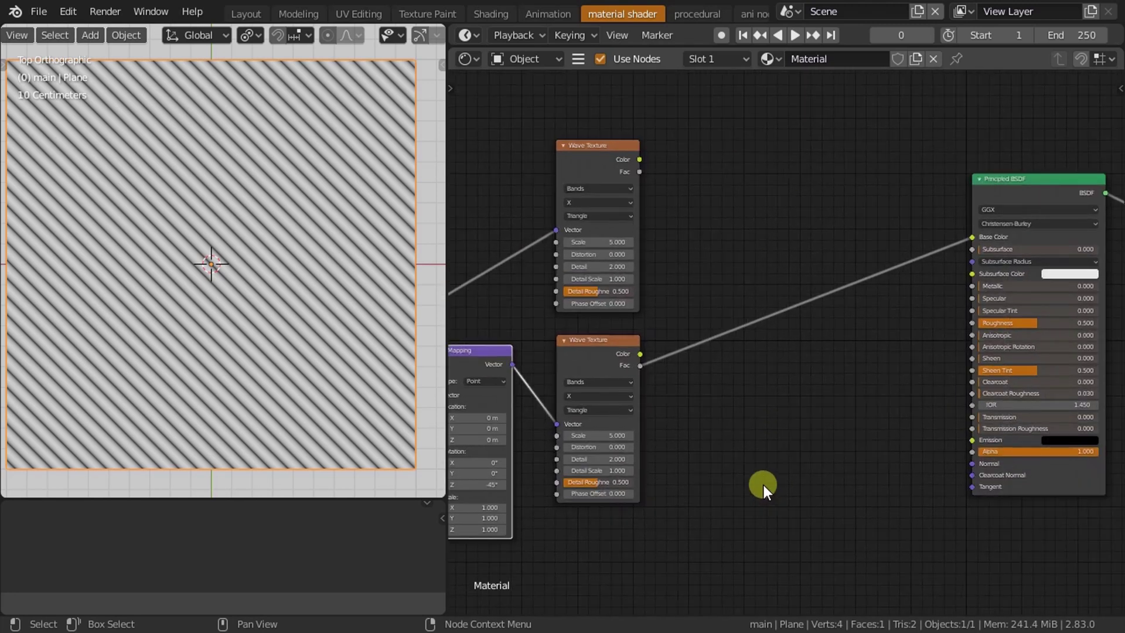
scroll(818, 385, down, 2)
scroll(638, 237, down, 3)
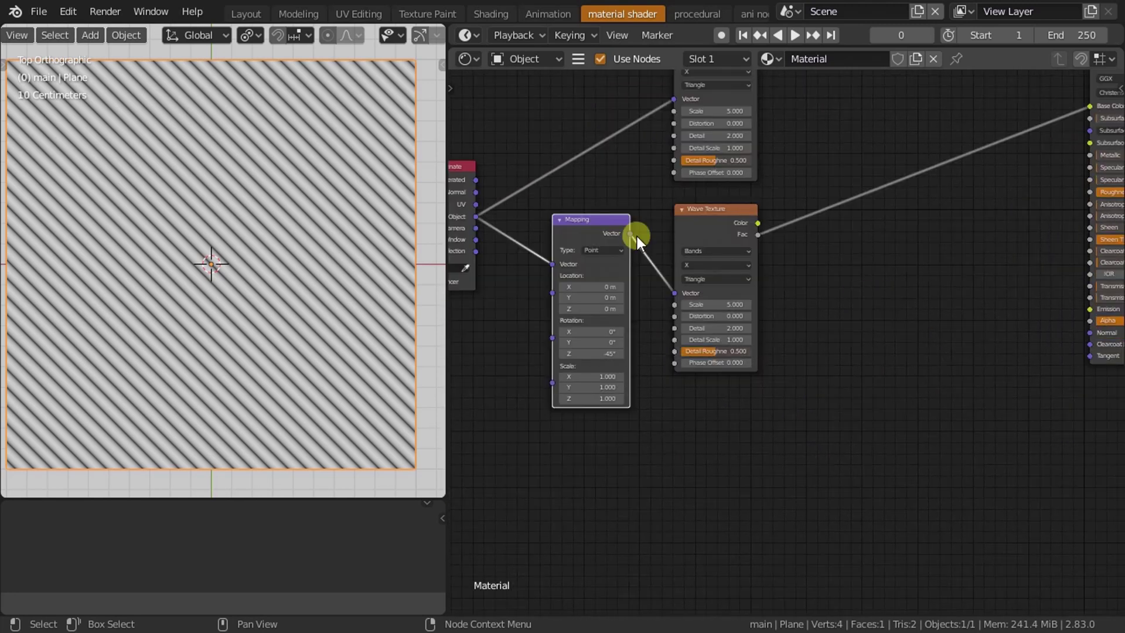
scroll(627, 363, up, 2)
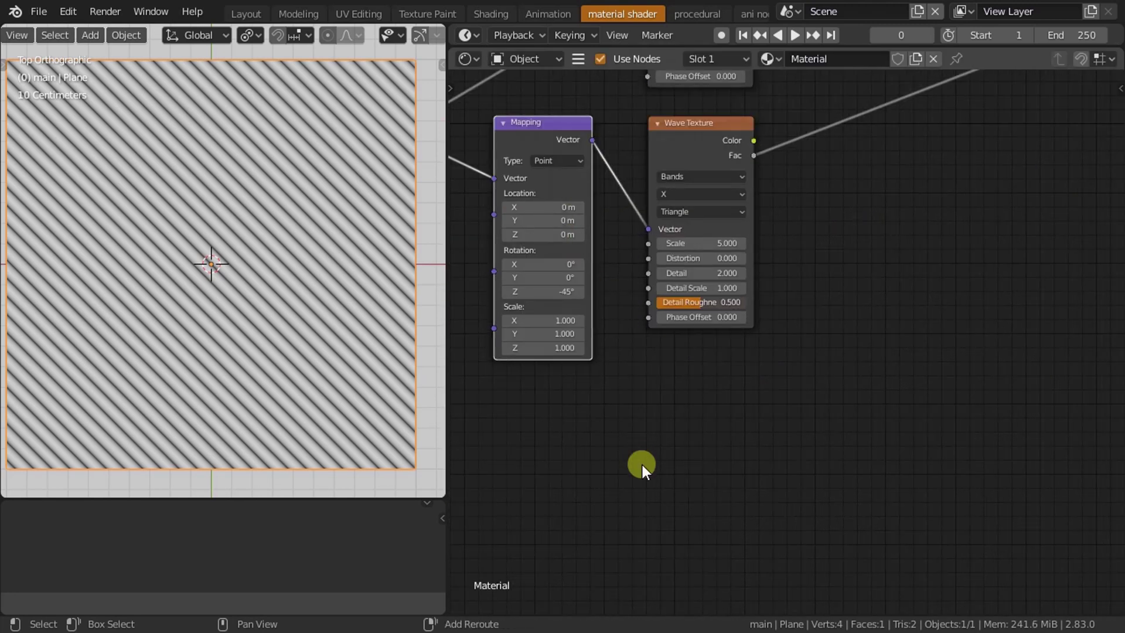
Add a White Noise Texture fed by Mapping's Vector, with its Value driving Base Color.
key(shift+a)
text(whi)
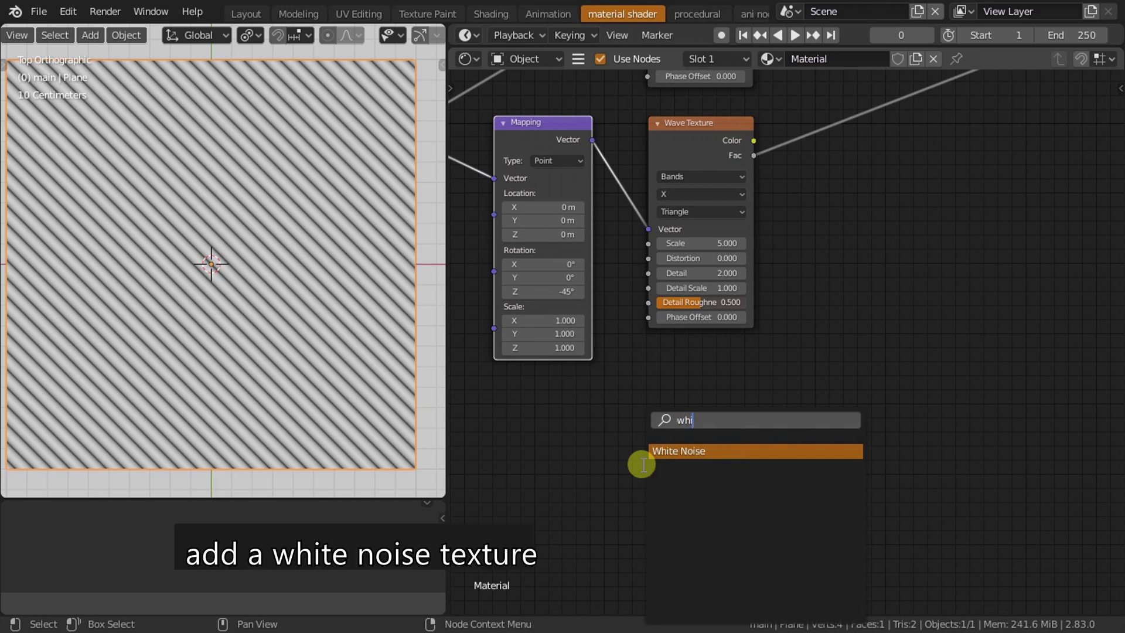
click(685, 451)
click(697, 359)
mouse_move(592, 139)
mouse_down()
mouse_move(651, 486)
mouse_move(654, 461)
mouse_up()
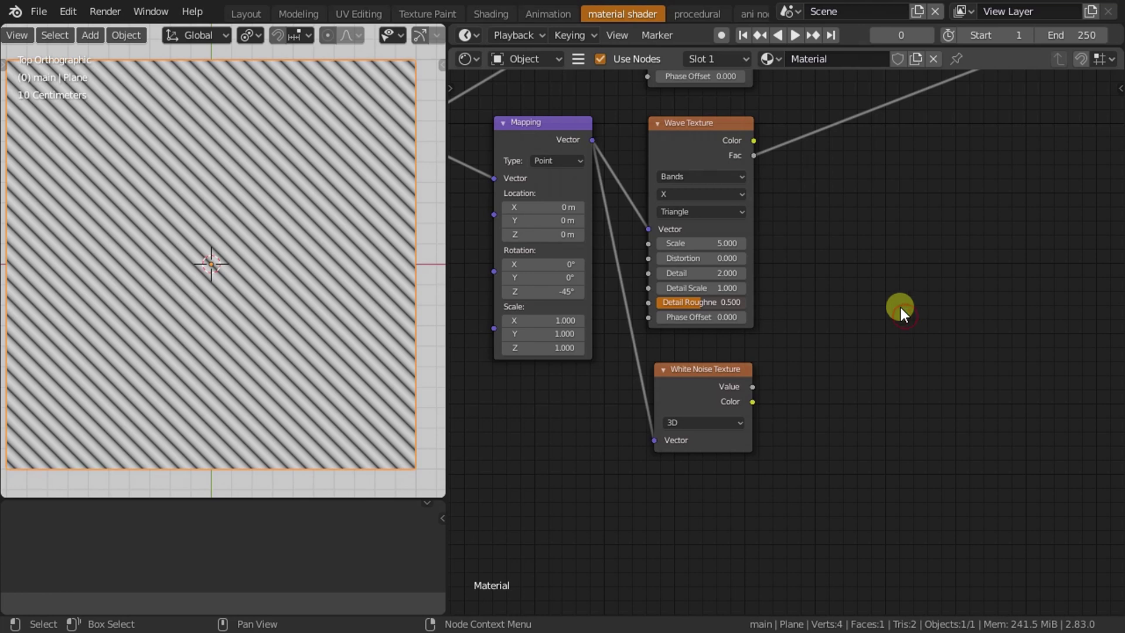
scroll(901, 308, down, 2)
middle_drag(901, 308, 725, 444)
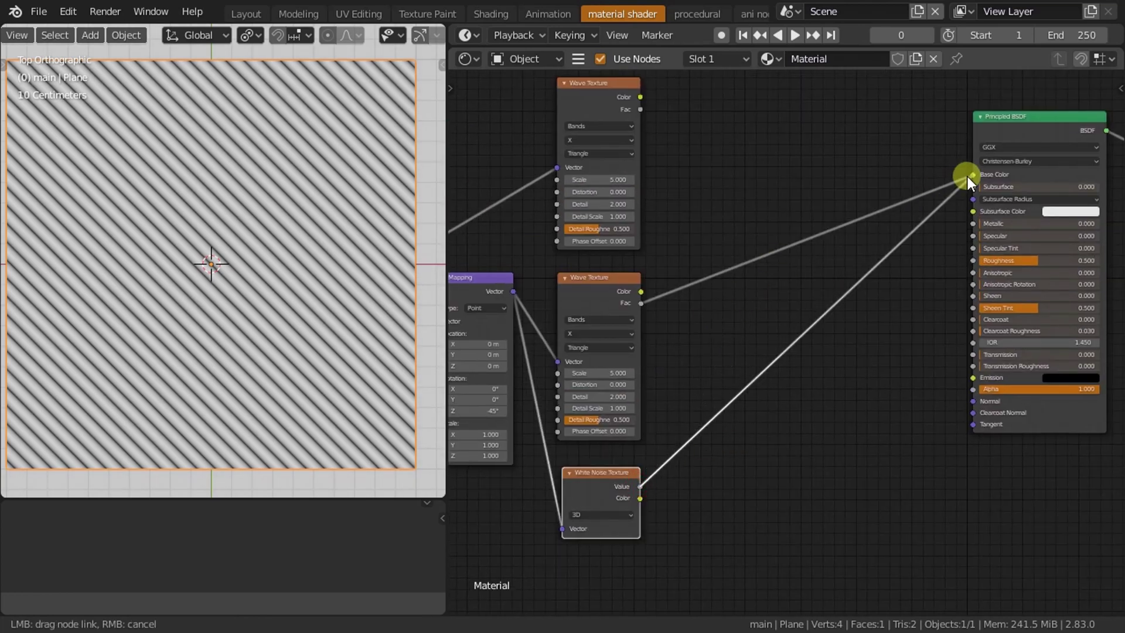
drag(923, 199, 972, 175)
middle_drag(715, 498, 932, 426)
scroll(756, 222, up, 1)
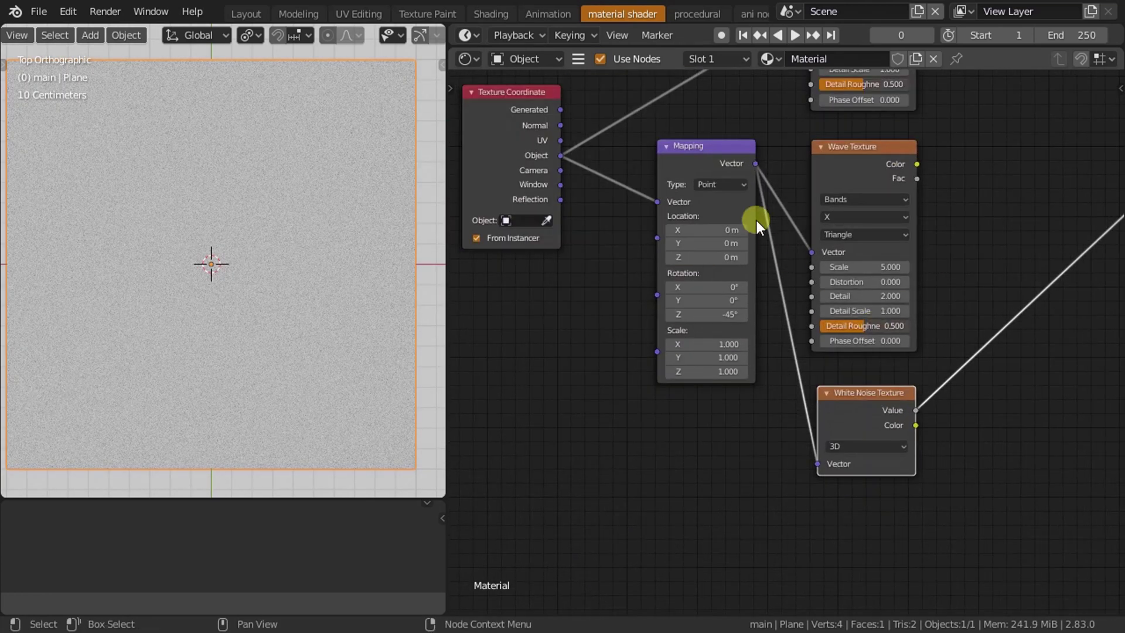
drag(754, 221, 683, 269)
Add a Vector Math node and set its operation to Snap.
key(shift+a)
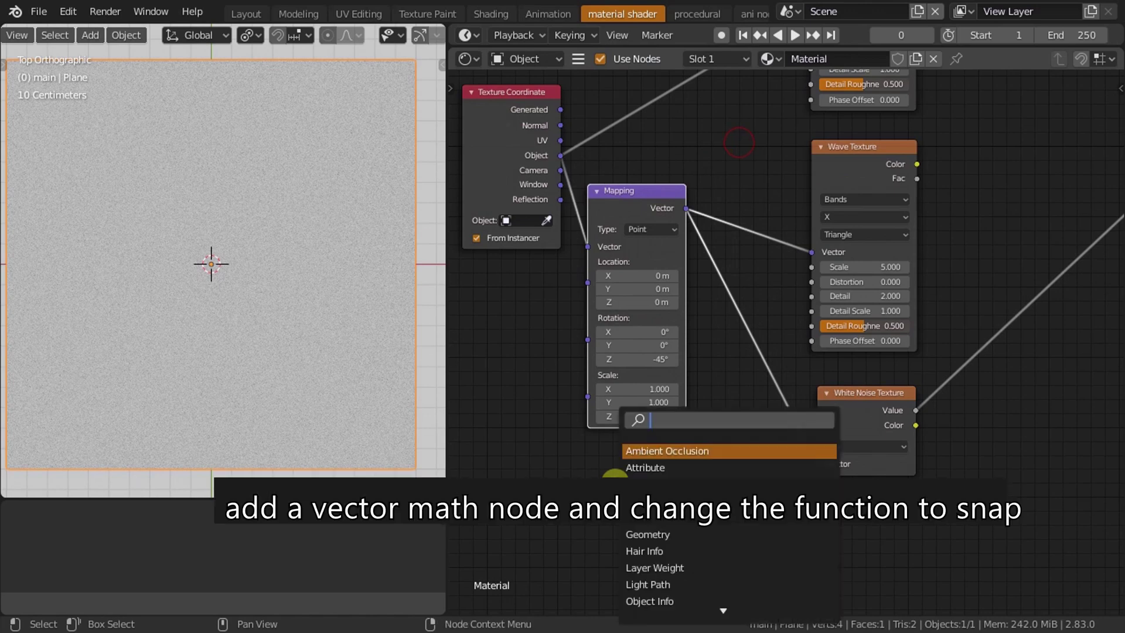
text(ma)
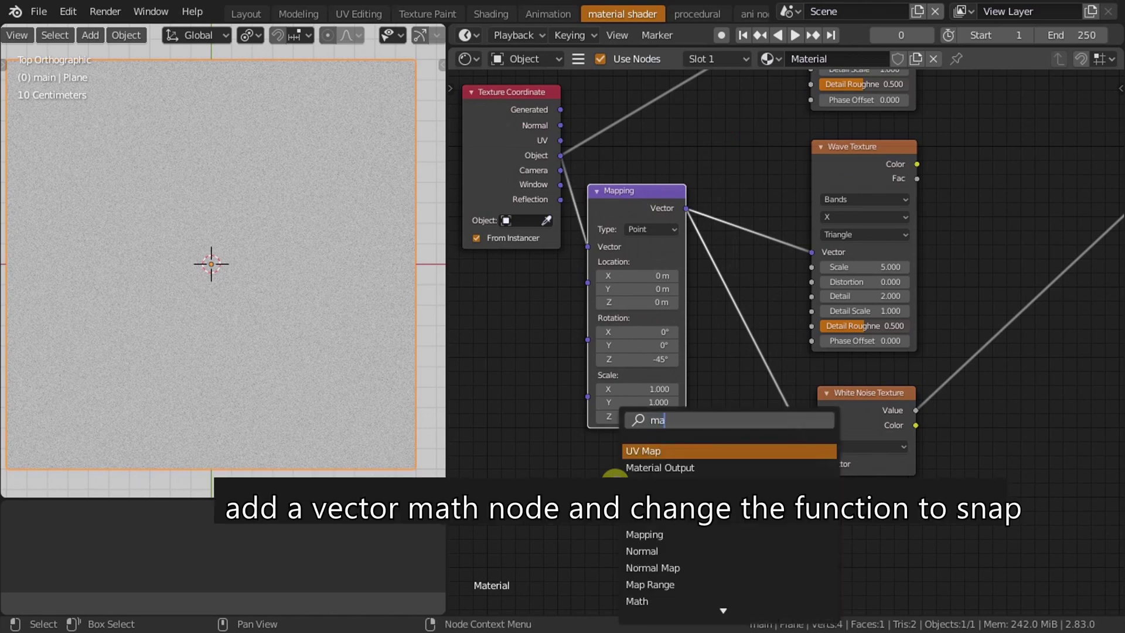
text(th)
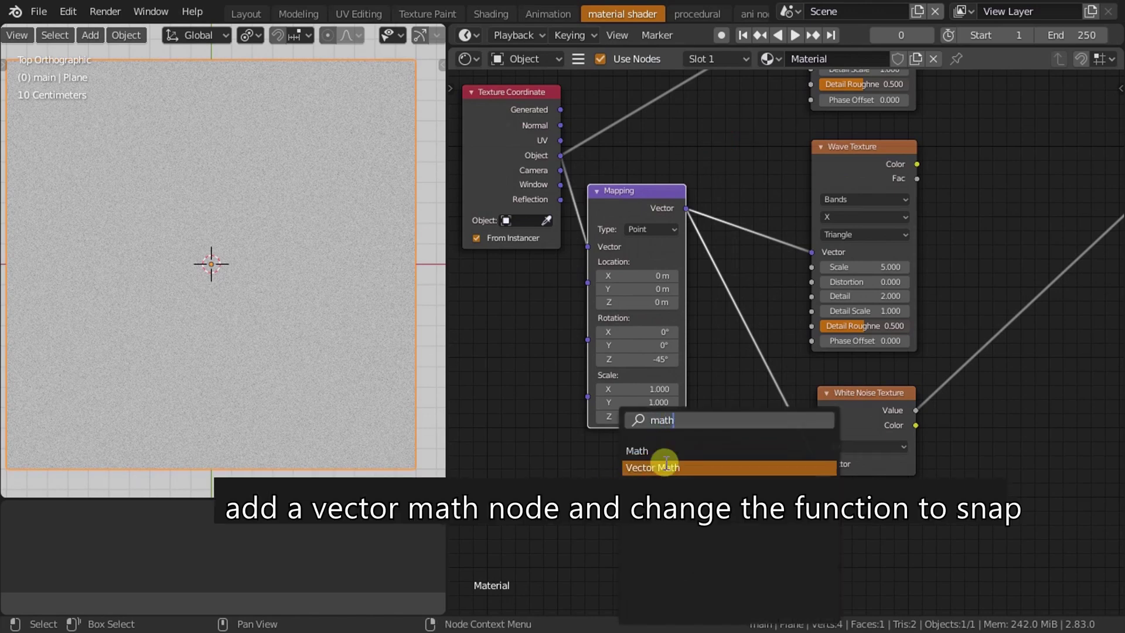
key(Return)
click(715, 409)
middle_drag(715, 409, 714, 236)
scroll(714, 236, up, 1)
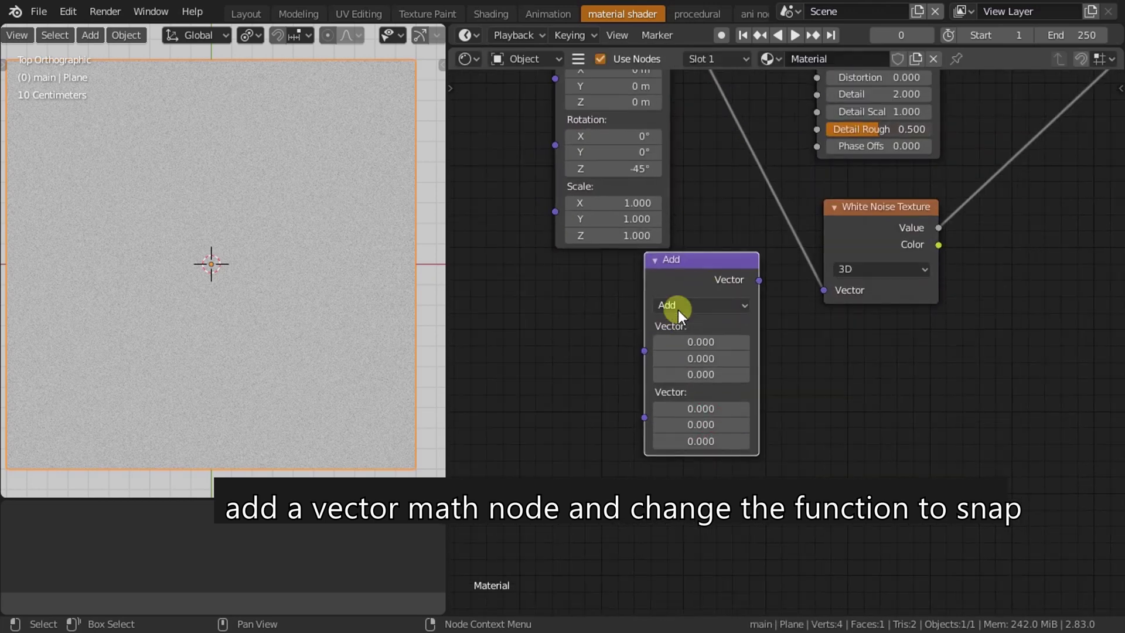
click(677, 308)
click(785, 475)
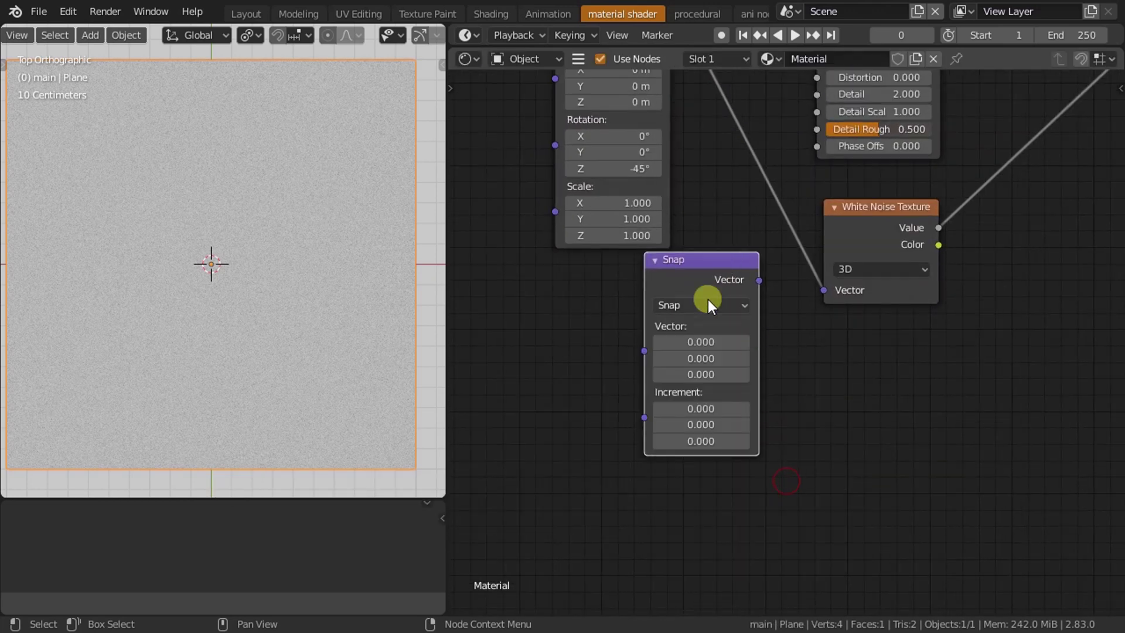
Insert the Snap node into the White Noise vector link with X increment 0.100.
mouse_move(701, 284)
mouse_down()
mouse_move(792, 181)
mouse_move(759, 199)
mouse_up()
drag(941, 214, 851, 215)
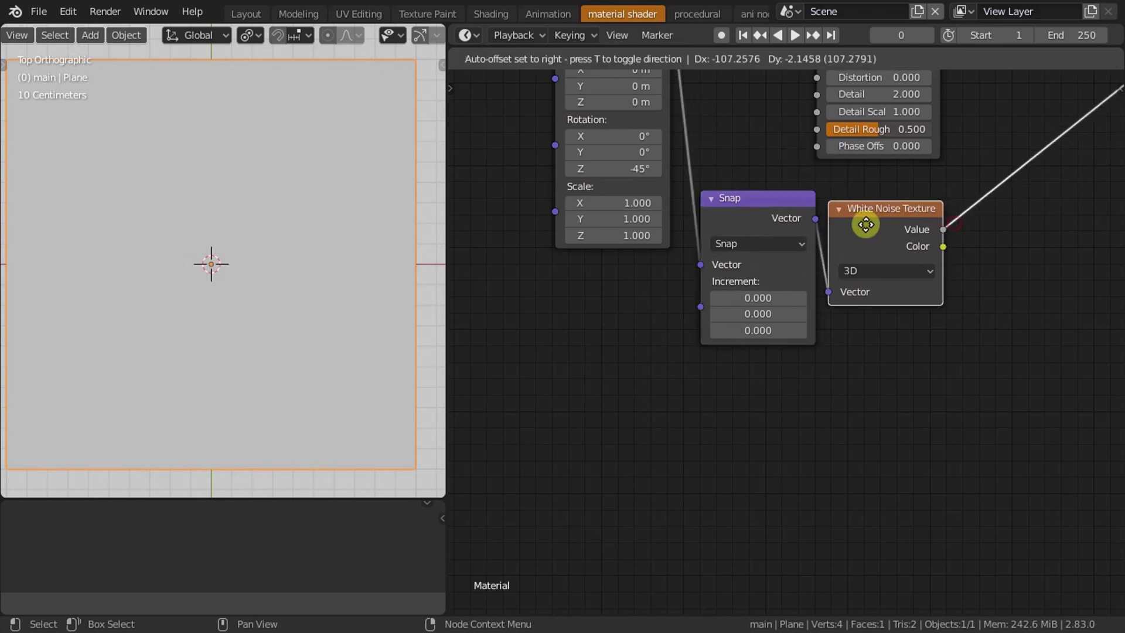
drag(775, 199, 749, 205)
click(730, 298)
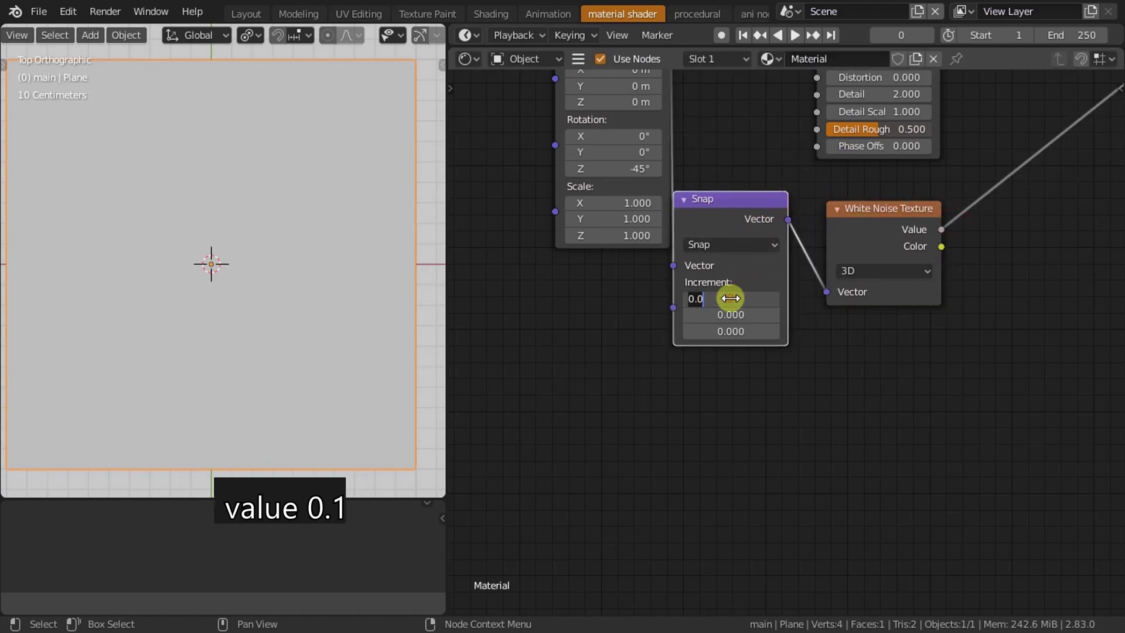
text(.1)
key(Return)
Rearrange the Texture Coordinate, Mapping, Wave and White Noise nodes into a tidy layout.
scroll(854, 444, down, 3)
middle_drag(936, 271, 733, 414)
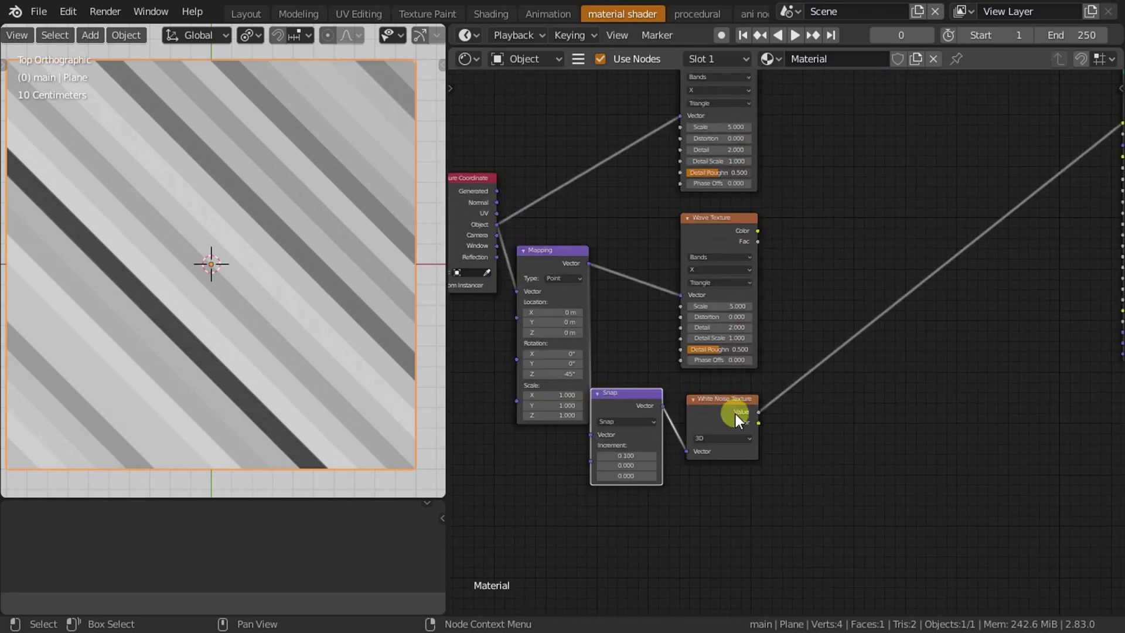
drag(618, 257, 603, 259)
middle_drag(605, 201, 697, 210)
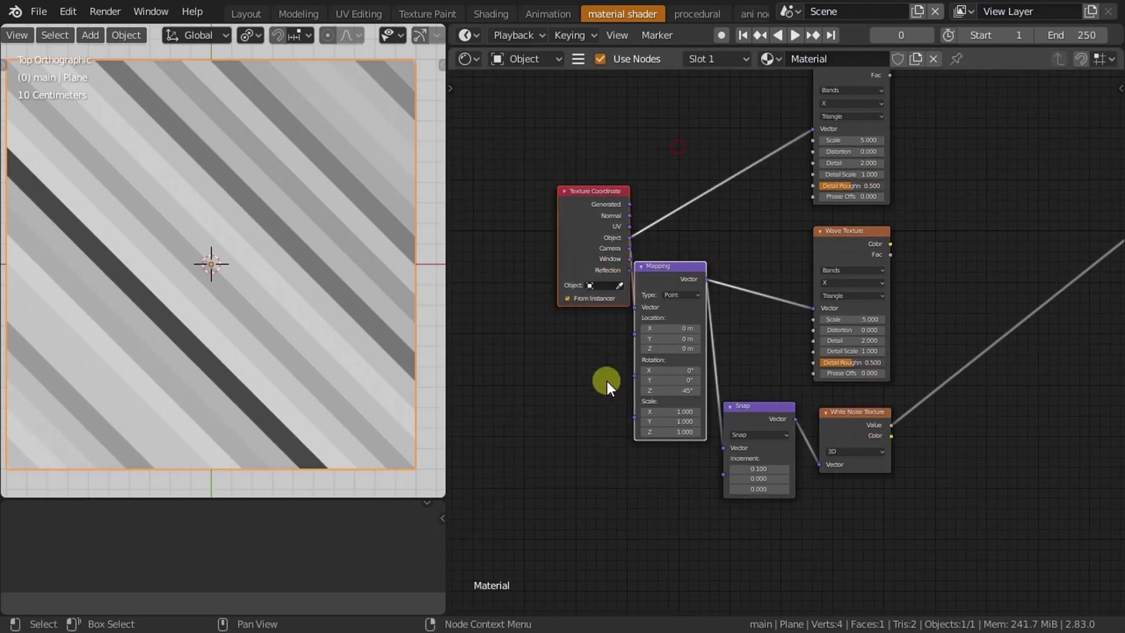
drag(679, 272, 637, 273)
middle_drag(931, 509, 792, 488)
scroll(792, 487, up, 2)
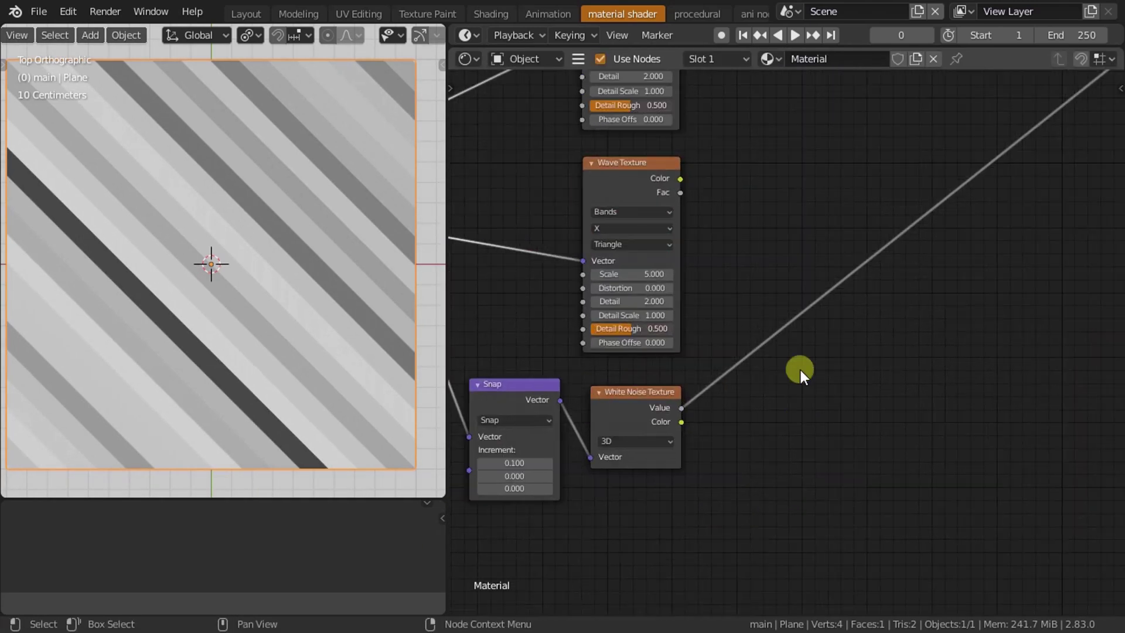
middle_drag(798, 369, 730, 455)
Add a MixRGB node with its blend mode set to Multiply.
key(shift+a)
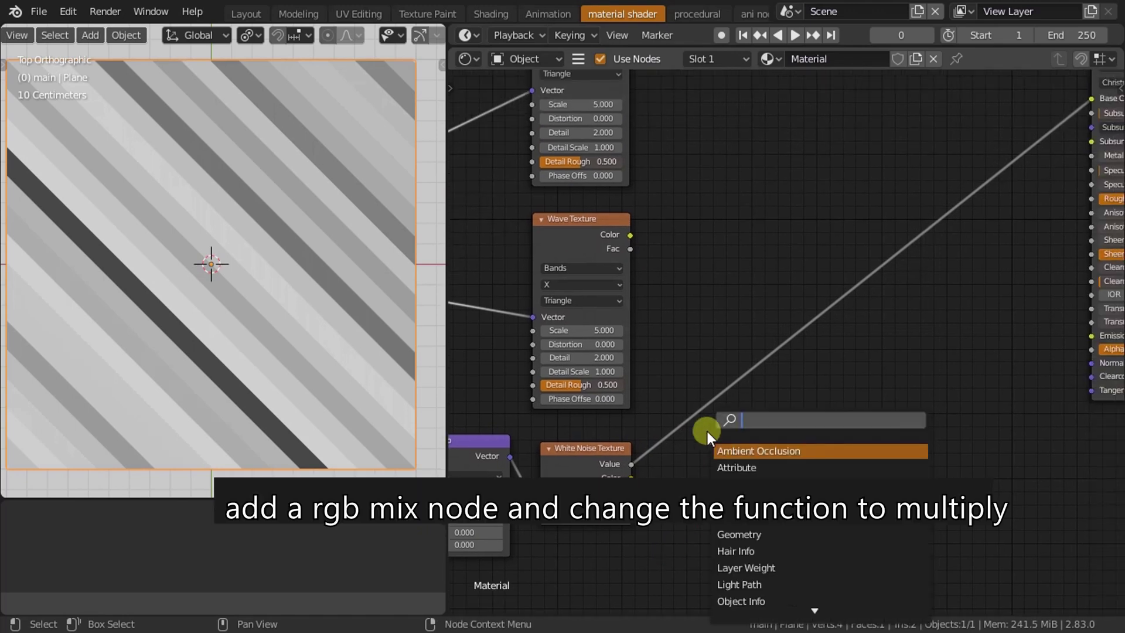
text(mix)
click(736, 467)
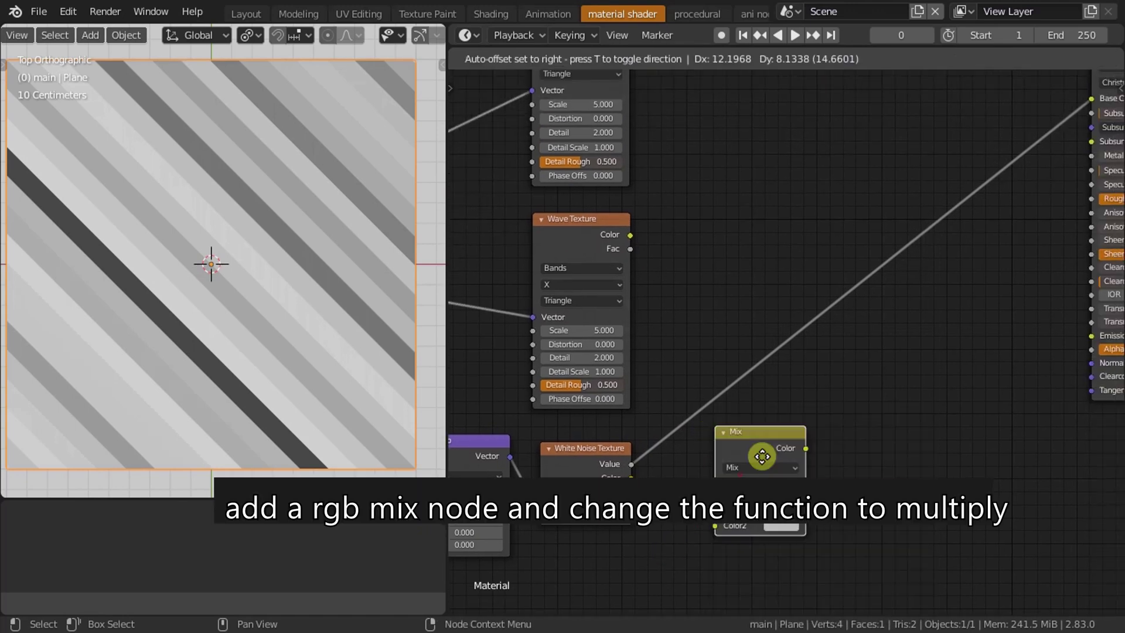
scroll(814, 391, up, 2)
click(807, 347)
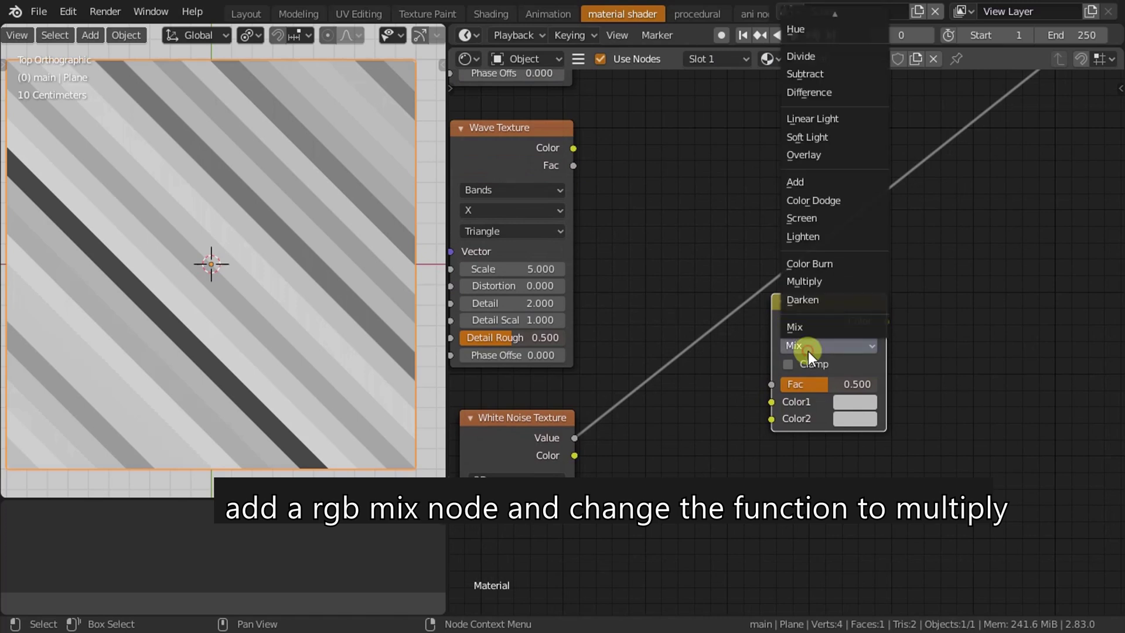
click(807, 281)
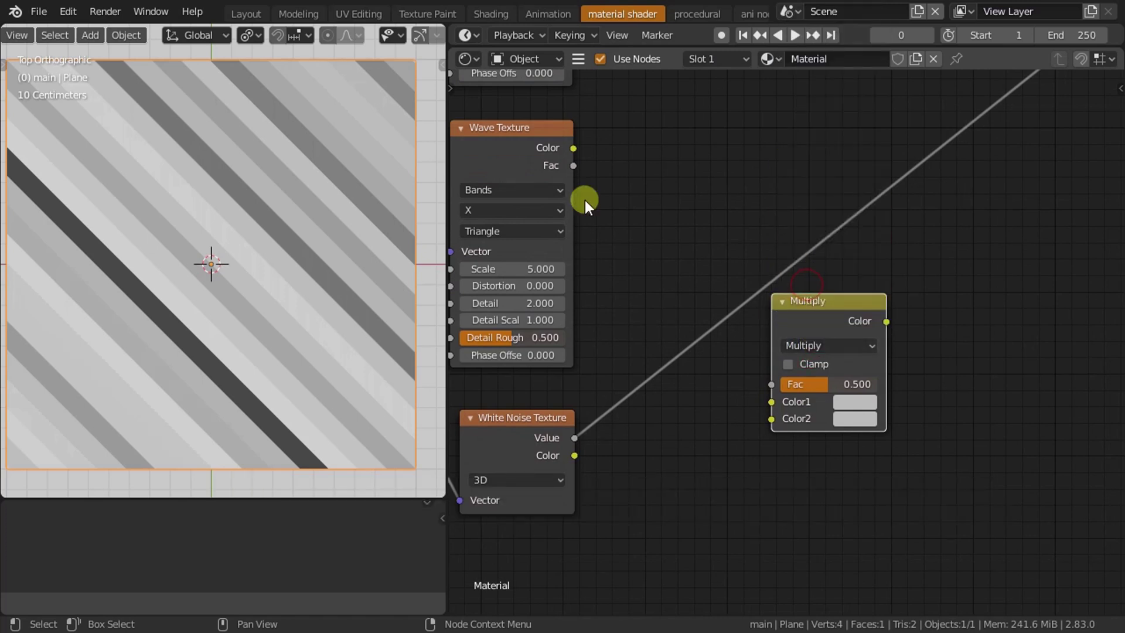
Multiply Wave Fac by White Noise Value at factor 1 and feed the result into Base Color.
mouse_move(573, 165)
mouse_down()
mouse_move(716, 410)
mouse_move(768, 402)
mouse_up()
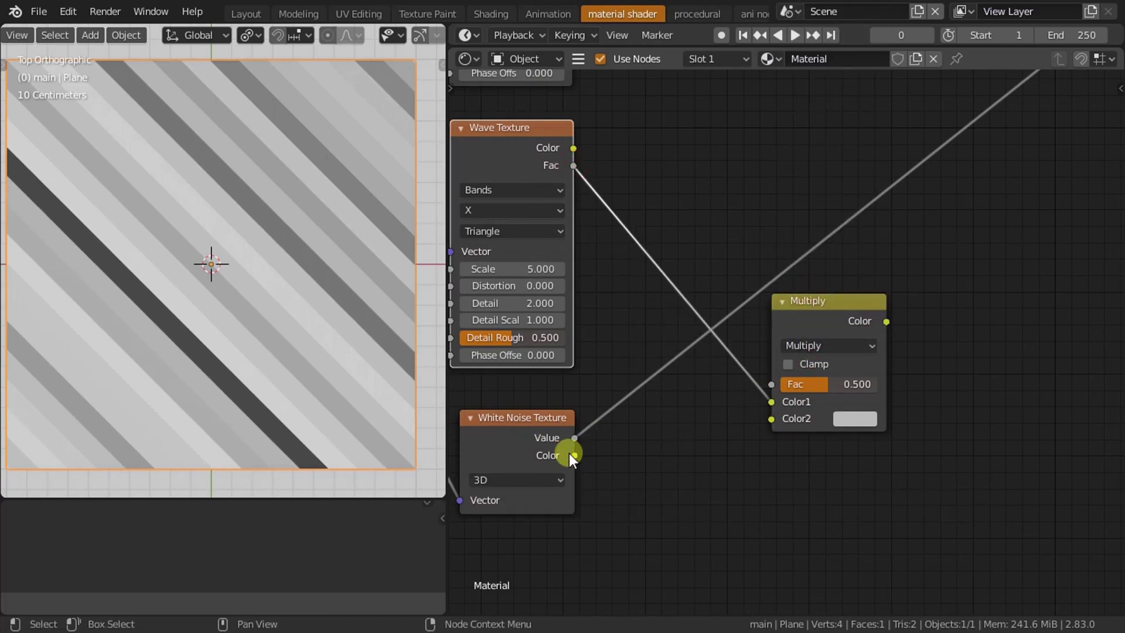
drag(575, 441, 771, 416)
drag(814, 300, 814, 221)
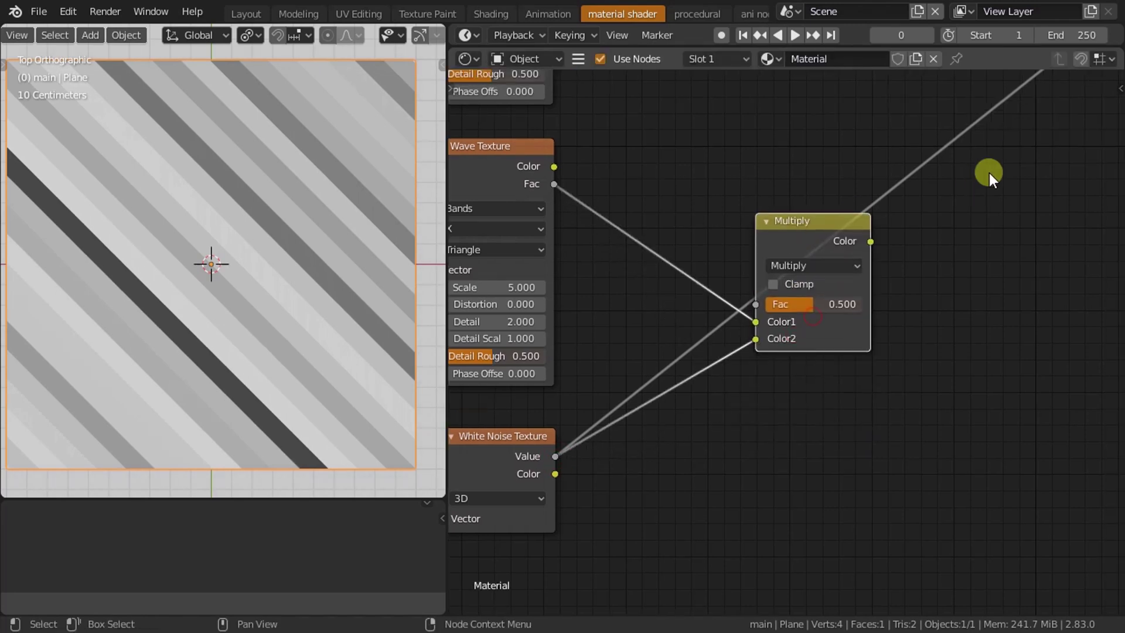
middle_drag(988, 174, 891, 269)
drag(737, 400, 789, 395)
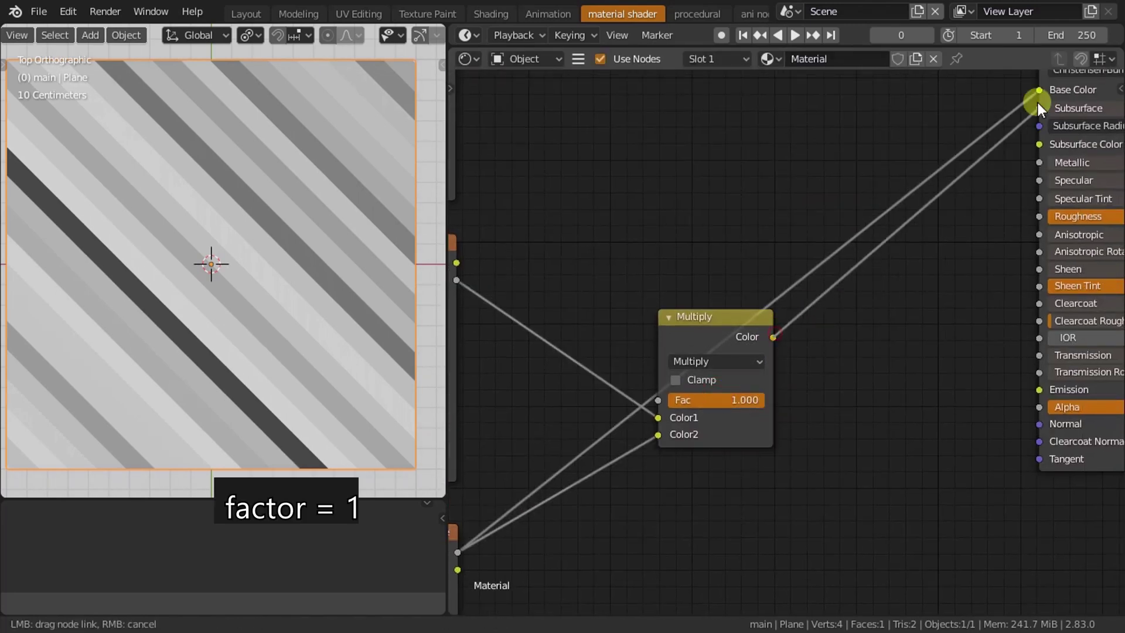
drag(773, 337, 1038, 91)
Set the Wave Texture Scale to 3.142 for finer thread-like stripes.
middle_drag(701, 381, 873, 253)
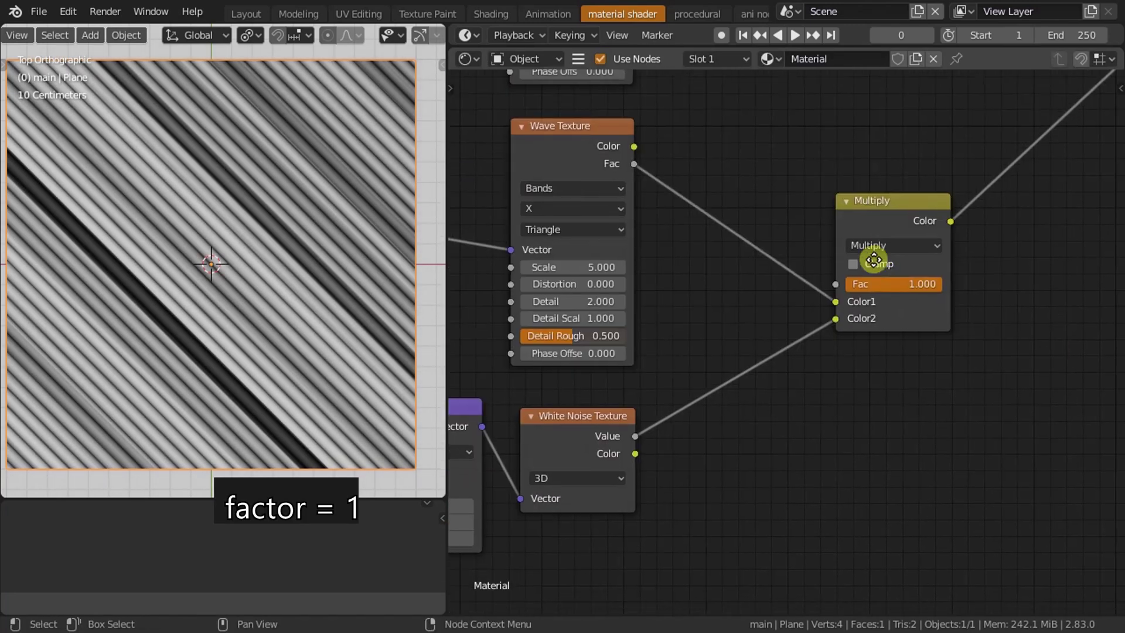
scroll(156, 318, up, 4)
shift+middle_drag(150, 317, 270, 211)
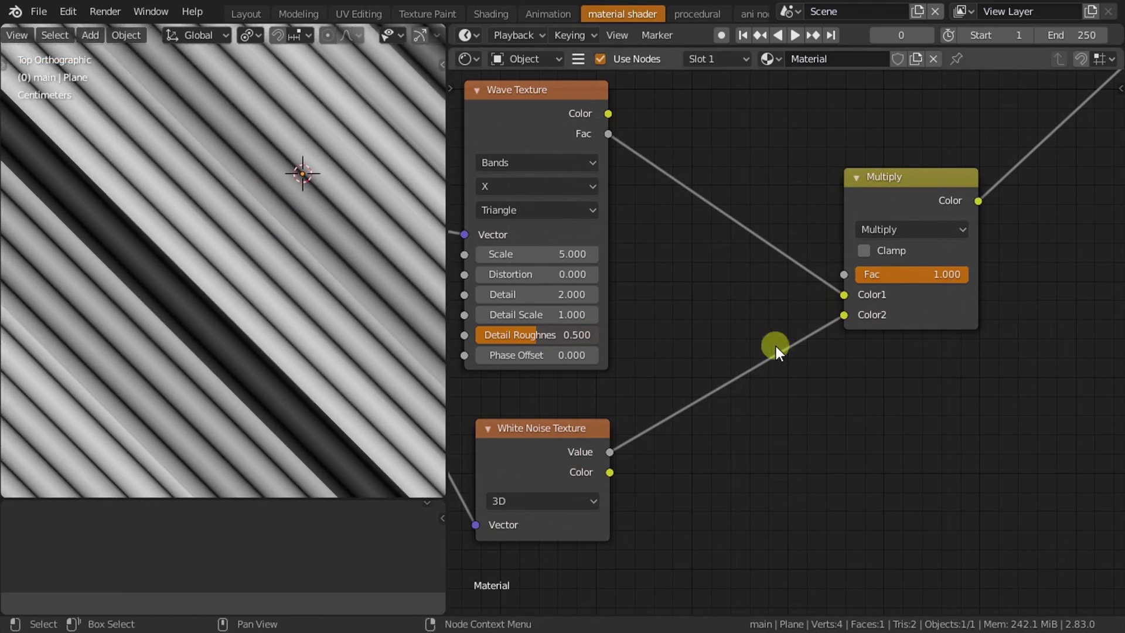
middle_drag(776, 345, 823, 343)
scroll(823, 344, up, 2)
scroll(768, 287, up, 1)
click(644, 194)
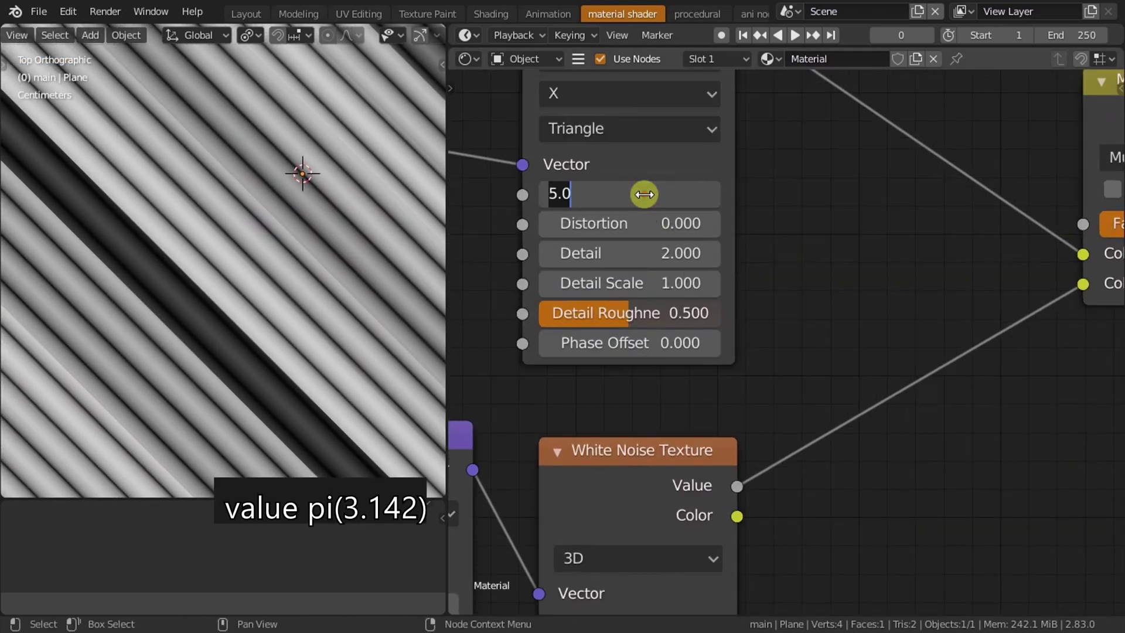
text(pi)
text(3.142)
key(Return)
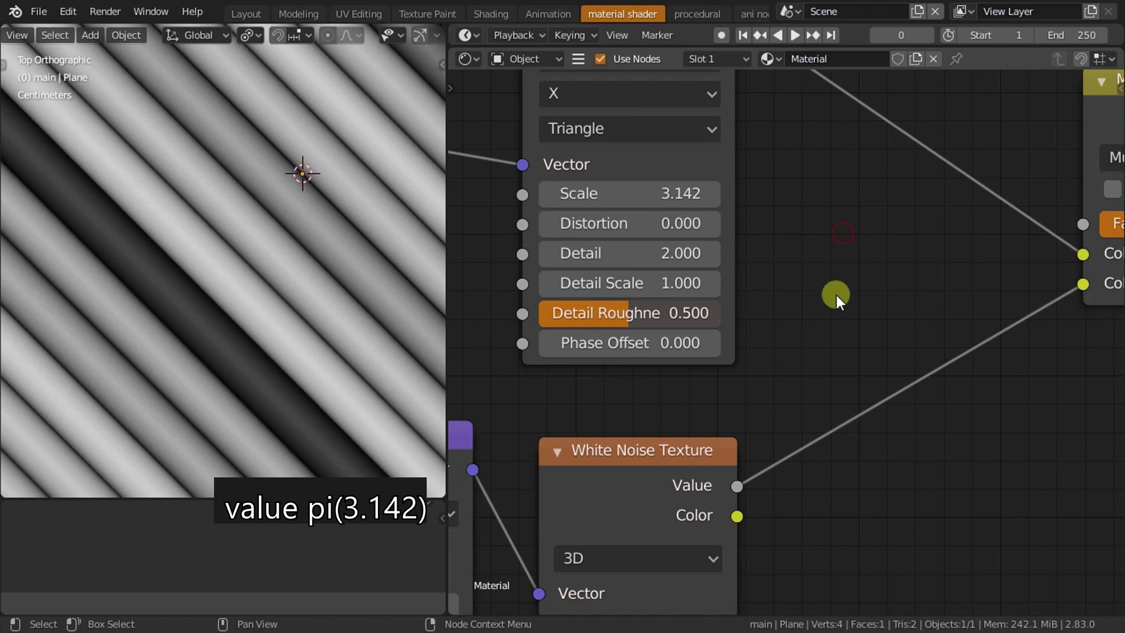
scroll(836, 300, down, 2)
scroll(289, 299, down, 1)
scroll(289, 299, down, 2)
scroll(289, 298, down, 1)
scroll(305, 219, down, 1)
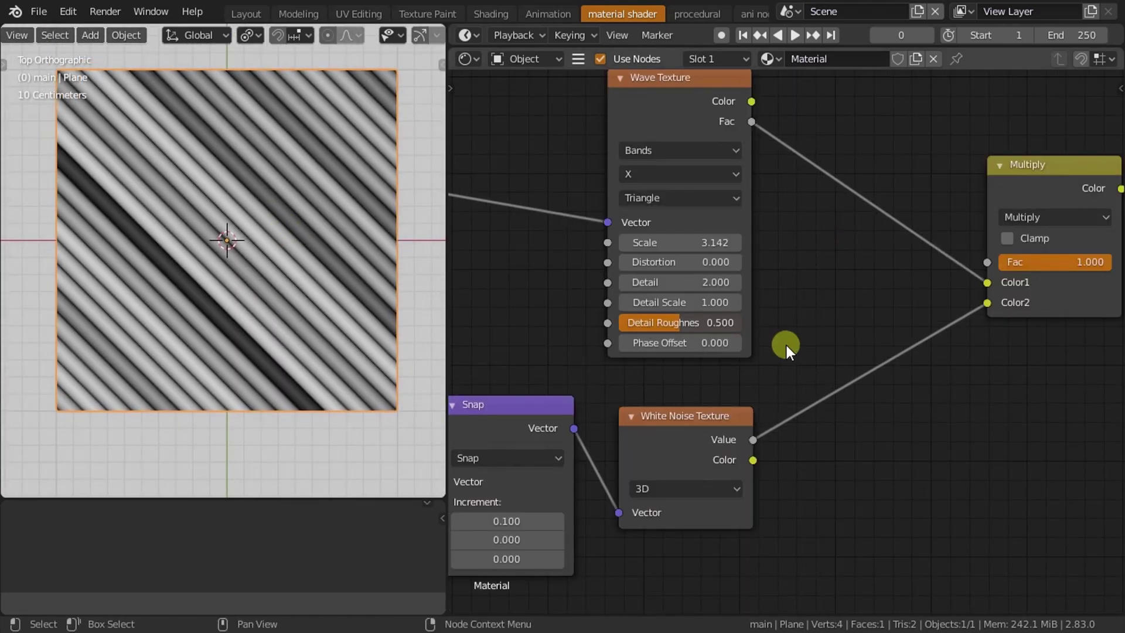
middle_drag(785, 345, 758, 294)
middle_drag(828, 387, 779, 392)
Add a Map Range node taking the White Noise Value as its input.
key(shift+a)
text(ma)
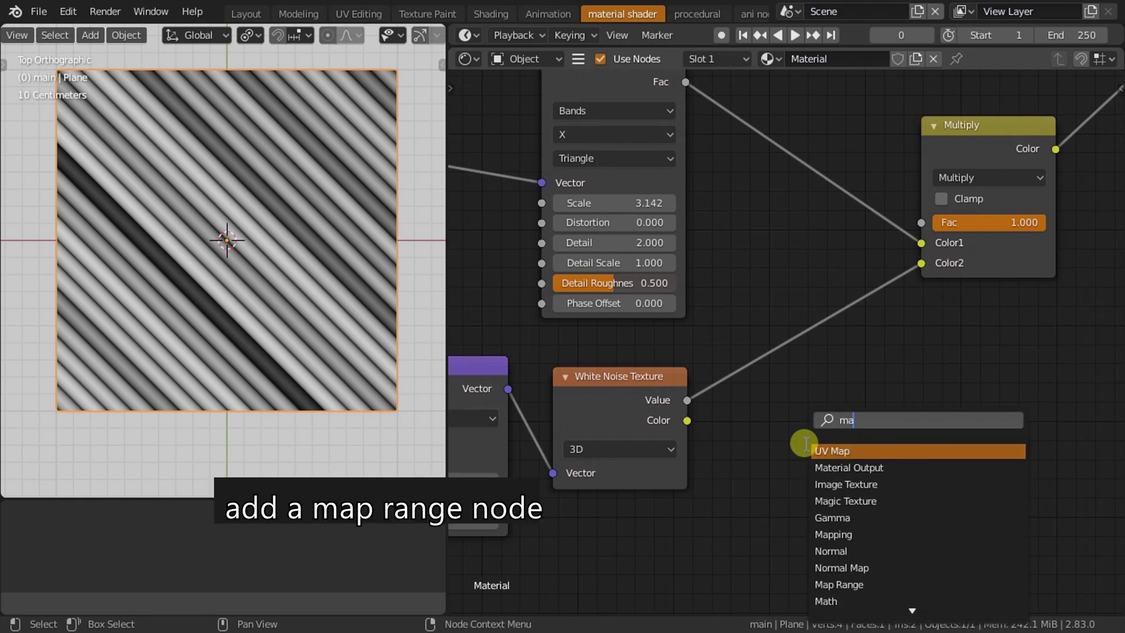
text(p)
click(839, 501)
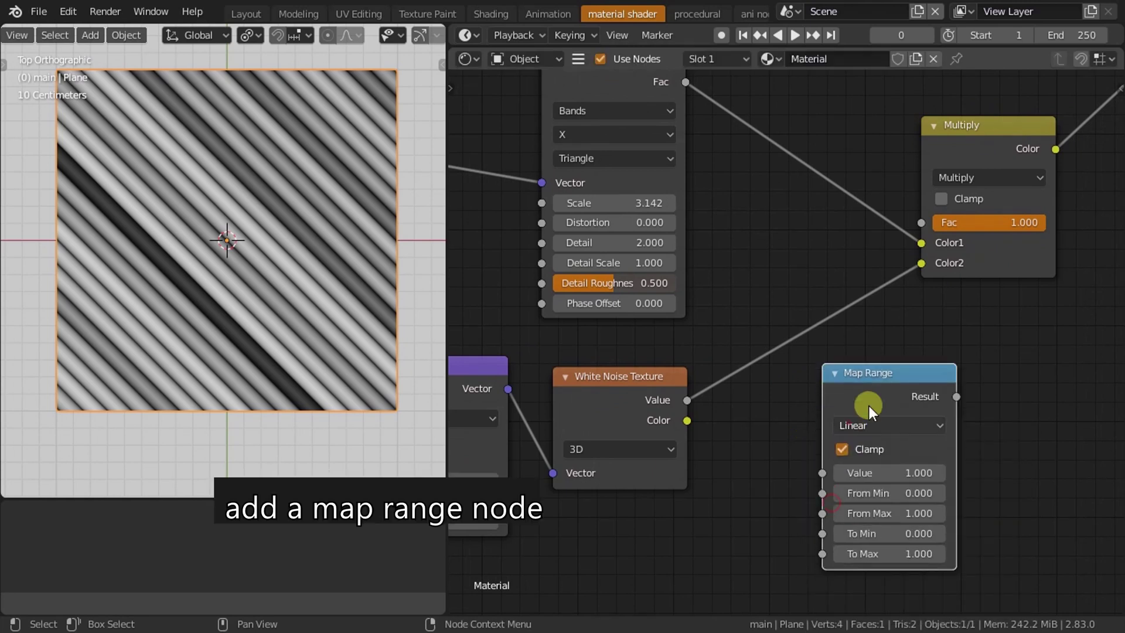
click(843, 375)
scroll(653, 379, down, 3)
drag(677, 391, 688, 396)
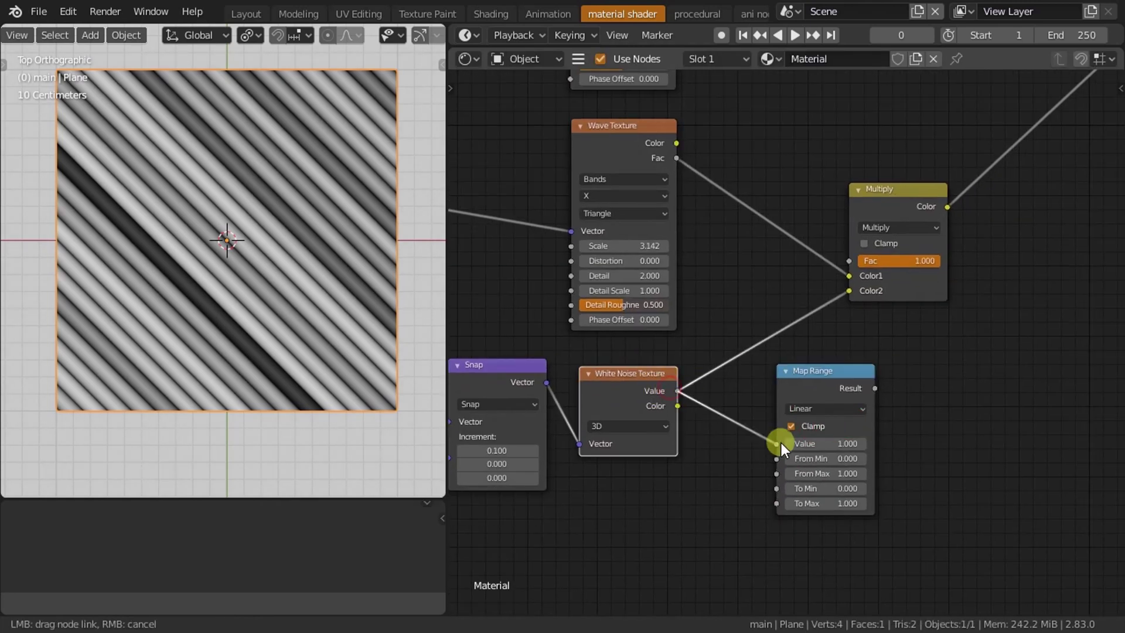
drag(781, 442, 778, 443)
scroll(978, 374, down, 1)
Feed the Map Range Result into Base Color and place it beside the Multiply node.
middle_drag(978, 374, 757, 487)
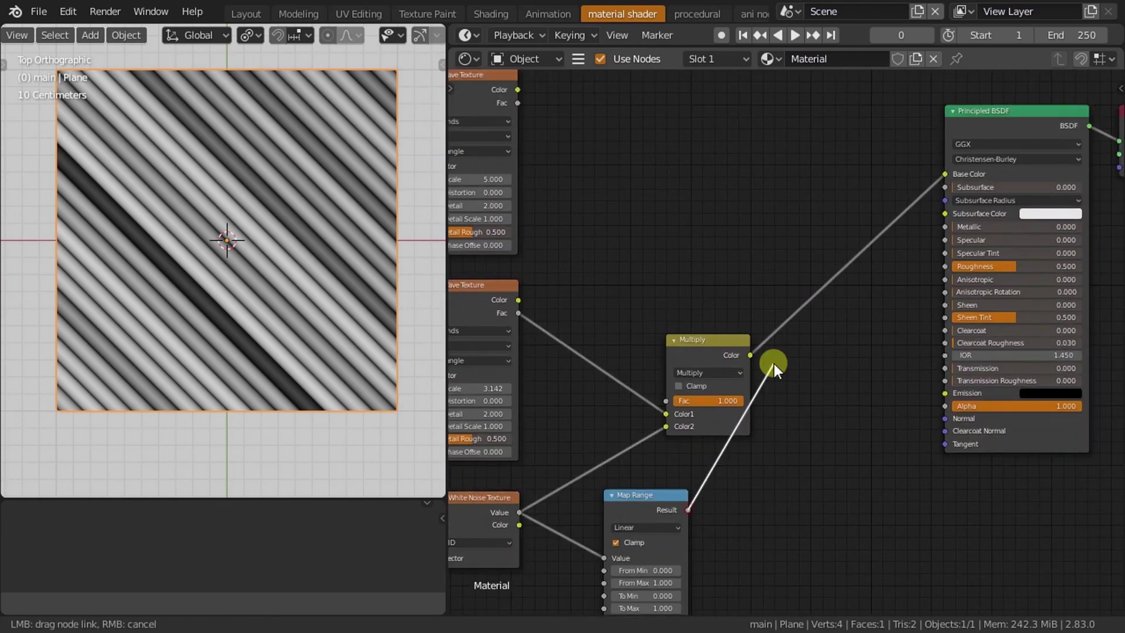
drag(774, 364, 947, 178)
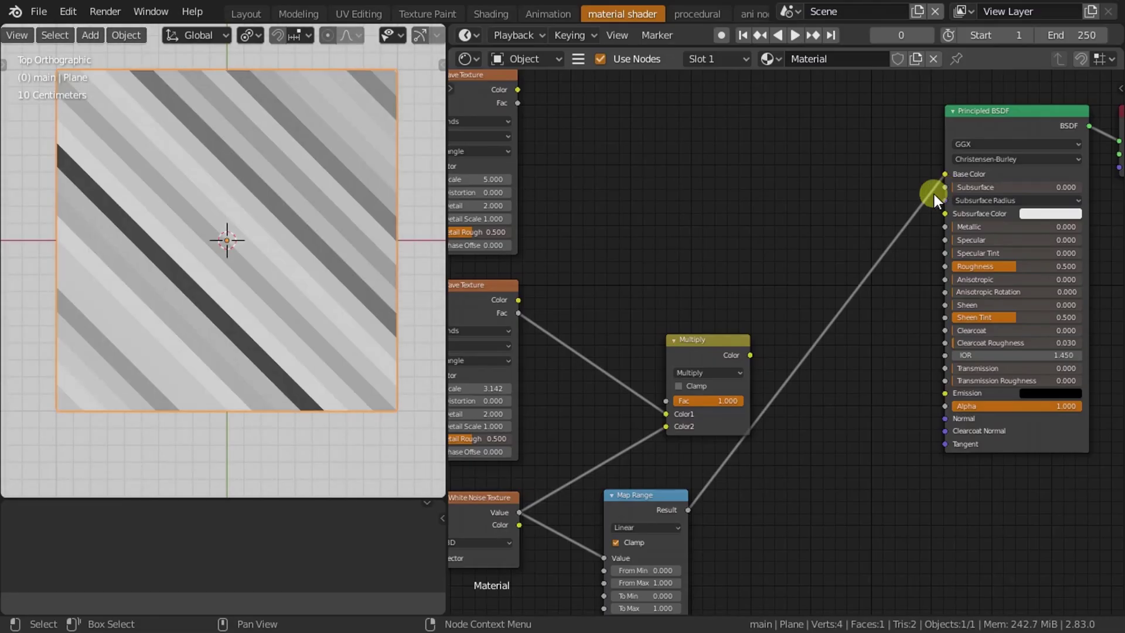
middle_drag(709, 399, 766, 382)
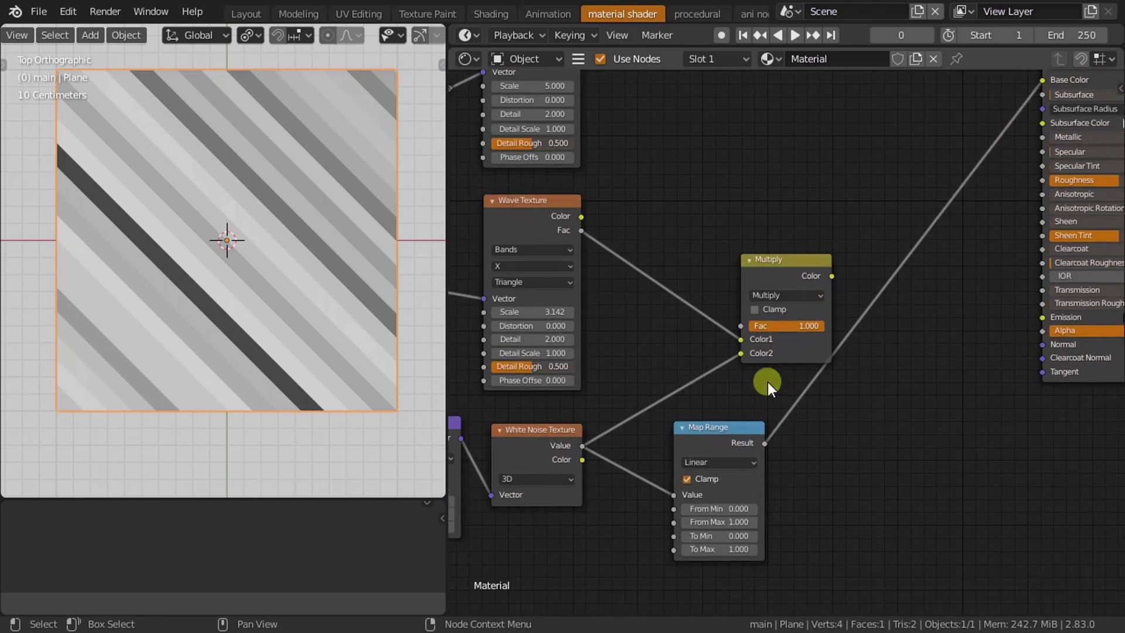
drag(723, 419, 705, 372)
scroll(821, 291, up, 4)
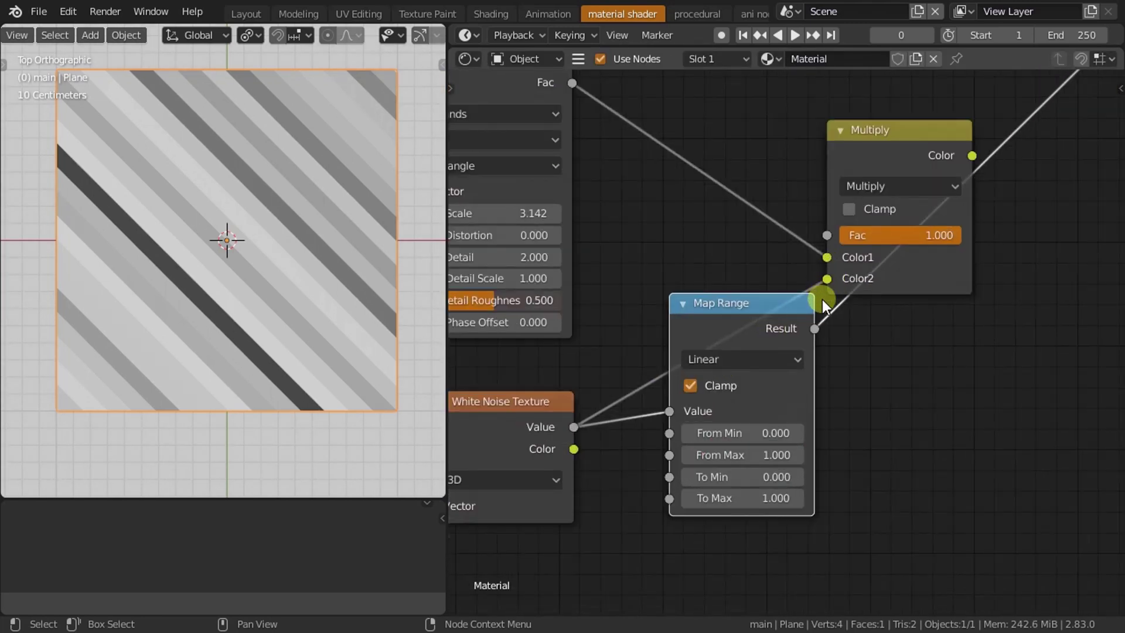
scroll(821, 300, up, 1)
scroll(821, 301, up, 1)
click(756, 476)
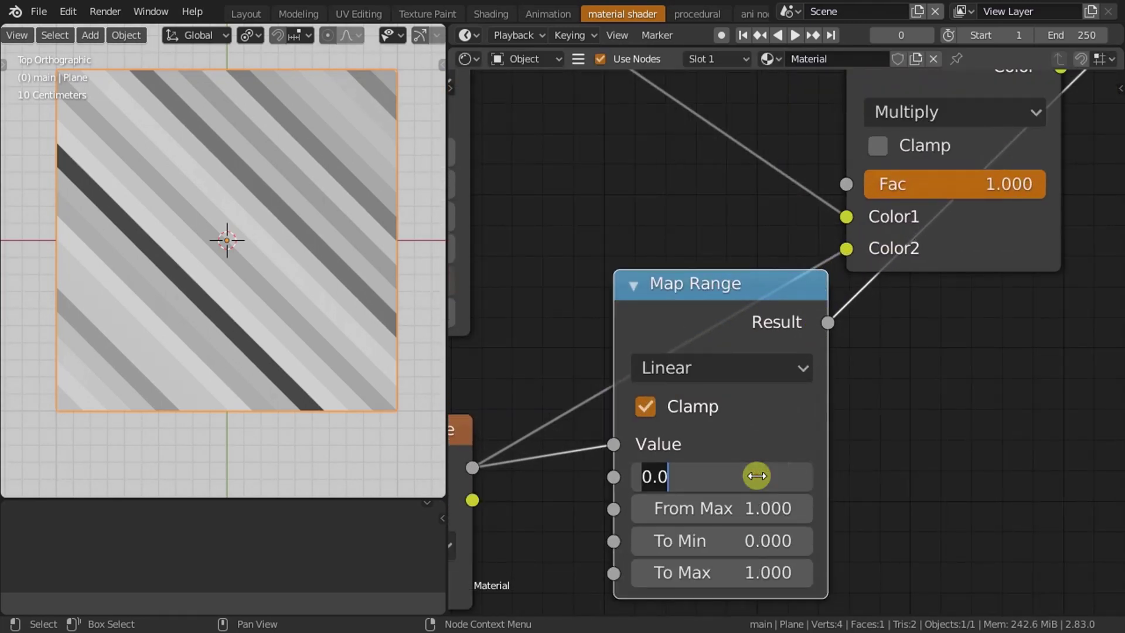
Raise the Map Range From Min to about 0.820.
key(Escape)
drag(691, 475, 791, 466)
middle_drag(737, 471, 895, 371)
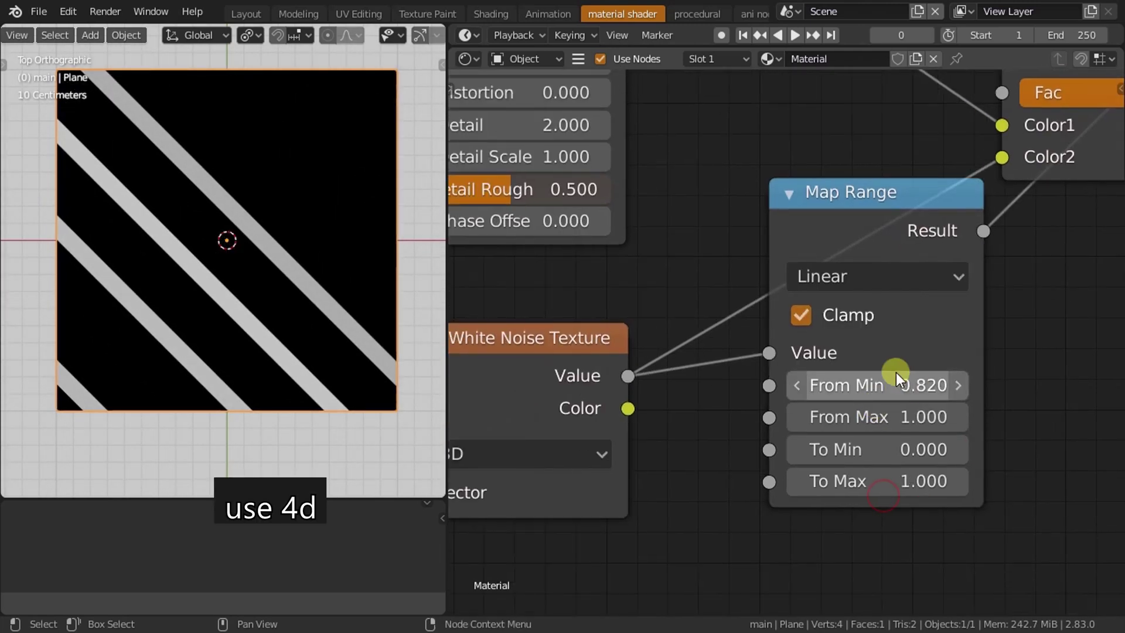
Switch the White Noise Texture to 4D with W at 1.110.
middle_drag(631, 454, 779, 389)
click(723, 395)
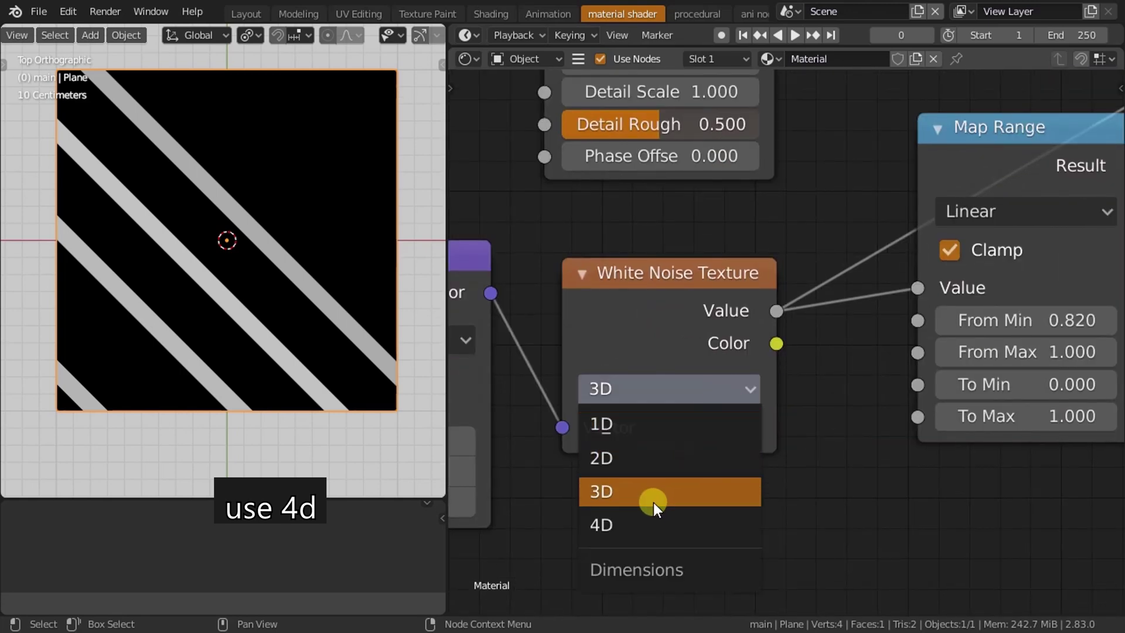
click(652, 522)
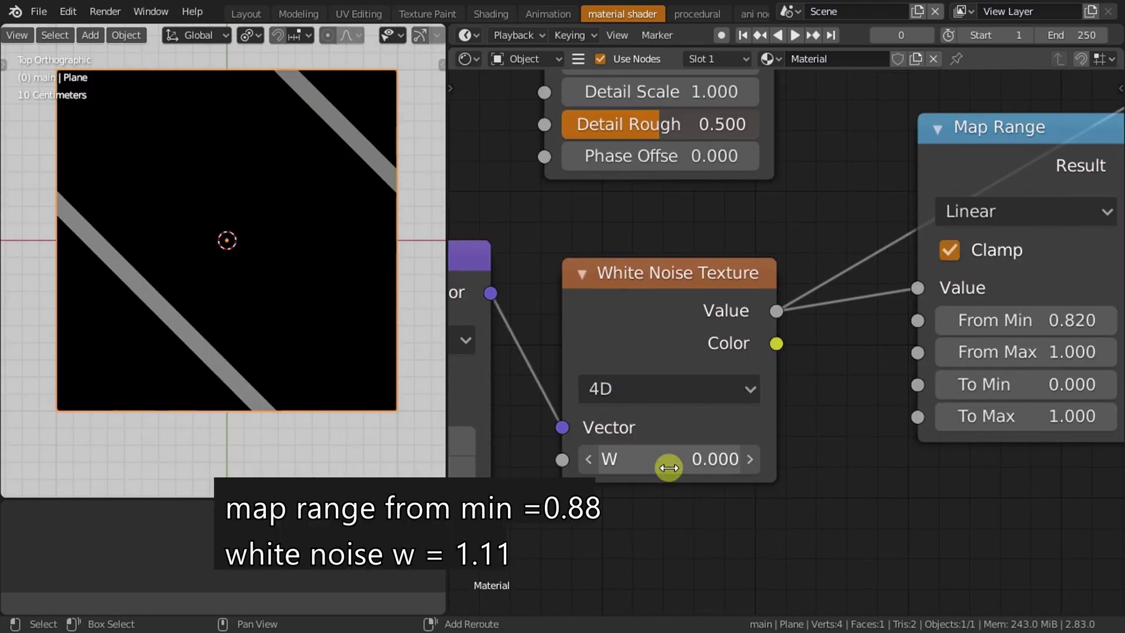
mouse_move(668, 467)
mouse_down()
mouse_move(728, 462)
mouse_move(778, 479)
mouse_up()
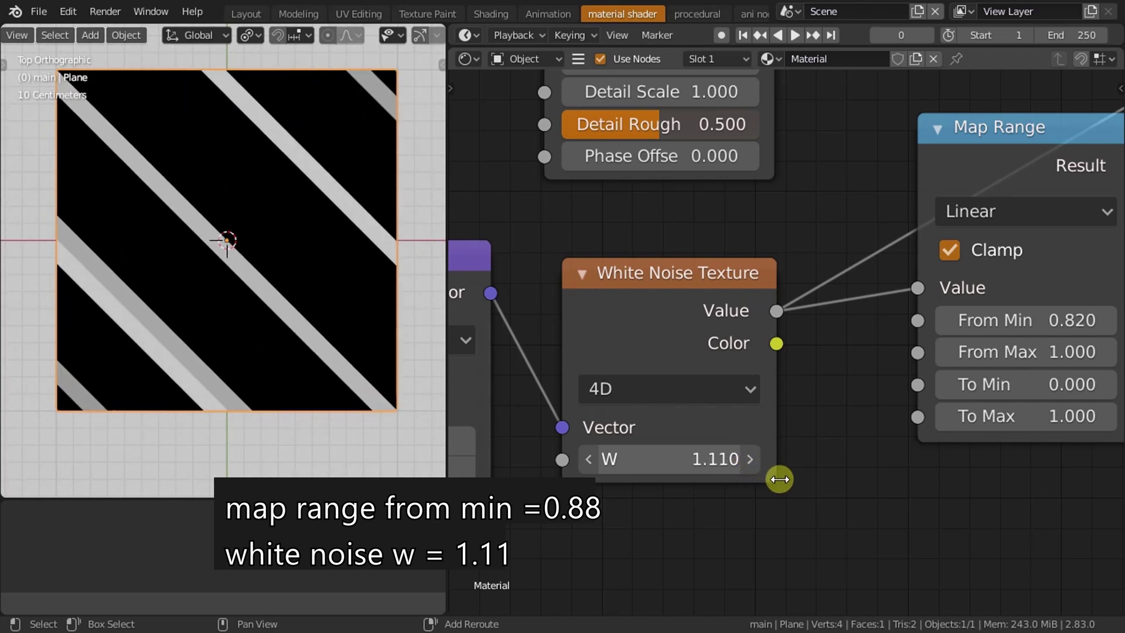
Settle the Map Range From Min at 0.880.
key(KP_Decimal)
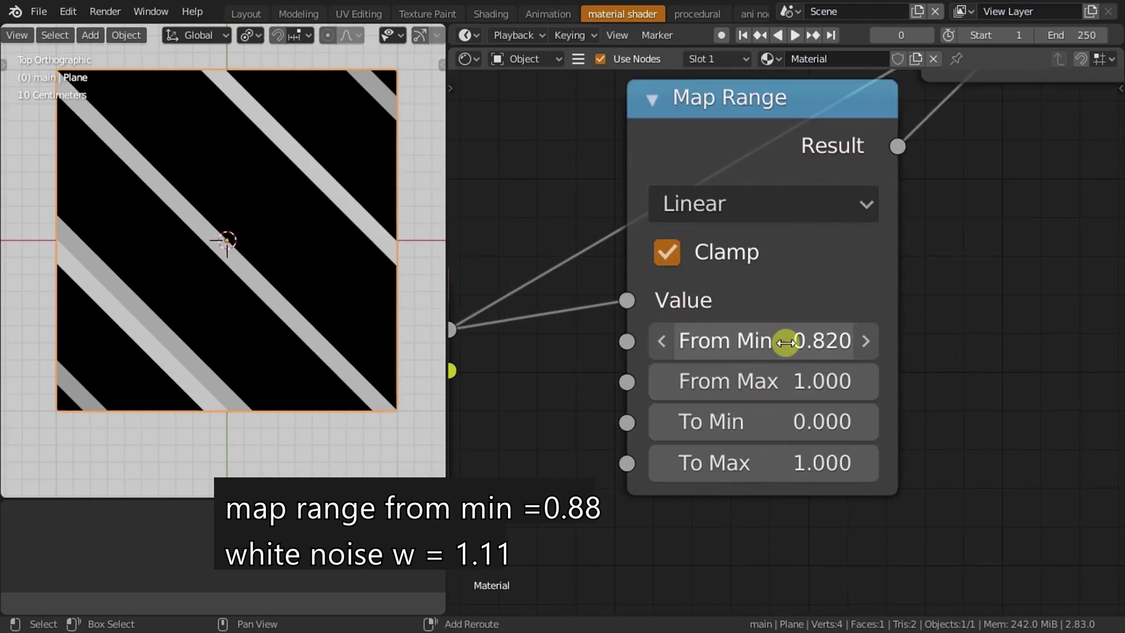
drag(785, 341, 806, 341)
scroll(806, 341, down, 1)
middle_drag(806, 342, 804, 409)
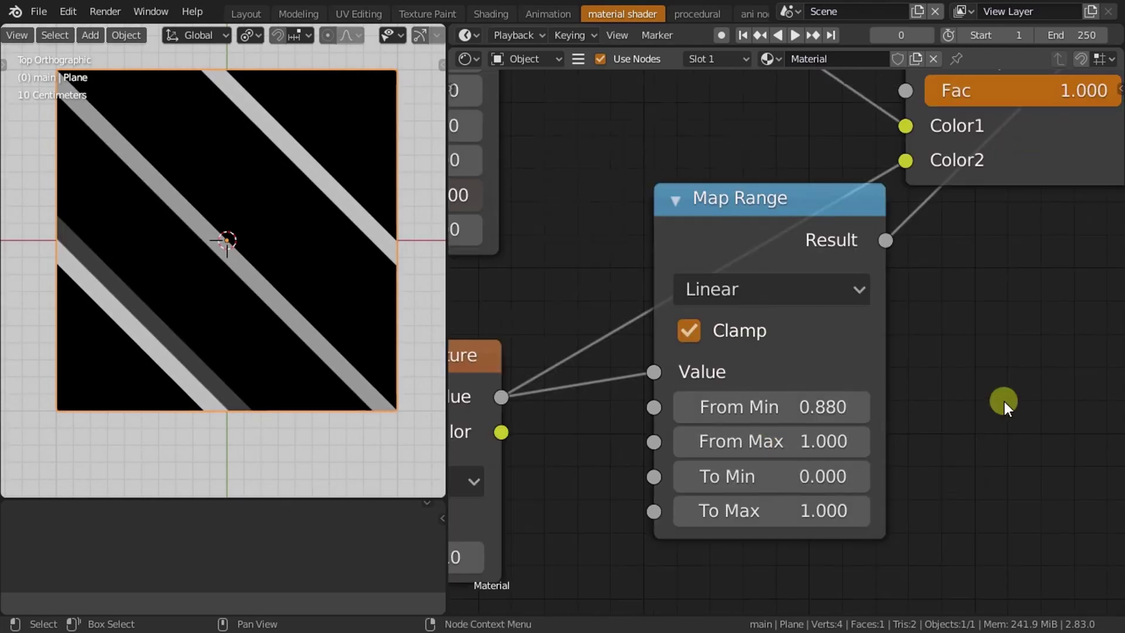
scroll(1004, 402, down, 2)
middle_drag(1004, 402, 873, 459)
scroll(872, 458, down, 3)
Move Principled BSDF aside, link Map Range Result to Multiply Color2 and Multiply to Base Color.
middle_drag(836, 372, 757, 493)
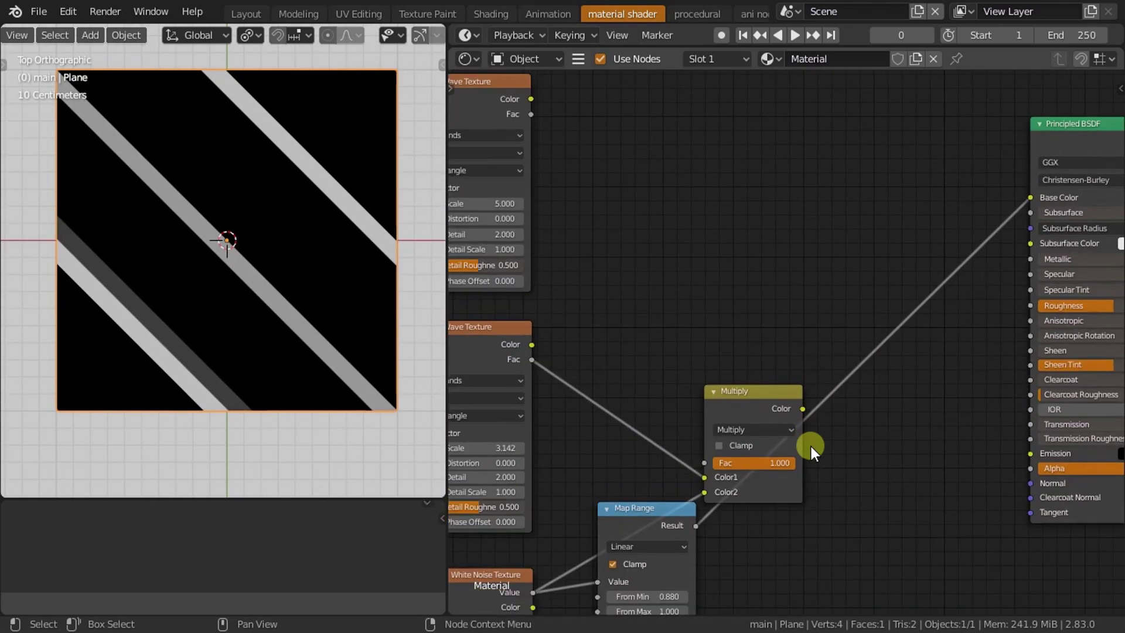
mouse_move(916, 201)
mouse_down()
mouse_move(997, 315)
mouse_move(1118, 338)
mouse_up()
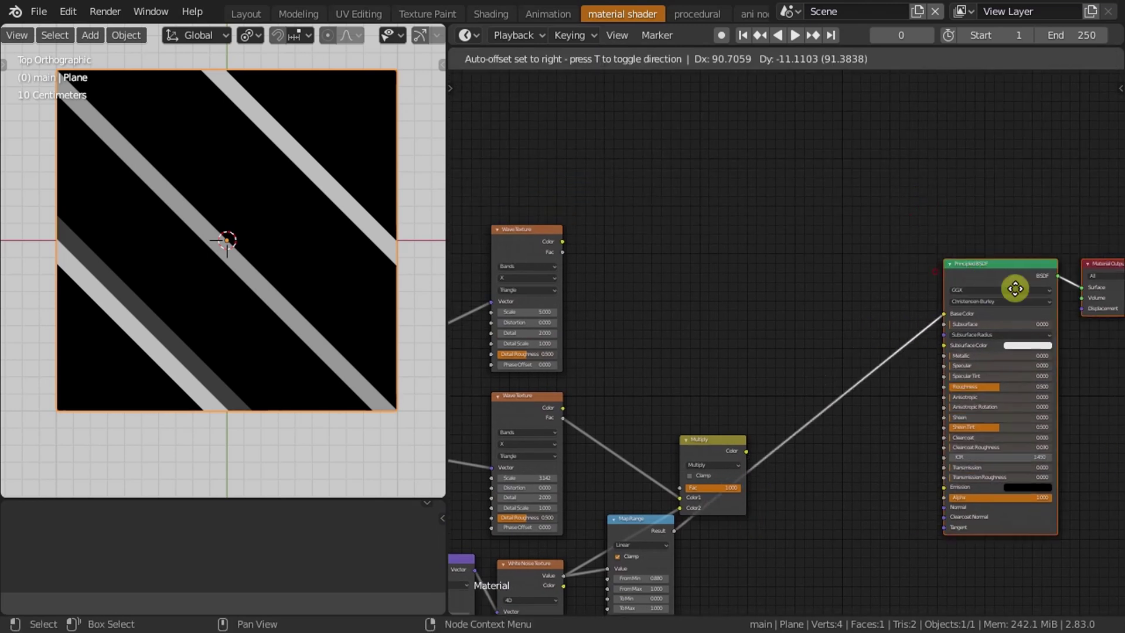
scroll(810, 440, up, 2)
middle_drag(878, 470, 839, 389)
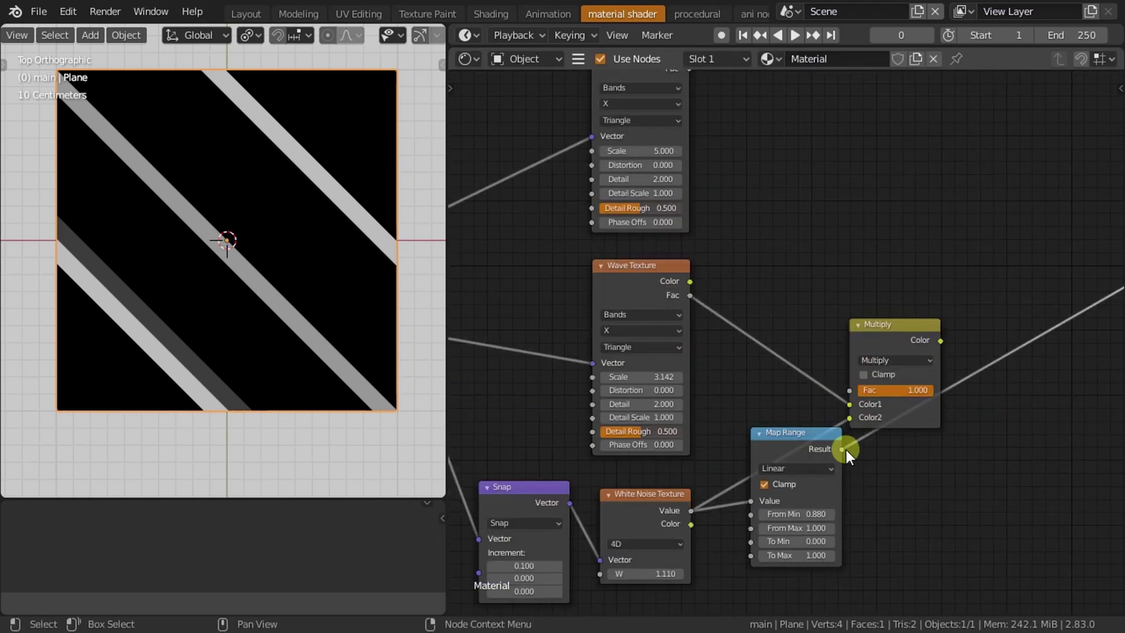
drag(846, 450, 850, 416)
drag(877, 349, 934, 335)
middle_drag(1057, 354, 779, 462)
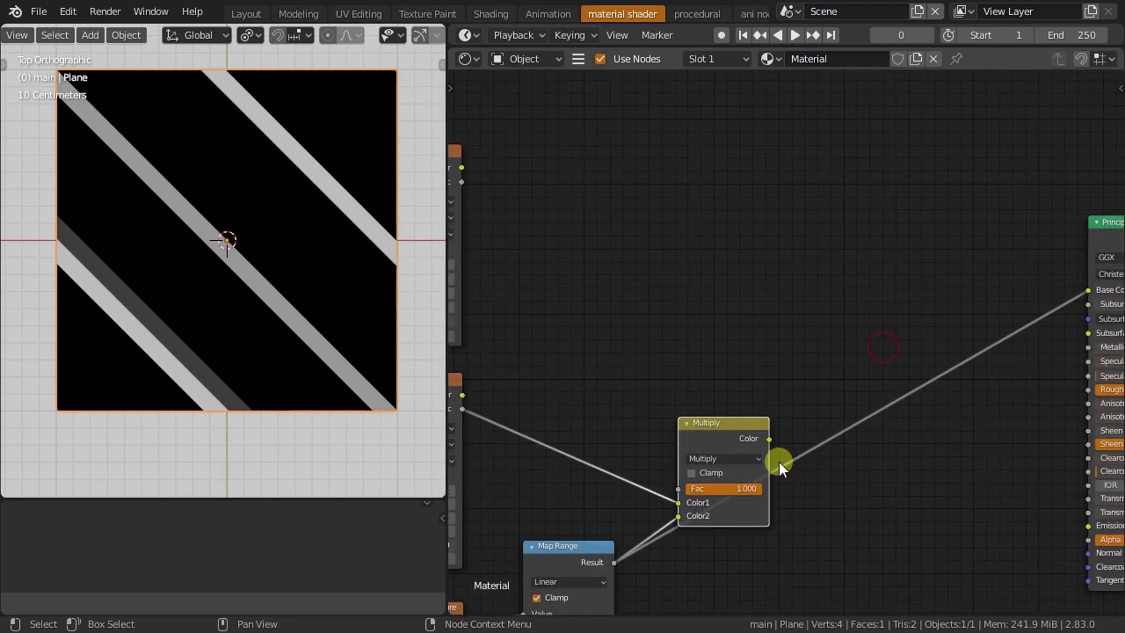
drag(768, 437, 1088, 289)
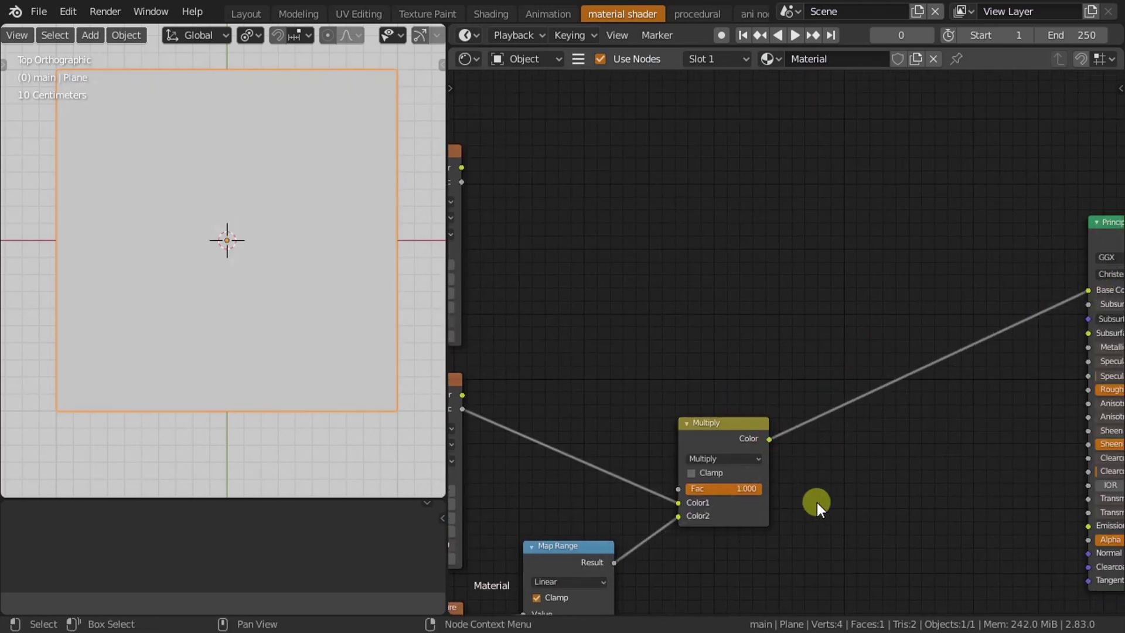
Set the Map Range To Min to 0.500 and To Max to 2.100.
mouse_move(817, 502)
middle_down()
mouse_move(891, 437)
mouse_move(836, 322)
middle_up()
scroll(830, 410, up, 1)
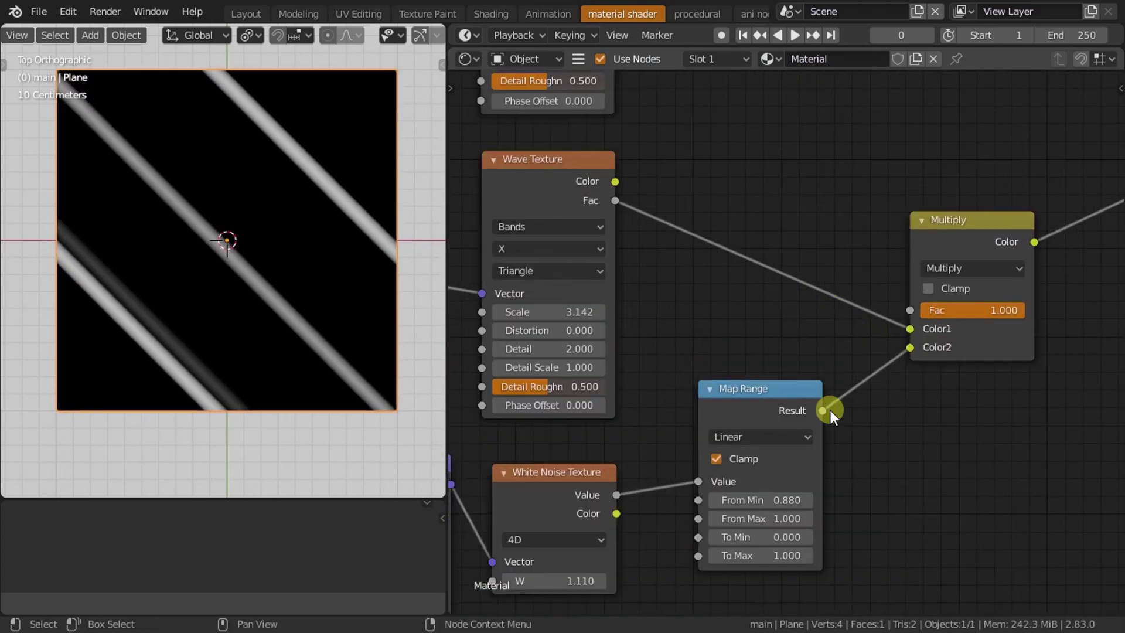
scroll(811, 423, up, 2)
click(791, 475)
text(.5)
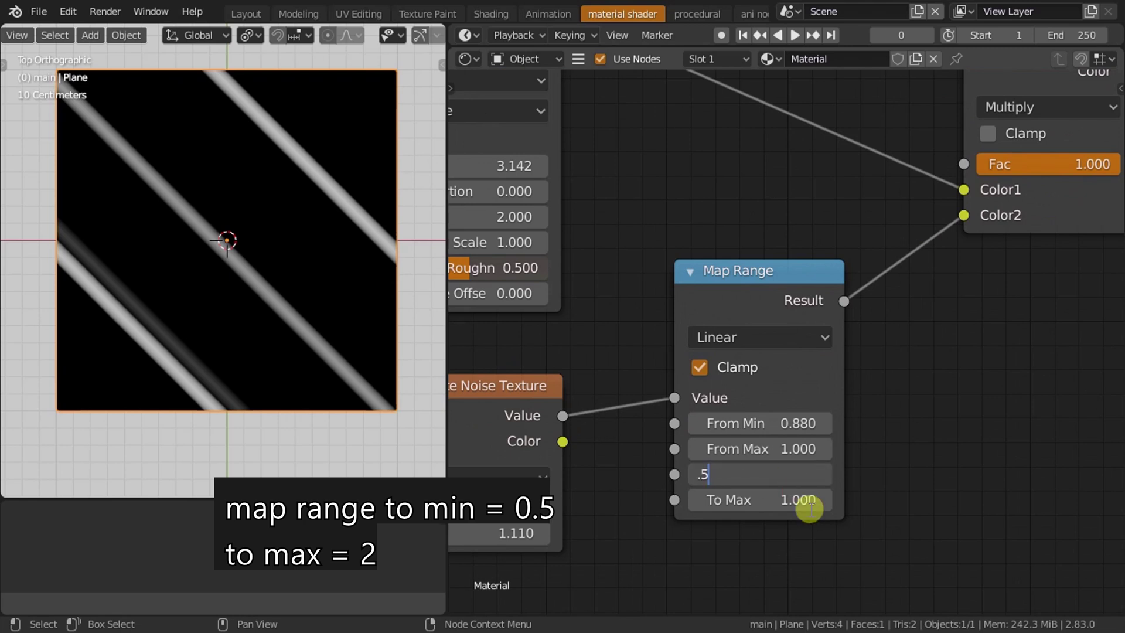
key(Return)
scroll(894, 422, down, 1)
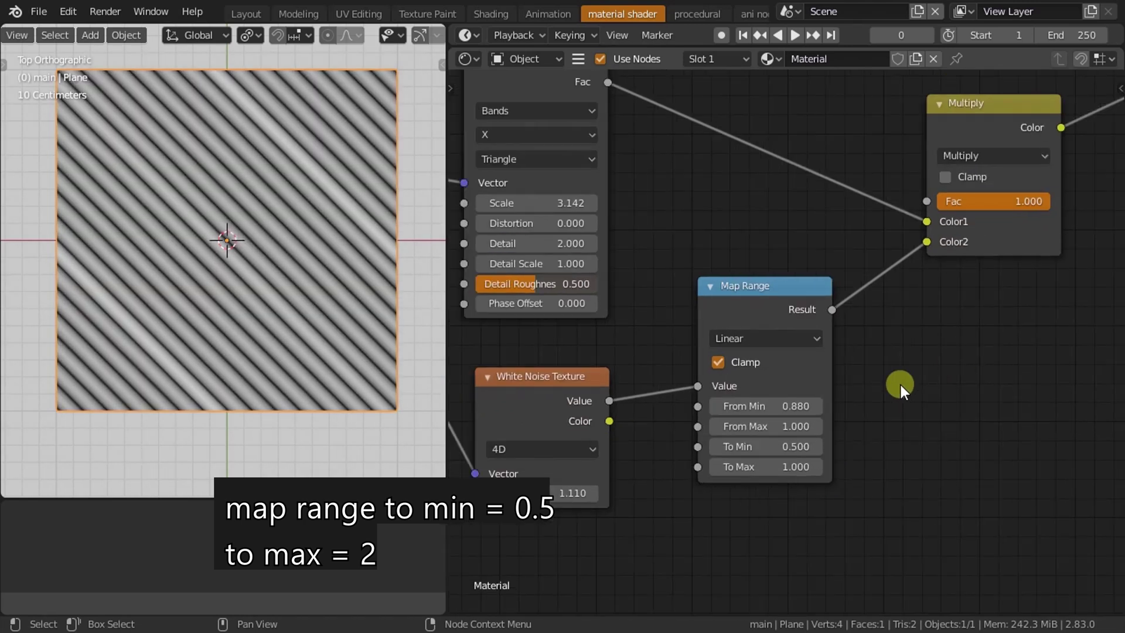
scroll(899, 389, up, 2)
mouse_move(747, 525)
mouse_down()
mouse_move(861, 509)
mouse_move(793, 510)
mouse_up()
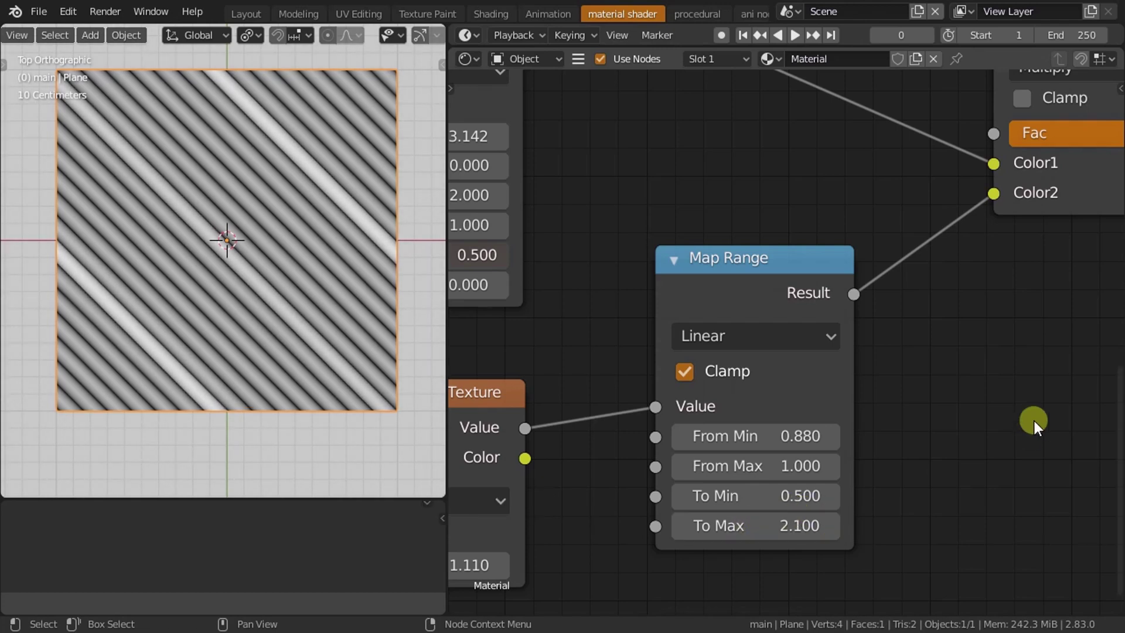
scroll(906, 326, down, 1)
scroll(906, 325, down, 2)
mouse_move(902, 315)
middle_down()
mouse_move(803, 281)
mouse_move(782, 446)
middle_up()
scroll(722, 442, down, 1)
Duplicate the upper Wave Texture above the others and set its Scale to 0.524.
click(632, 332)
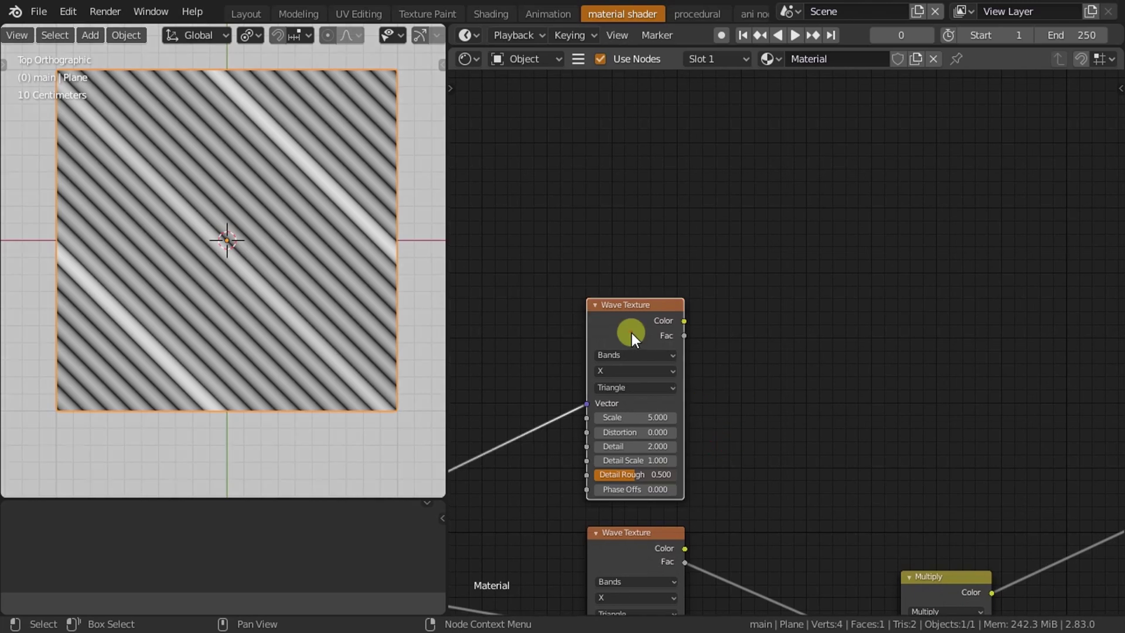
key(shift+d)
click(625, 123)
scroll(658, 163, up, 2)
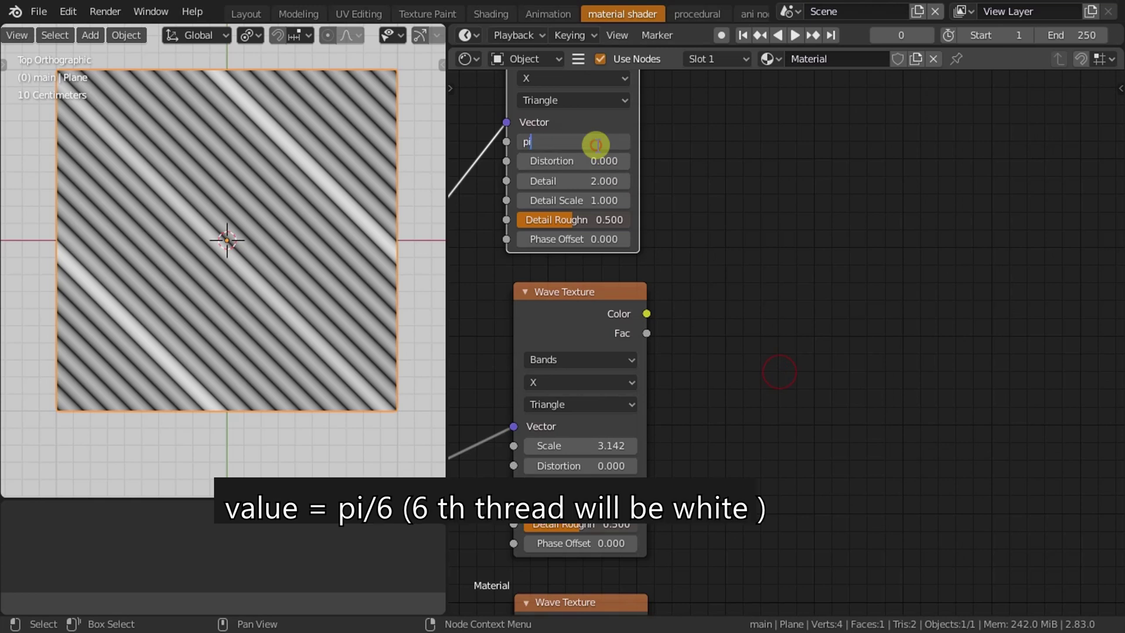
key(Return)
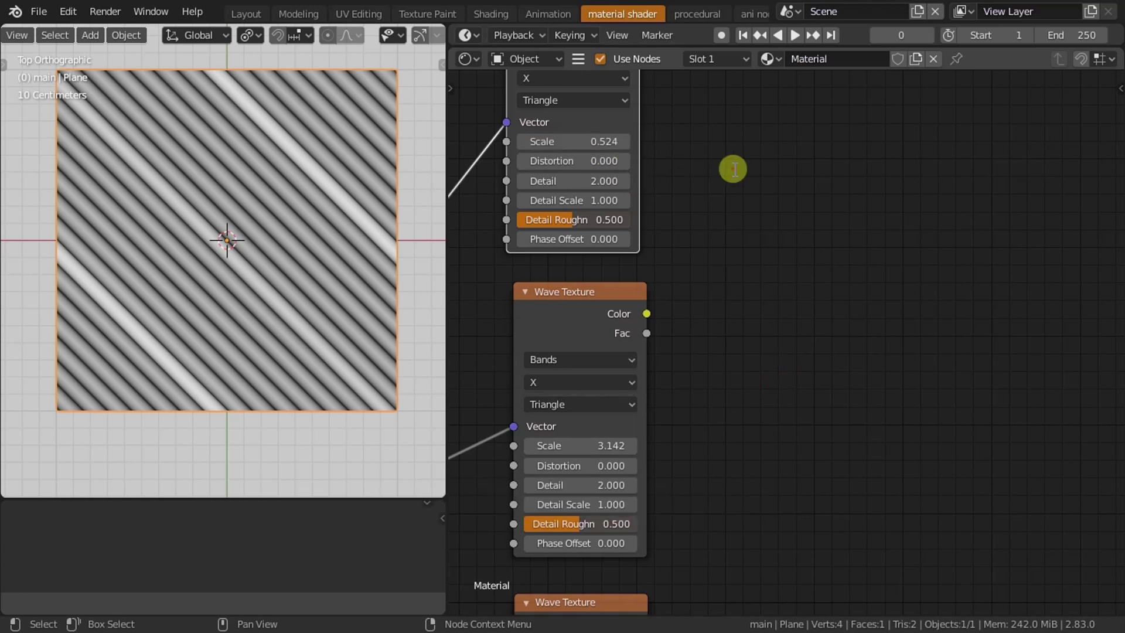
scroll(720, 182, down, 3)
Duplicate Multiply, feed both Wave Texture Fac outputs into it, and link it to Base Color.
click(881, 546)
key(shift+d)
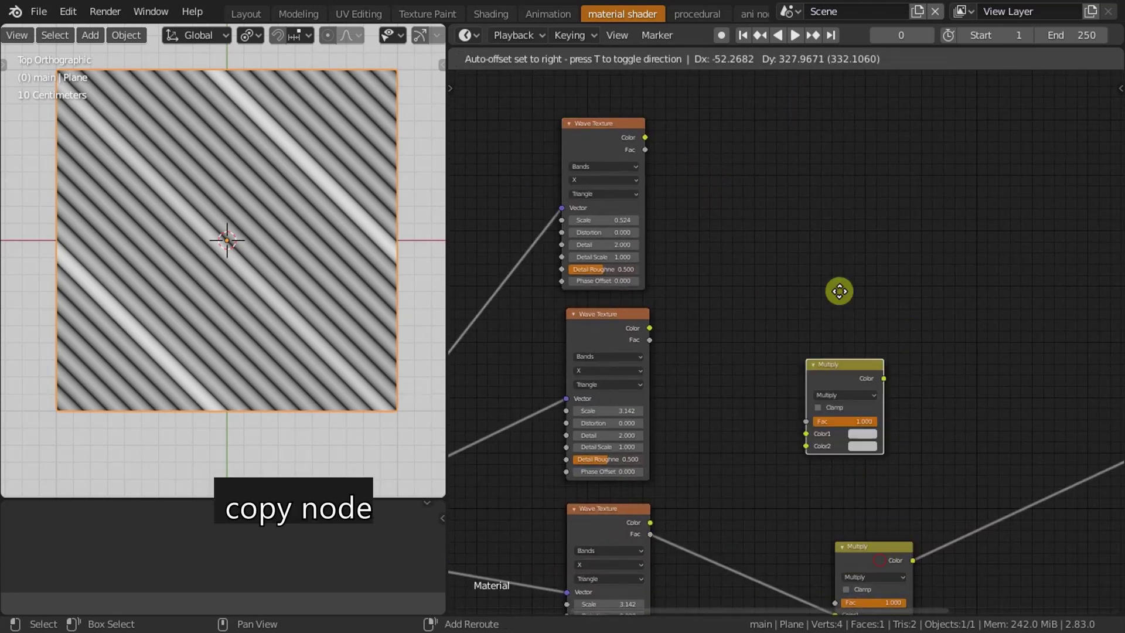
click(729, 199)
scroll(738, 246, up, 2)
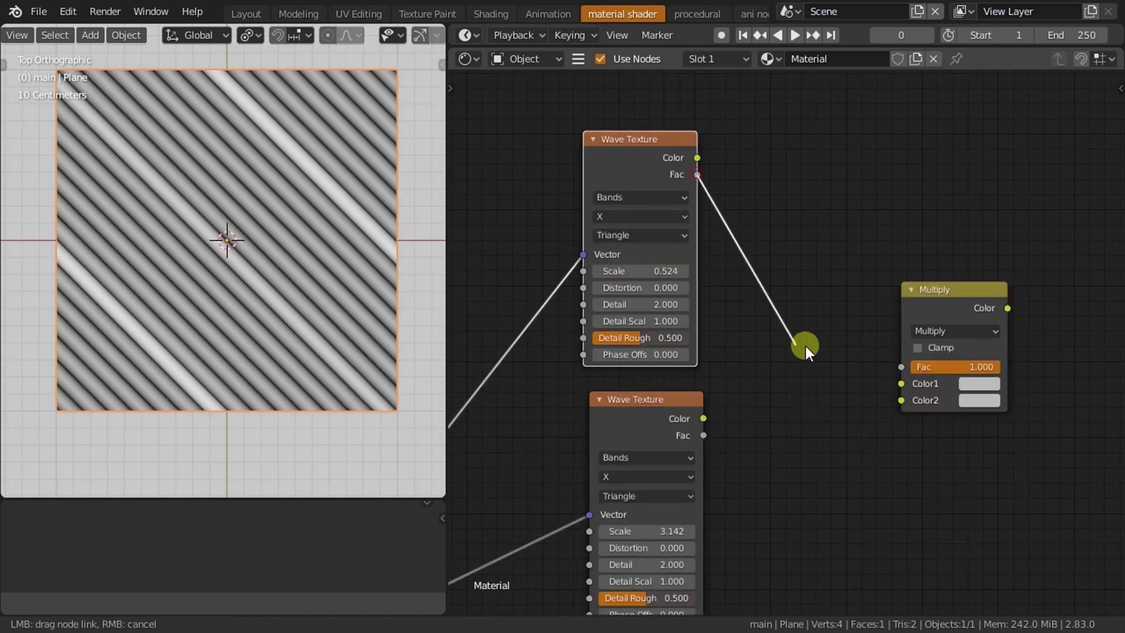
drag(696, 175, 901, 384)
drag(704, 435, 815, 415)
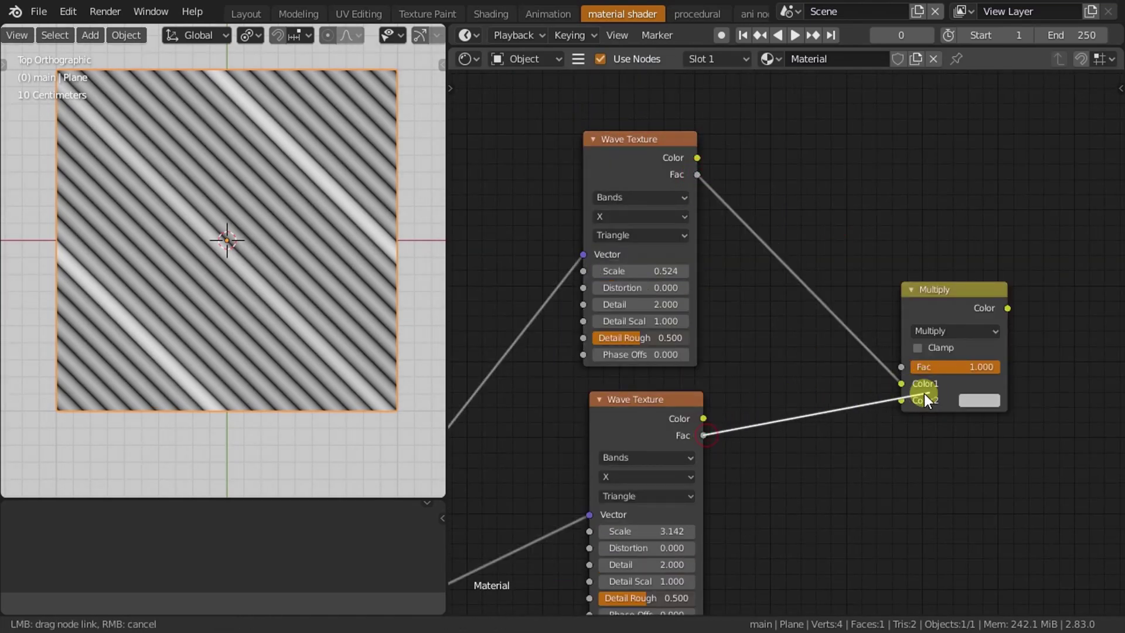
drag(923, 393, 924, 398)
scroll(1045, 428, down, 1)
middle_drag(1045, 428, 730, 366)
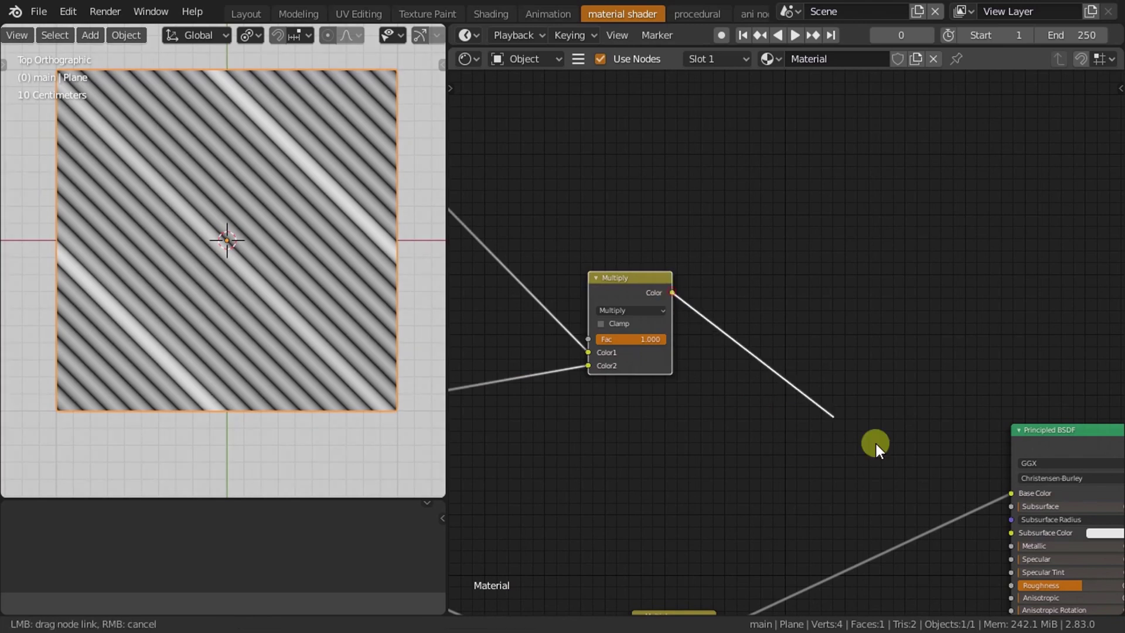
drag(673, 293, 1012, 493)
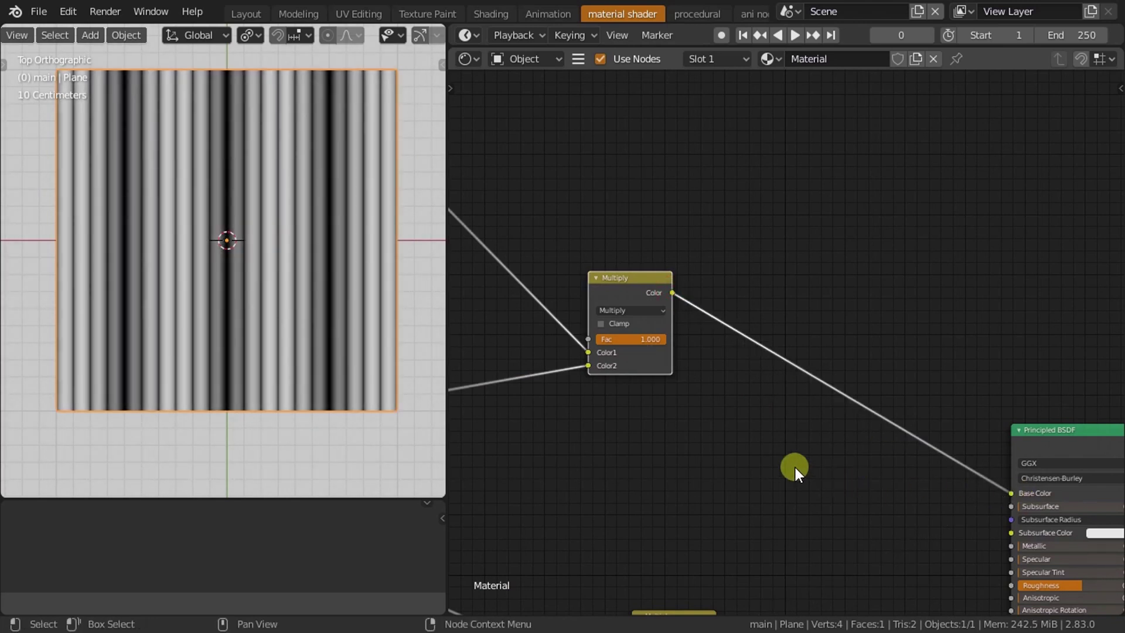
Set the new Wave Texture's Phase Offset to 0.500.
middle_drag(796, 467, 862, 385)
scroll(685, 364, up, 2)
scroll(634, 373, up, 2)
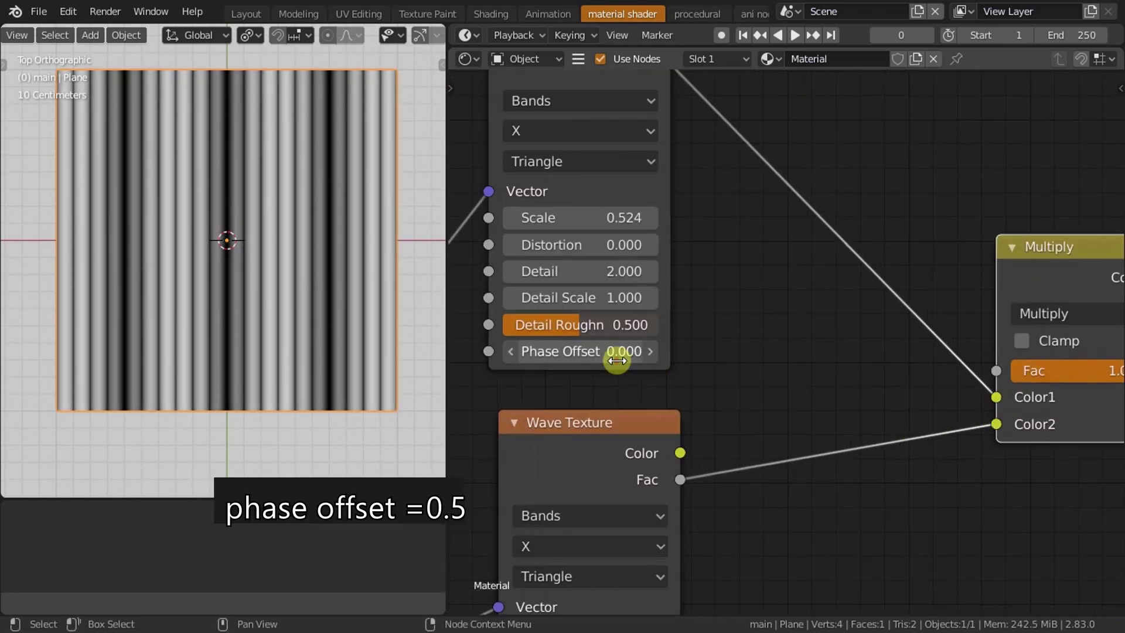
click(616, 356)
text(5)
key(Return)
Pan to the Map Range and White Noise nodes and duplicate the Map Range node.
scroll(789, 385, down, 1)
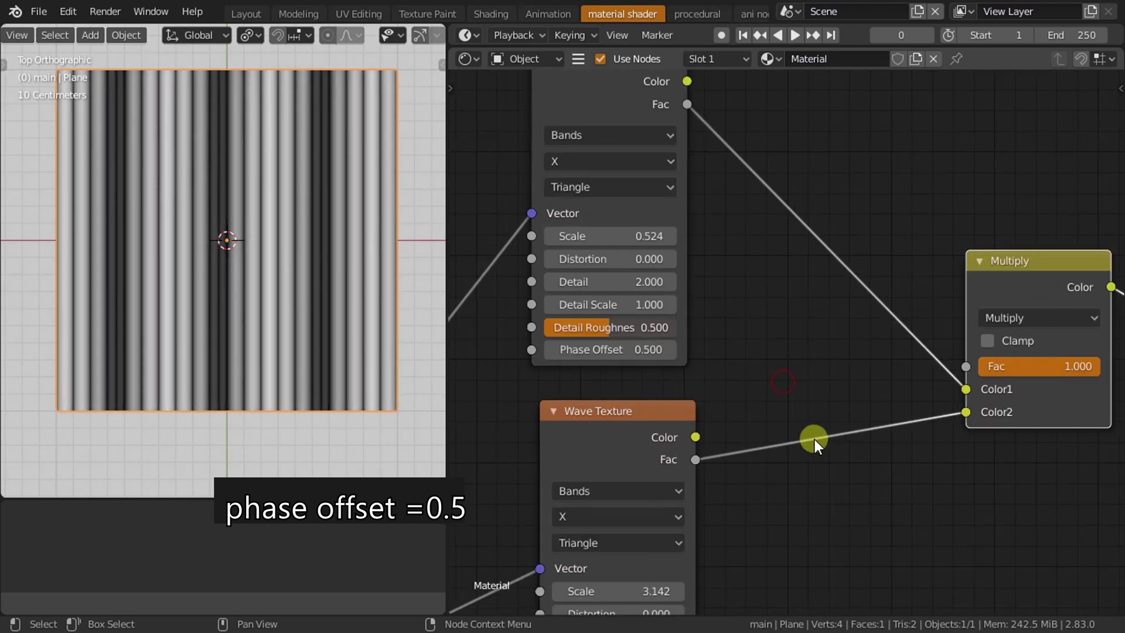
scroll(816, 439, down, 2)
middle_drag(816, 439, 785, 283)
scroll(835, 329, down, 2)
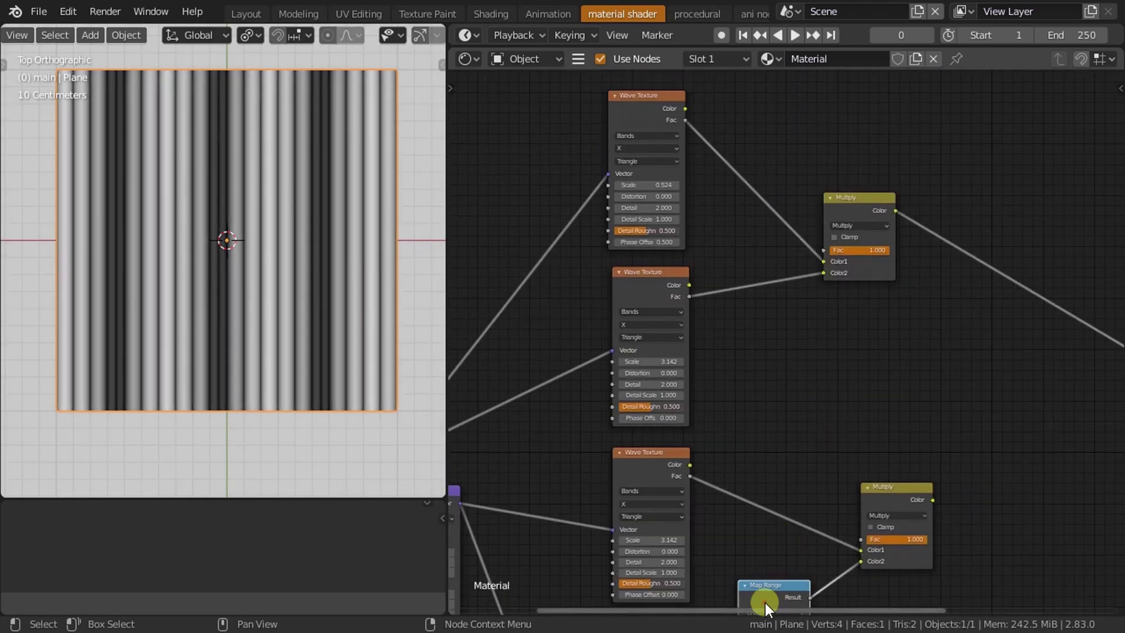
scroll(819, 367, up, 1)
middle_drag(819, 367, 816, 347)
shift+scroll(799, 525, up, 2)
shift+scroll(817, 370, up, 3)
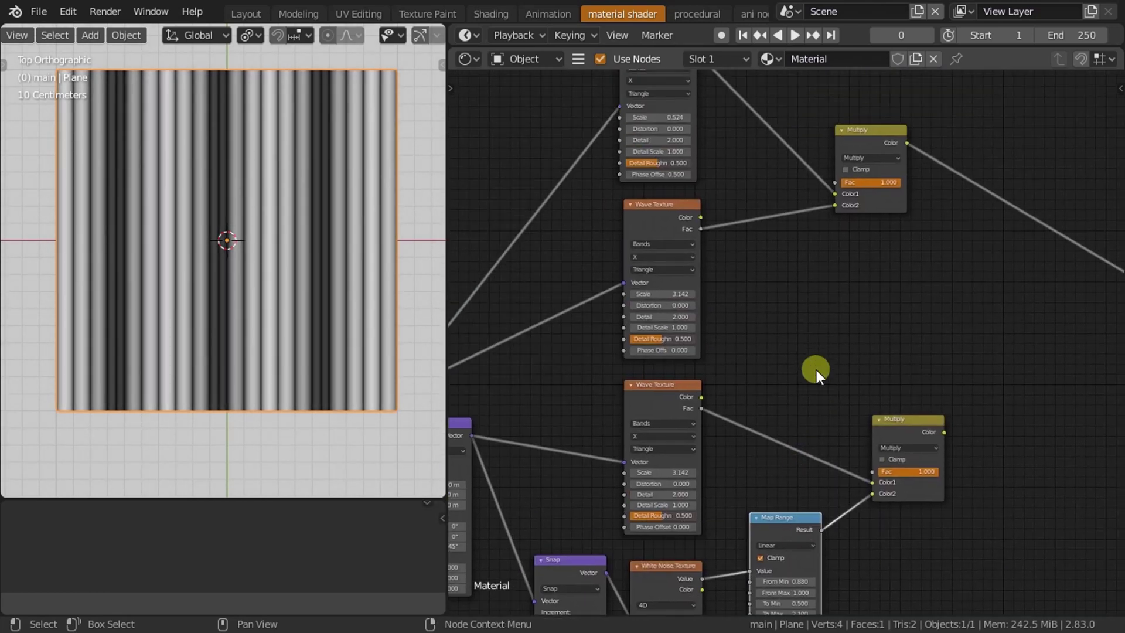
scroll(820, 371, down, 1)
key(shift+d)
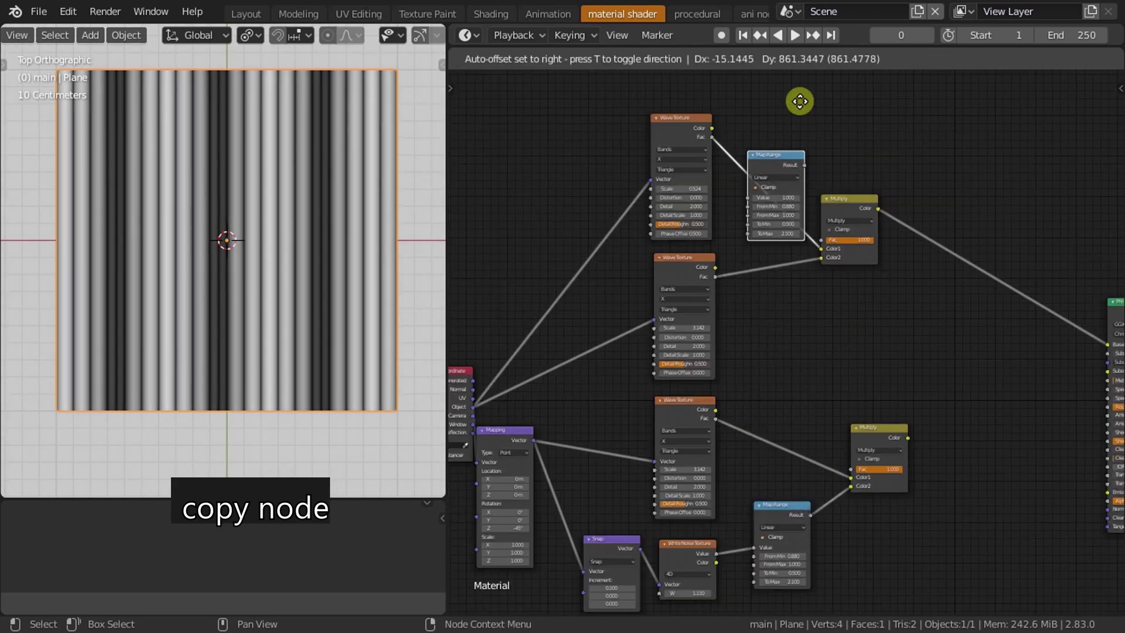
Drop the Map Range copy onto the new Wave Texture link and lower its From Min to 0.820.
click(799, 100)
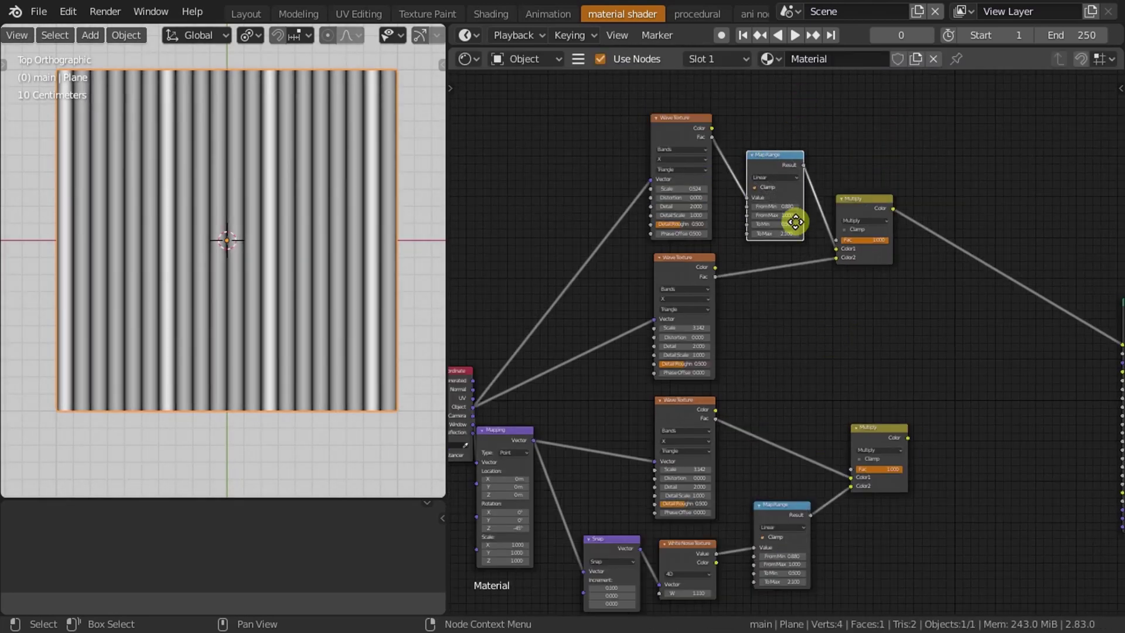
middle_drag(794, 230, 774, 235)
scroll(324, 228, up, 2)
scroll(322, 228, up, 2)
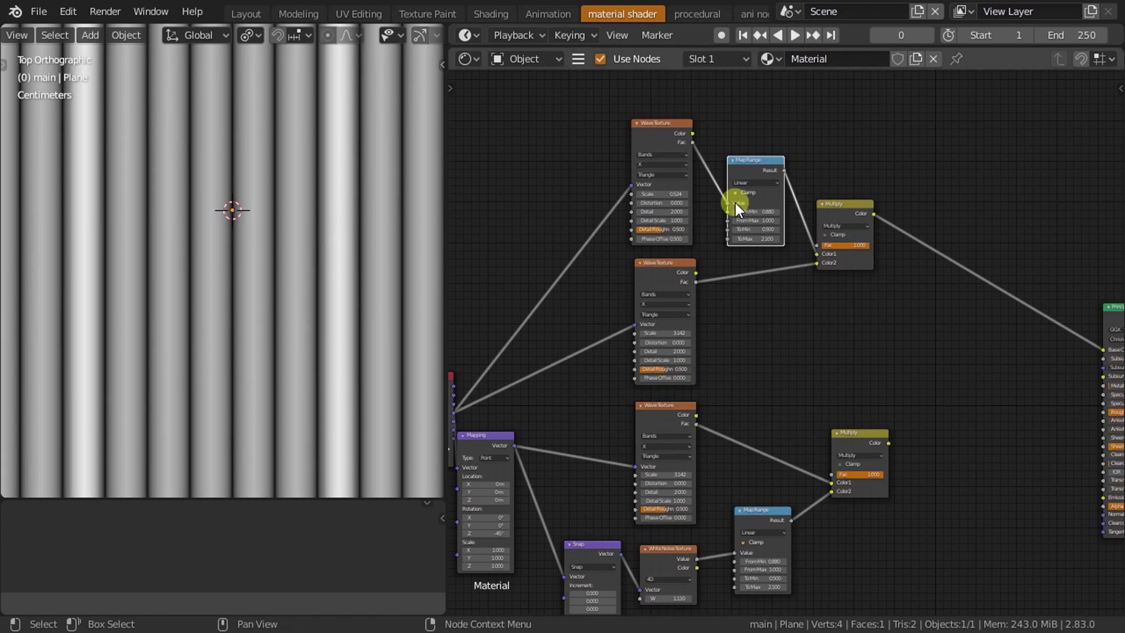
scroll(610, 217, up, 1)
scroll(354, 266, up, 2)
scroll(354, 266, up, 1)
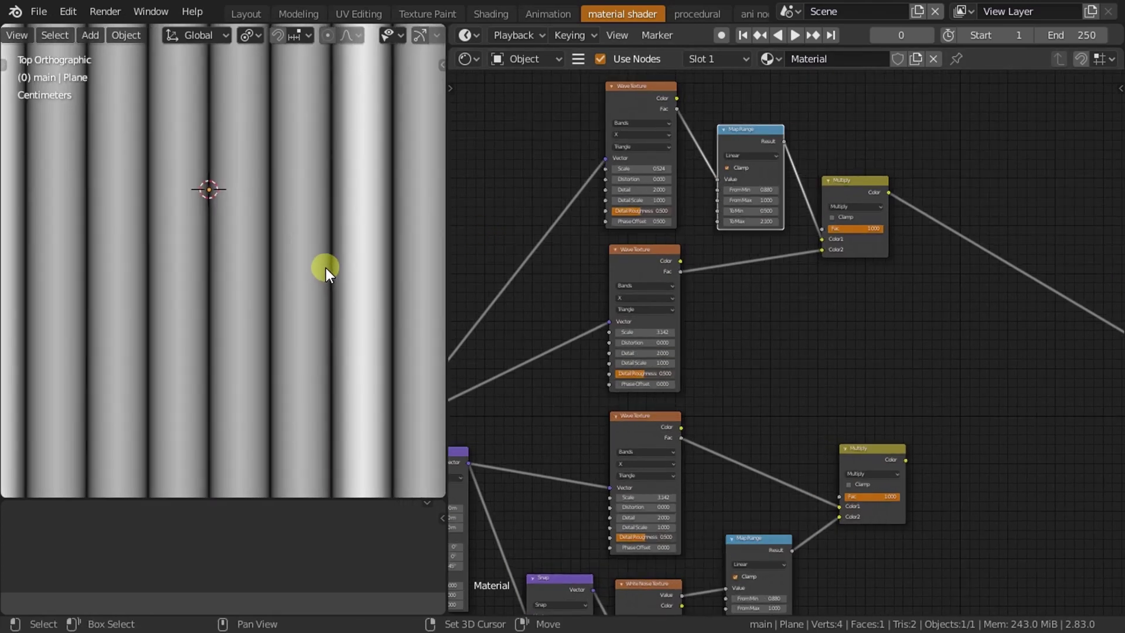
scroll(326, 269, up, 1)
scroll(852, 283, up, 2)
scroll(735, 316, up, 3)
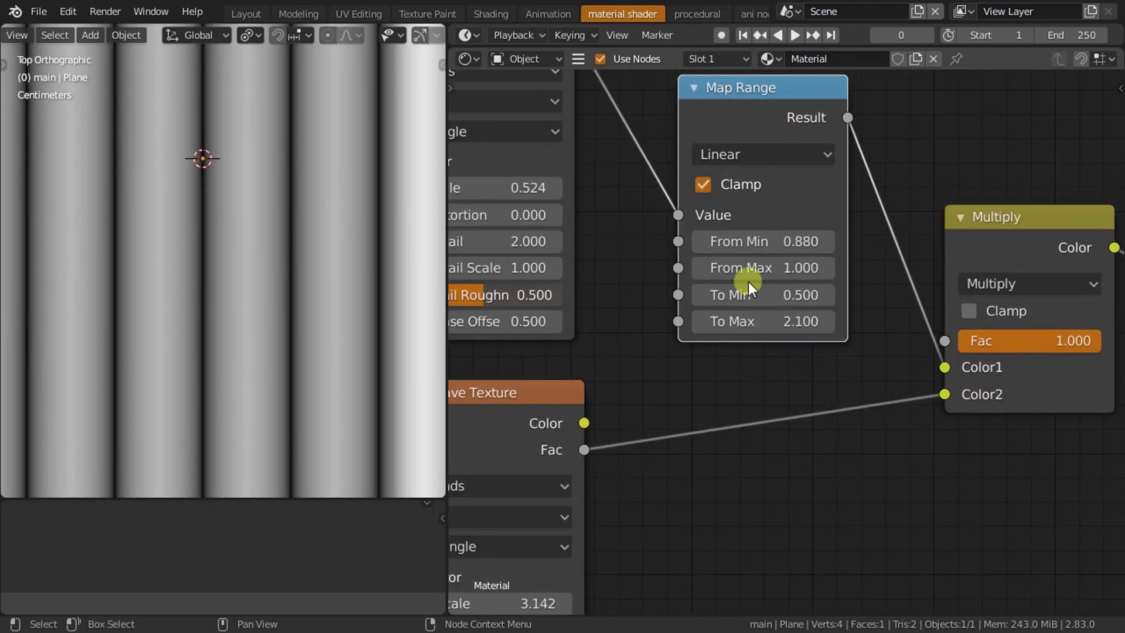
drag(774, 240, 761, 241)
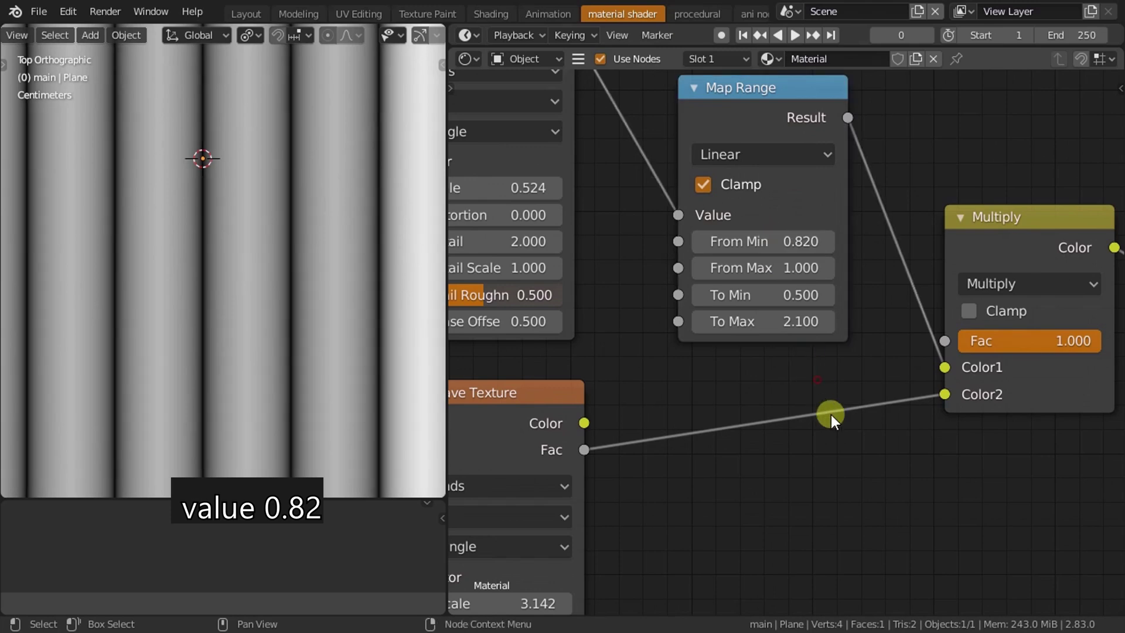
Zoom and pan out over the whole node tree, then centre on the Multiply nodes.
scroll(828, 381, down, 3)
scroll(828, 354, down, 1)
scroll(379, 287, down, 5)
scroll(259, 258, down, 2)
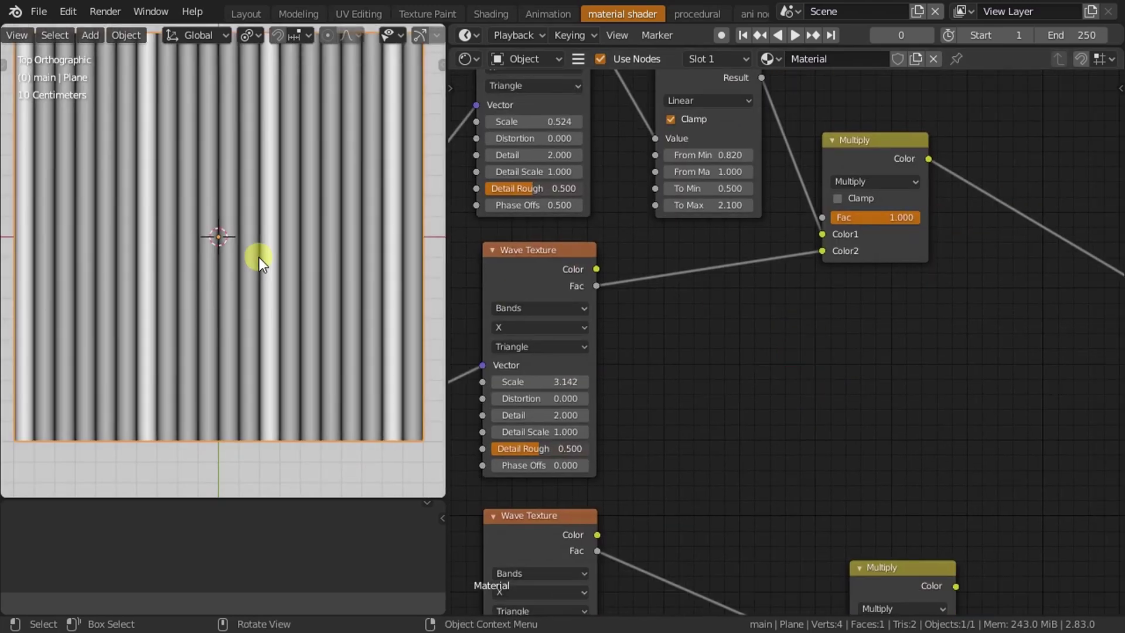
shift+scroll(240, 252, up, 1)
scroll(760, 316, down, 3)
scroll(874, 283, up, 1)
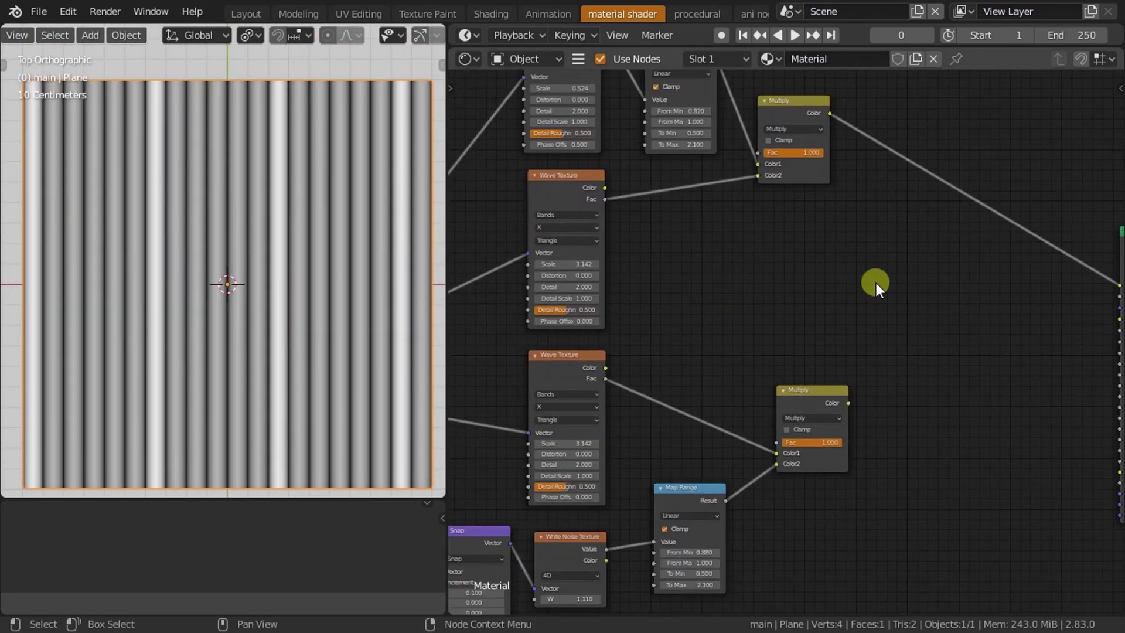
middle_drag(873, 283, 769, 417)
scroll(931, 473, down, 1)
middle_drag(931, 474, 716, 312)
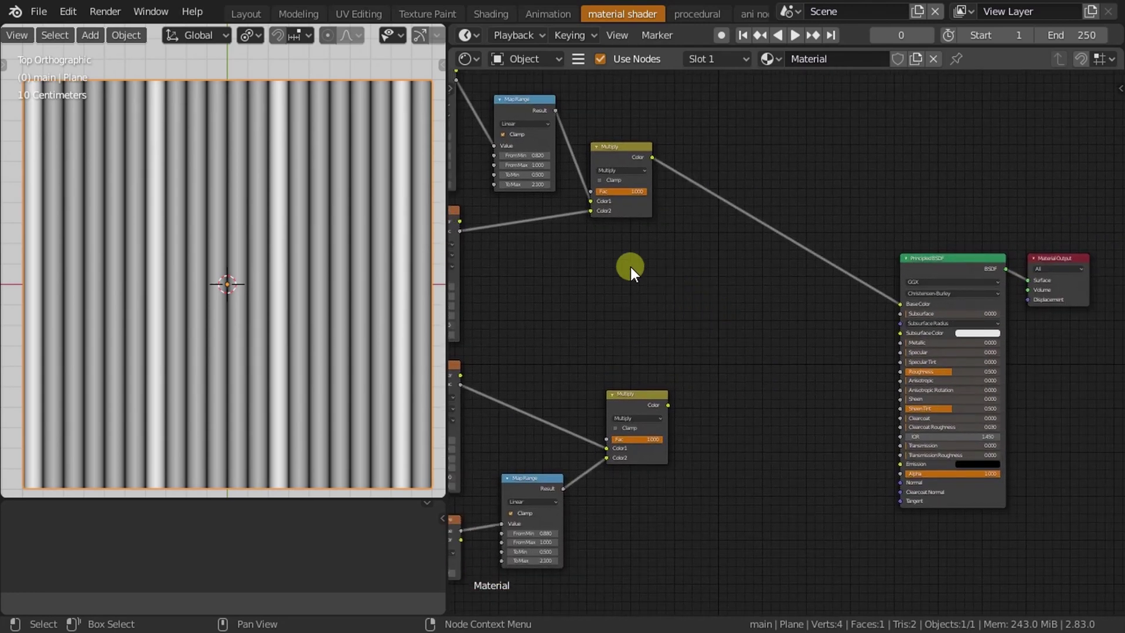
middle_drag(564, 252, 601, 273)
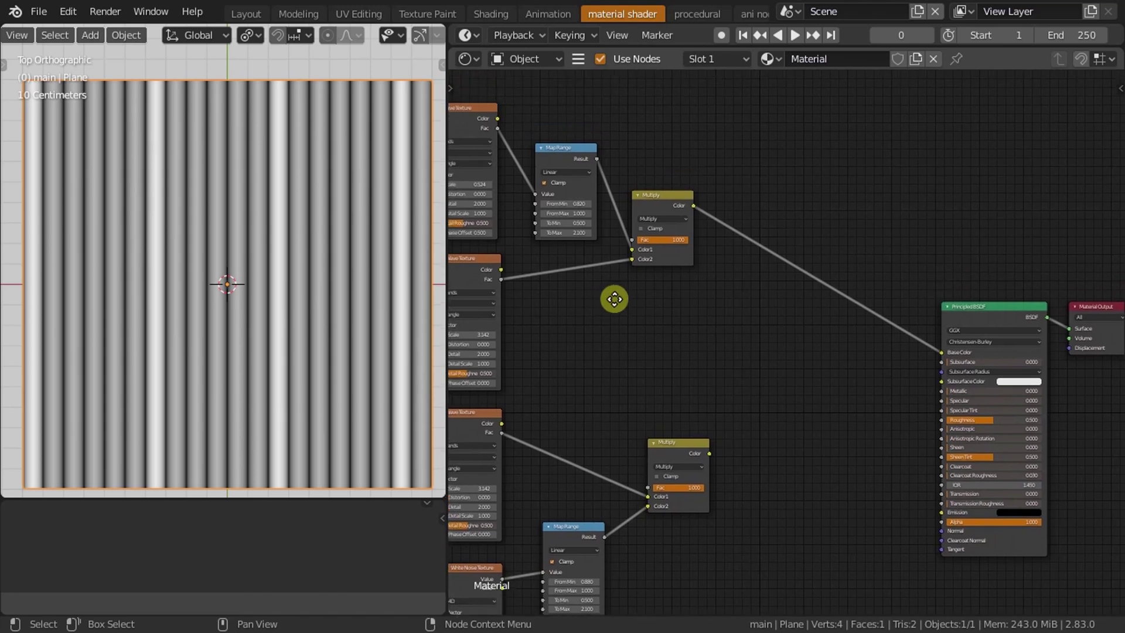
middle_drag(601, 274, 678, 359)
Add a third Multiply taking both Multiply results as Color1 and Color2, wired into Base Color.
scroll(585, 195, up, 2)
key(shift+d)
click(722, 357)
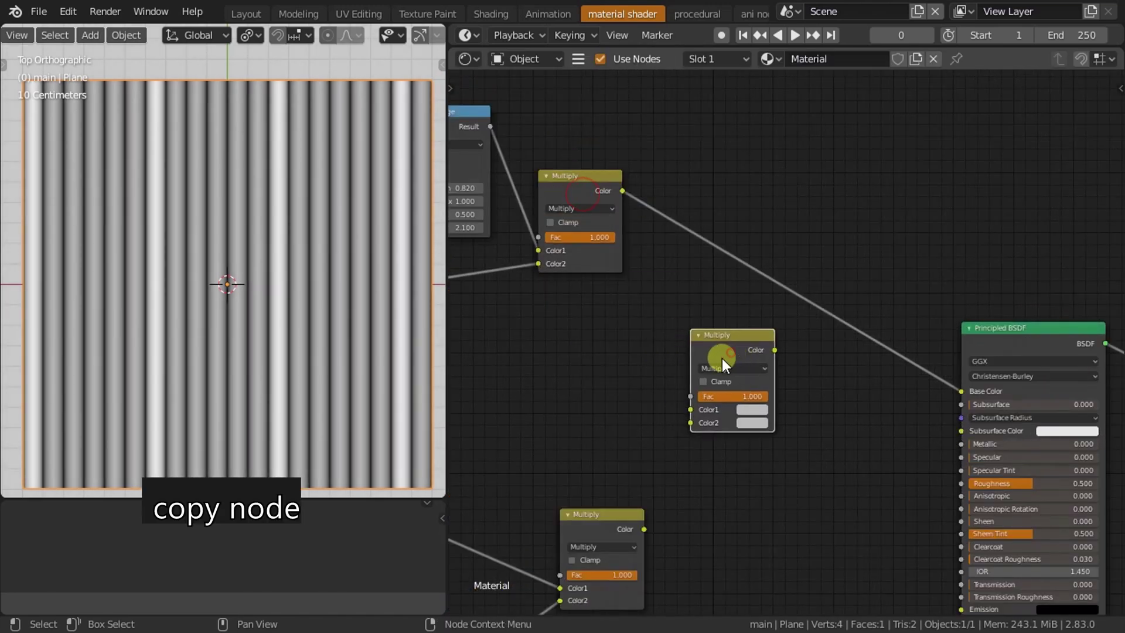
scroll(721, 357, up, 2)
mouse_move(675, 91)
mouse_down()
mouse_move(672, 285)
mouse_move(757, 376)
mouse_up()
mouse_move(702, 518)
mouse_down()
mouse_move(762, 377)
mouse_move(744, 374)
mouse_up()
drag(702, 518, 760, 383)
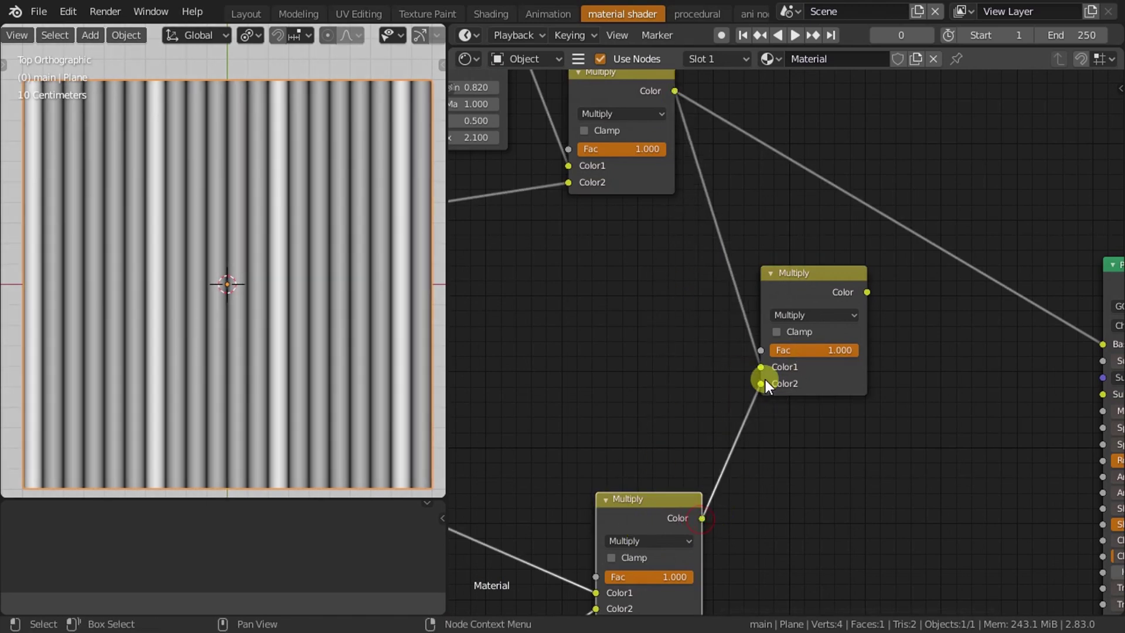
mouse_move(867, 292)
mouse_down()
mouse_move(1114, 352)
mouse_move(1104, 346)
mouse_up()
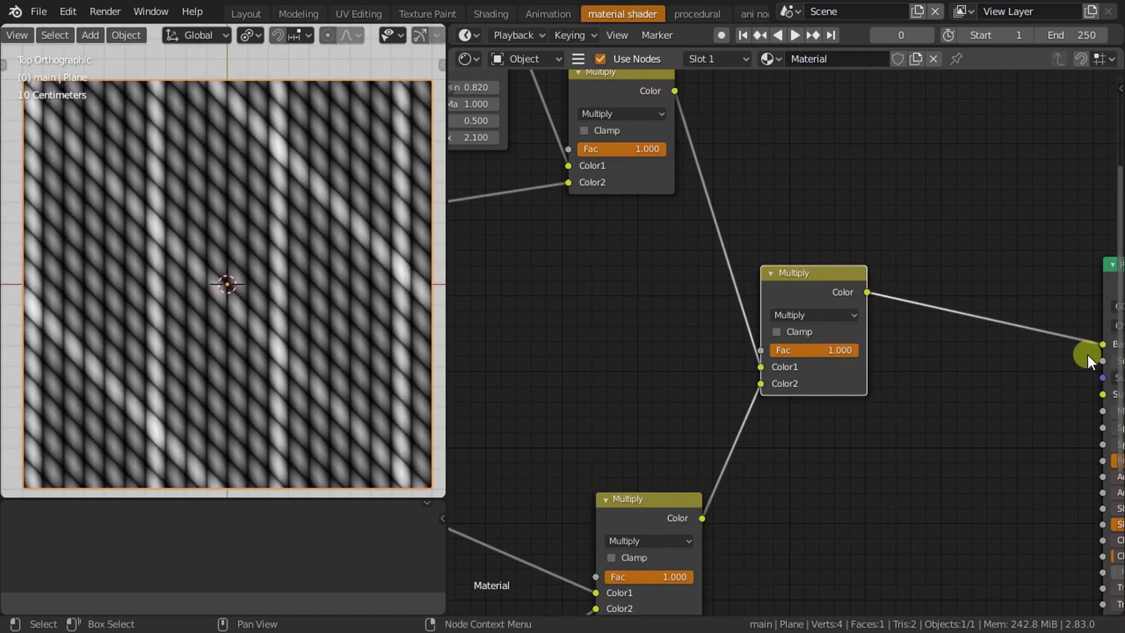
scroll(761, 419, down, 1)
middle_drag(678, 427, 909, 361)
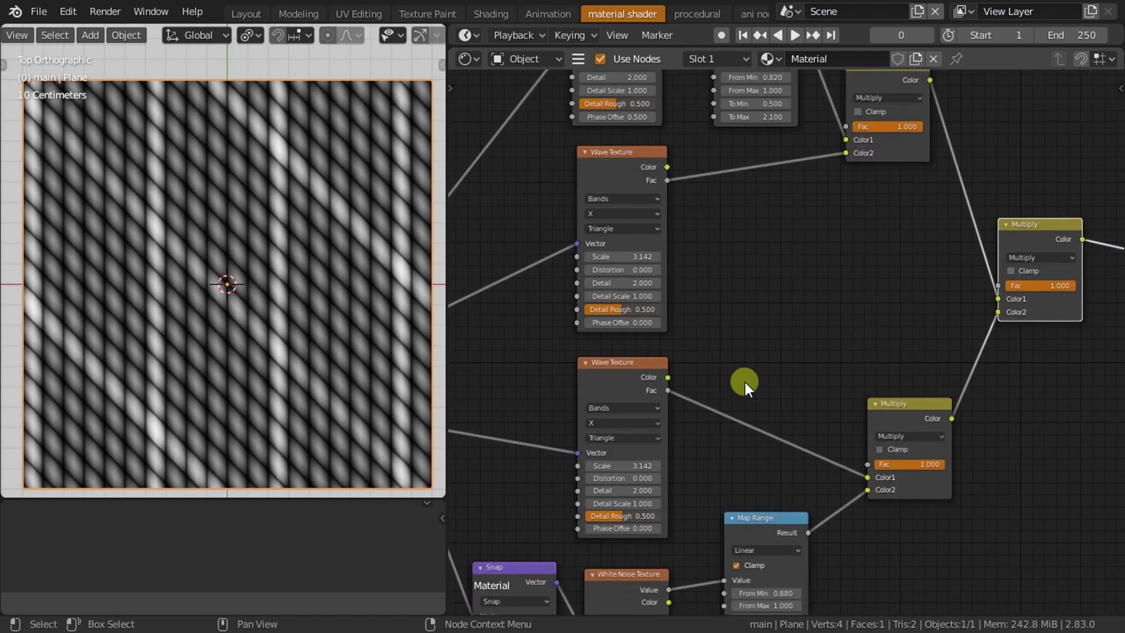
scroll(744, 382, down, 2)
scroll(798, 381, up, 2)
Add a reroute on the Object links and a Vector Math node set to Scale.
middle_drag(799, 381, 881, 354)
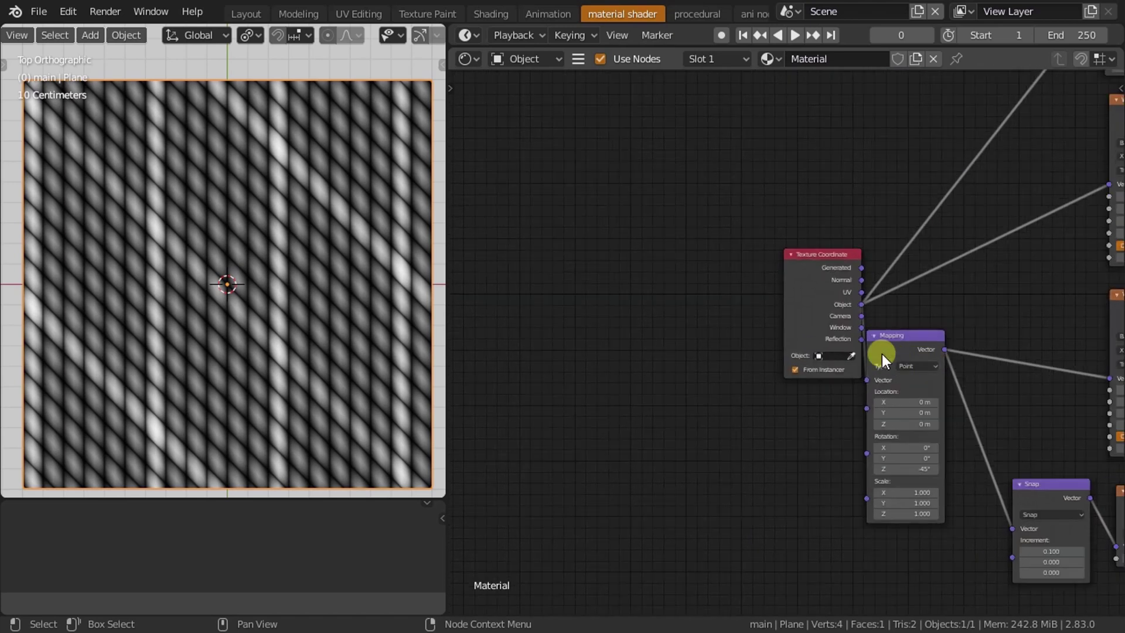
drag(881, 354, 688, 344)
shift+right_drag(772, 253, 773, 296)
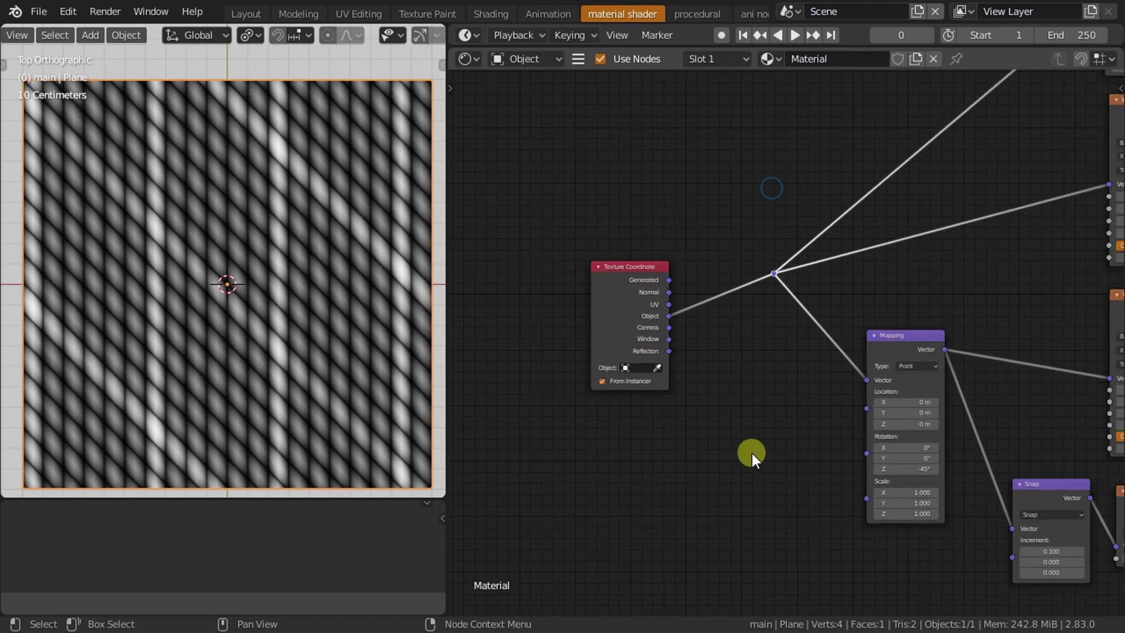
key(shift+a)
text(math)
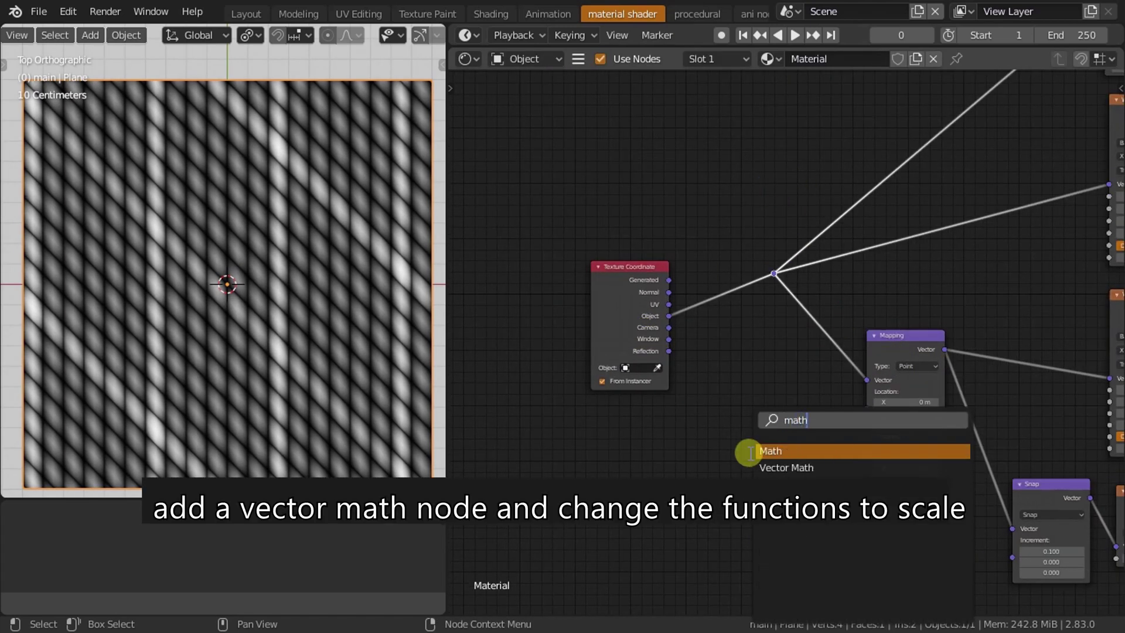
click(758, 467)
click(743, 343)
scroll(744, 346, up, 2)
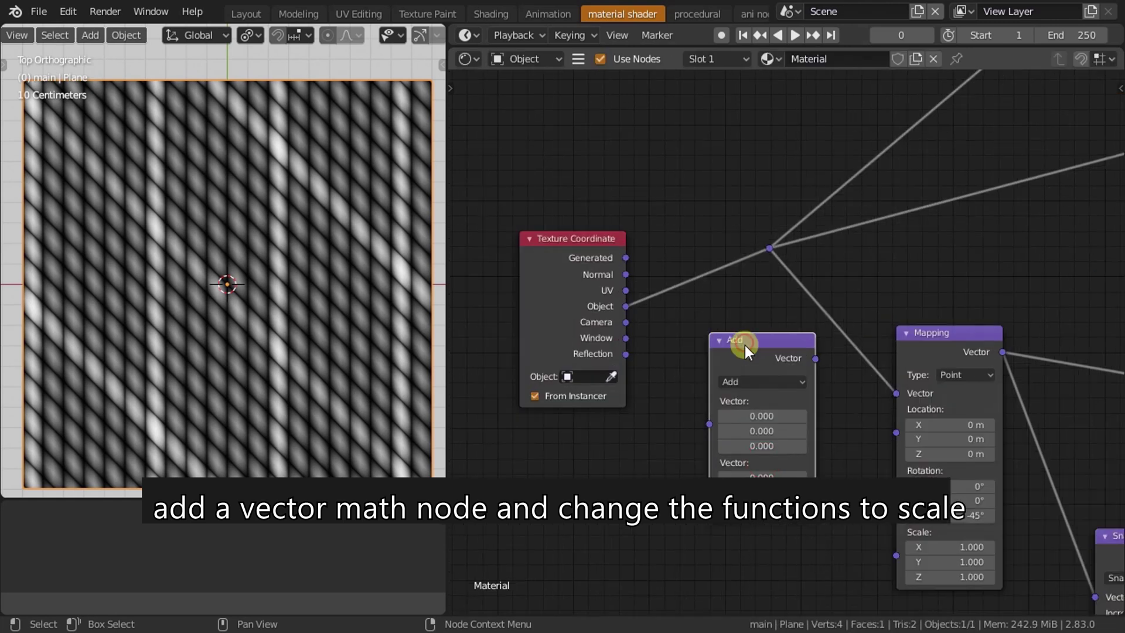
click(754, 382)
click(733, 182)
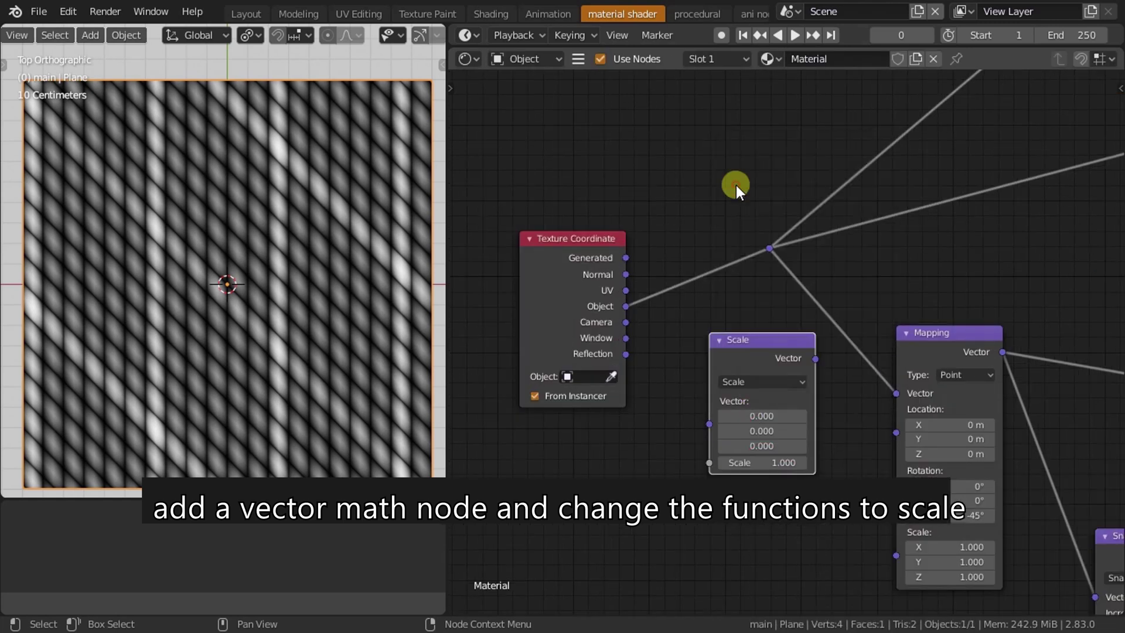
Insert the Scale node into the Object coordinate link and set its scale to 2.
drag(743, 351, 684, 235)
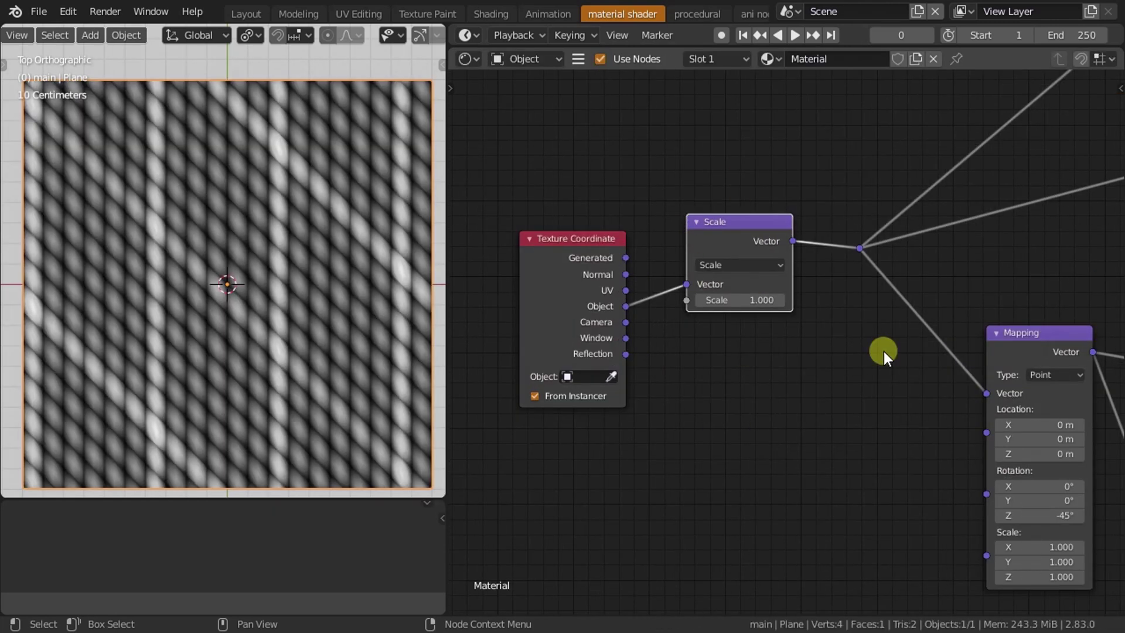
middle_drag(883, 350, 839, 419)
scroll(725, 398, up, 1)
click(691, 376)
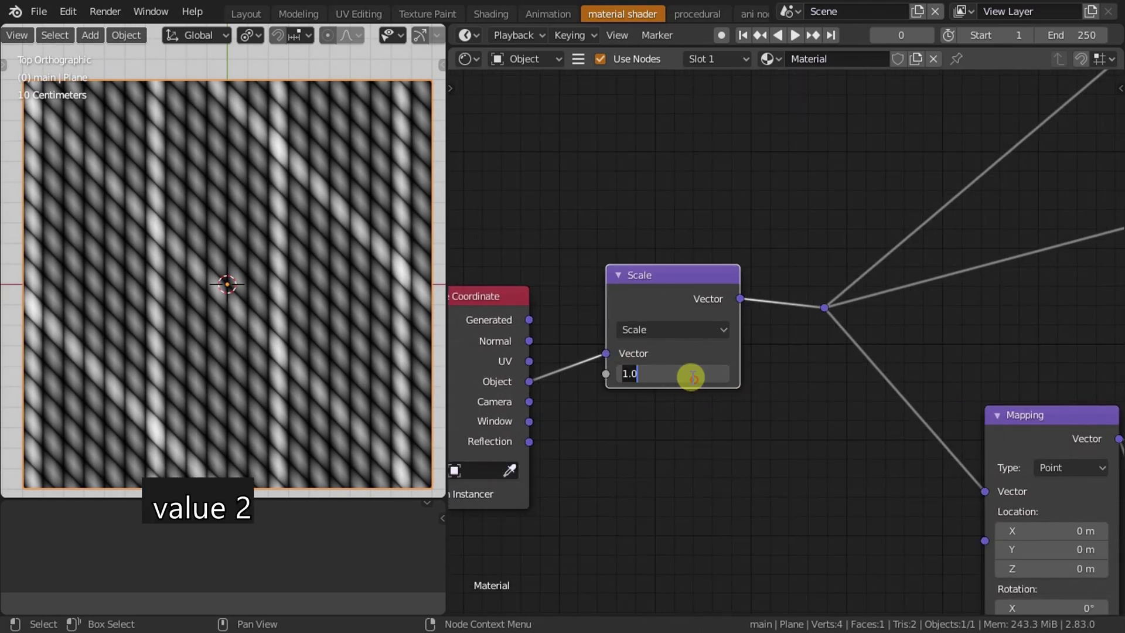
text(2)
key(Return)
middle_drag(723, 477, 653, 557)
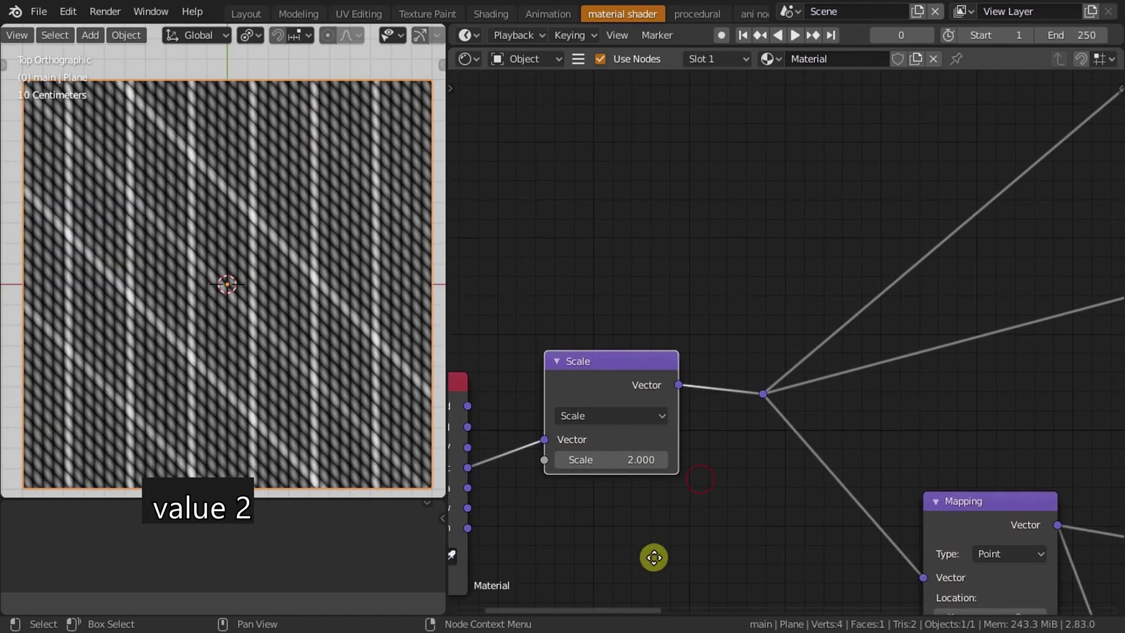
scroll(566, 395, up, 2)
key(shift+d)
Place the Scale copy above and link its output to a new reroute on the wave-texture wires.
click(697, 158)
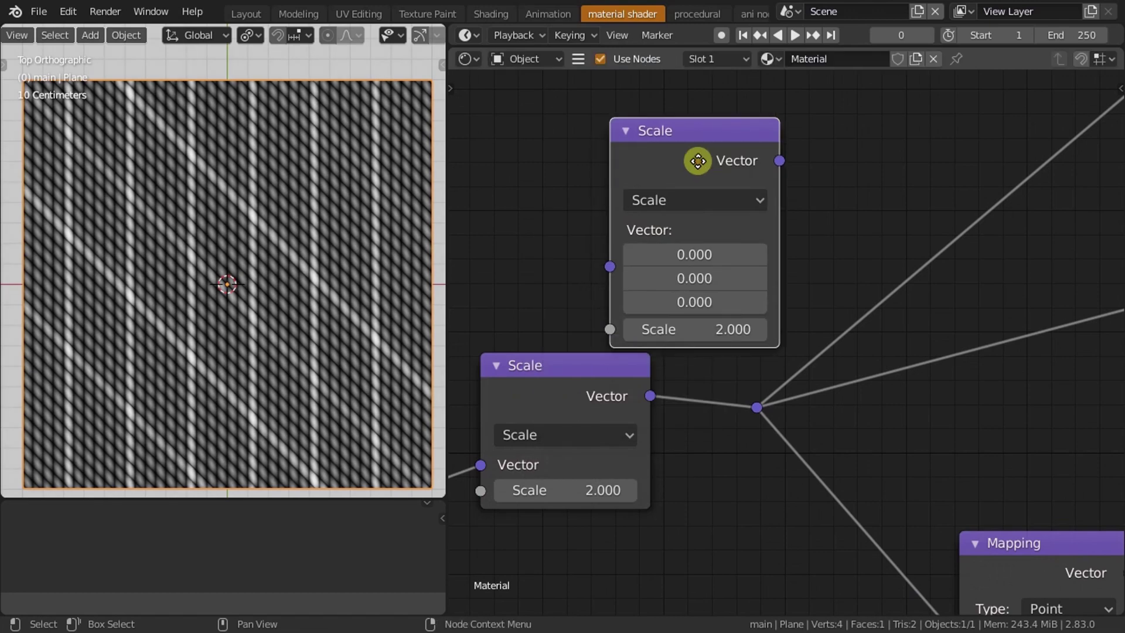
scroll(670, 364, down, 1)
shift+right_drag(817, 357, 933, 580)
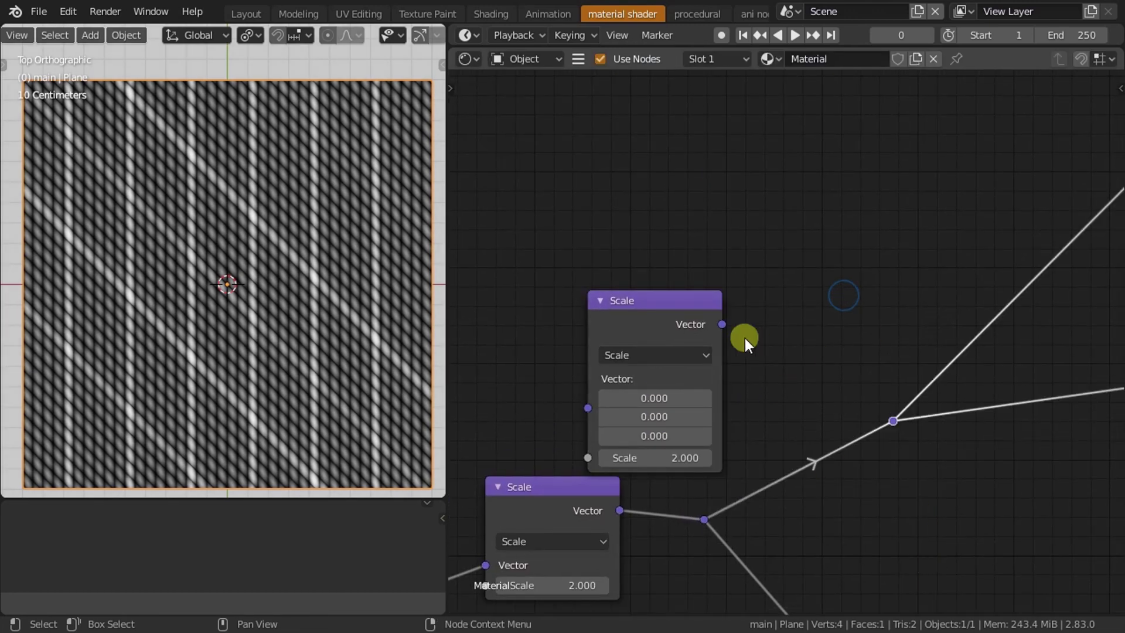
drag(674, 315, 581, 293)
middle_drag(595, 349, 684, 322)
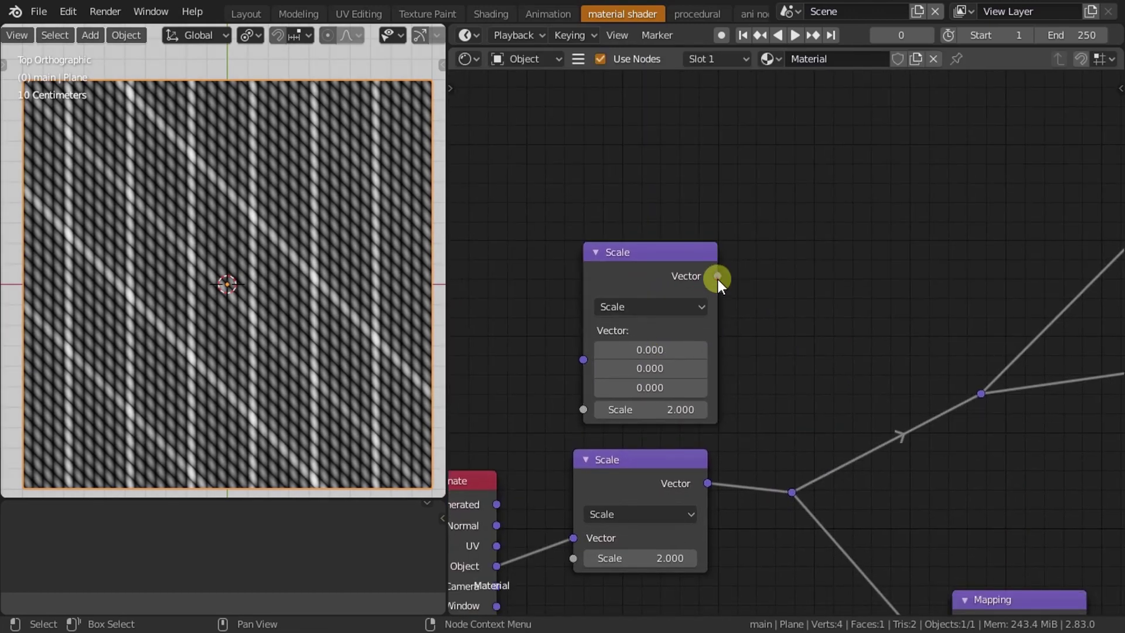
drag(717, 276, 980, 402)
Connect the Texture Coordinate Object output to the copied Scale node's input.
middle_drag(734, 431, 895, 387)
drag(597, 467, 554, 370)
drag(615, 426, 662, 338)
drag(744, 325, 701, 353)
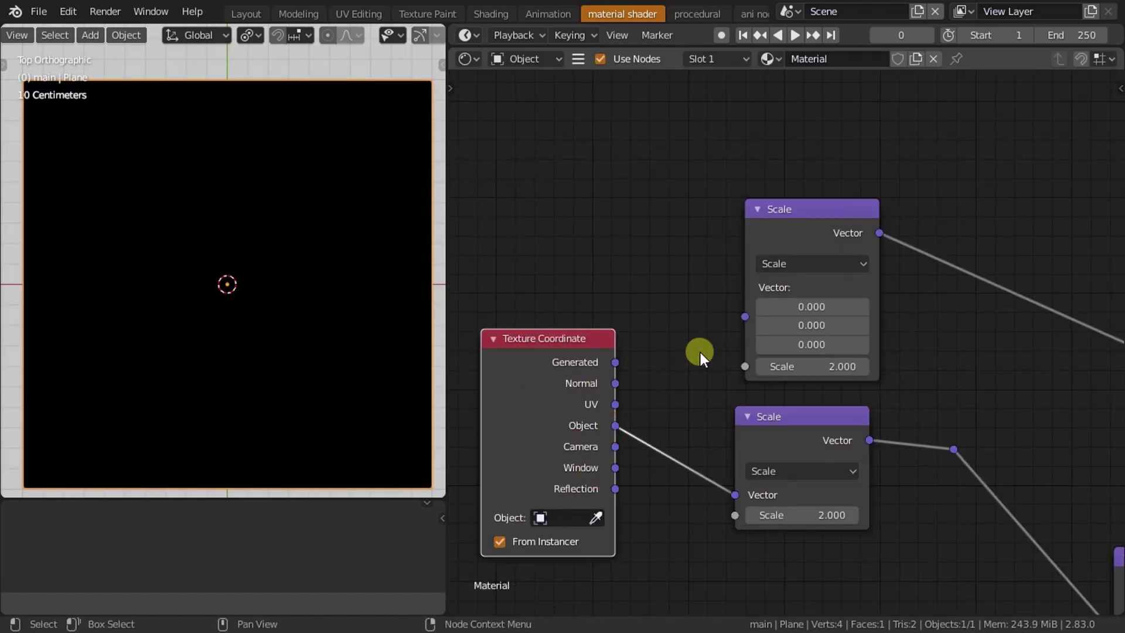
drag(617, 426, 744, 320)
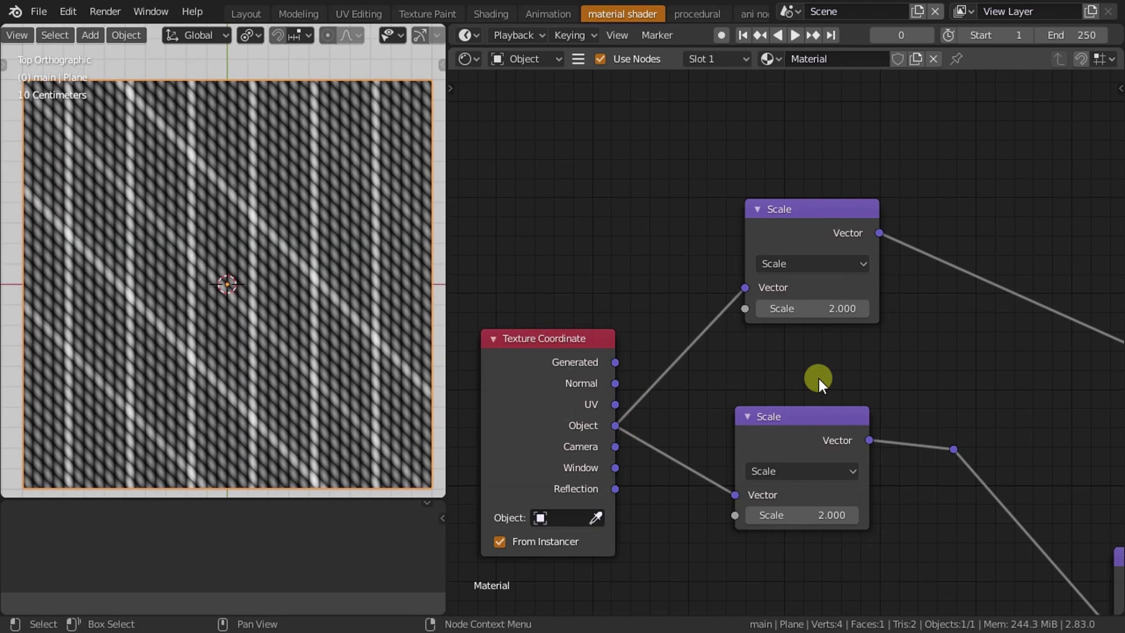
Delete the reroute between Scale and Mapping, then reposition the wave reroute and Texture Coordinate.
scroll(818, 381, down, 2)
scroll(754, 438, down, 2)
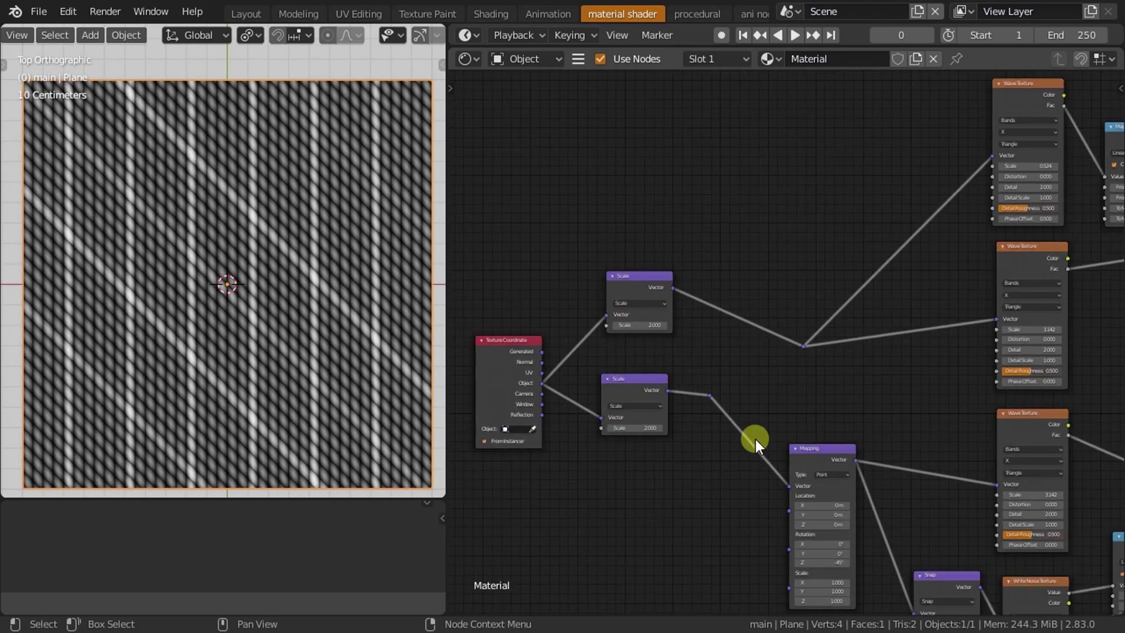
scroll(754, 438, up, 2)
middle_drag(735, 433, 718, 400)
key(ctrl+x)
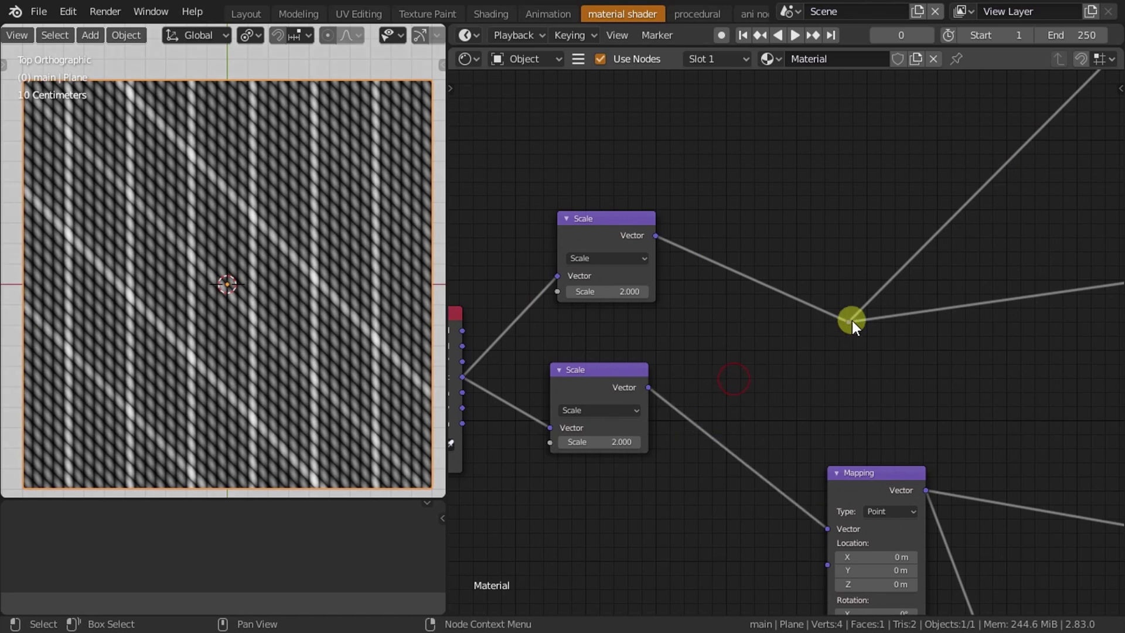
click(851, 318)
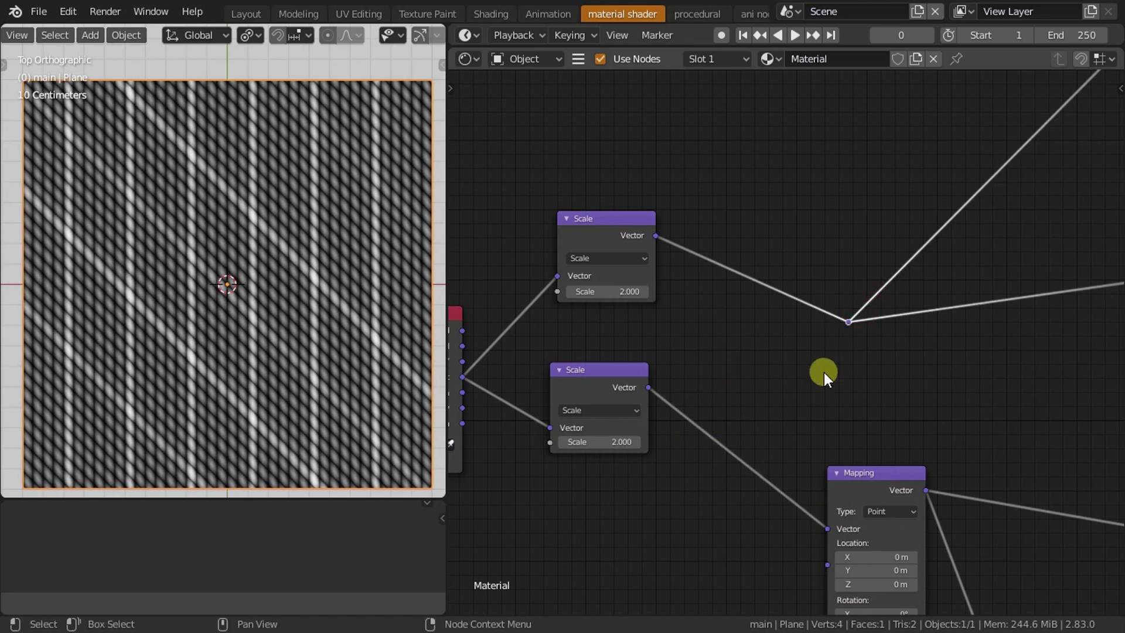
key(g)
click(802, 253)
middle_drag(729, 314, 890, 298)
drag(597, 366, 551, 367)
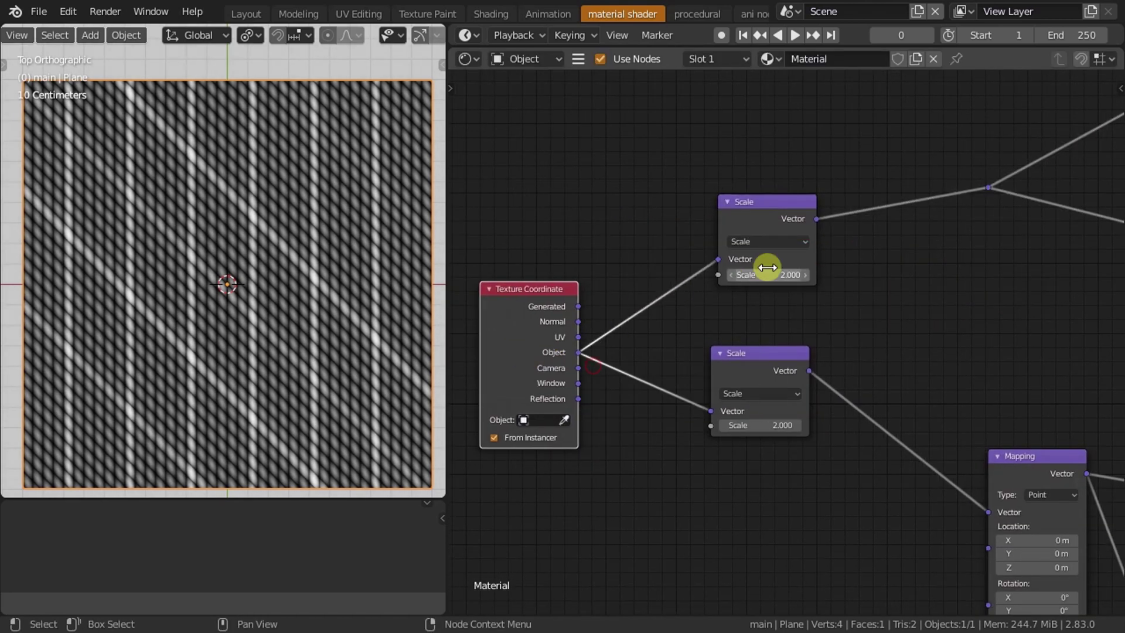
Raise the copied Scale node's value through 4 and 5 to 6.000.
click(774, 269)
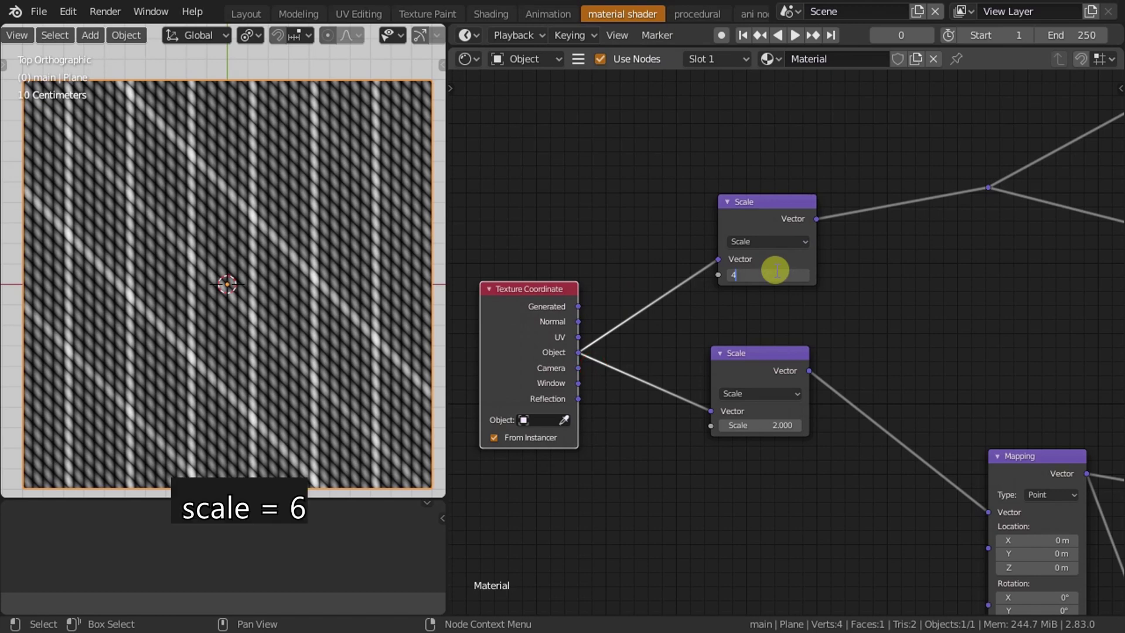
text(4)
key(Return)
scroll(402, 287, up, 3)
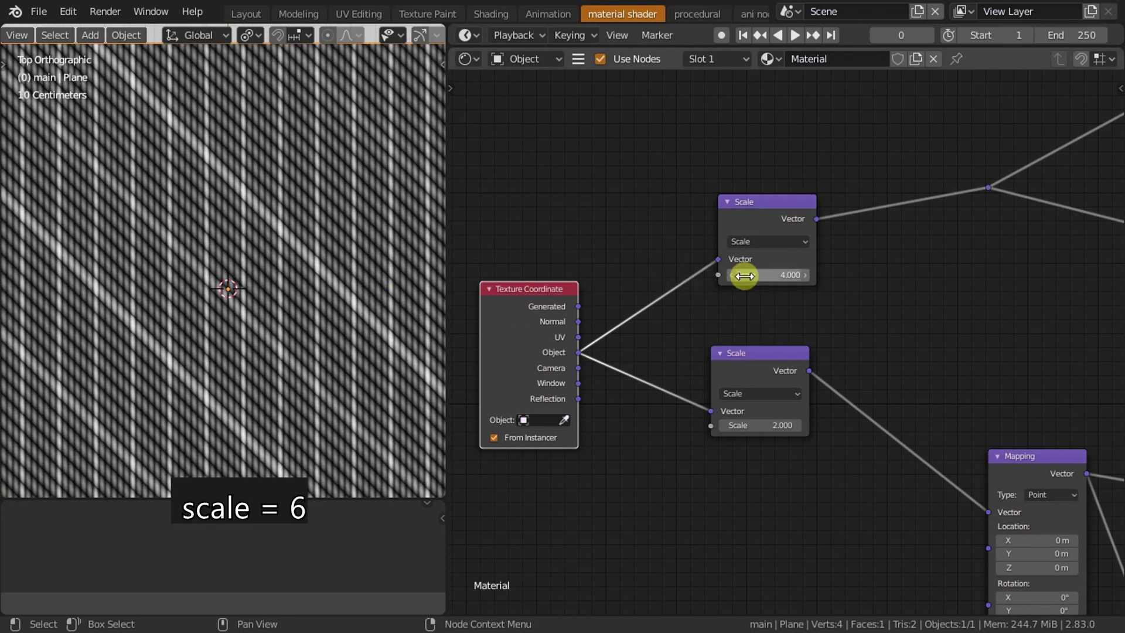
key(Return)
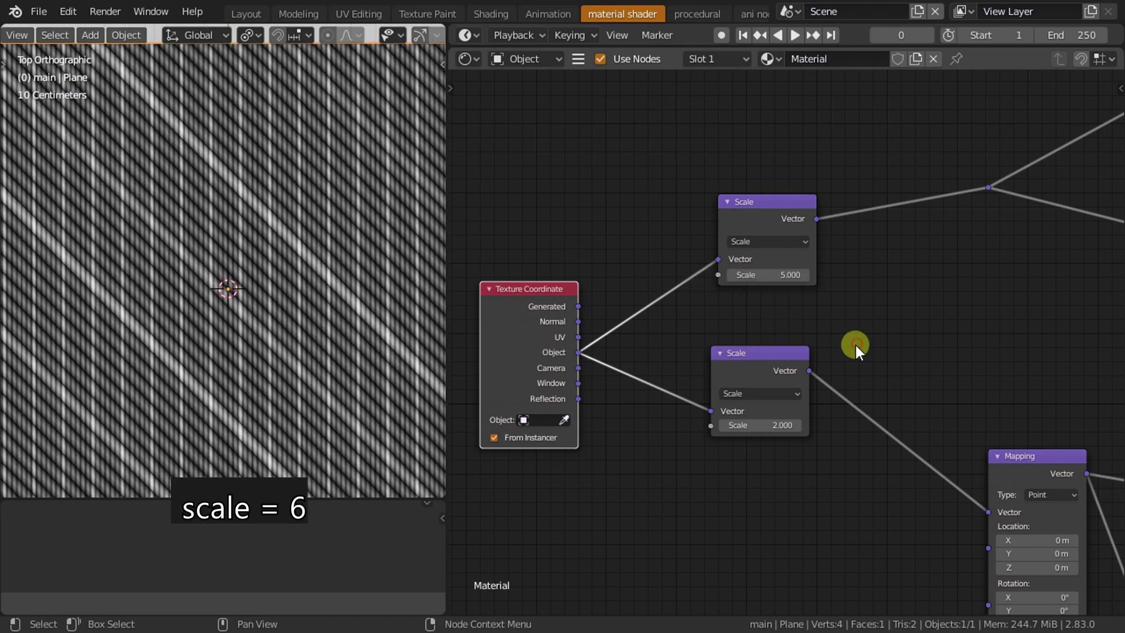
scroll(104, 317, down, 2)
scroll(104, 318, down, 2)
text(6)
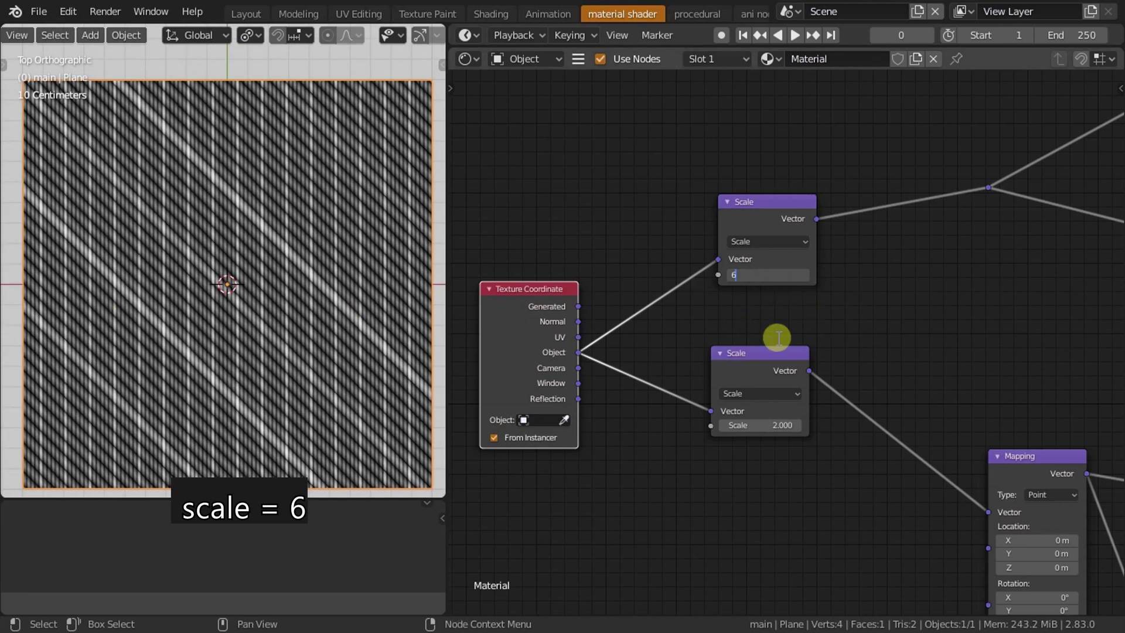
key(Return)
scroll(318, 275, up, 3)
scroll(751, 379, down, 2)
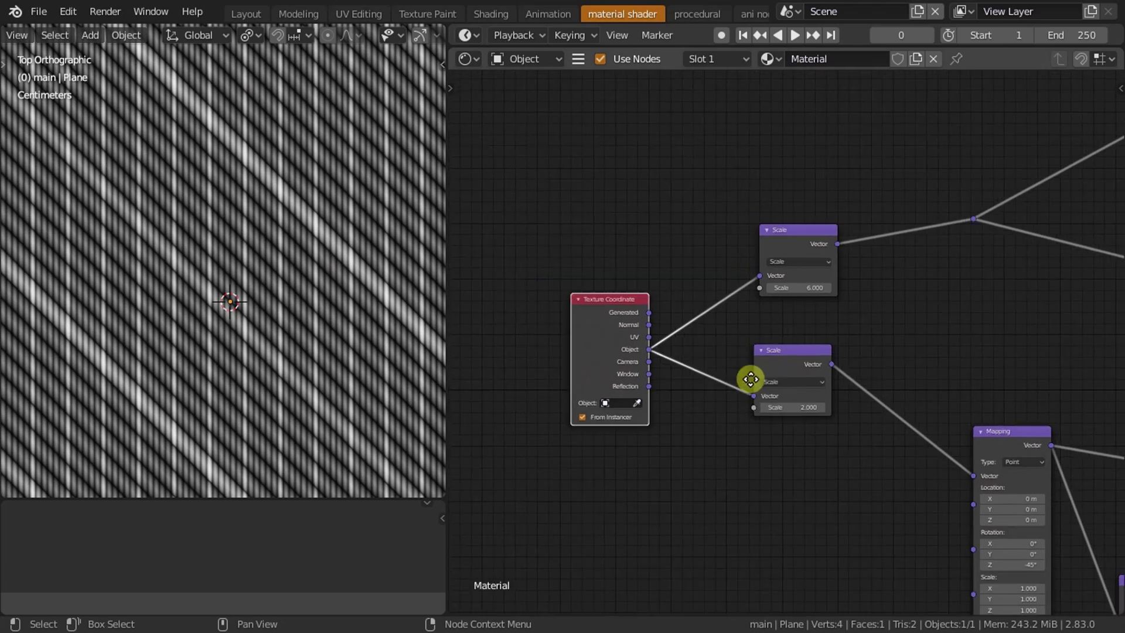
middle_drag(751, 379, 853, 358)
Add a Value node and place it above the Texture Coordinate node.
drag(729, 328, 590, 339)
key(shift+a)
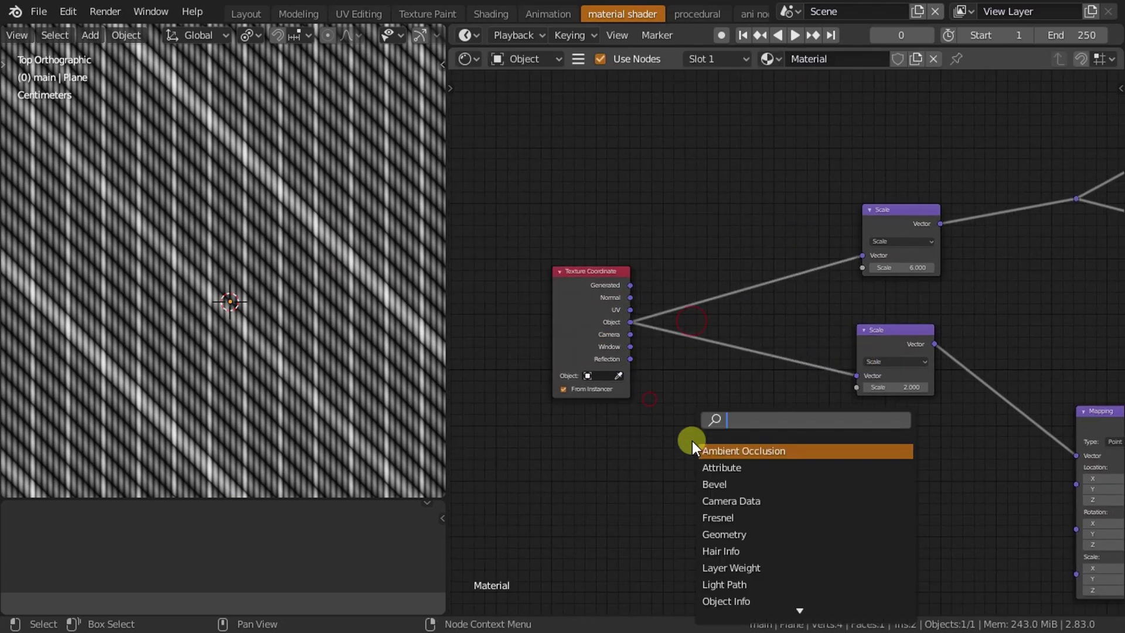
text(v)
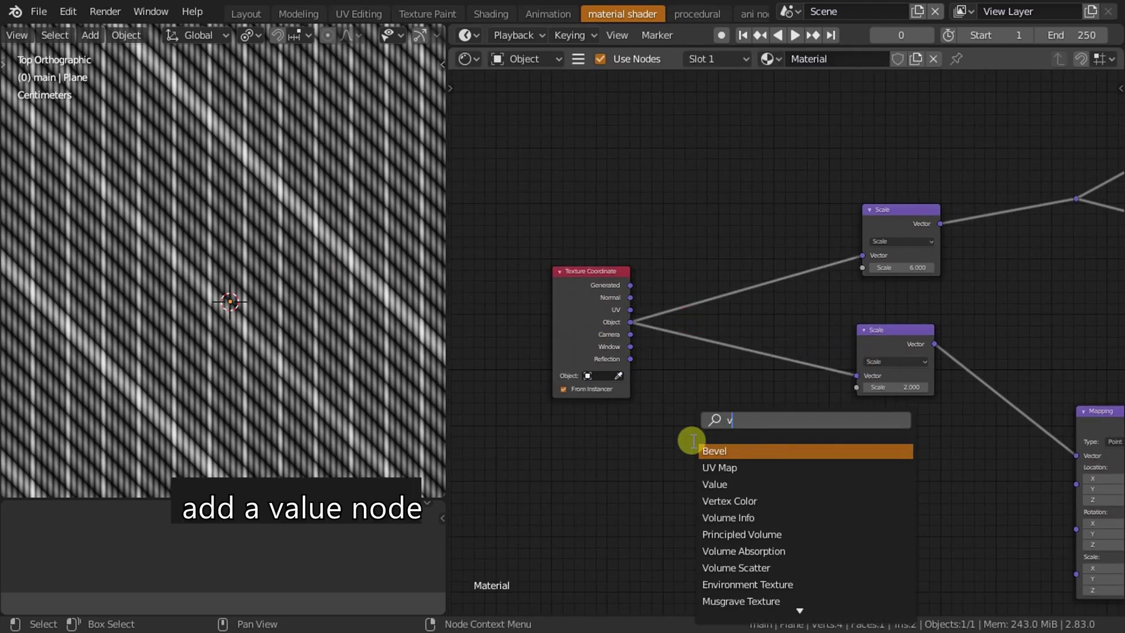
text(a)
click(698, 451)
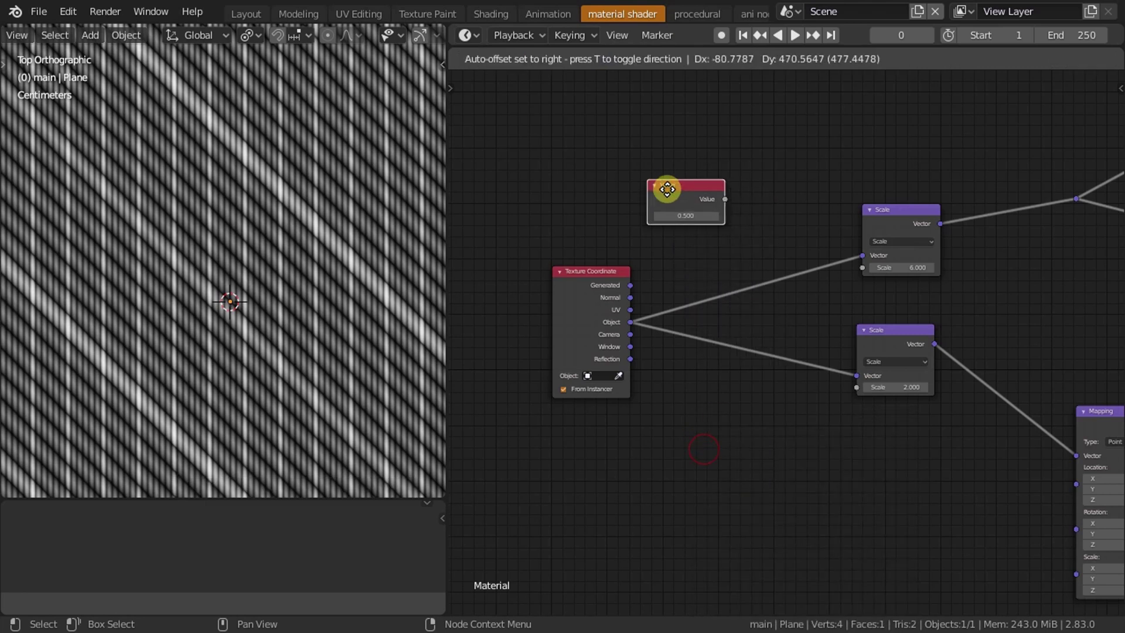
drag(683, 196, 610, 194)
Set the Value node to 2.000 and nudge it into its final position.
scroll(627, 210, up, 2)
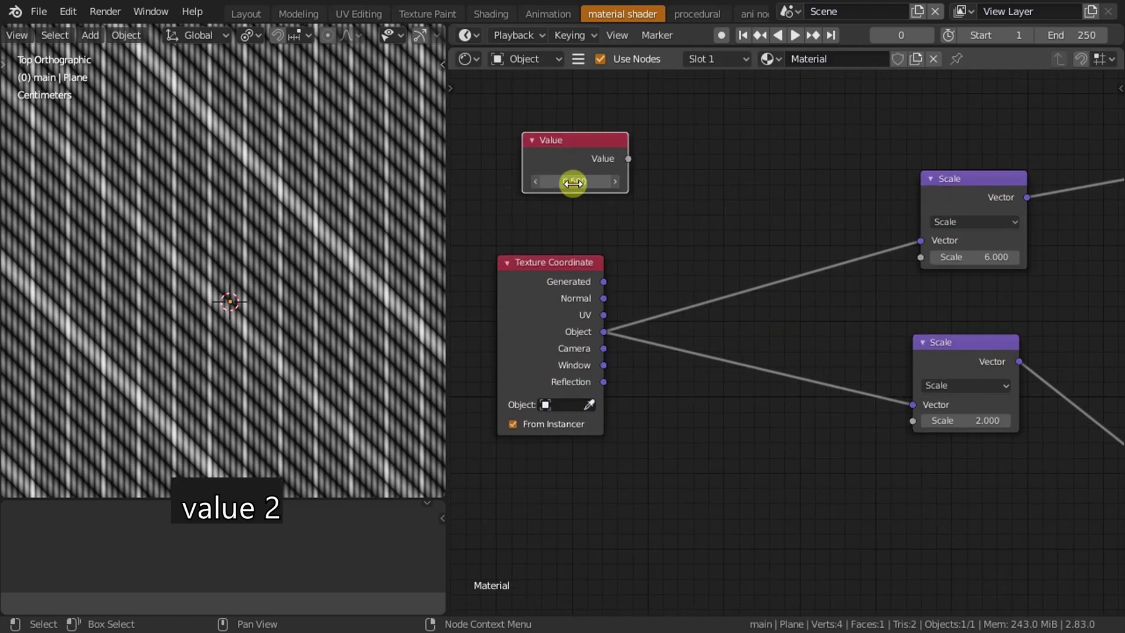
click(573, 182)
text(2)
key(Return)
middle_drag(657, 262, 624, 301)
drag(570, 180, 548, 188)
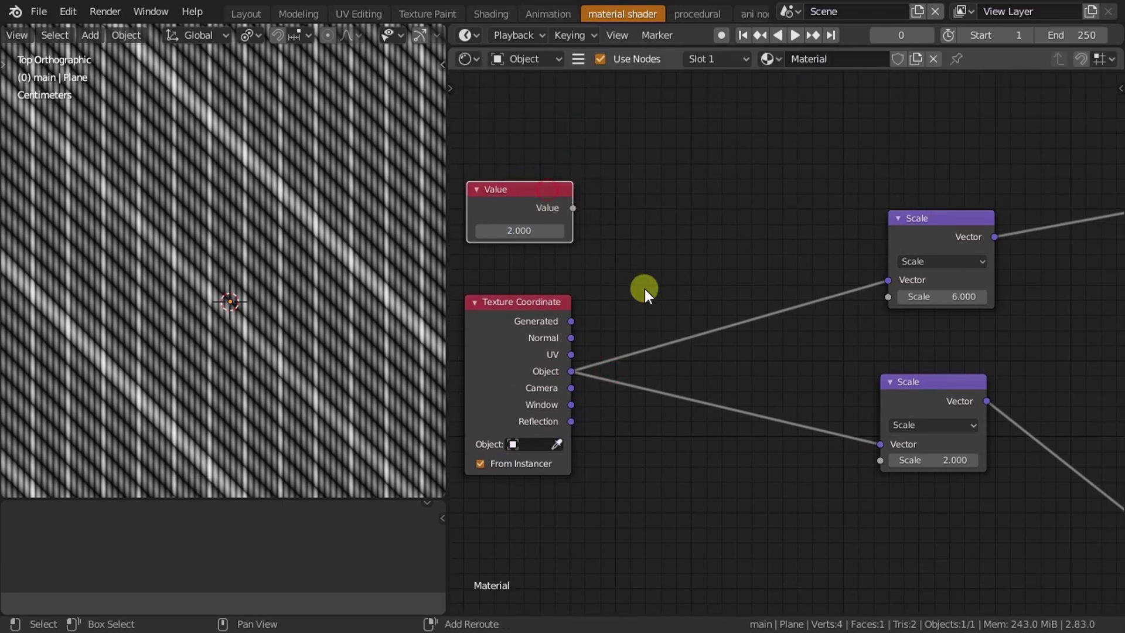
key(shift+a)
Add a Math node set to Multiply with its second input at 3.000.
text(math)
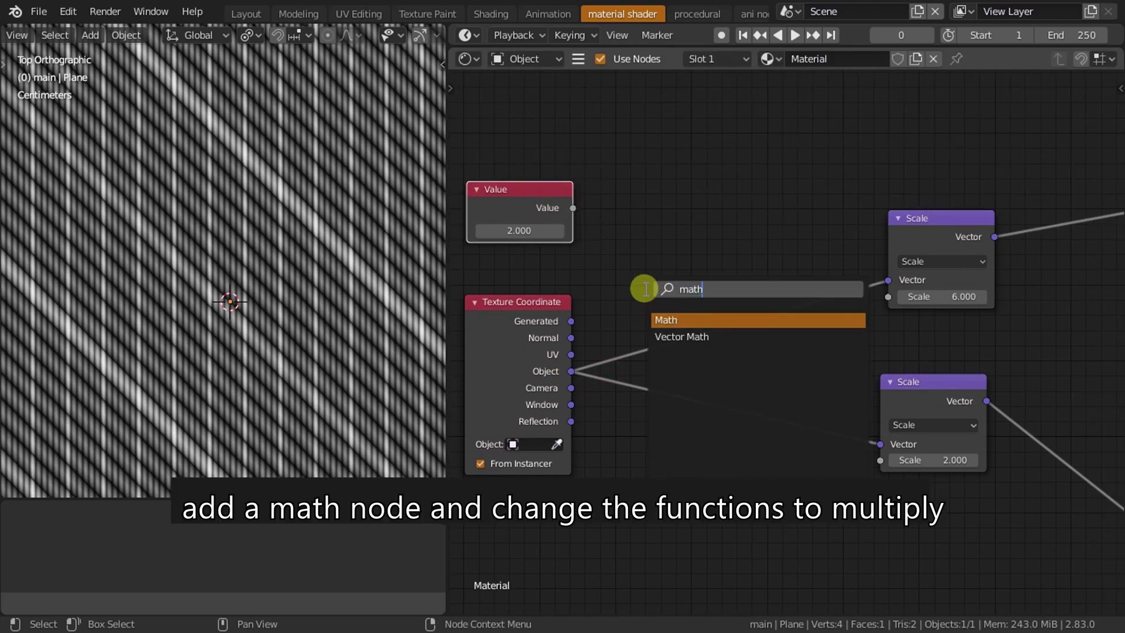
click(677, 320)
click(687, 205)
click(694, 228)
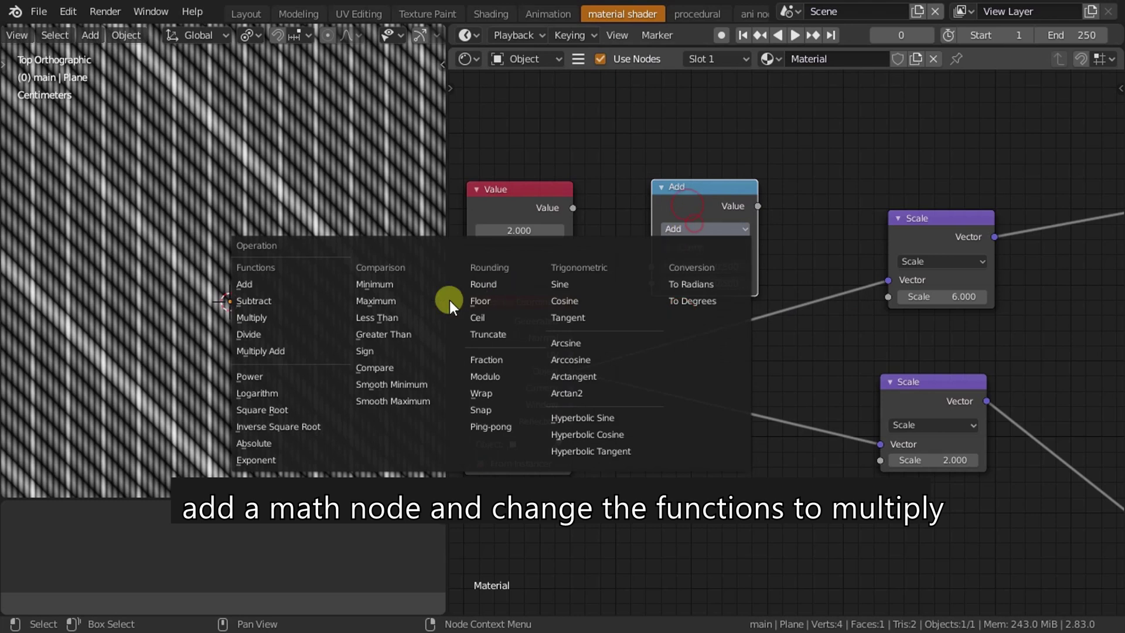
click(252, 317)
drag(690, 228, 709, 203)
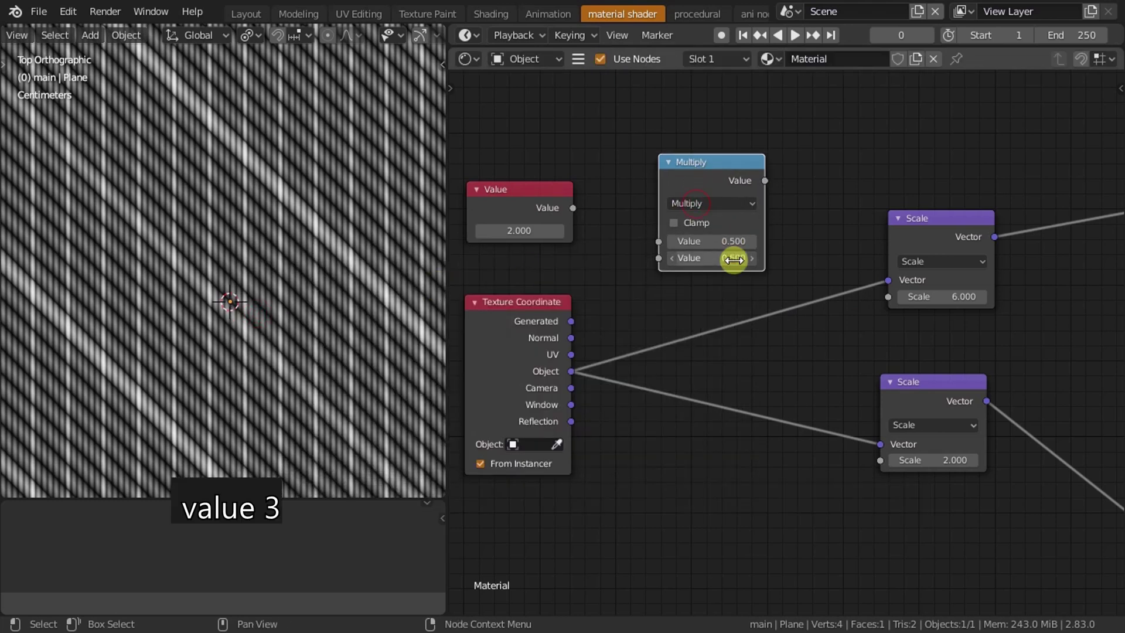
click(768, 347)
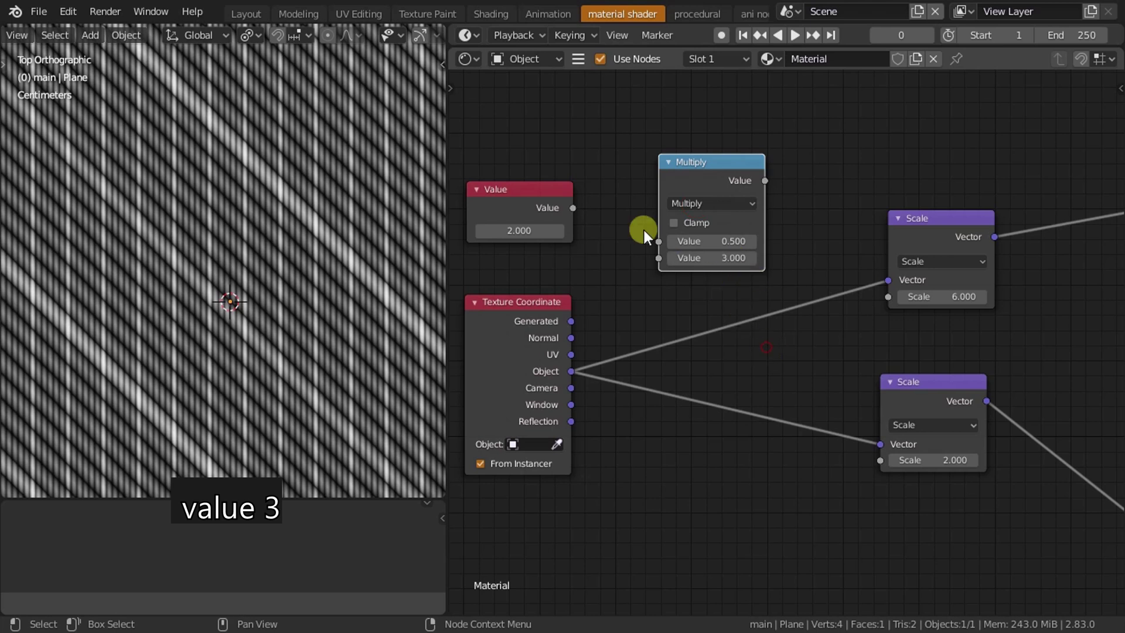
Wire Value into Multiply, Multiply into the upper Scale, and Value into the lower Scale.
drag(572, 208, 680, 240)
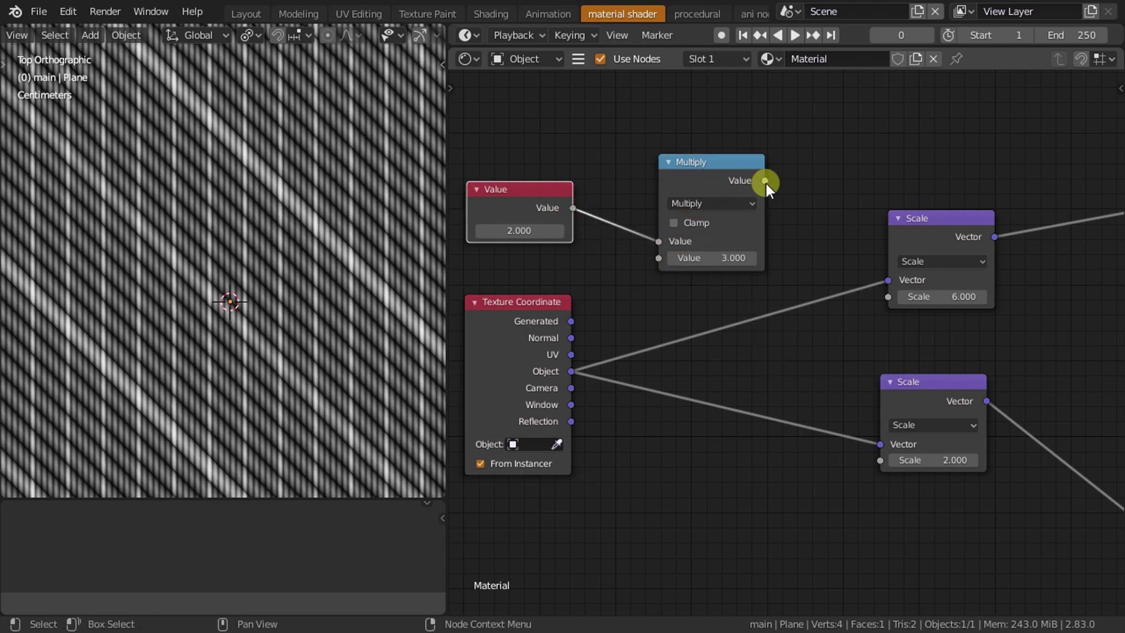
mouse_move(765, 182)
mouse_down()
mouse_move(786, 432)
mouse_move(901, 304)
mouse_up()
mouse_move(663, 257)
mouse_down()
mouse_move(570, 226)
mouse_move(883, 465)
mouse_up()
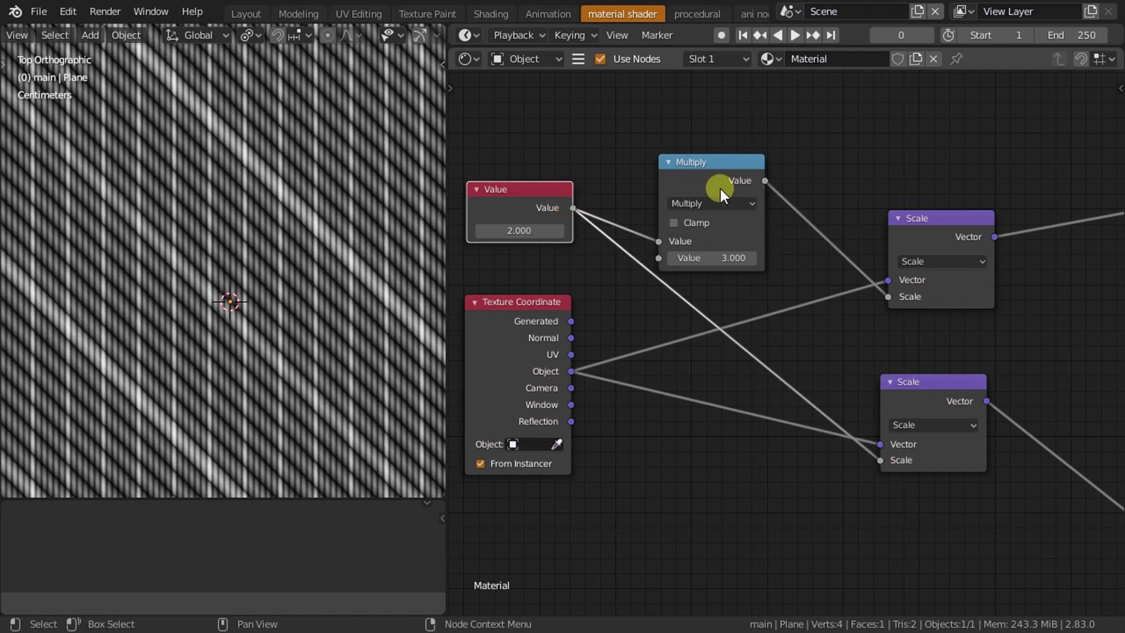
mouse_move(719, 183)
mouse_down()
mouse_move(717, 169)
mouse_move(756, 190)
mouse_move(944, 131)
mouse_up()
Tuck the Multiply node above the upper Scale and add a reroute on the Value links.
key(ctrl+h)
ctrl+scroll(867, 308, left, 2)
middle_drag(866, 308, 897, 302)
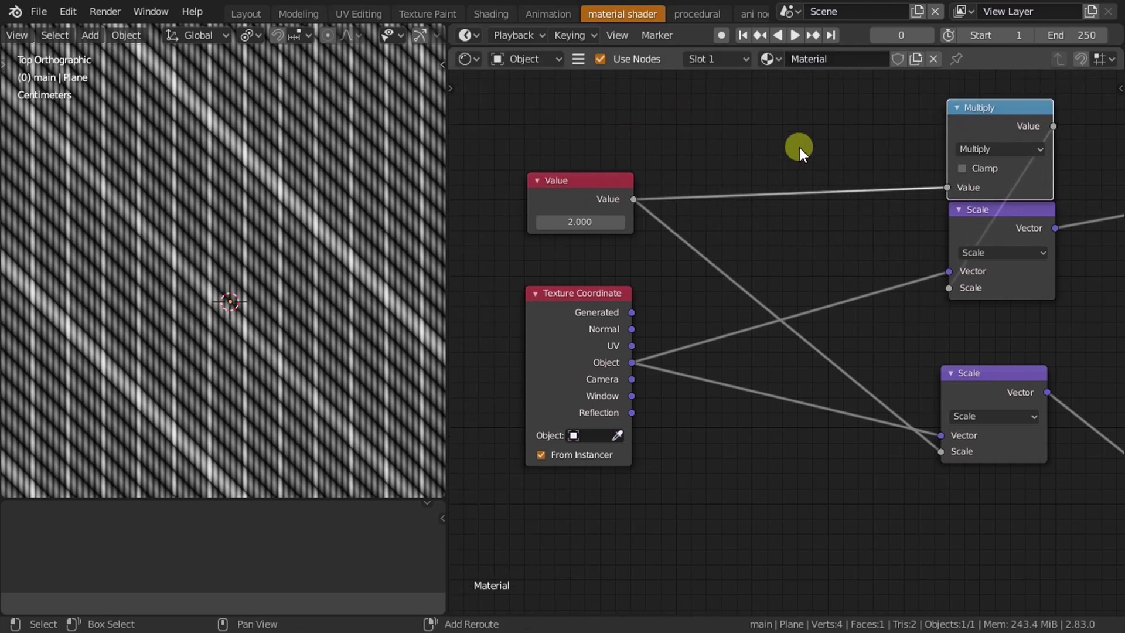
shift+right_drag(796, 147, 761, 290)
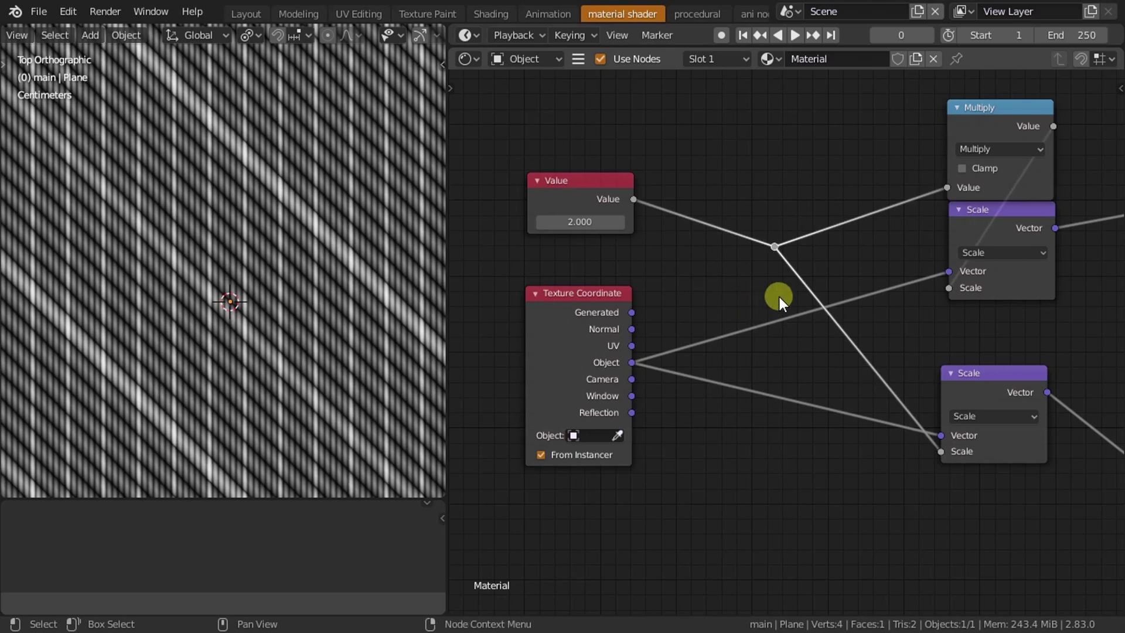
key(g)
click(813, 263)
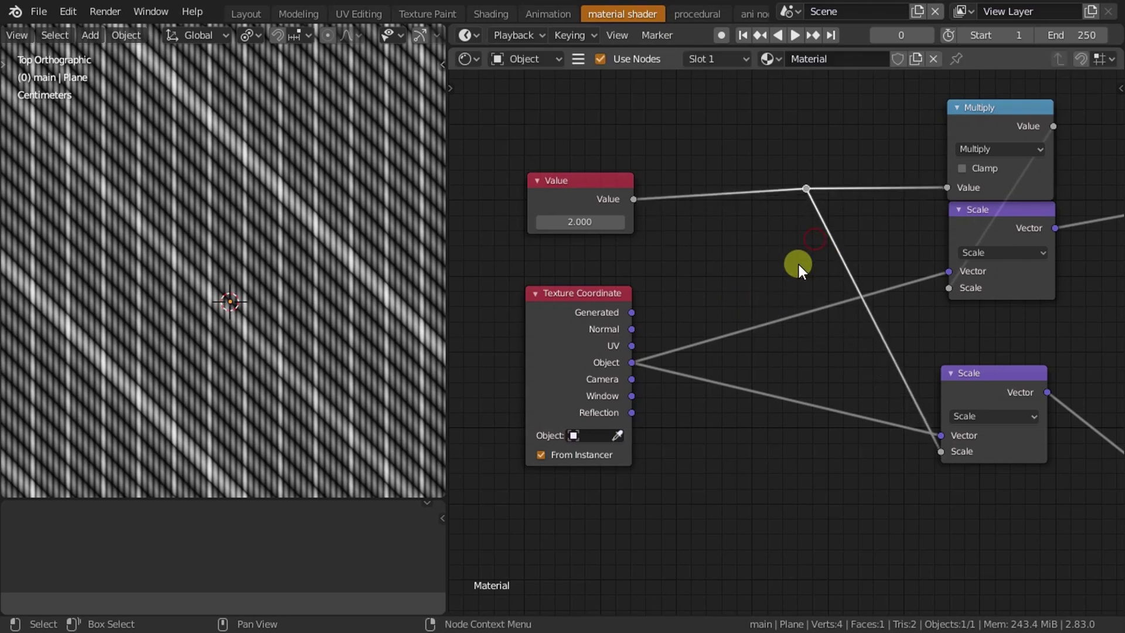
Add and position a reroute point on the Texture Coordinate Object links.
shift+right_drag(799, 265, 774, 455)
key(g)
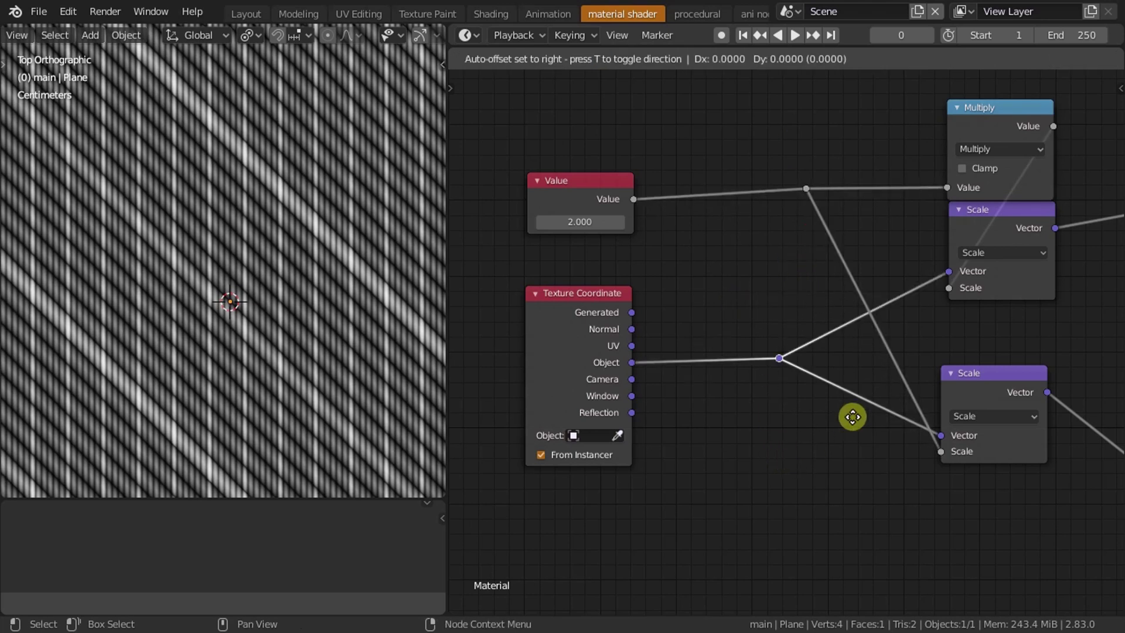
click(900, 415)
Shift the Principled BSDF and Material Output nodes to the right.
scroll(991, 466, down, 4)
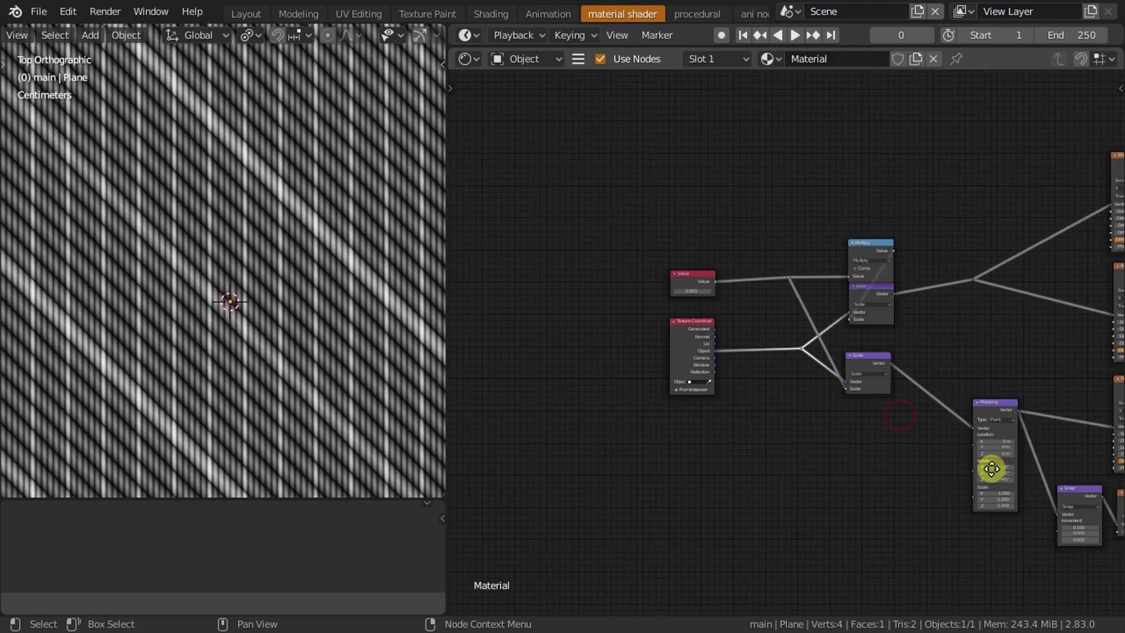
mouse_move(991, 469)
middle_down()
mouse_move(811, 452)
mouse_move(593, 470)
middle_up()
key(Home)
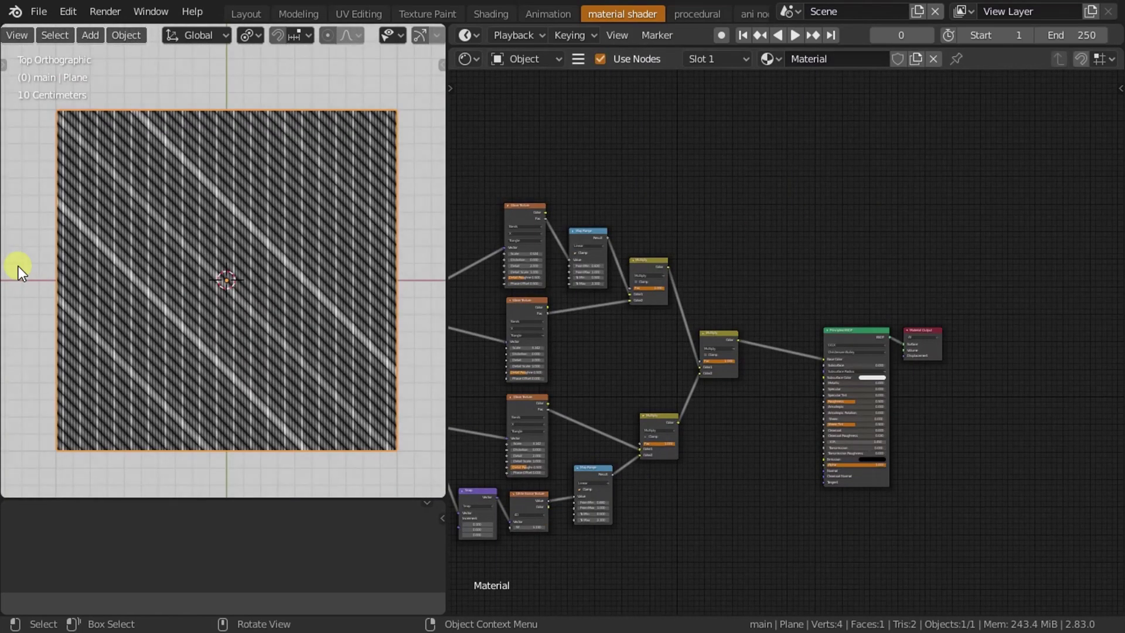
scroll(19, 266, up, 1)
scroll(588, 347, down, 2)
scroll(723, 284, up, 1)
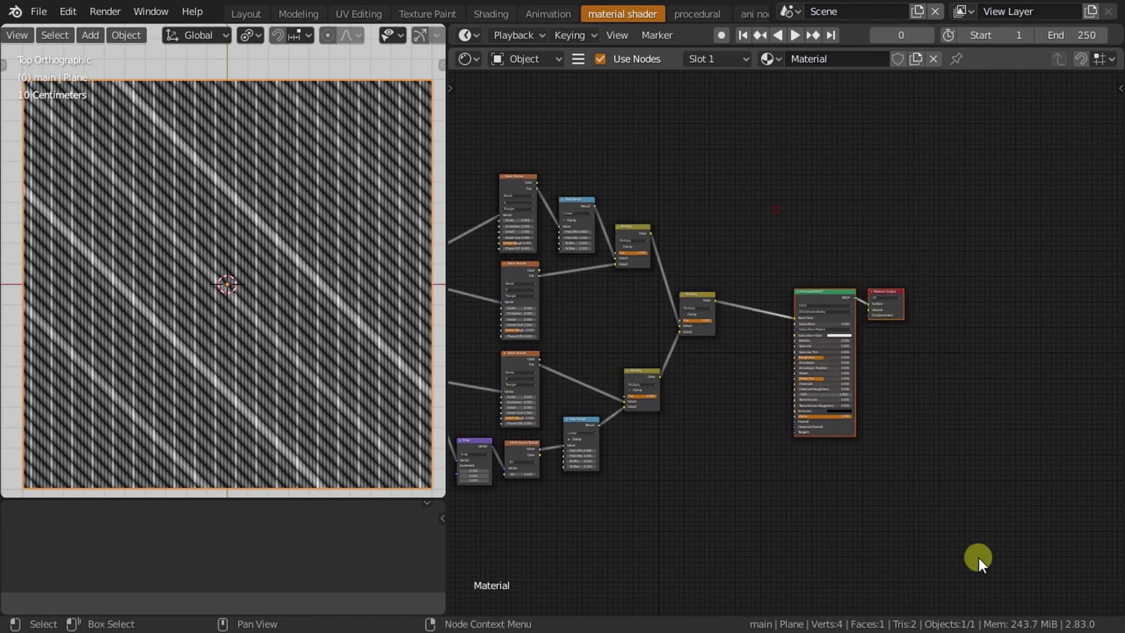
drag(780, 249, 911, 463)
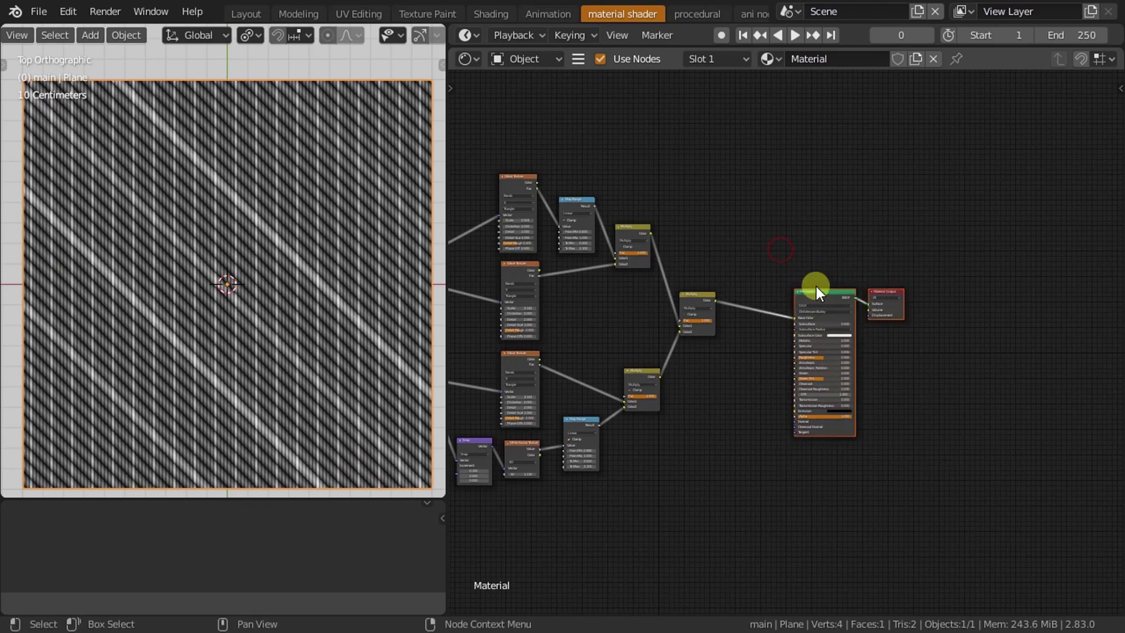
drag(814, 307, 955, 305)
Shift the three Multiply mix nodes to the right.
scroll(606, 414, up, 2)
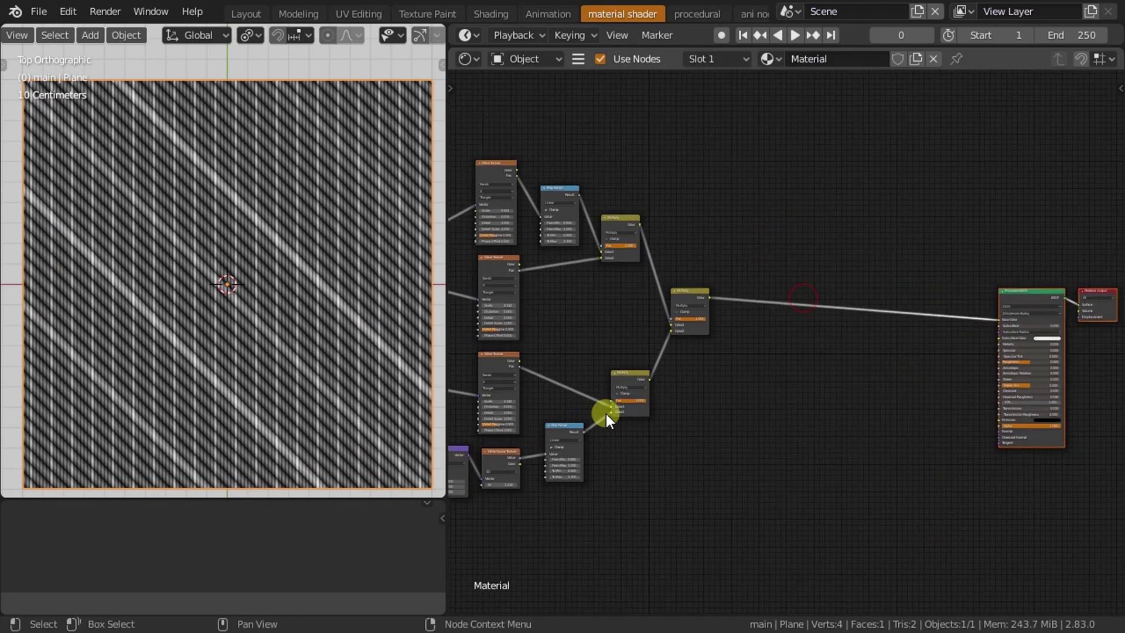
drag(917, 108, 758, 434)
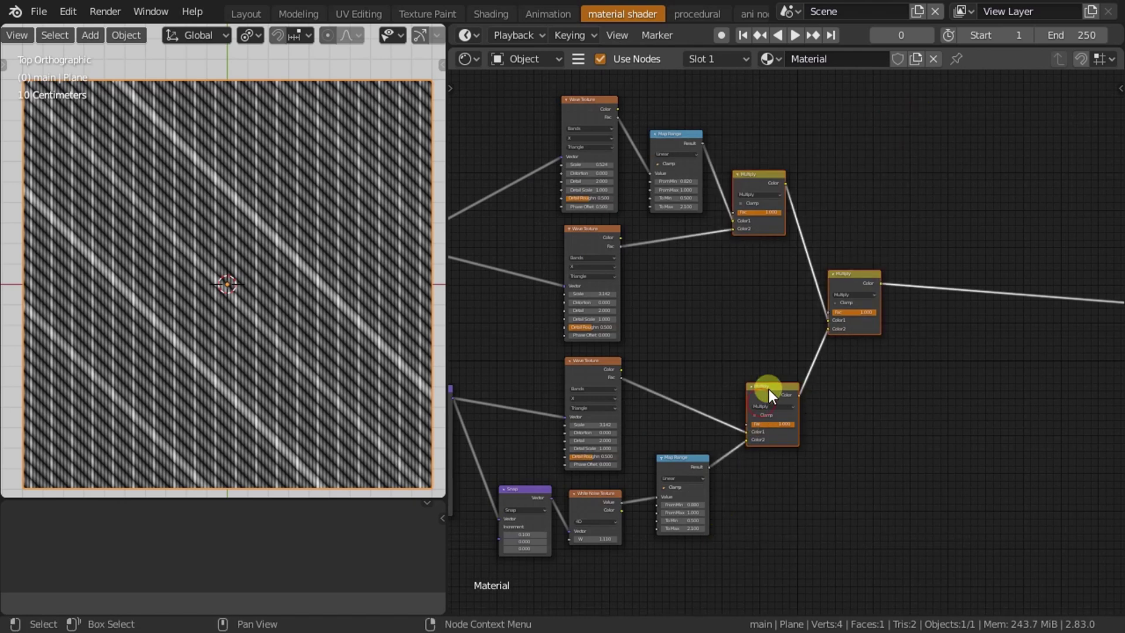
drag(768, 389, 852, 402)
scroll(702, 350, up, 1)
scroll(702, 351, up, 1)
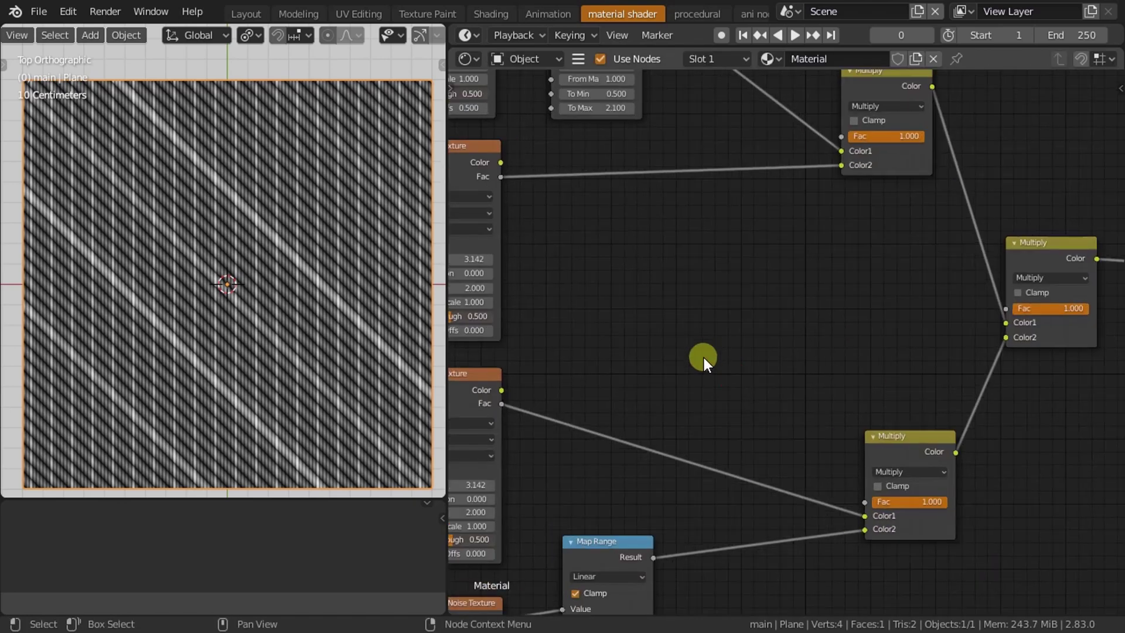
scroll(704, 358, up, 2)
key(shift+a)
text(co)
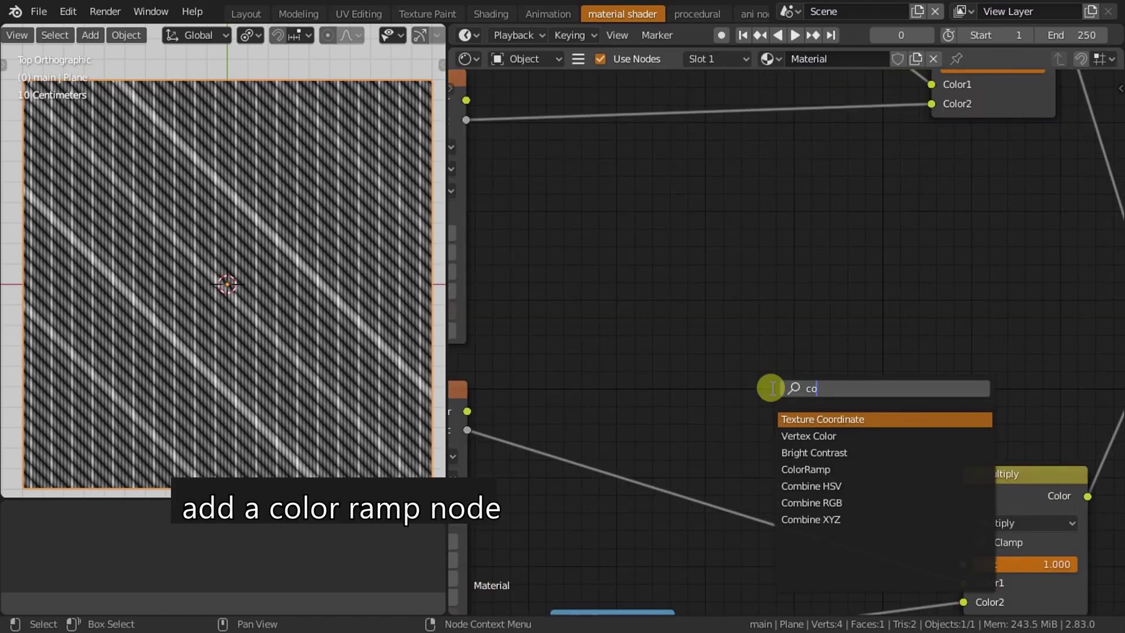
text(lo)
click(811, 438)
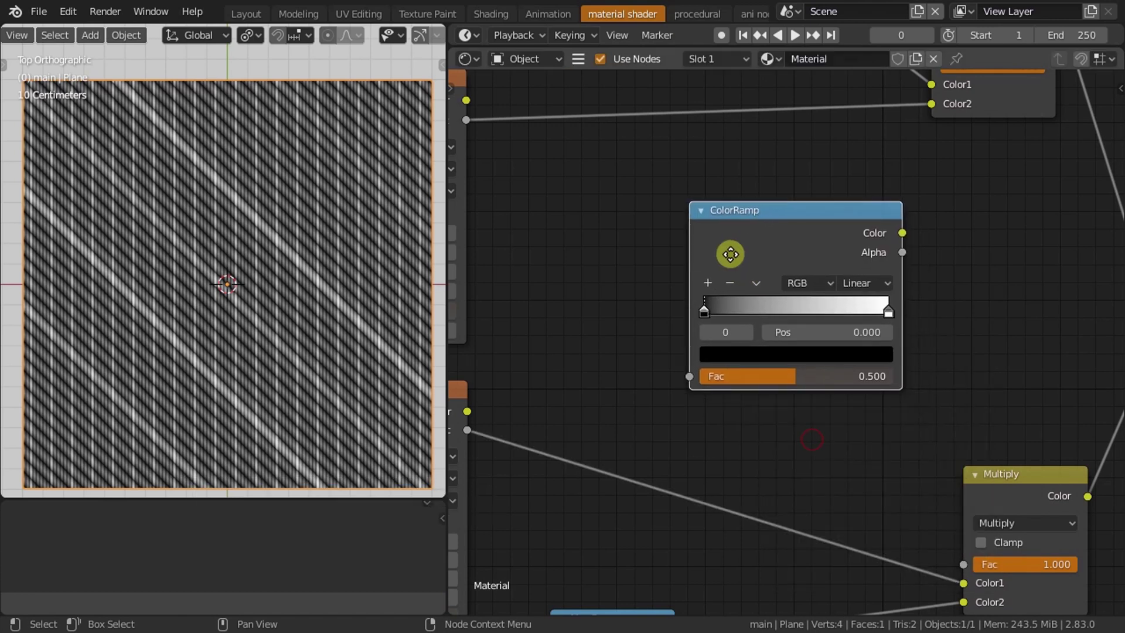
click(732, 261)
click(851, 334)
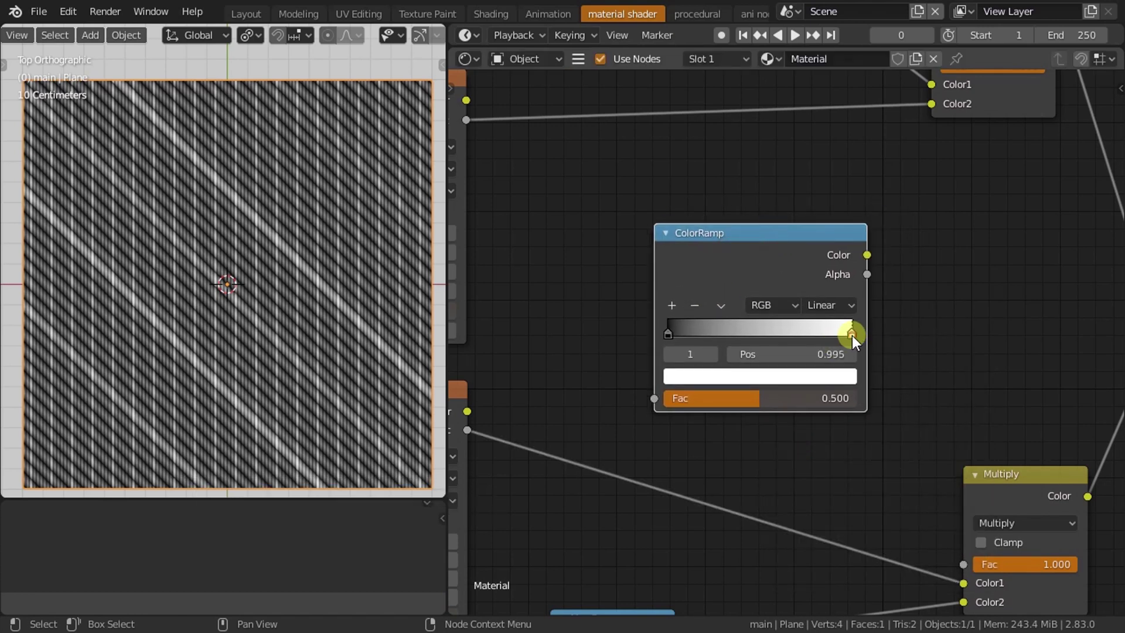
click(762, 380)
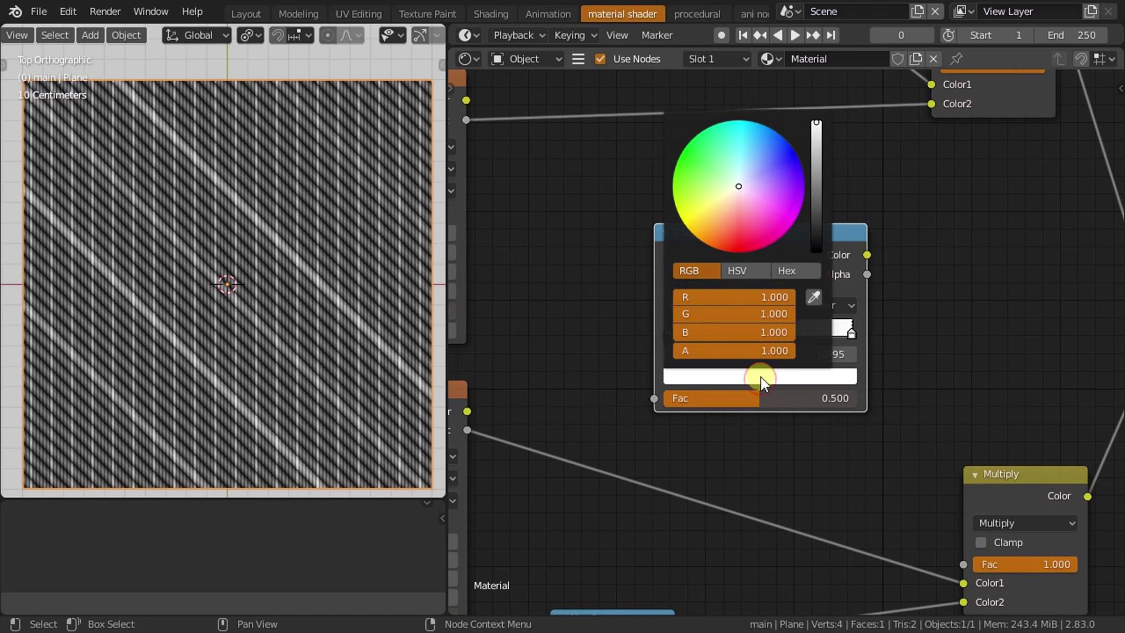
click(792, 277)
click(773, 293)
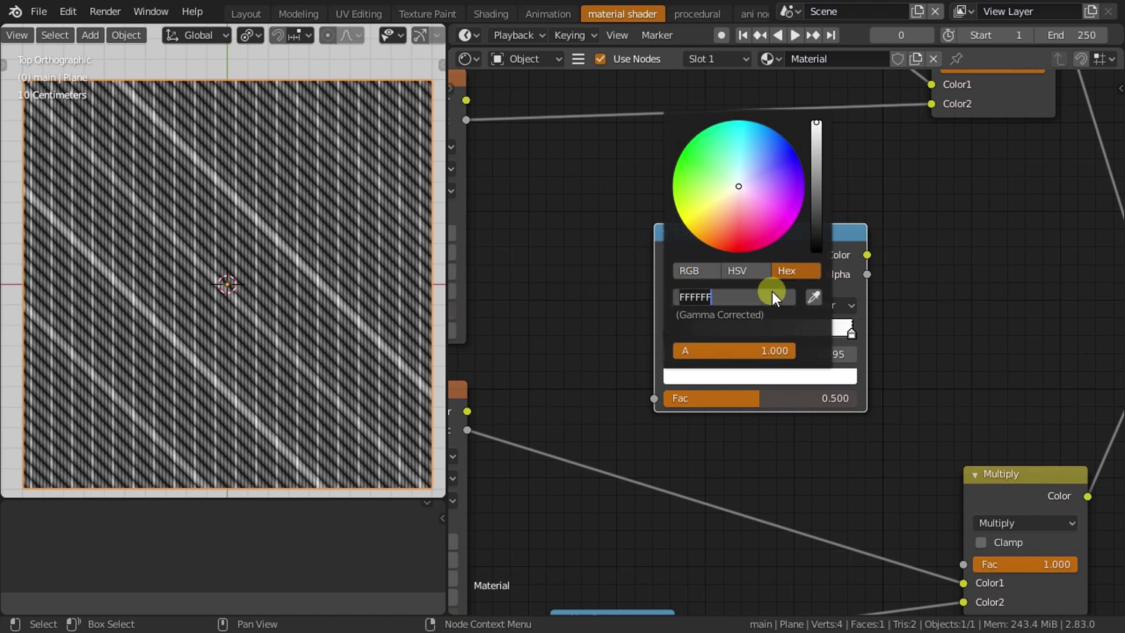
text(6c)
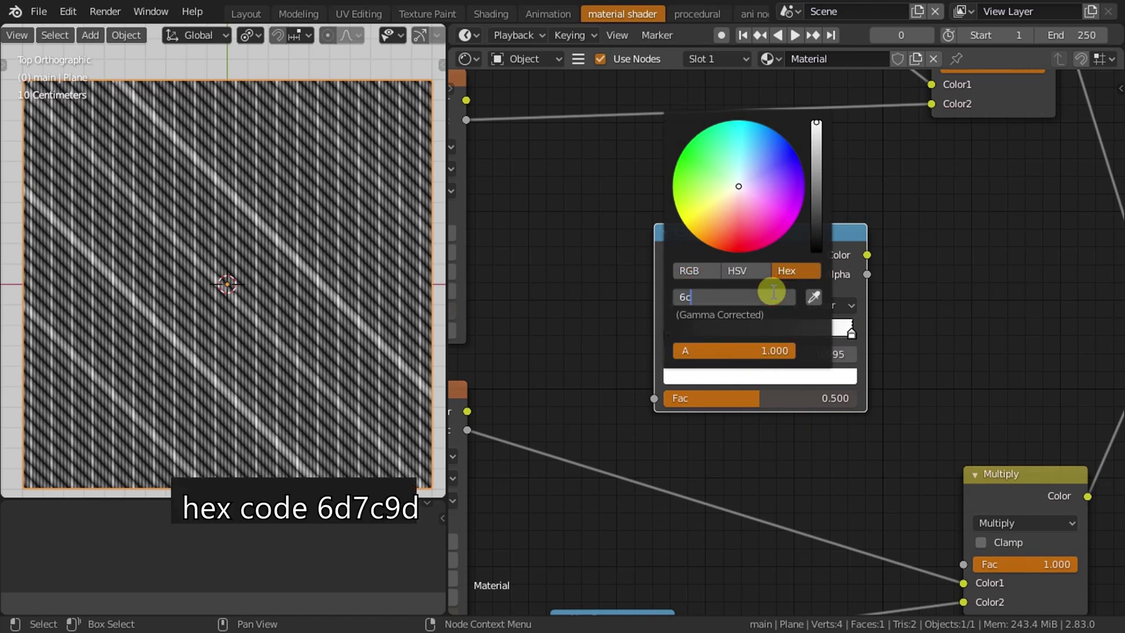
text(7c9d)
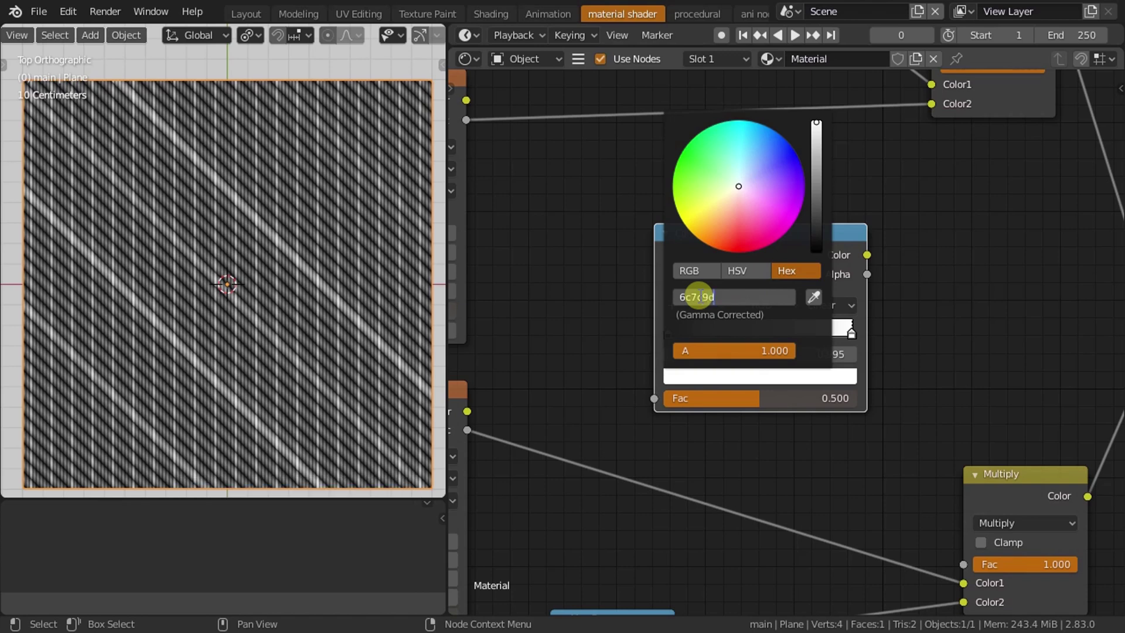
key(Return)
scroll(762, 463, down, 3)
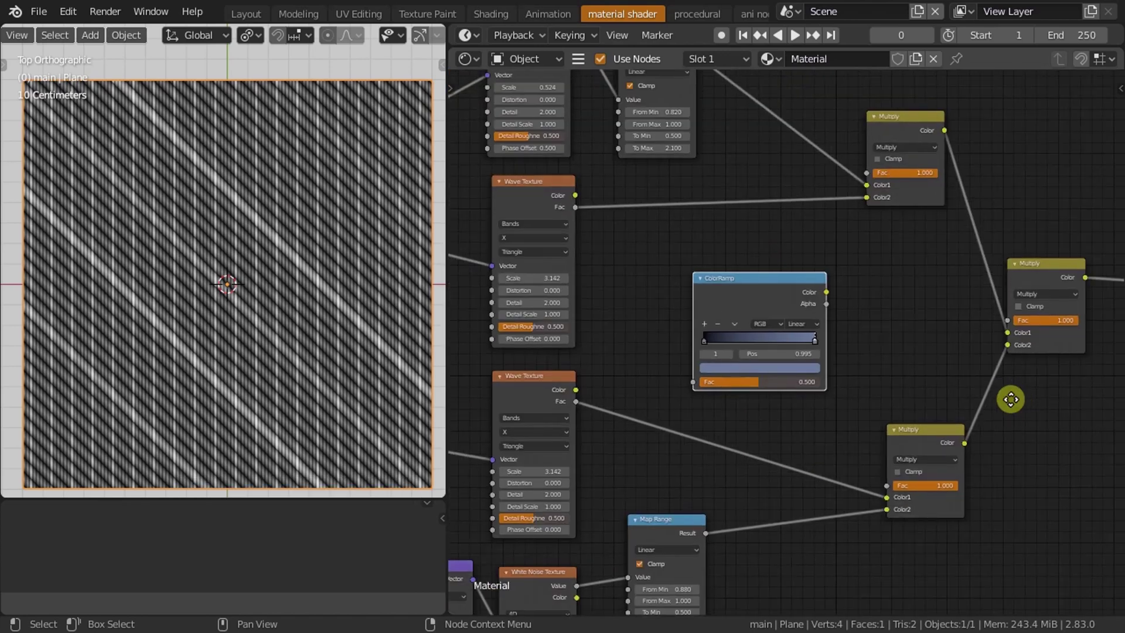
scroll(729, 281, up, 1)
drag(729, 282, 693, 389)
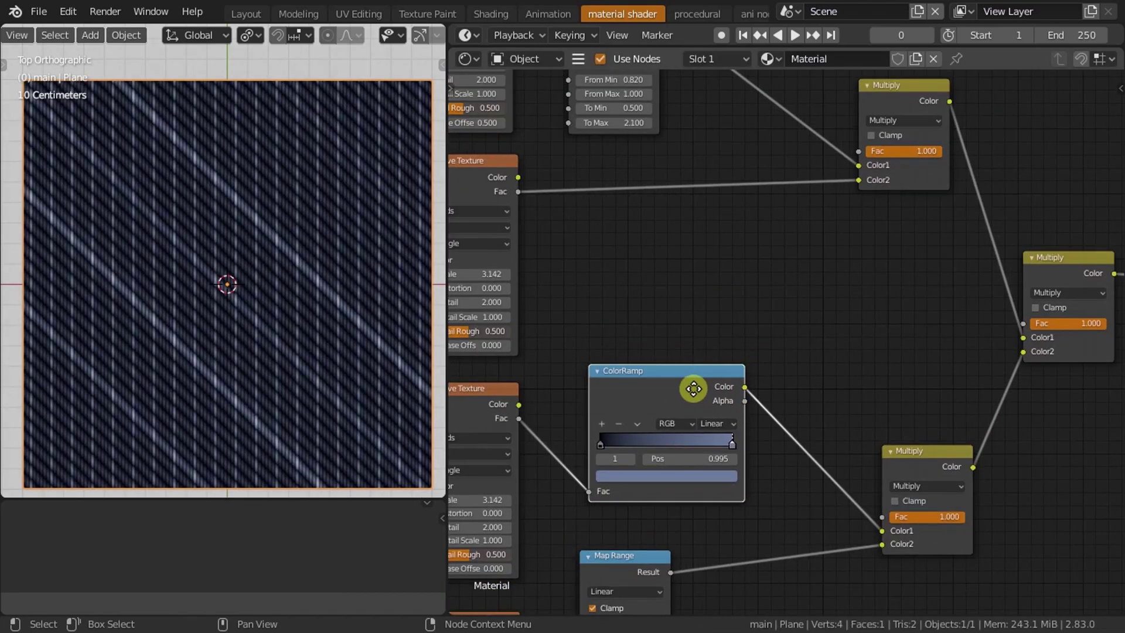
scroll(289, 304, up, 5)
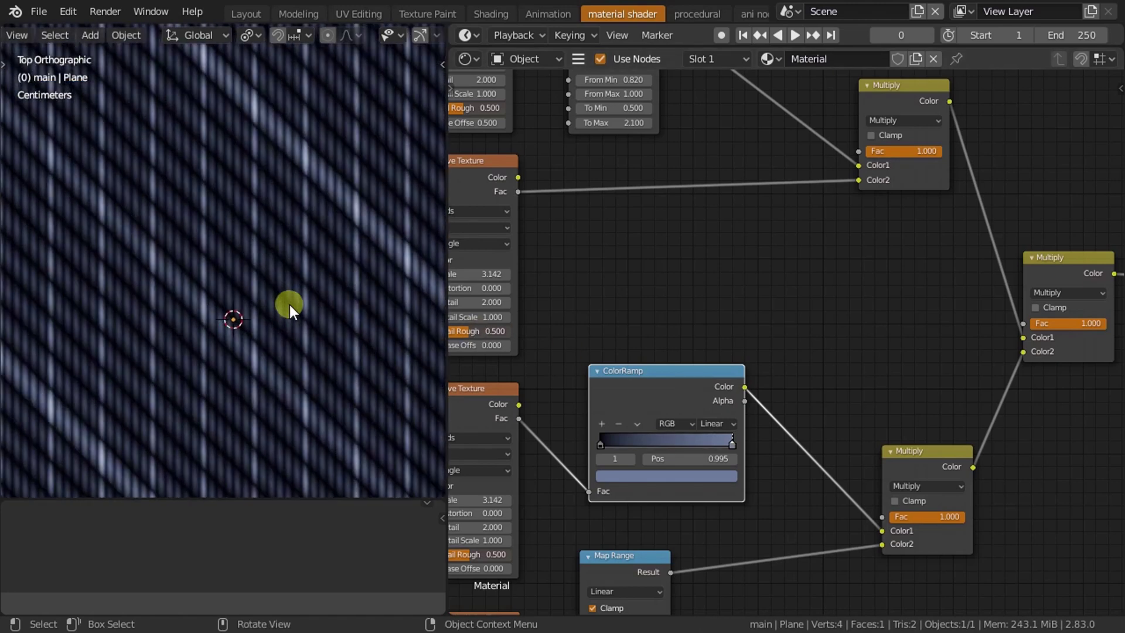
scroll(290, 304, up, 2)
scroll(289, 305, down, 2)
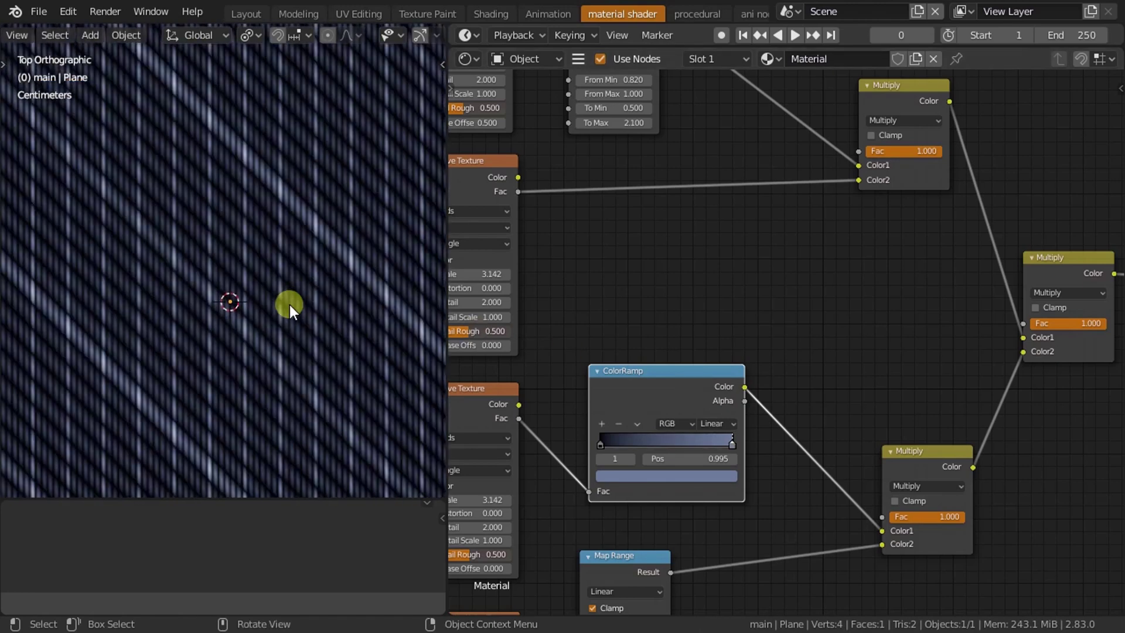
scroll(290, 305, down, 2)
scroll(290, 304, up, 1)
scroll(289, 304, down, 1)
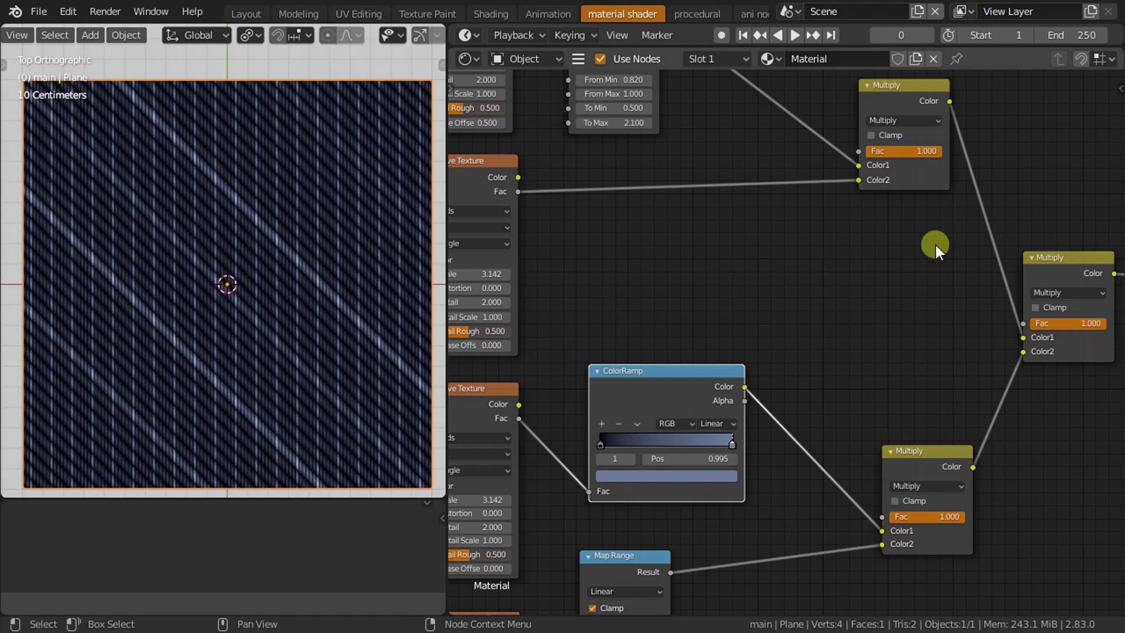
middle_drag(849, 293, 858, 338)
Duplicate the ColorRamp and place the copy above the original for the upper Wave Texture.
click(695, 434)
key(shift+d)
click(682, 218)
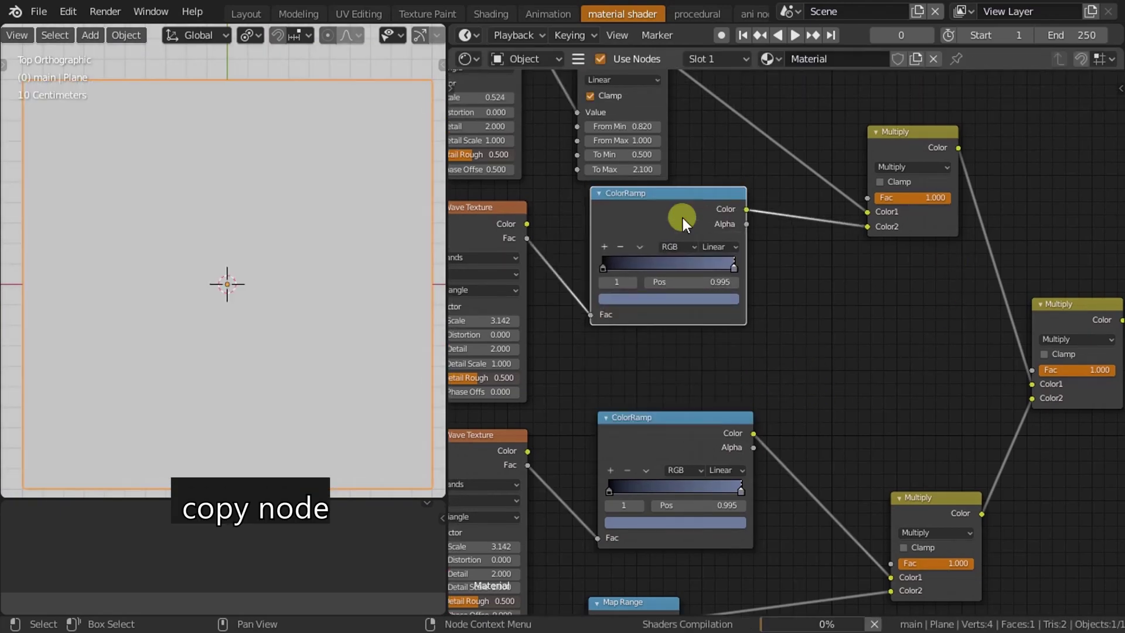
Duplicate the final Multiply node and place the copy to its lower right.
middle_drag(961, 391, 715, 343)
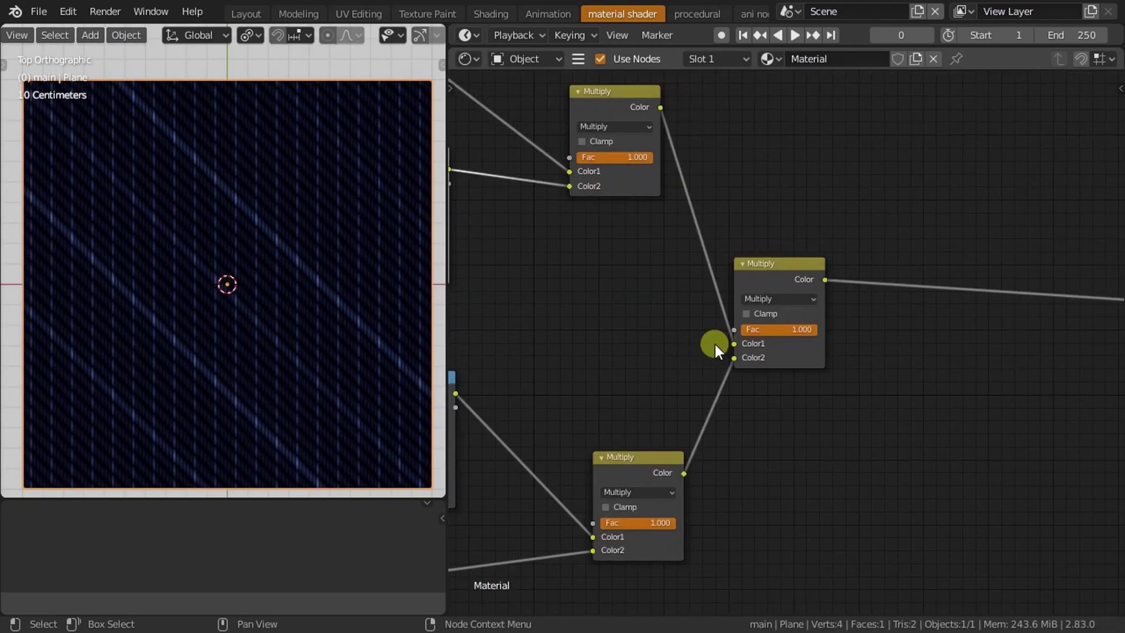
middle_drag(778, 290, 677, 287)
scroll(677, 287, up, 2)
click(649, 252)
key(shift+d)
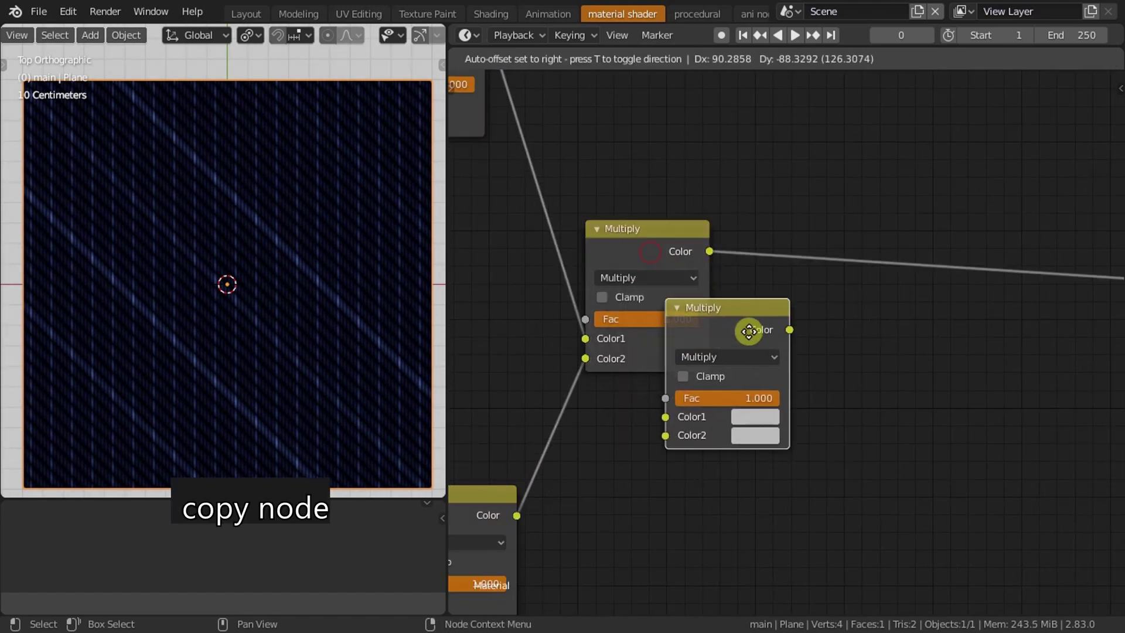
click(828, 336)
Set the copied Multiply's Color2 to 4.000 on R, G and B.
scroll(829, 342, up, 2)
scroll(806, 378, up, 1)
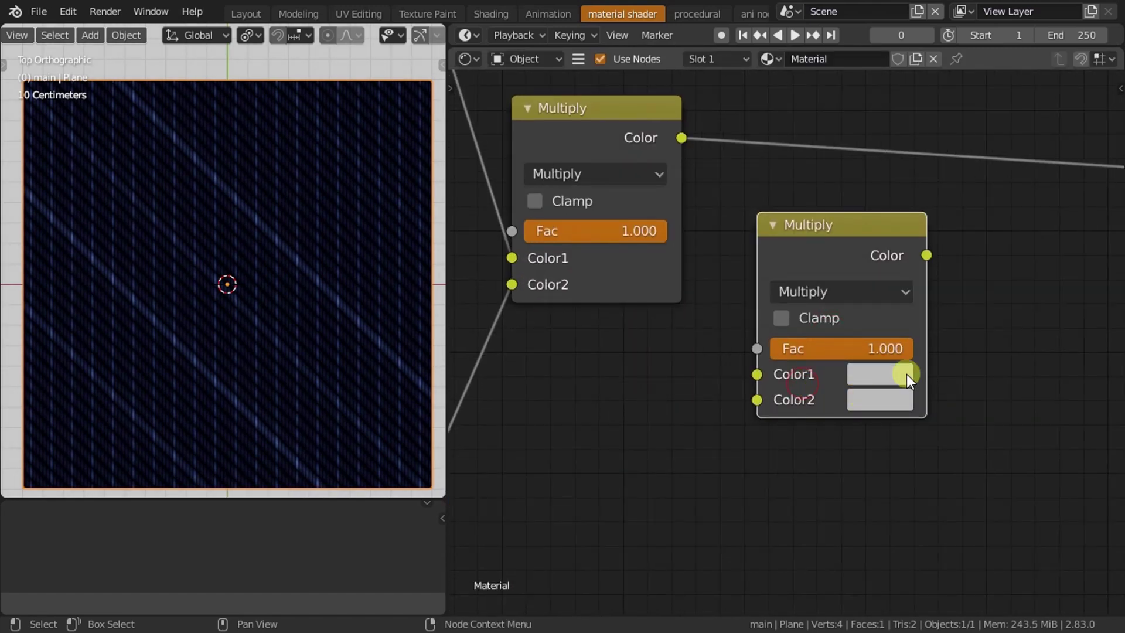
click(881, 410)
click(756, 266)
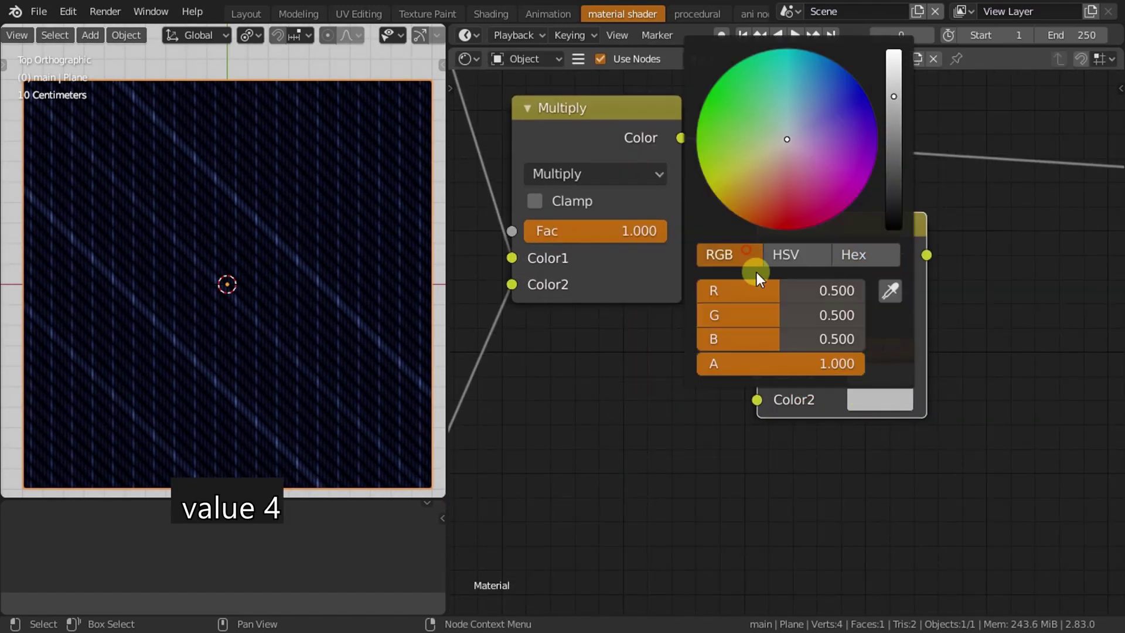
drag(787, 343, 783, 335)
text(4)
key(Return)
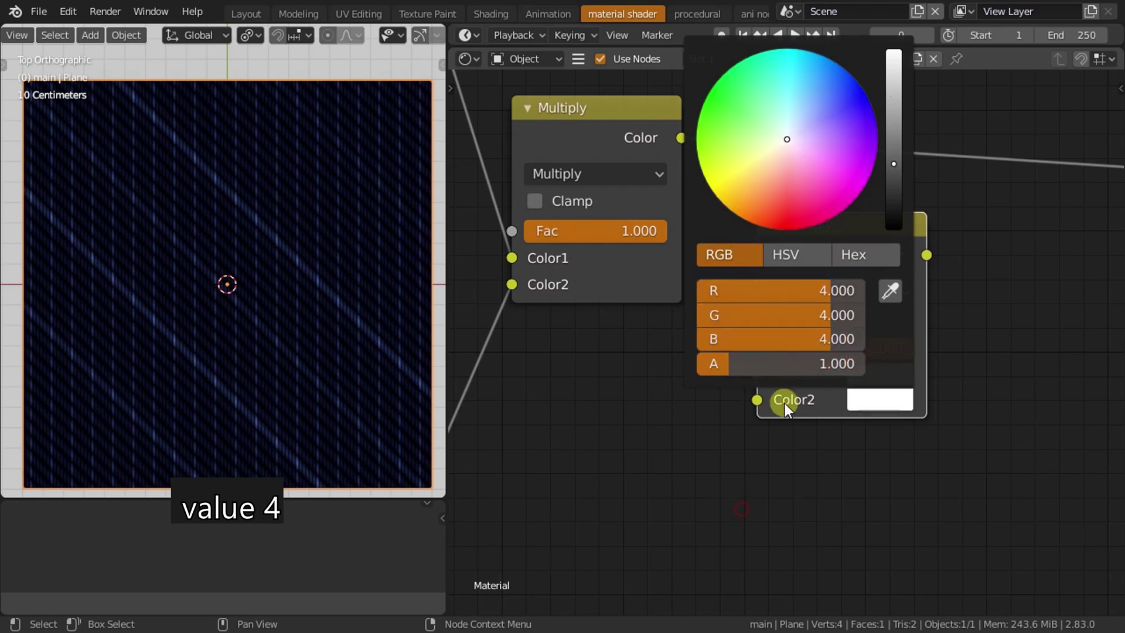
Insert the new Multiply after the last Multiply, before the shader output.
drag(864, 244, 850, 118)
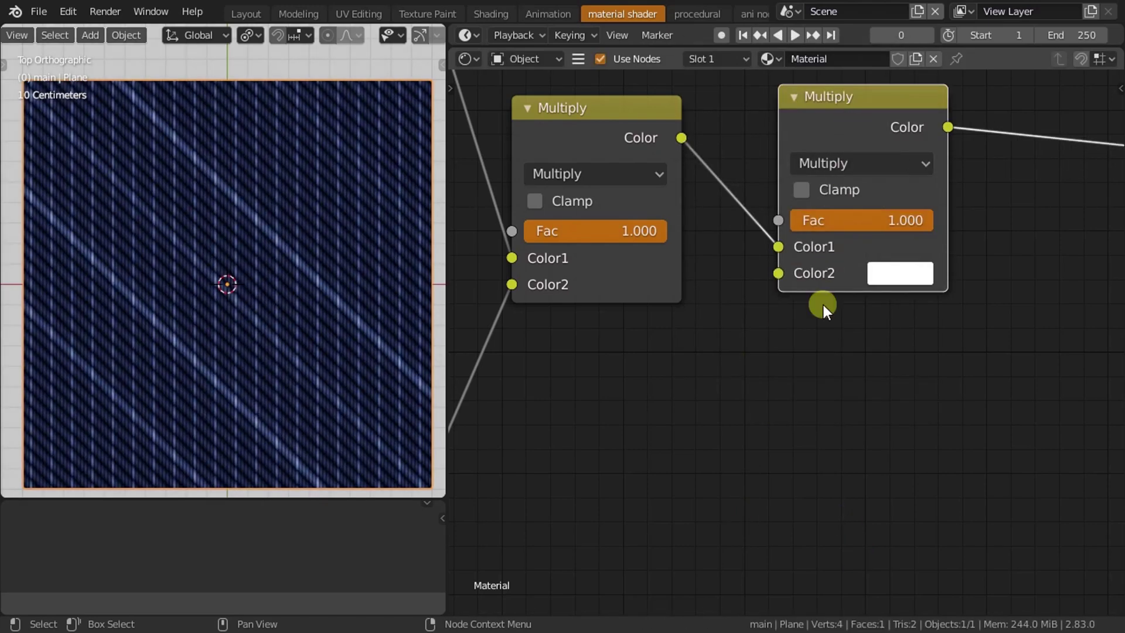
scroll(803, 349, down, 4)
scroll(802, 349, down, 3)
middle_drag(851, 375, 850, 378)
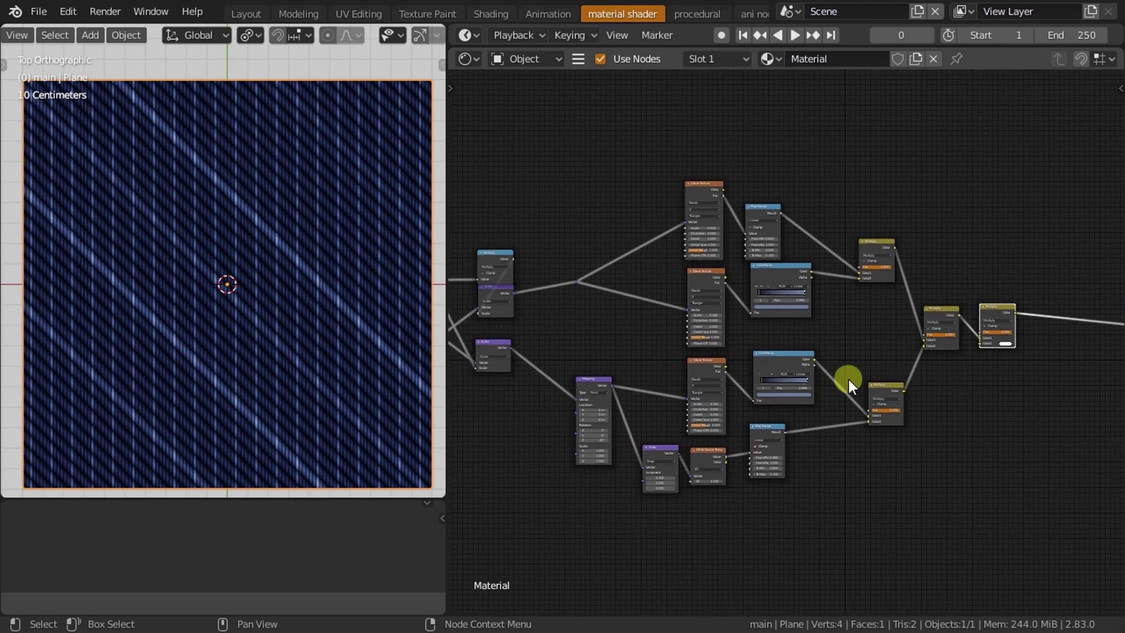
scroll(300, 346, up, 2)
scroll(300, 346, up, 2)
scroll(300, 346, down, 4)
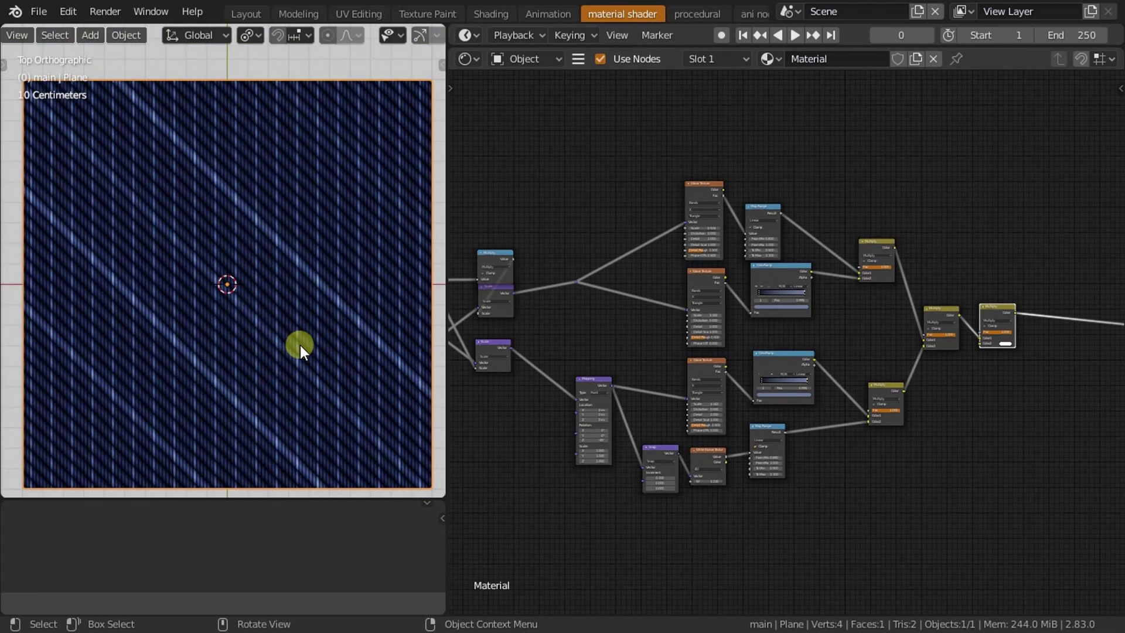
scroll(925, 336, up, 2)
scroll(924, 343, up, 1)
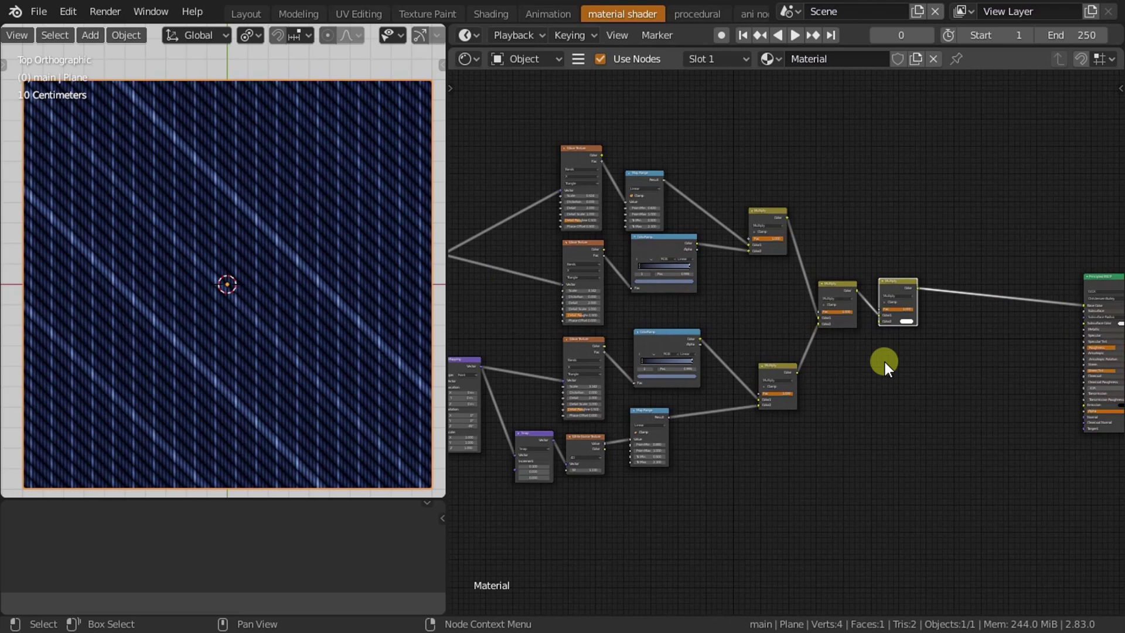
scroll(923, 381, up, 1)
scroll(927, 382, up, 3)
Set the lower Map Range To Max to 1.000.
scroll(873, 412, up, 2)
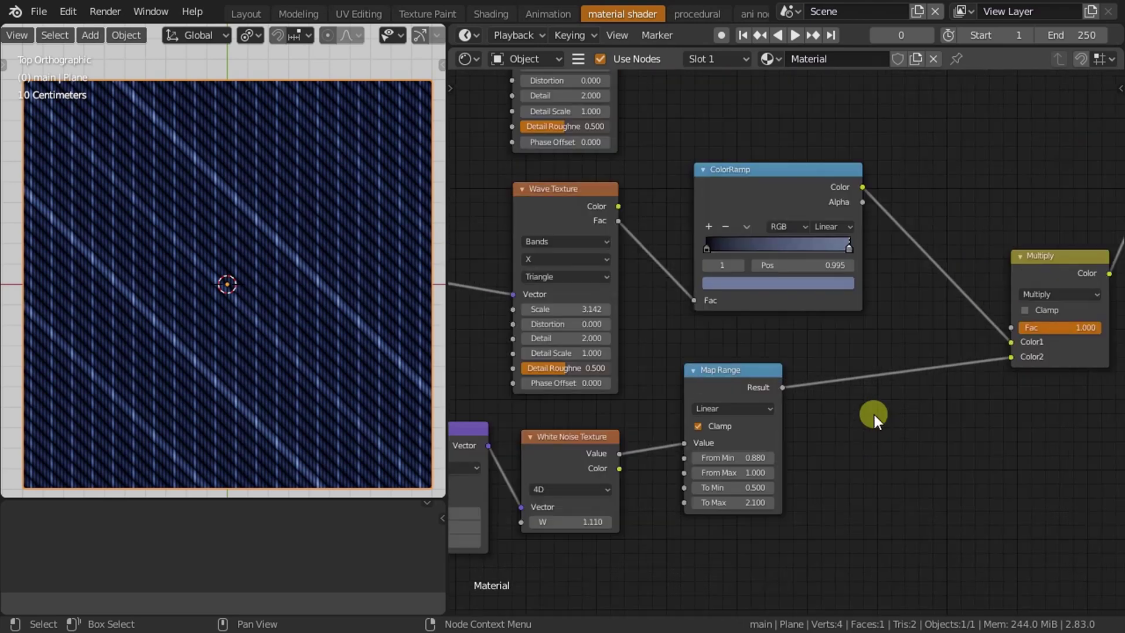
scroll(873, 345, up, 2)
scroll(867, 355, up, 2)
click(755, 498)
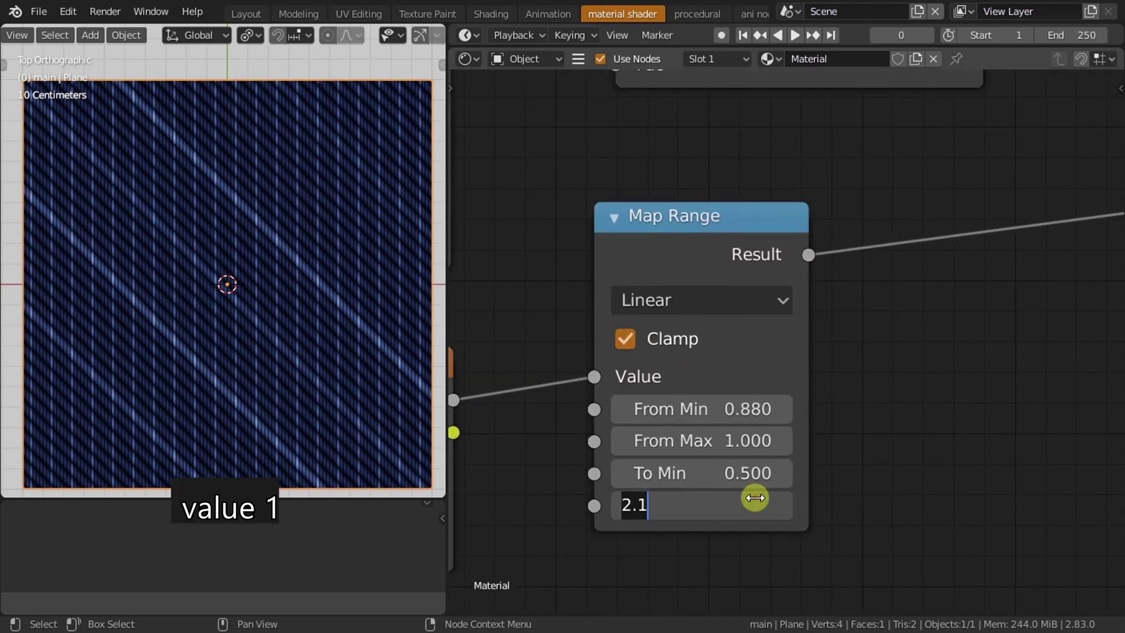
text(1)
key(Return)
Change the upper Map Range To Max from 2.100 to 1.000.
scroll(928, 326, down, 2)
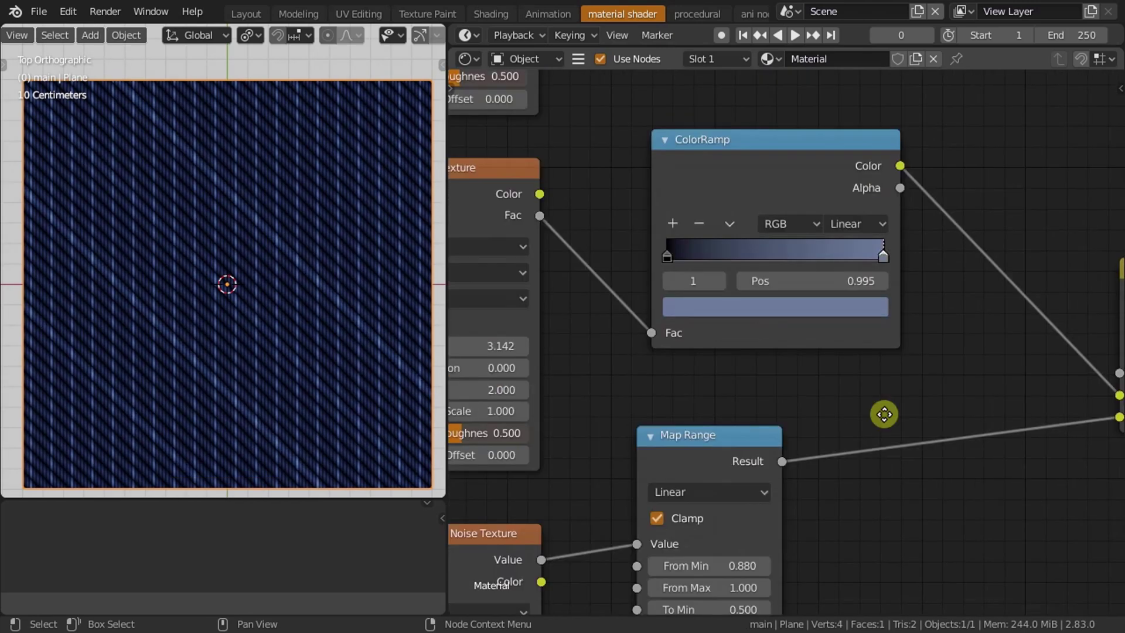
middle_drag(879, 414, 842, 491)
scroll(818, 360, down, 3)
shift+scroll(791, 339, up, 2)
scroll(673, 350, up, 2)
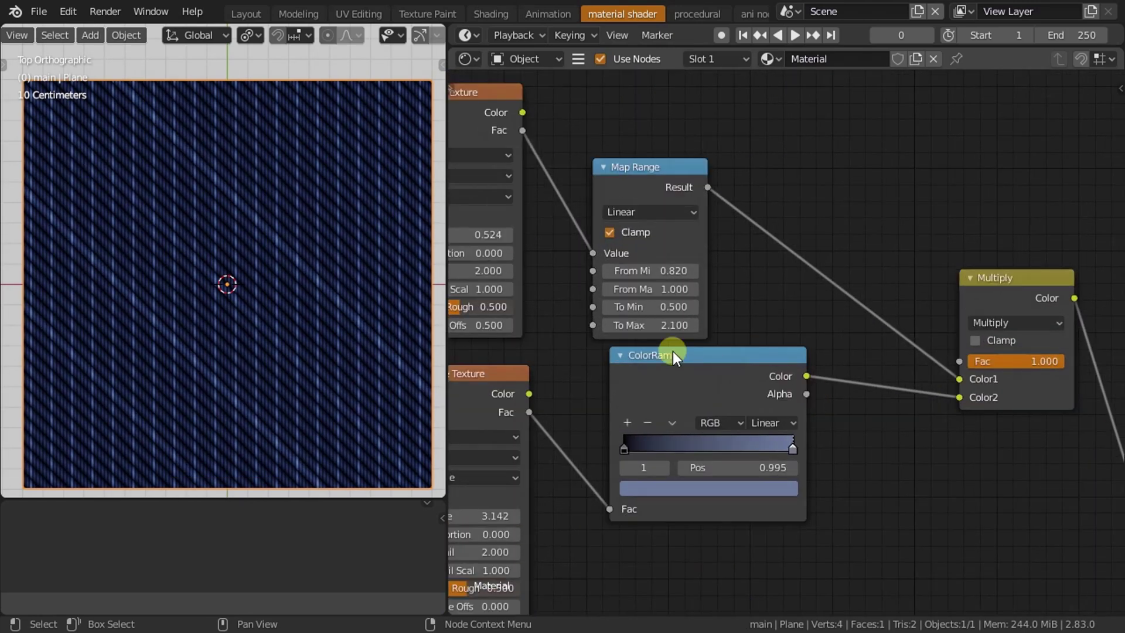
click(652, 328)
right_click(651, 327)
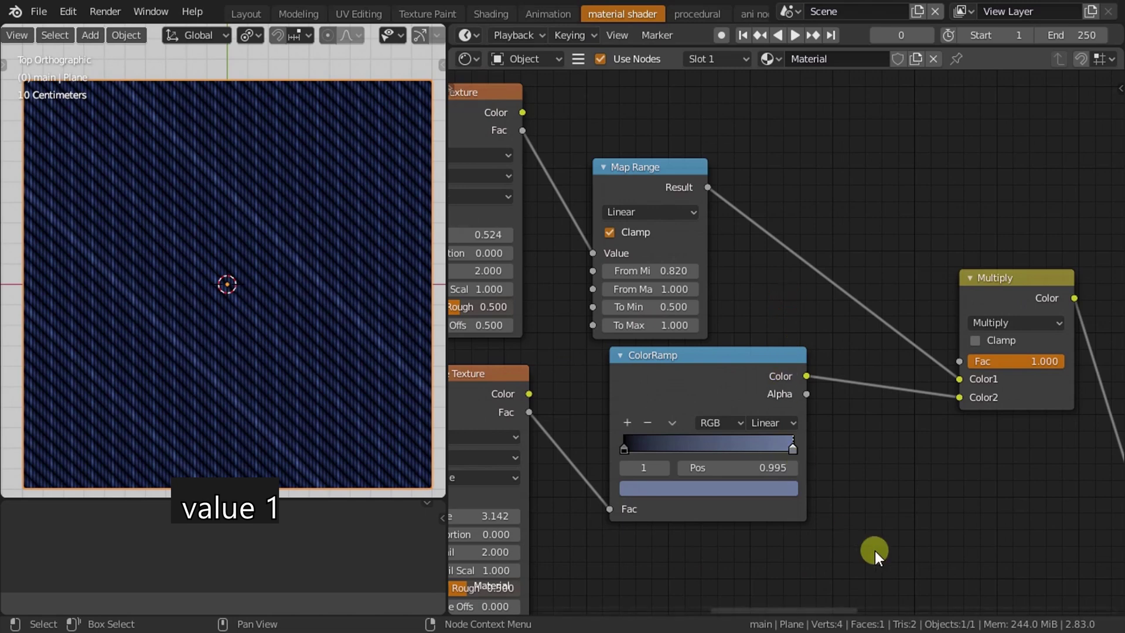
scroll(793, 399, down, 5)
scroll(301, 346, up, 2)
scroll(300, 345, down, 3)
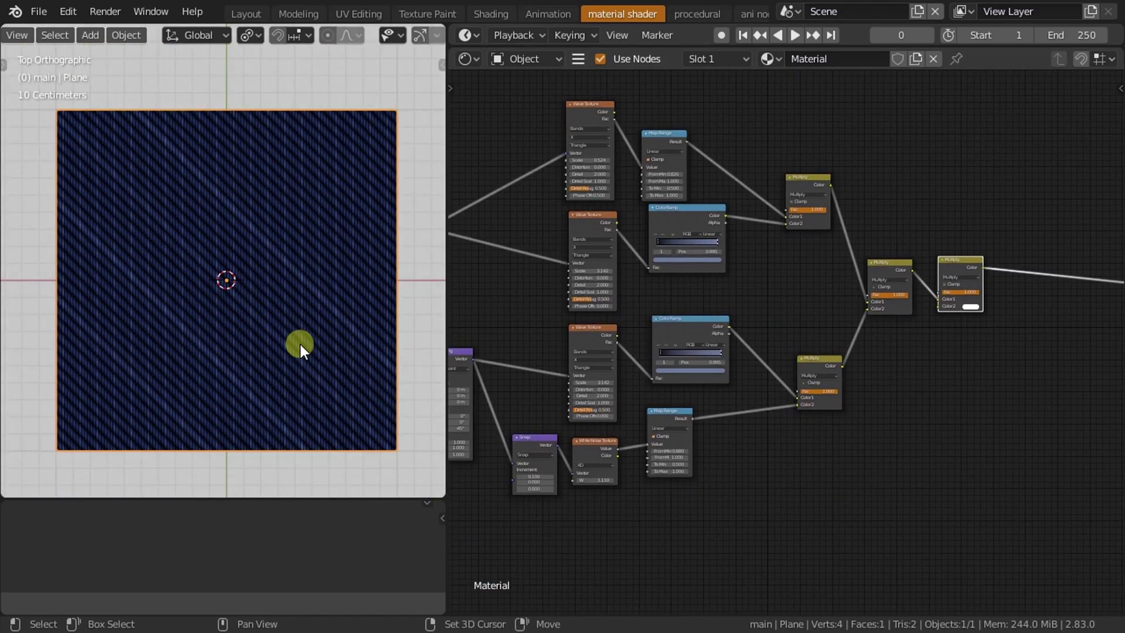
scroll(743, 398, down, 2)
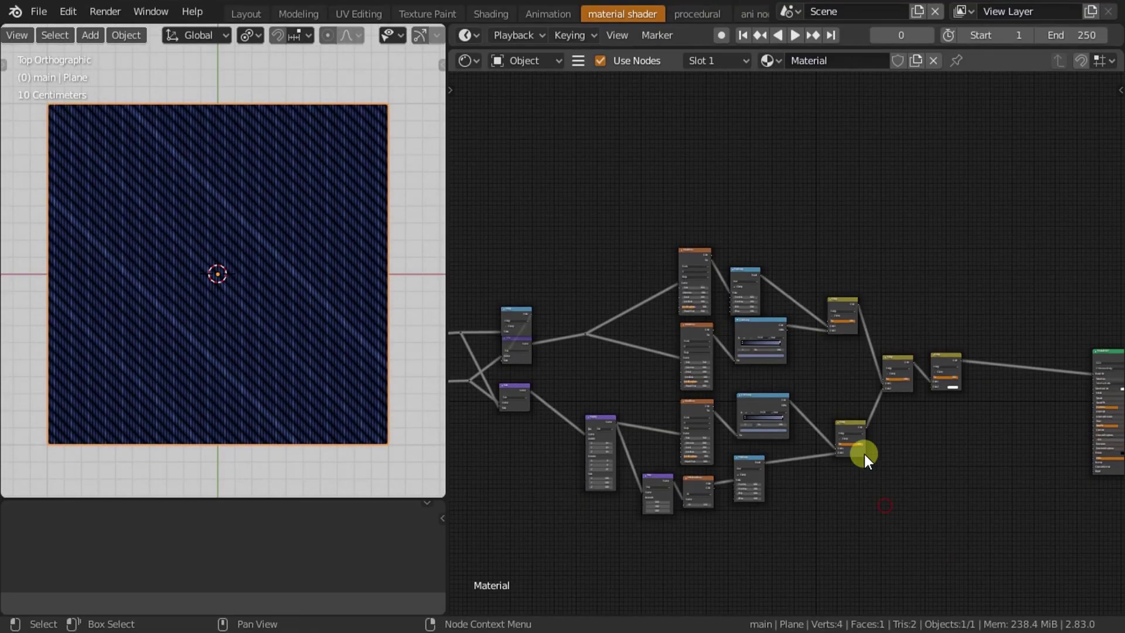
Add a Musgrave Texture node above the Wave Texture.
mouse_move(611, 374)
middle_down()
mouse_move(726, 349)
mouse_move(644, 354)
middle_up()
scroll(575, 349, up, 1)
scroll(788, 346, up, 2)
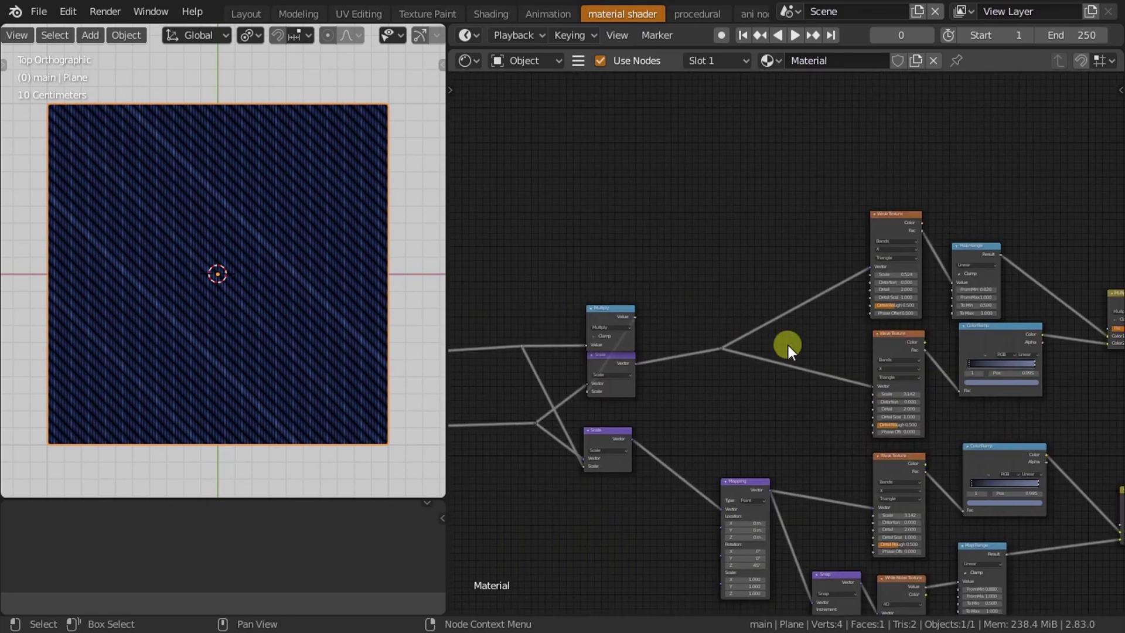
scroll(743, 432, up, 1)
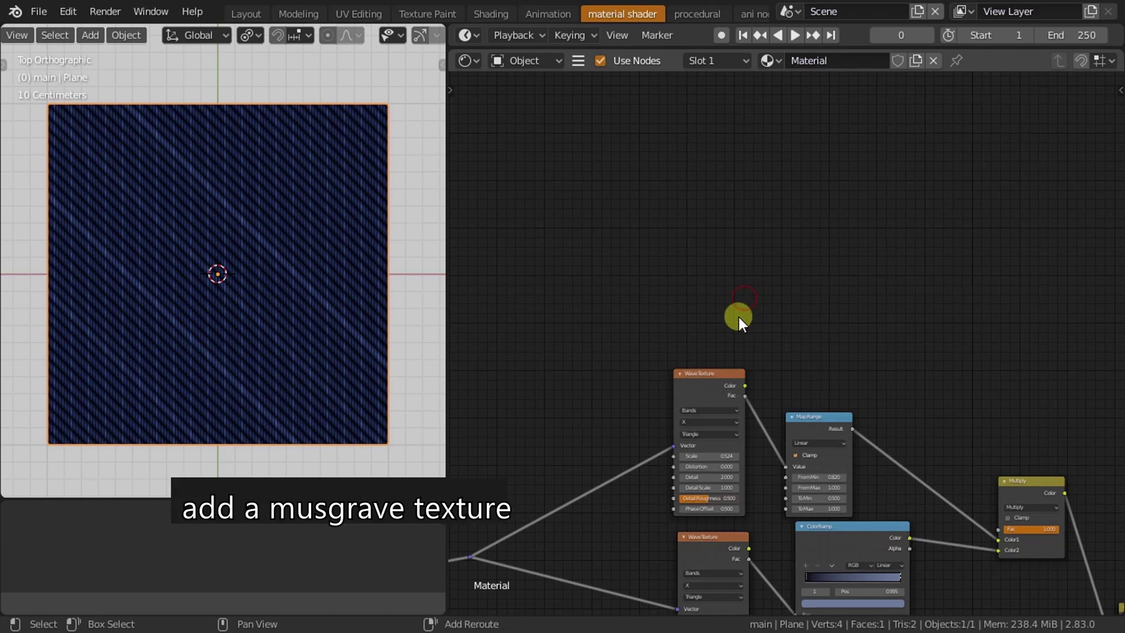
key(shift+a)
text(mus)
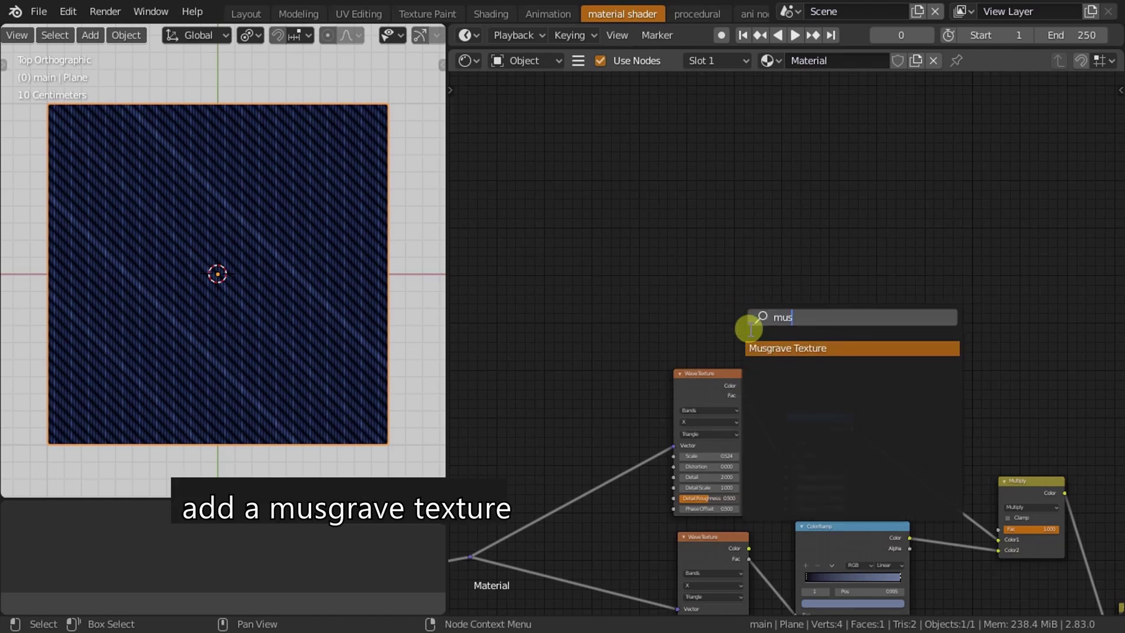
key(Return)
click(703, 284)
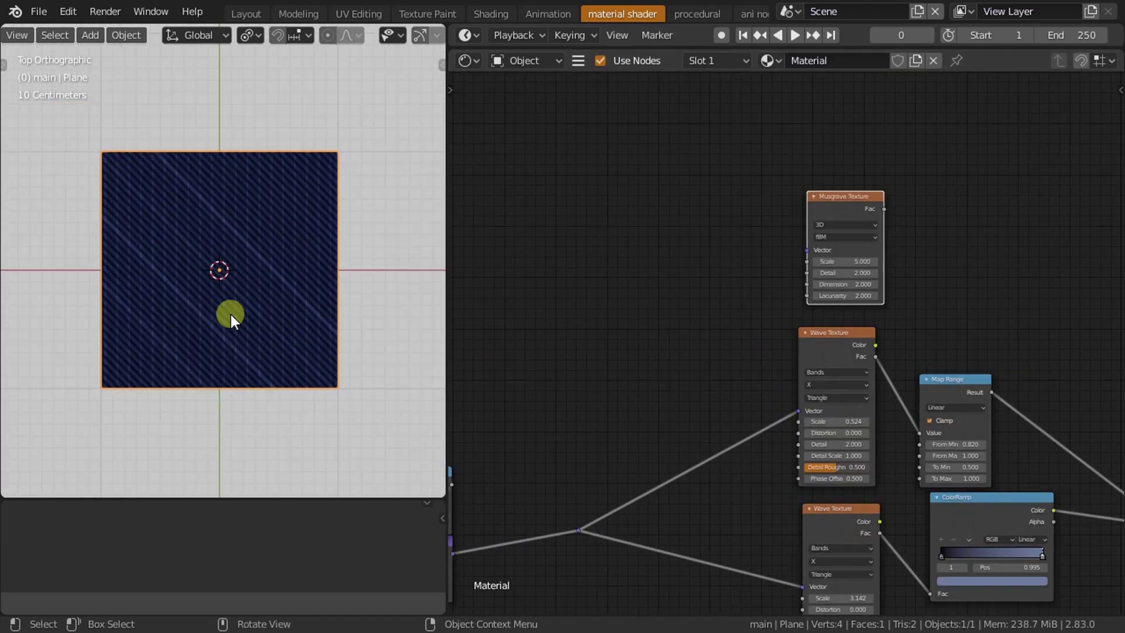
Duplicate the Scale vector node and feed the lower Scale output into the copy.
scroll(231, 314, up, 3)
mouse_move(618, 430)
middle_down()
mouse_move(824, 312)
mouse_move(802, 342)
middle_up()
click(621, 462)
key(shift+d)
click(785, 172)
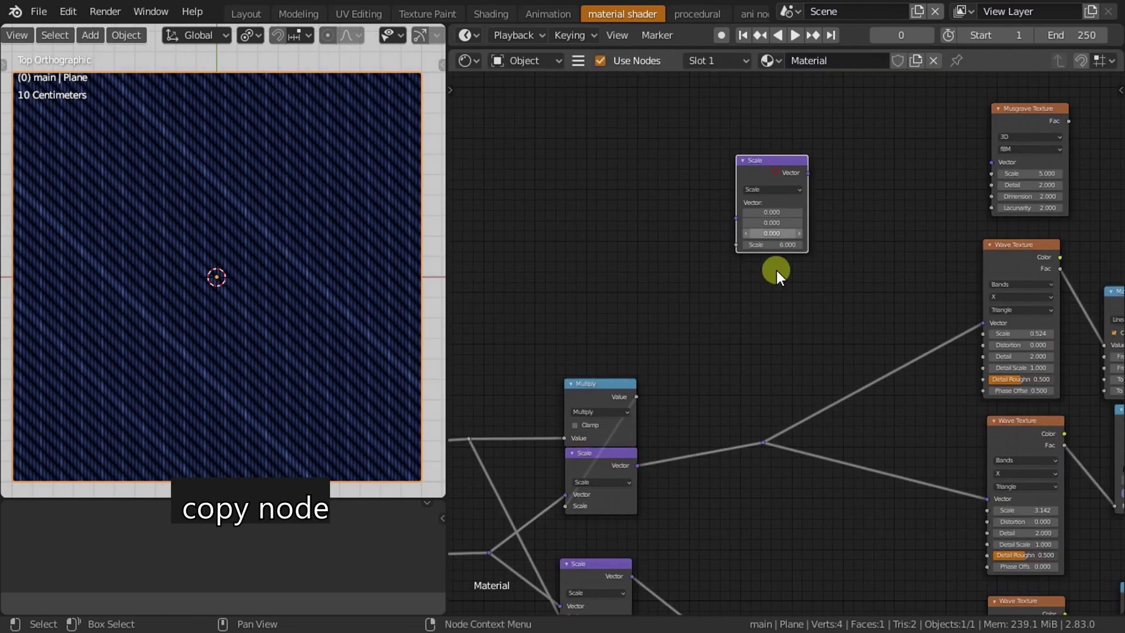
middle_drag(717, 304, 687, 291)
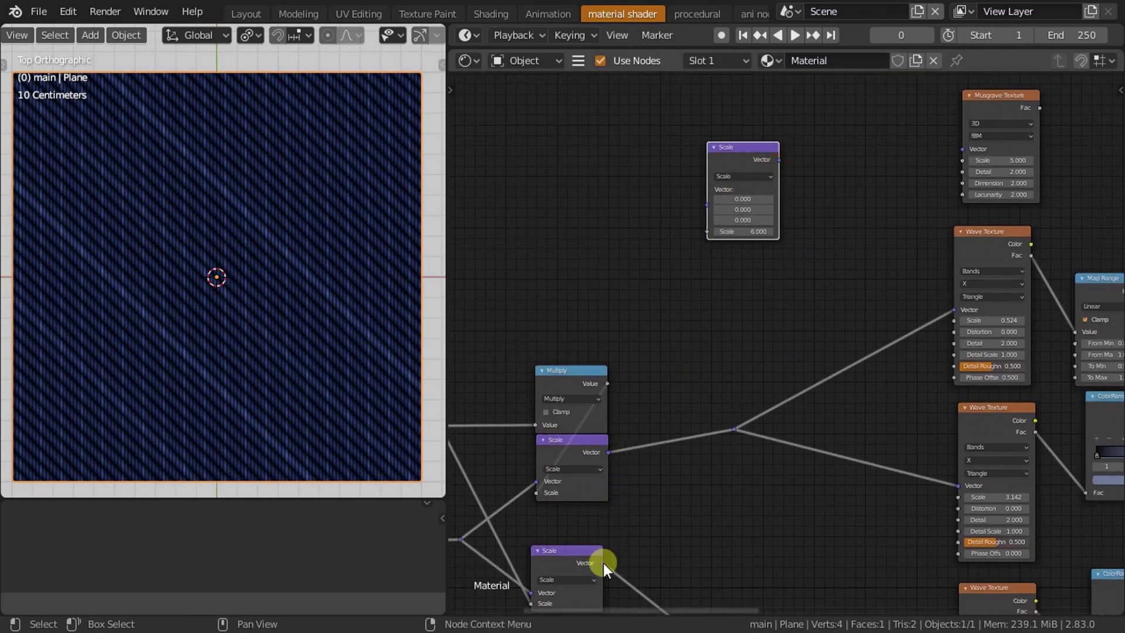
drag(604, 564, 712, 202)
middle_drag(740, 178, 781, 297)
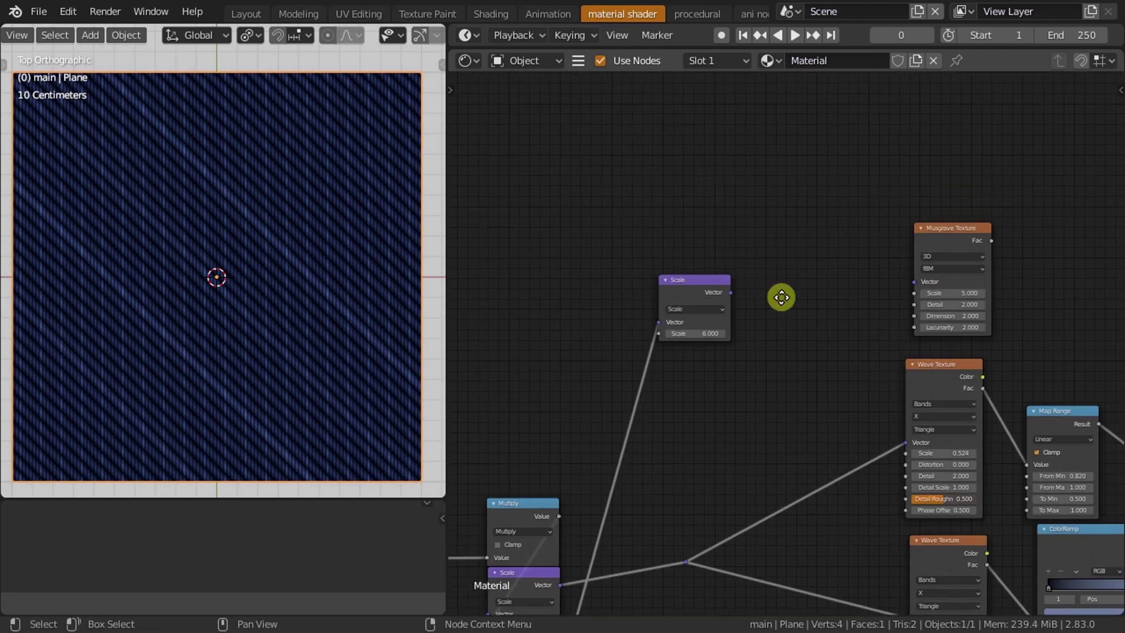
Switch the copy to Vector Math Multiply and connect it to the Musgrave Vector input.
scroll(781, 297, up, 1)
click(682, 316)
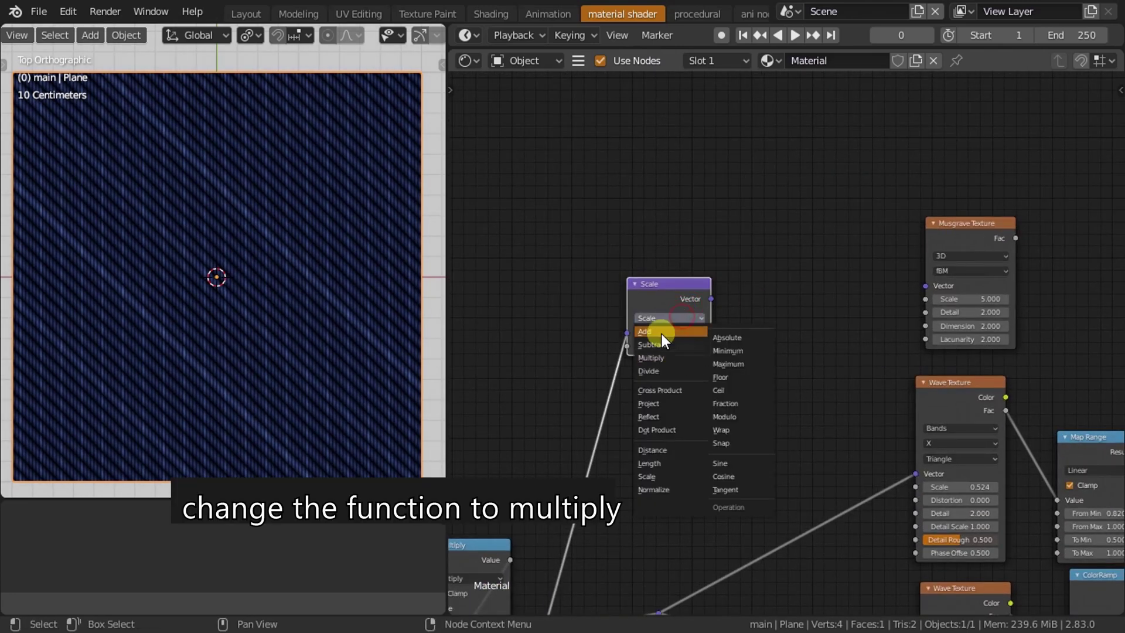
click(666, 359)
mouse_move(666, 297)
middle_down()
mouse_move(749, 256)
mouse_move(704, 255)
middle_up()
drag(671, 261, 794, 299)
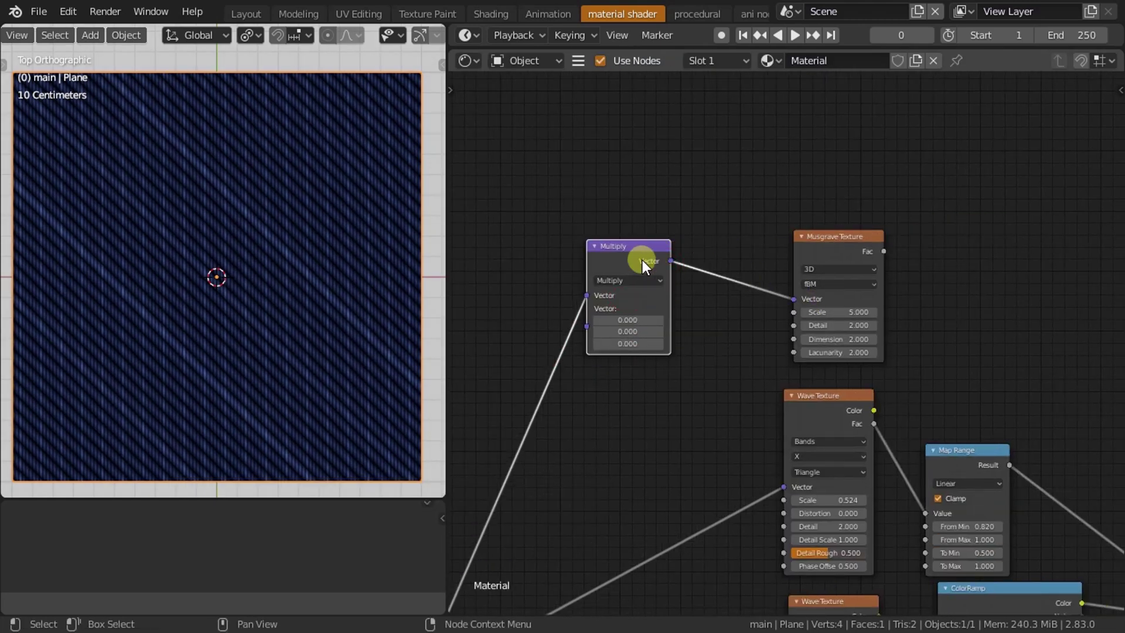
Set the Multiply node's X and Y vector values to 1.000.
scroll(658, 244, up, 2)
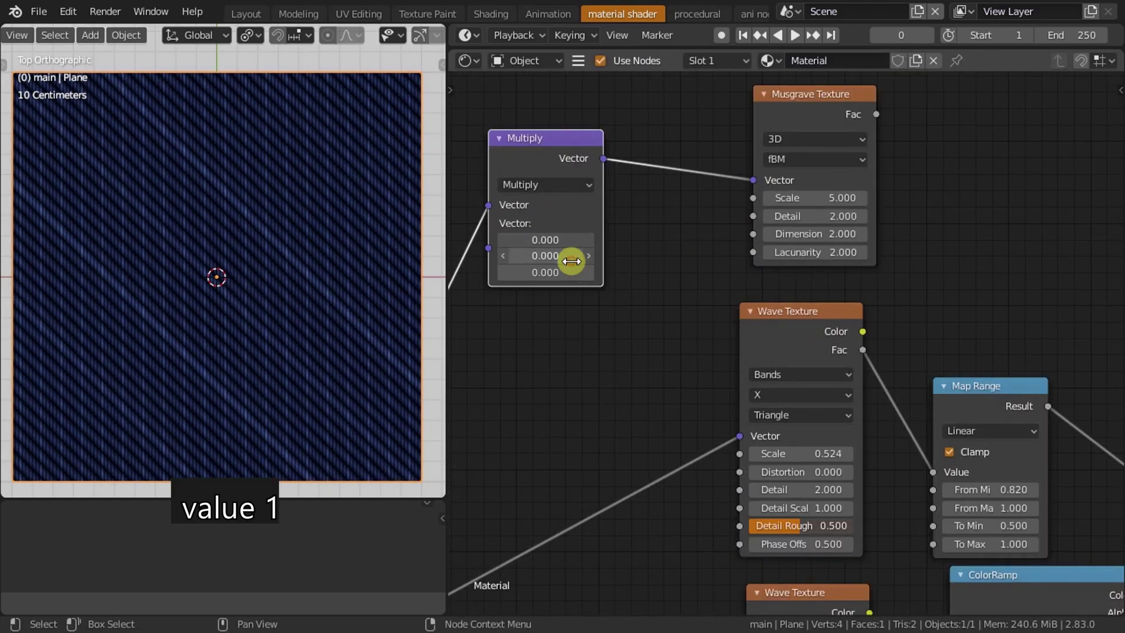
drag(571, 261, 571, 240)
text(1)
key(Return)
scroll(980, 378, down, 3)
middle_drag(980, 378, 584, 321)
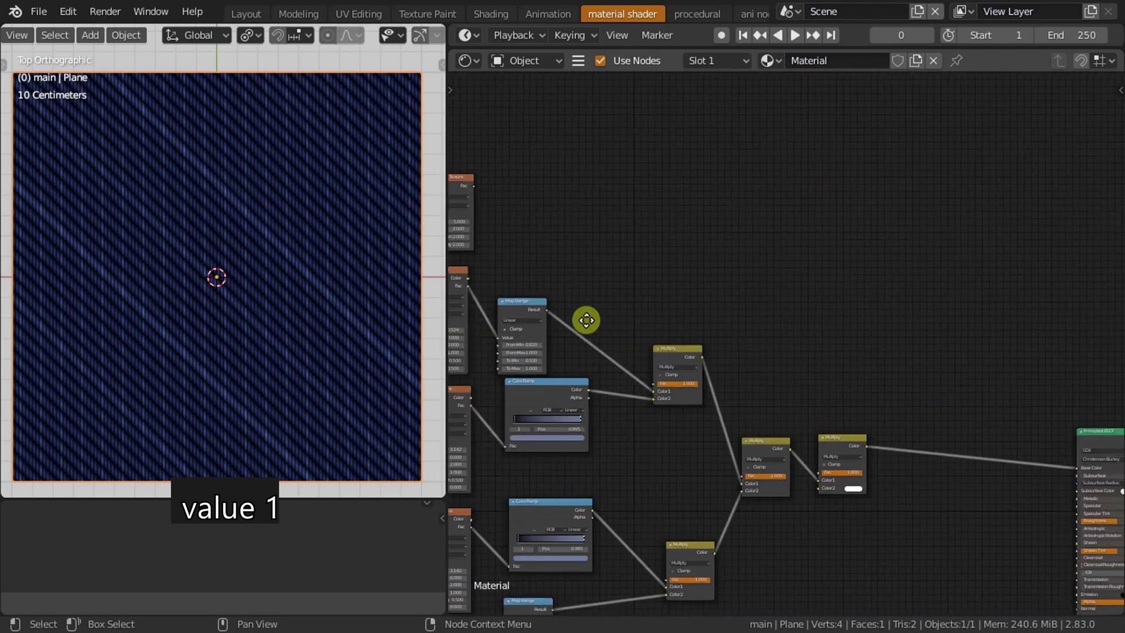
scroll(444, 188, down, 2)
scroll(589, 190, up, 2)
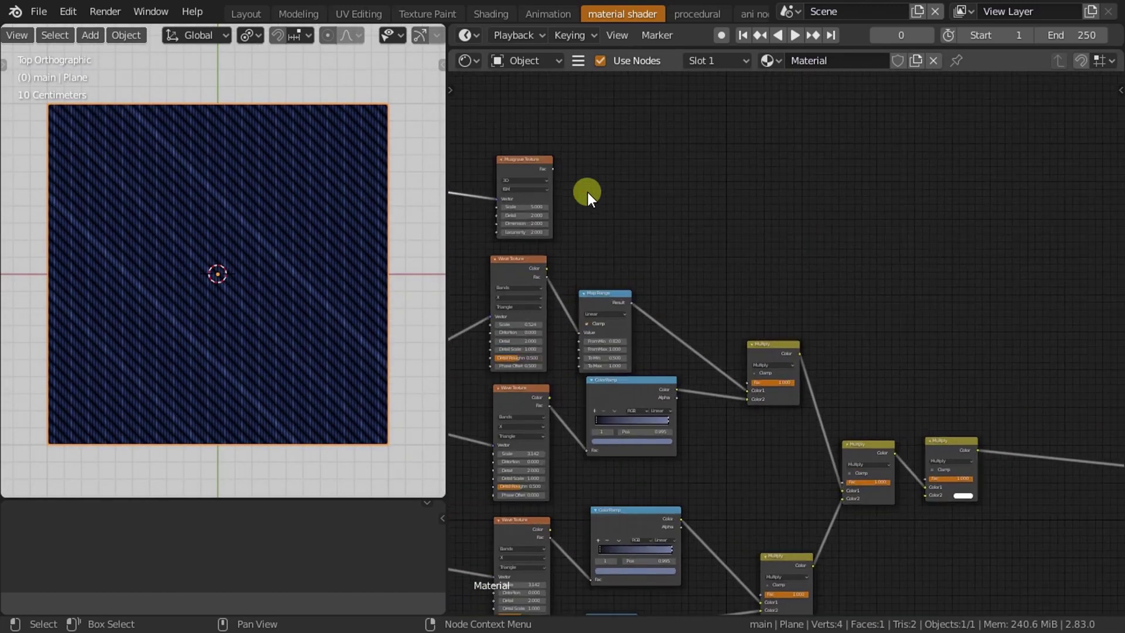
scroll(702, 238, down, 2)
Preview the Musgrave texture on the plane and arrange the Musgrave and Multiply nodes side by side.
drag(512, 189, 1071, 449)
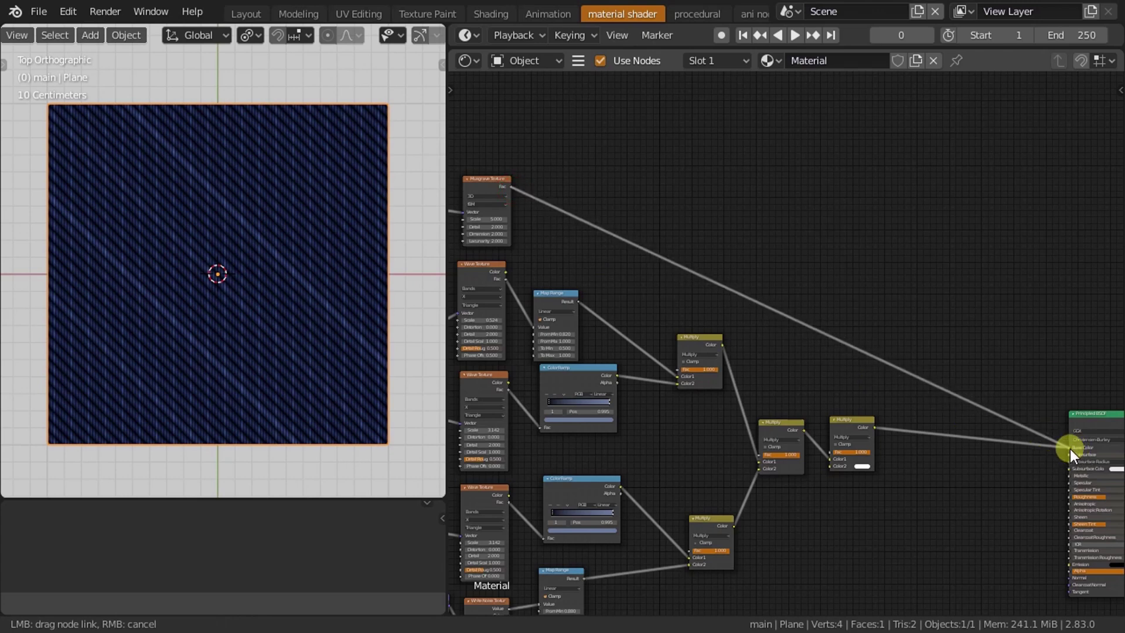
scroll(816, 258, up, 2)
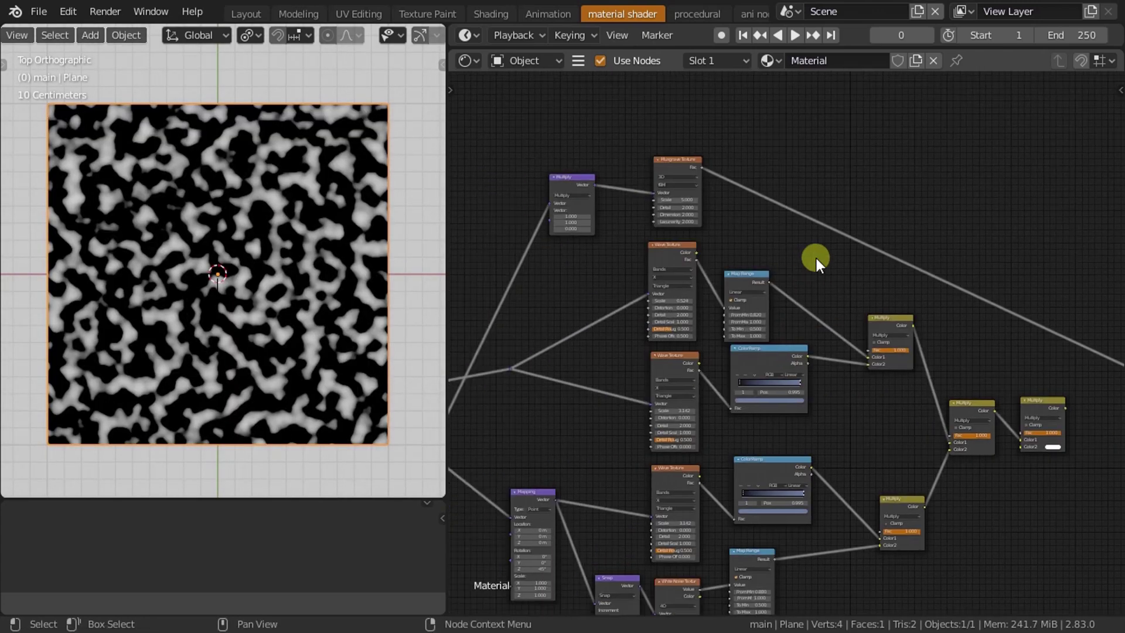
scroll(816, 259, up, 1)
scroll(283, 305, up, 1)
middle_drag(620, 191, 778, 432)
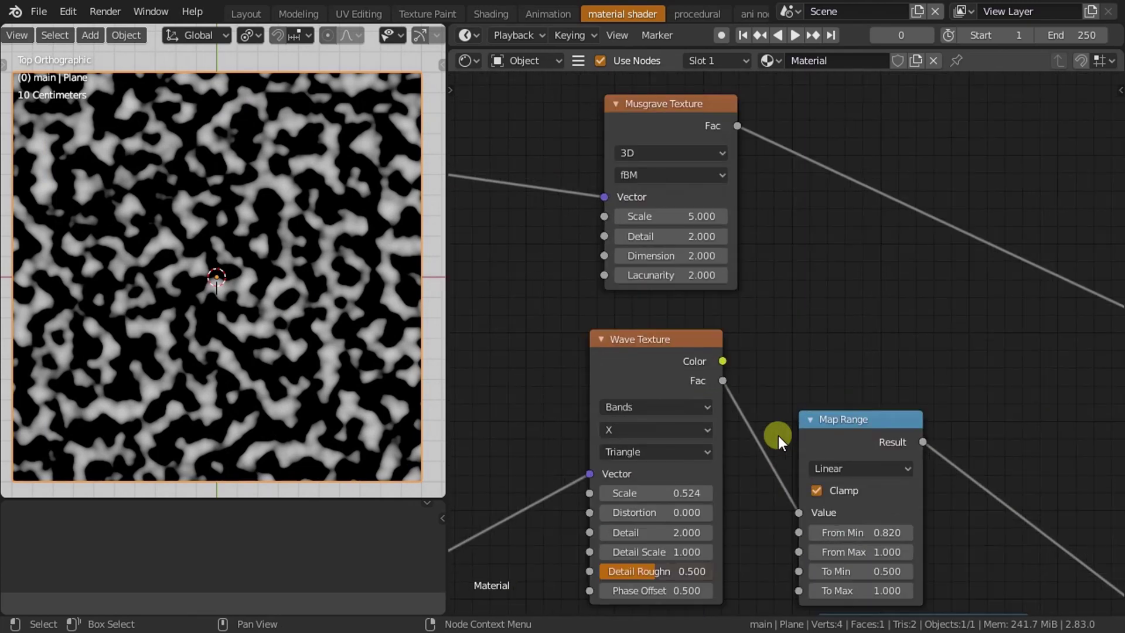
scroll(703, 377, up, 2)
scroll(698, 326, up, 1)
scroll(575, 363, up, 1)
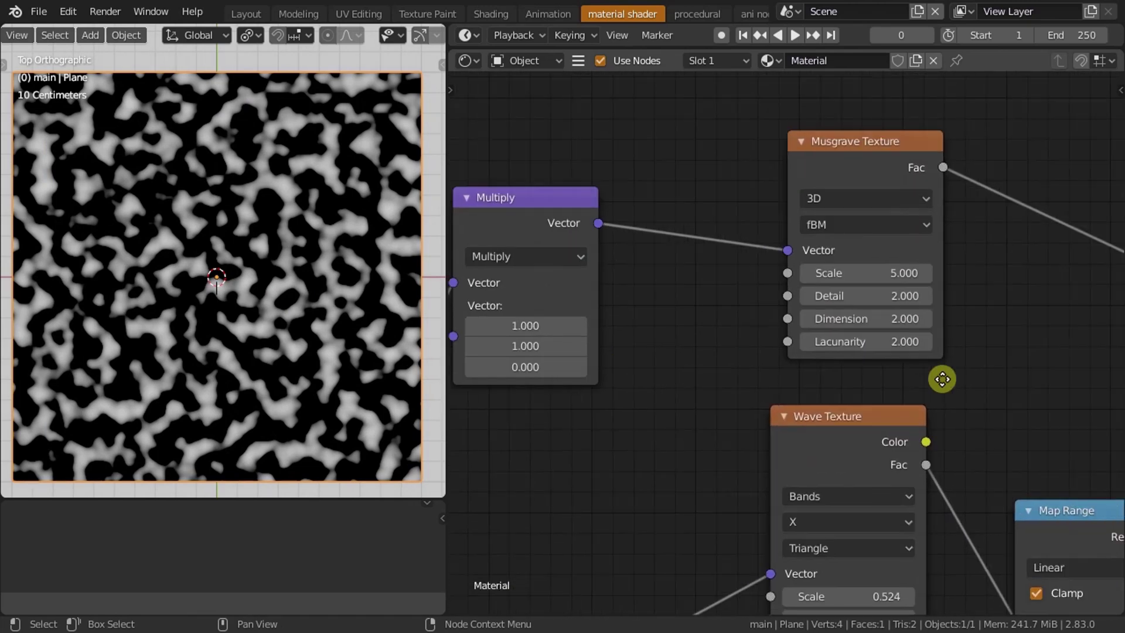
drag(828, 151, 790, 166)
drag(502, 214, 628, 197)
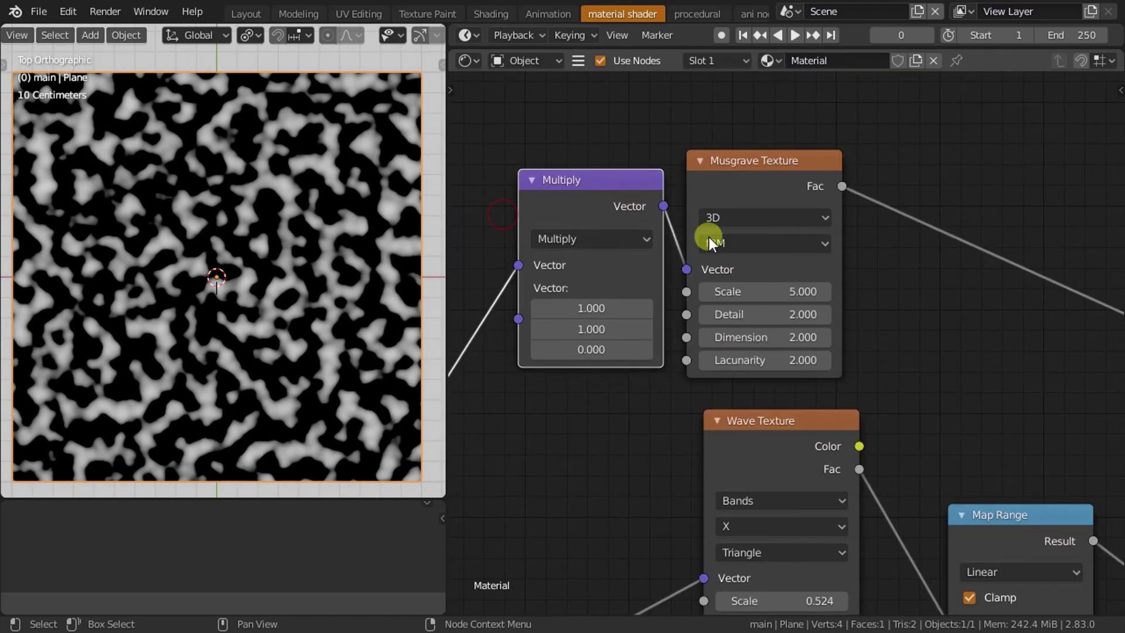
scroll(726, 343, up, 1)
Set the Musgrave Scale to 2 and Dimension to 0.
click(725, 343)
text(2)
key(Return)
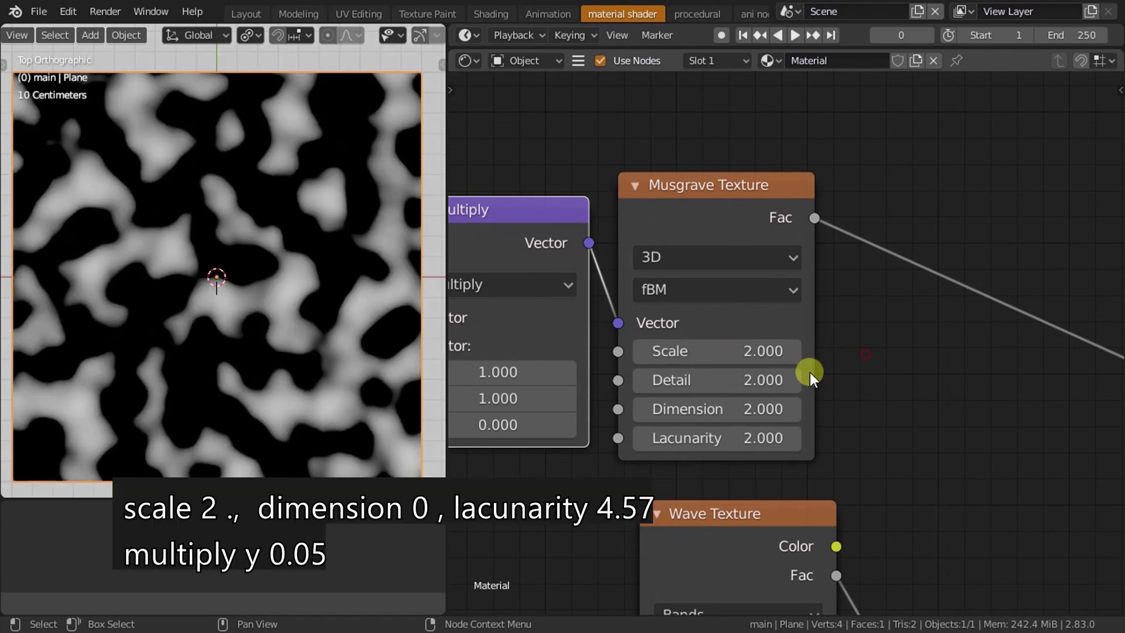
click(779, 404)
text(0)
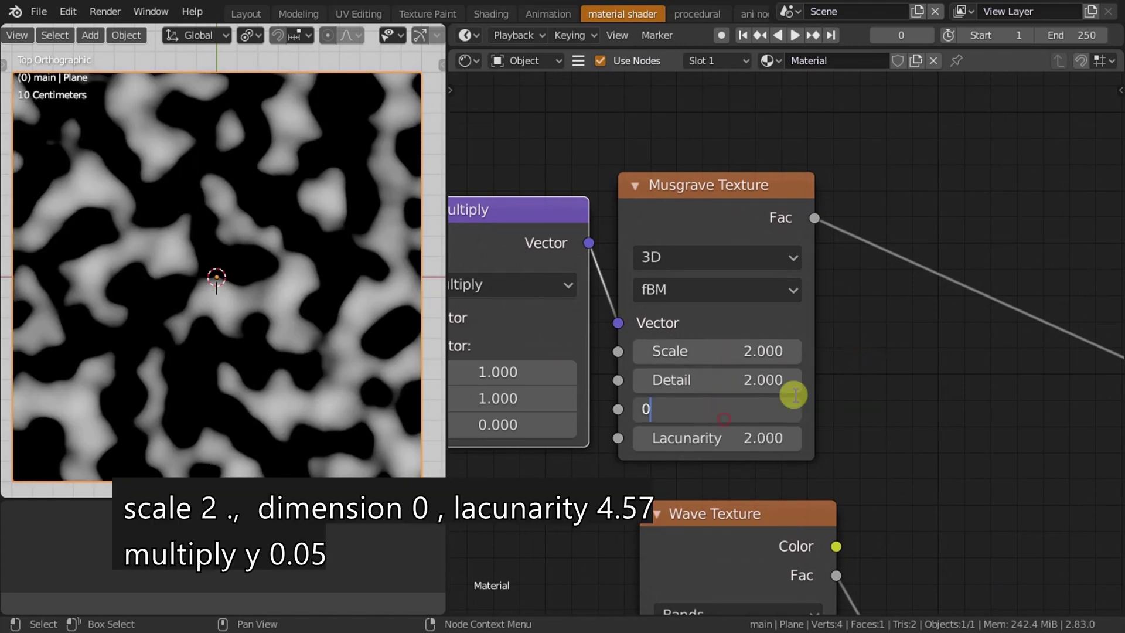
key(Return)
Set the Multiply node's Y factor to 0.05 to stretch the noise into vertical streaks.
middle_drag(944, 364, 793, 377)
scroll(901, 287, up, 2)
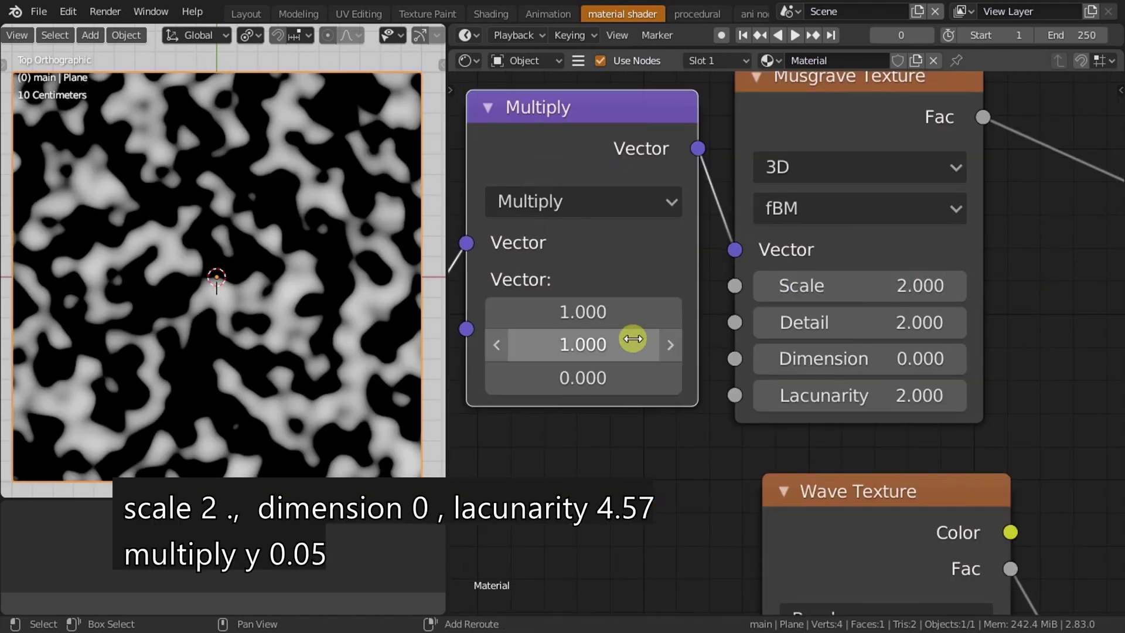
mouse_move(628, 344)
mouse_down()
mouse_move(495, 324)
mouse_move(303, 335)
mouse_up()
scroll(304, 335, down, 3)
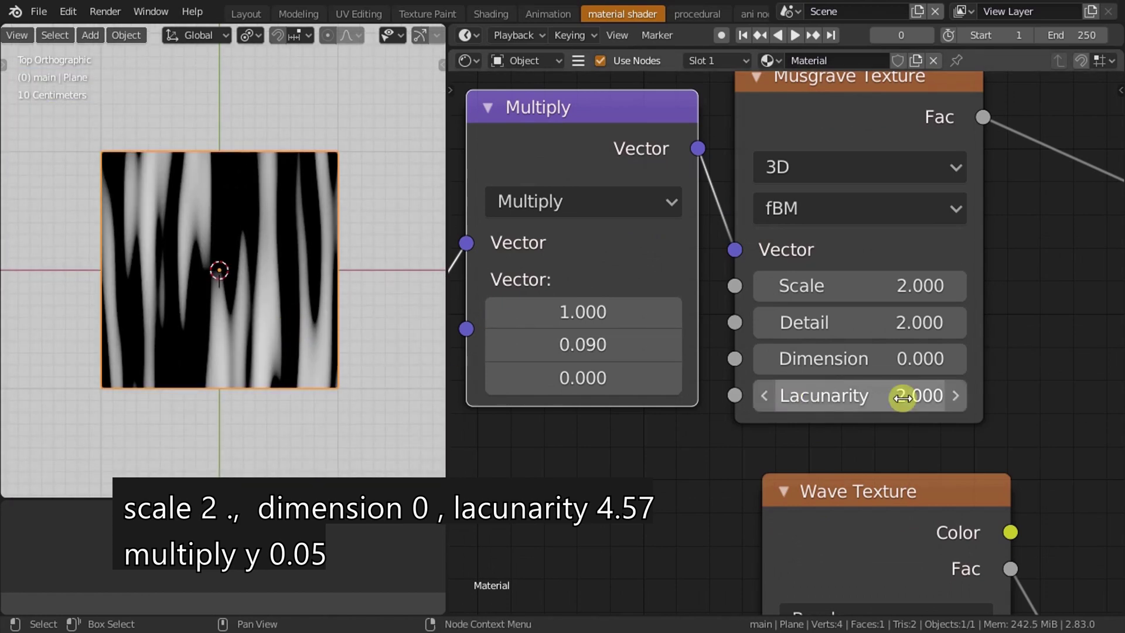
drag(929, 394, 820, 409)
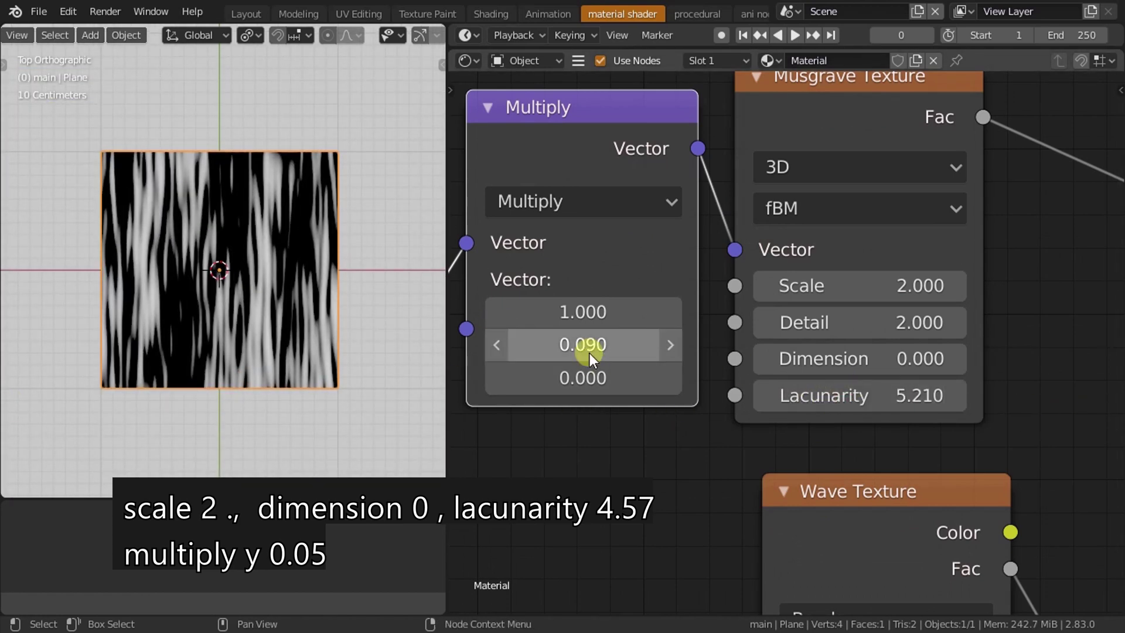
drag(588, 346, 586, 348)
Fine-tune the Musgrave Detail to 2.06 and Lacunarity to 4.54.
middle_drag(964, 405, 855, 420)
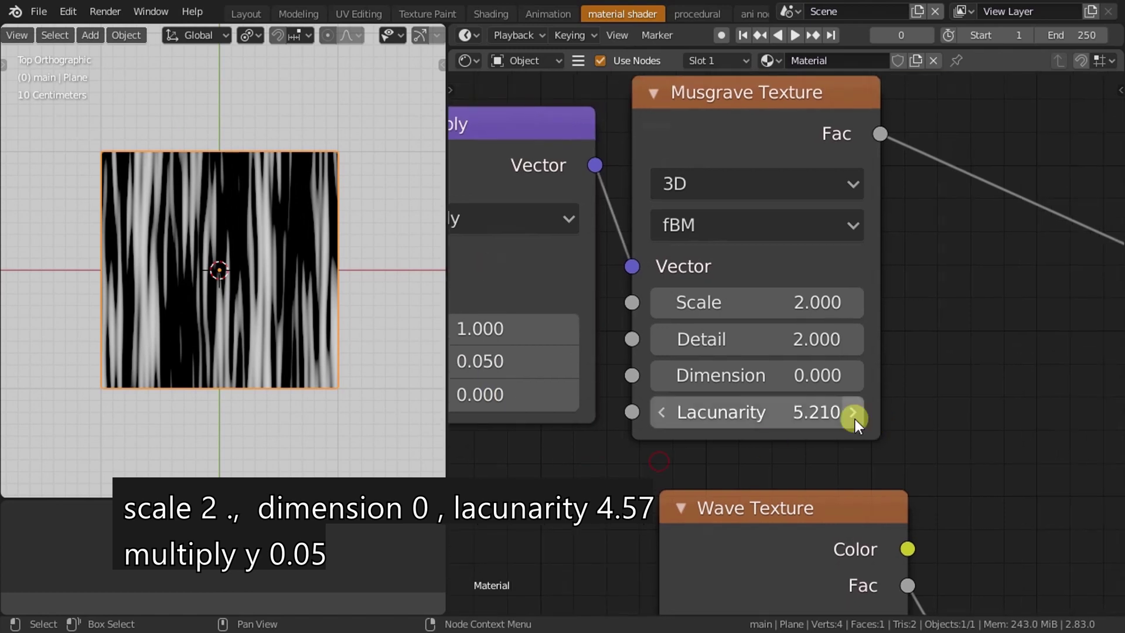
scroll(855, 419, up, 2)
mouse_move(812, 341)
mouse_down()
mouse_move(870, 342)
mouse_move(834, 340)
mouse_up()
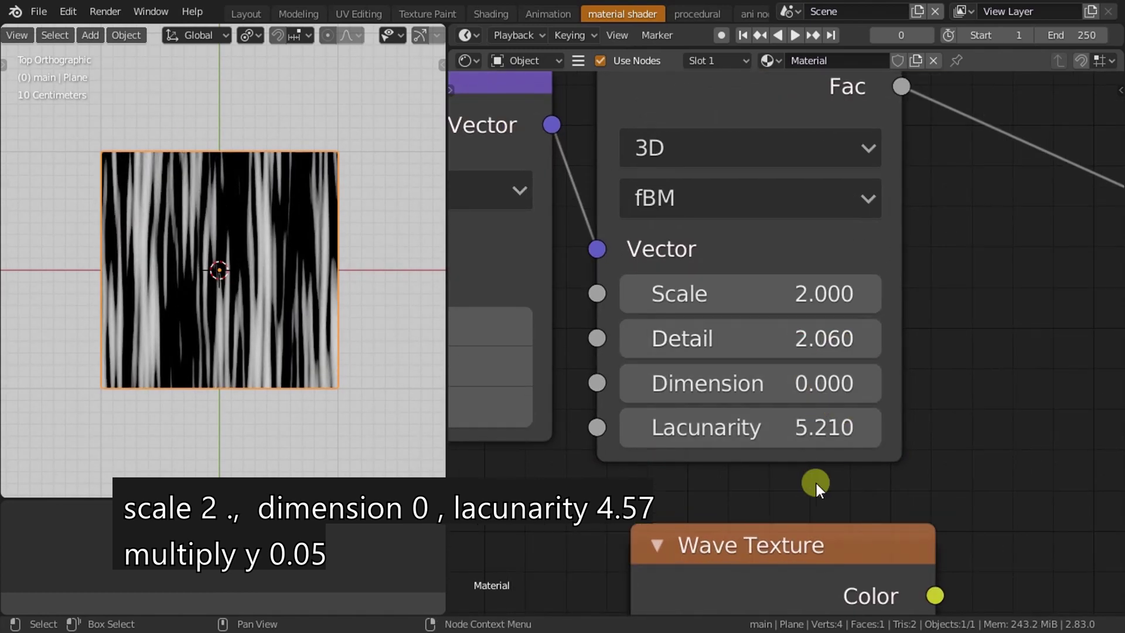
drag(712, 416, 783, 408)
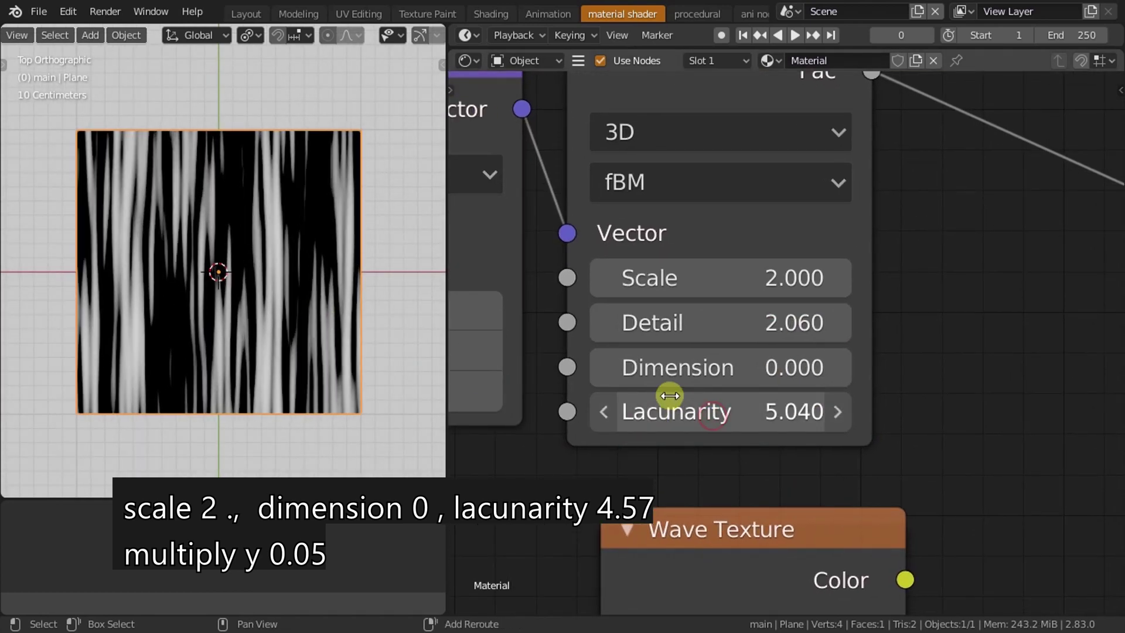
scroll(979, 439, down, 3)
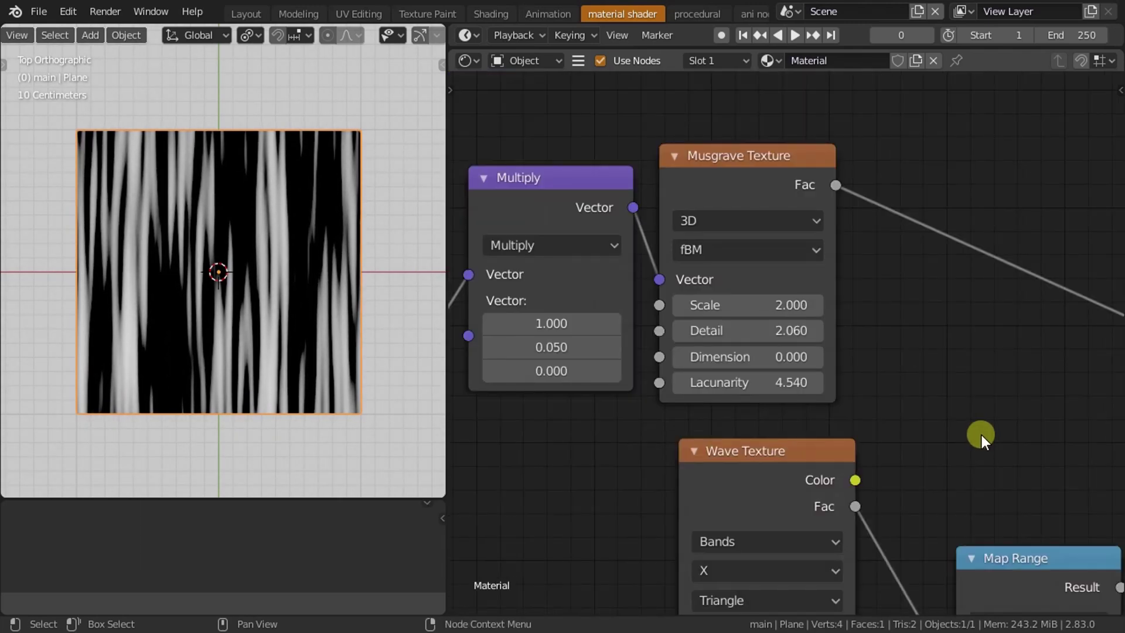
scroll(748, 414, down, 2)
middle_drag(748, 414, 710, 364)
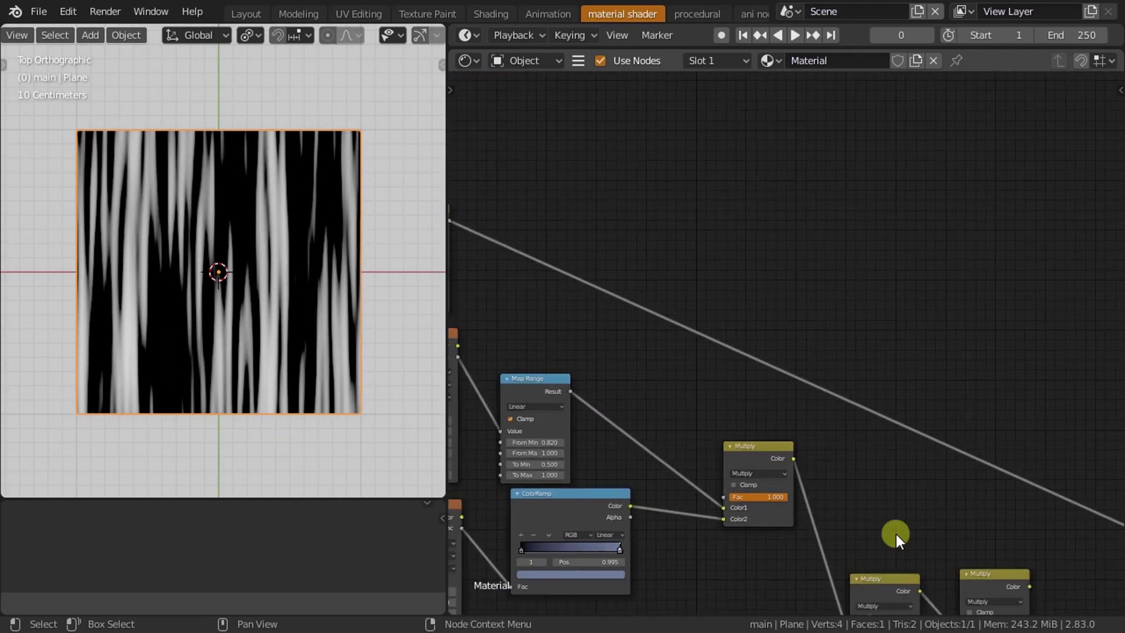
Duplicate the last Multiply node at the end of the chain.
scroll(895, 533, down, 3)
middle_drag(810, 501, 706, 417)
key(shift+d)
click(747, 403)
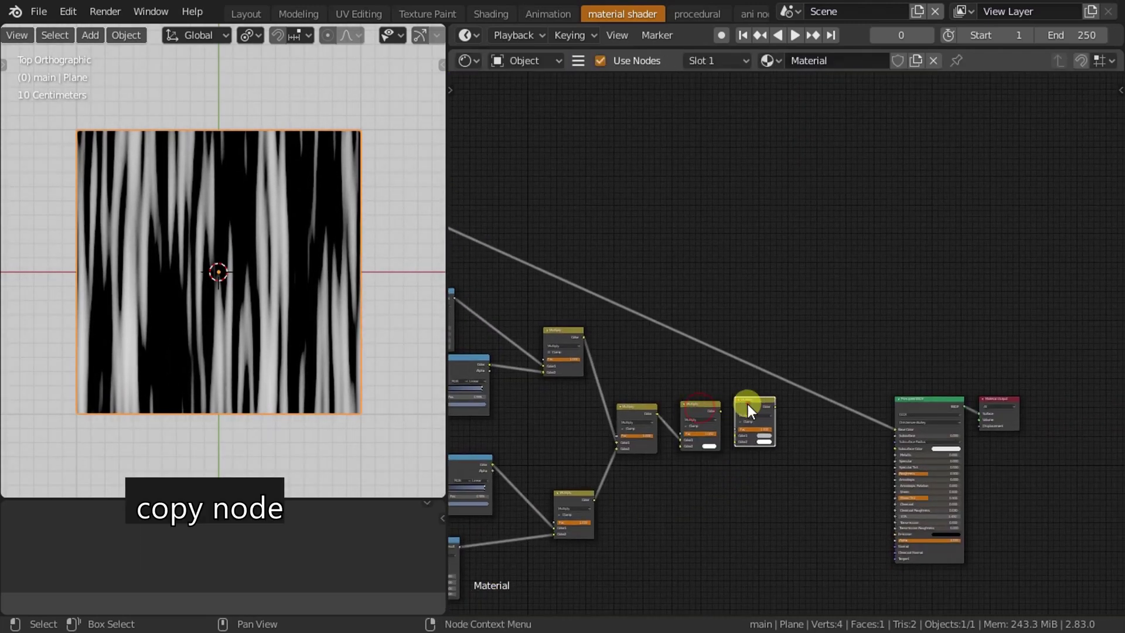
scroll(846, 422, down, 3)
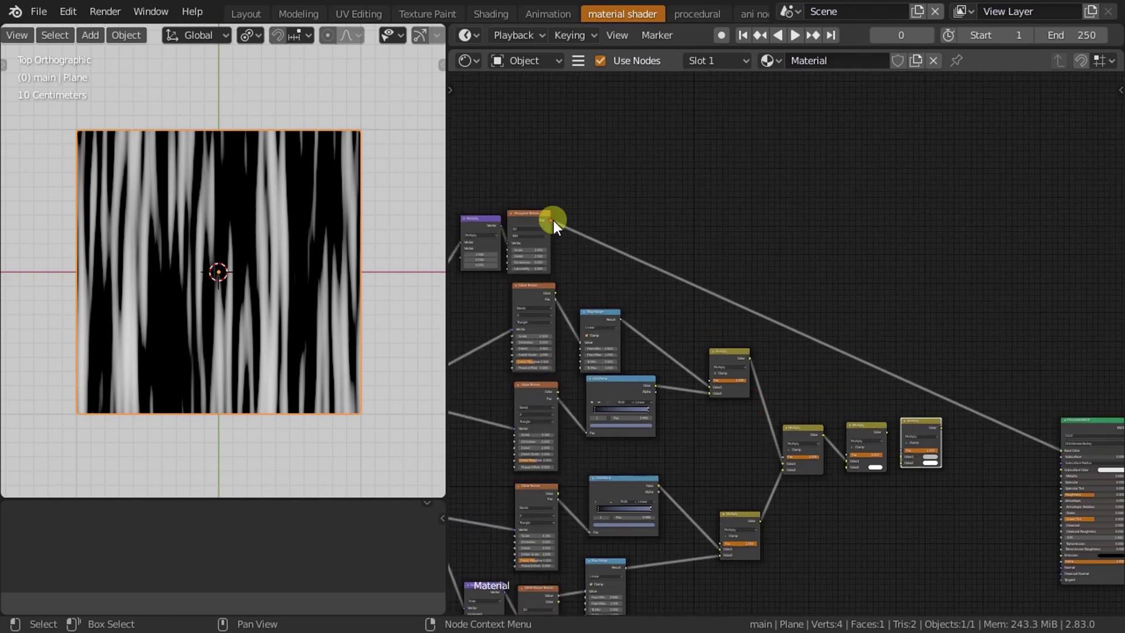
Wire the Musgrave output and the previous Multiply result into the new Multiply node.
drag(550, 223, 906, 466)
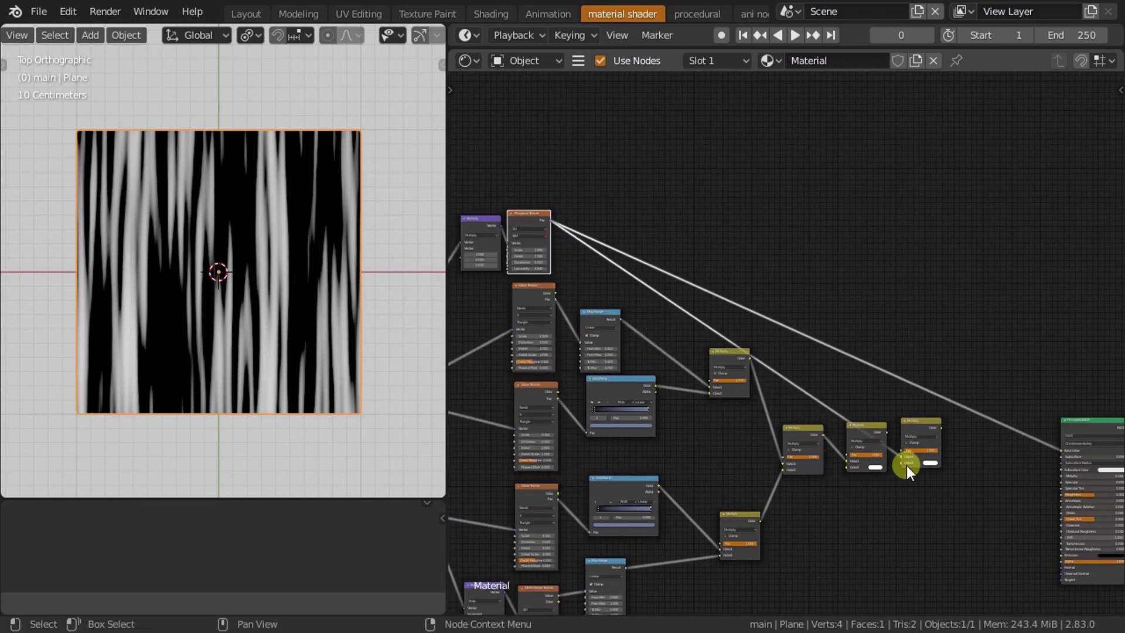
scroll(804, 479, up, 4)
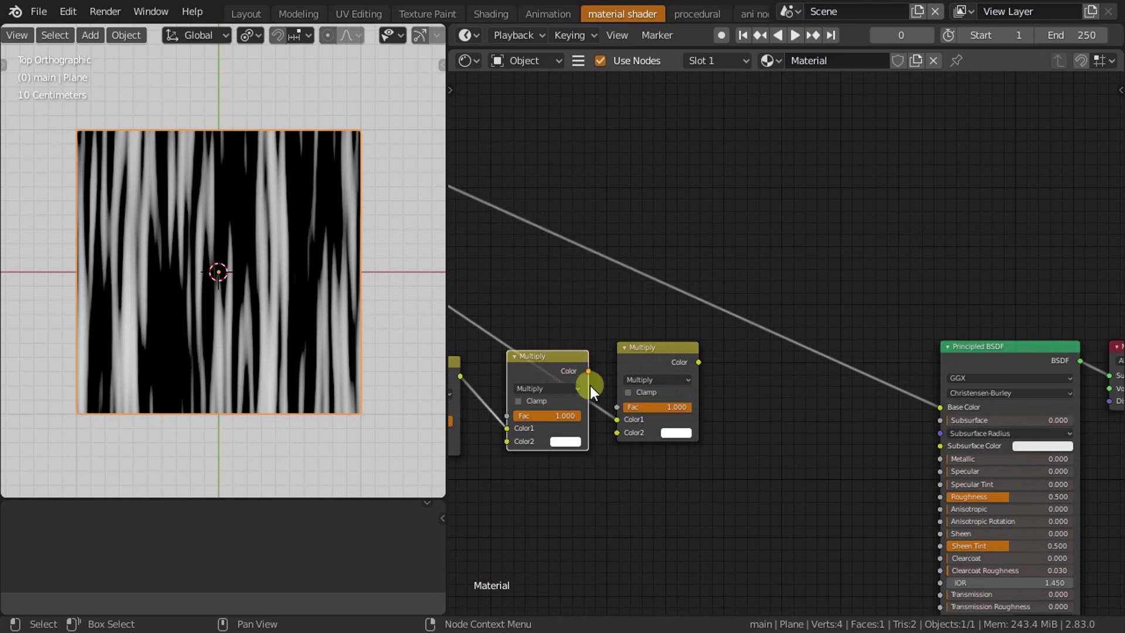
drag(589, 371, 615, 432)
drag(638, 375, 663, 336)
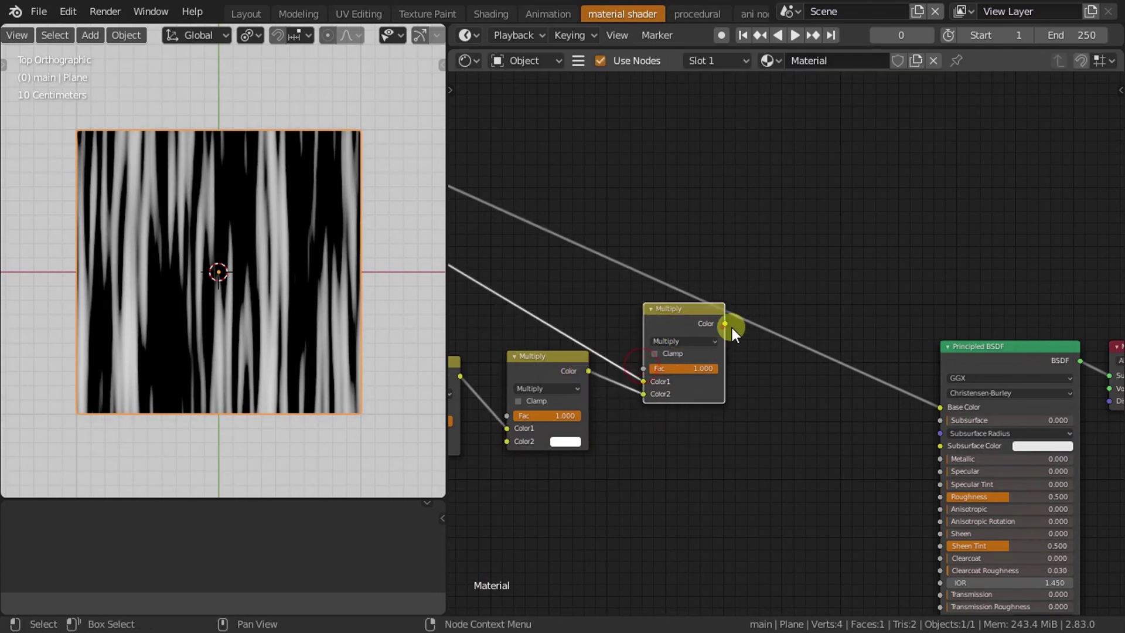
drag(732, 328, 953, 409)
scroll(1004, 502, down, 2)
scroll(710, 321, up, 2)
Insert a Map Range node onto the Musgrave Fac link.
middle_drag(962, 419, 755, 360)
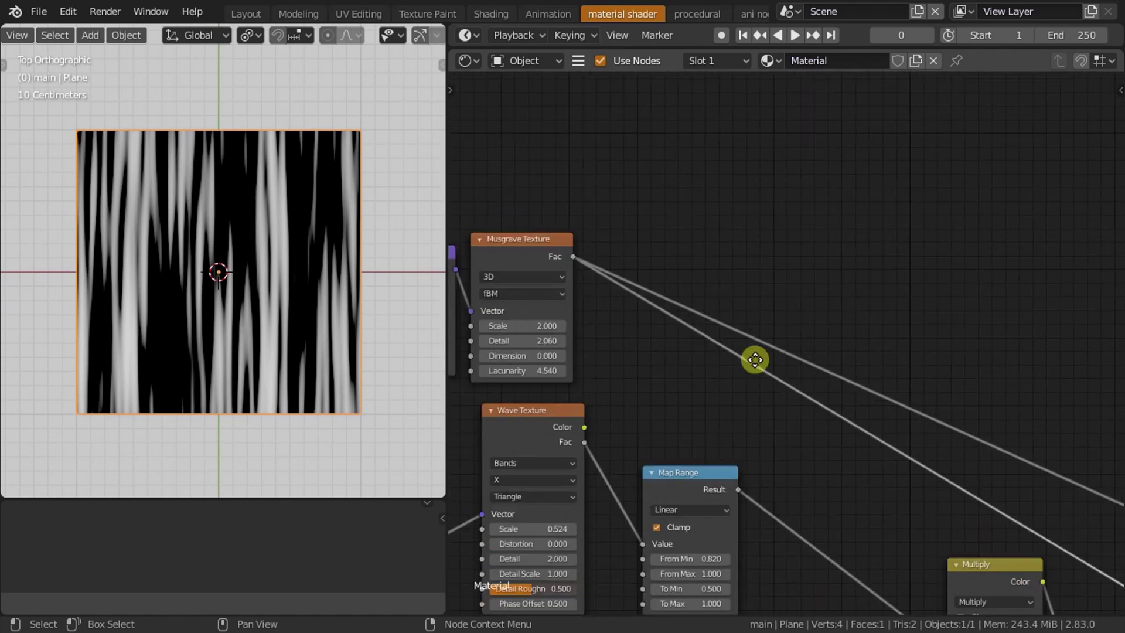
key(shift+a)
text(ma)
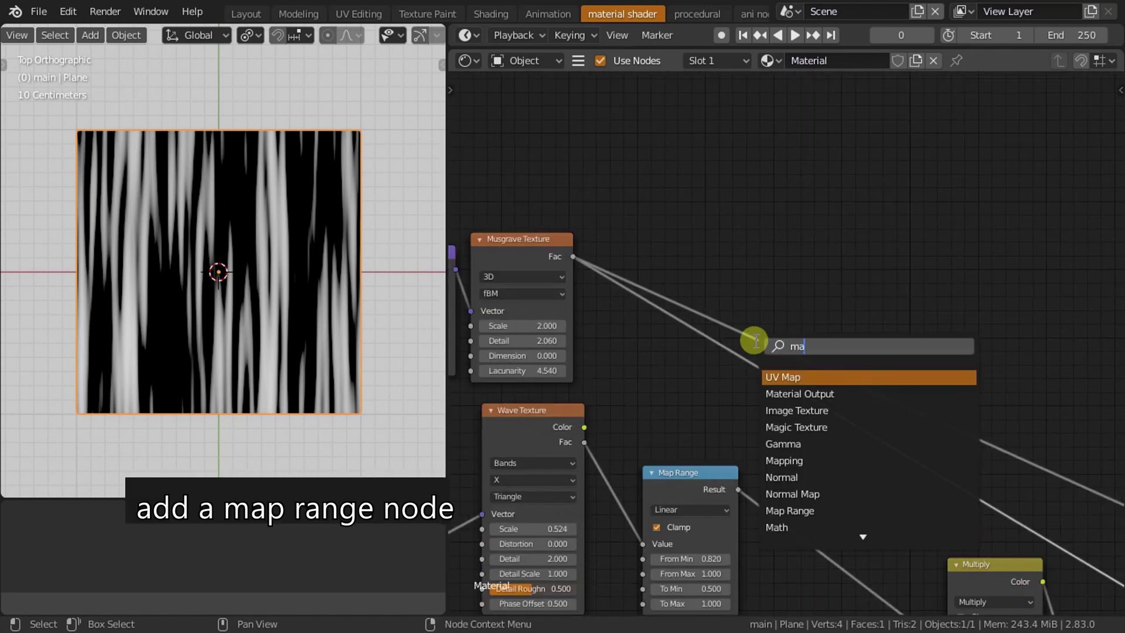
text(p)
click(790, 427)
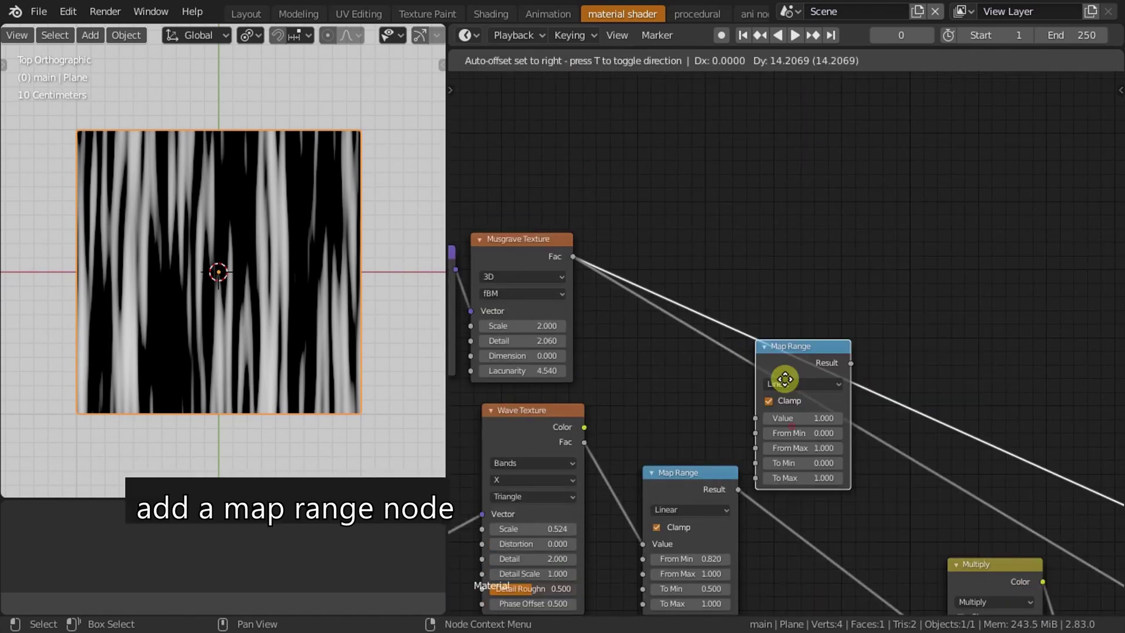
click(746, 248)
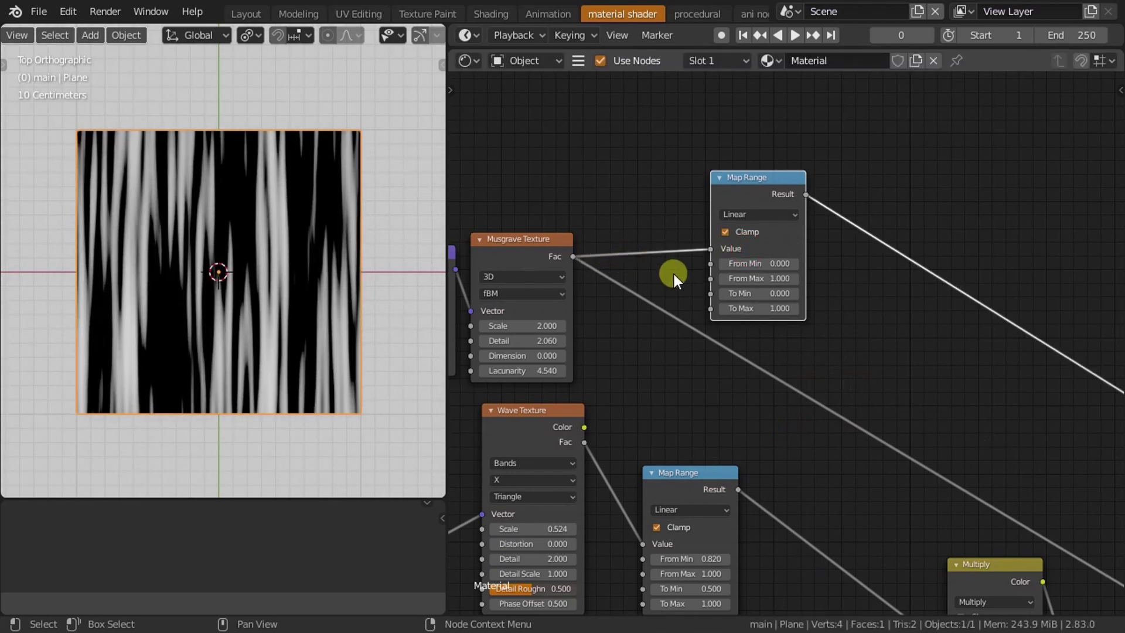
scroll(1028, 409, down, 2)
mouse_move(1025, 406)
middle_down()
mouse_move(765, 352)
mouse_move(721, 319)
middle_up()
scroll(850, 345, up, 2)
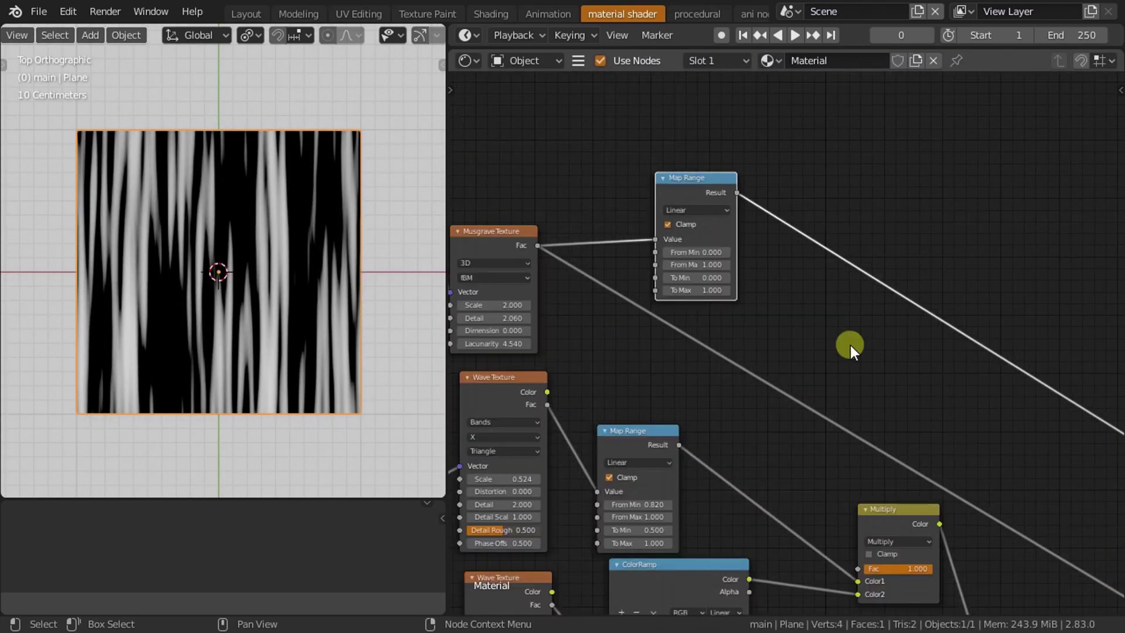
middle_drag(849, 345, 866, 462)
scroll(865, 461, up, 2)
scroll(799, 374, up, 1)
scroll(771, 306, up, 1)
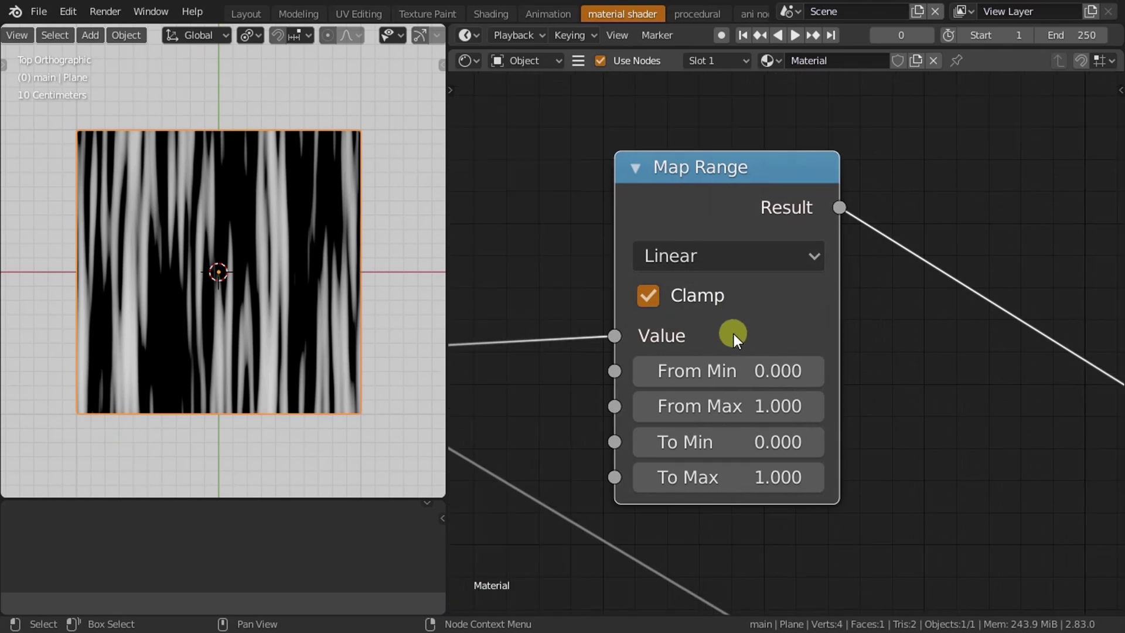
Turn off Map Range Clamp and set From Min 0.5, To Min 0.78, To Max 0.94.
click(746, 375)
text(0.5)
click(951, 419)
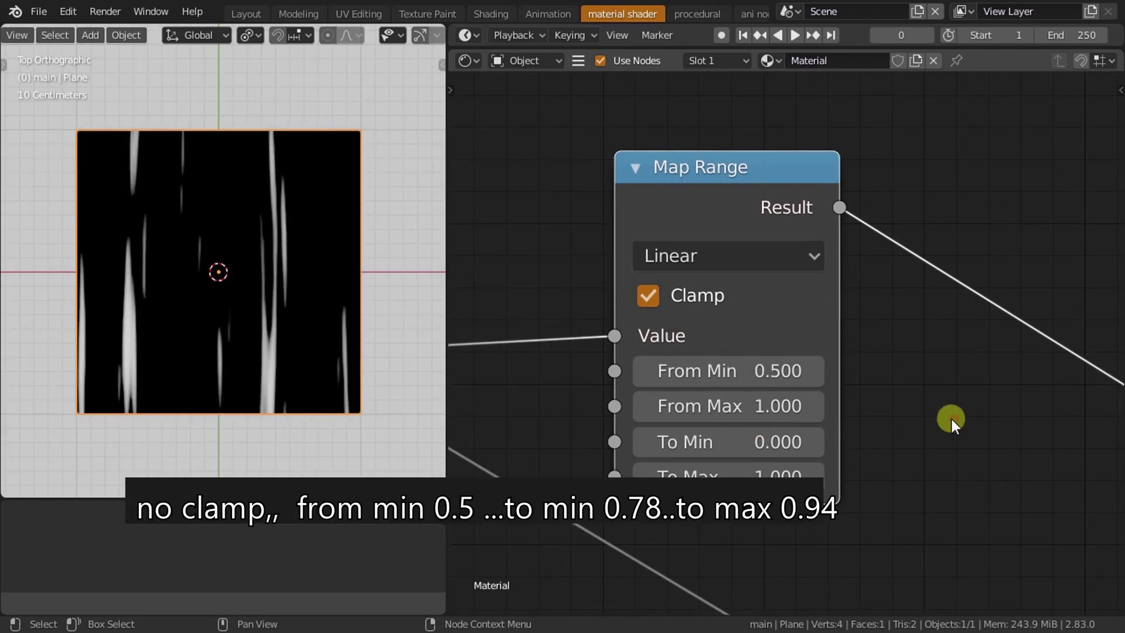
click(654, 295)
scroll(732, 363, up, 1)
shift+scroll(744, 410, down, 2)
drag(730, 389, 758, 389)
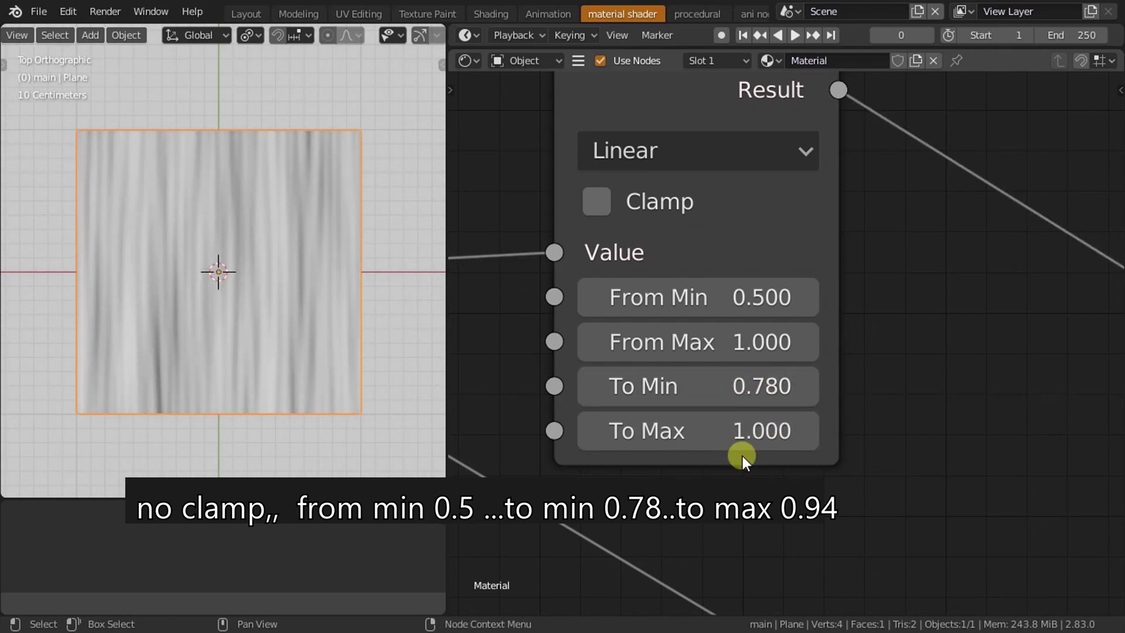
drag(743, 430, 706, 430)
scroll(711, 432, down, 5)
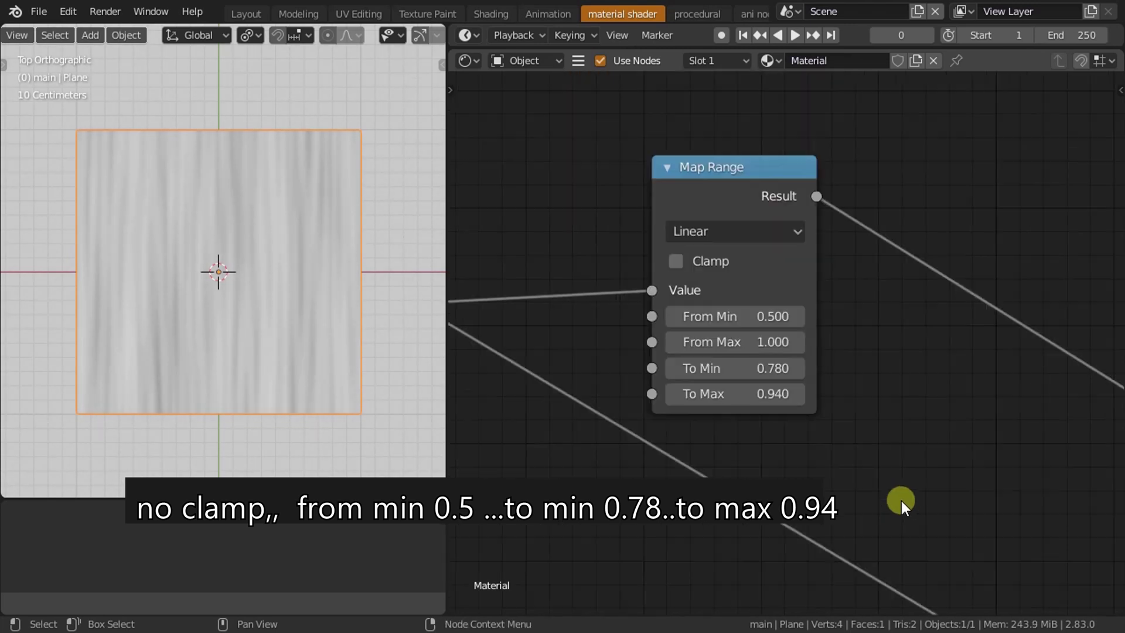
scroll(898, 502, down, 3)
middle_drag(899, 502, 782, 365)
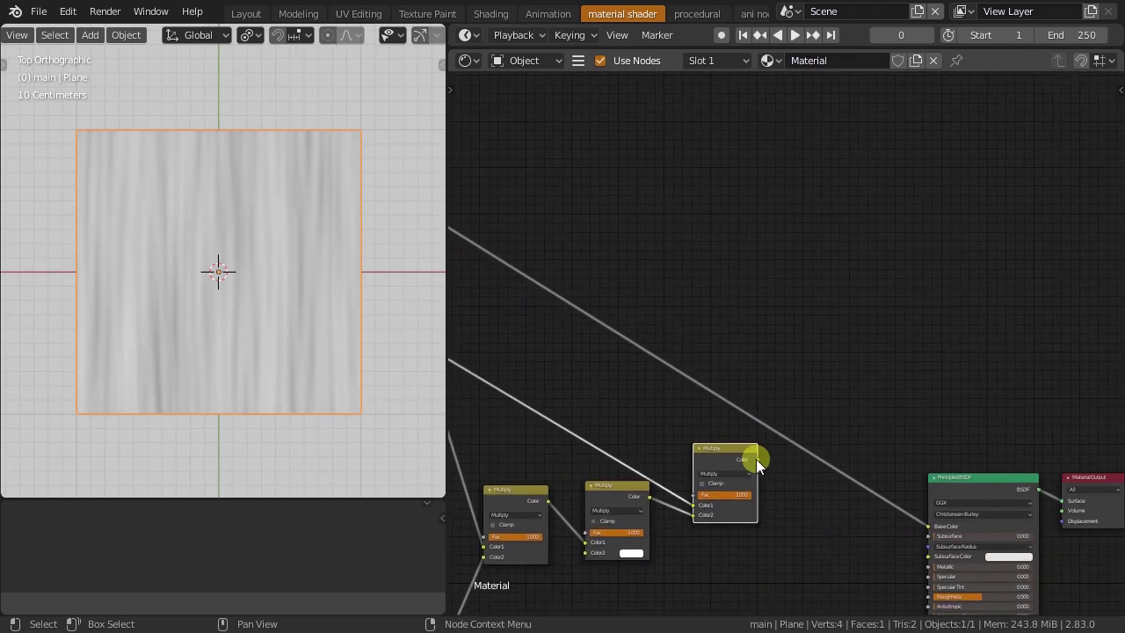
Connect Map Range Result to Multiply Color1 and the final Multiply to Principled BSDF Base Color.
mouse_move(757, 459)
mouse_down()
mouse_move(899, 523)
mouse_move(813, 395)
mouse_up()
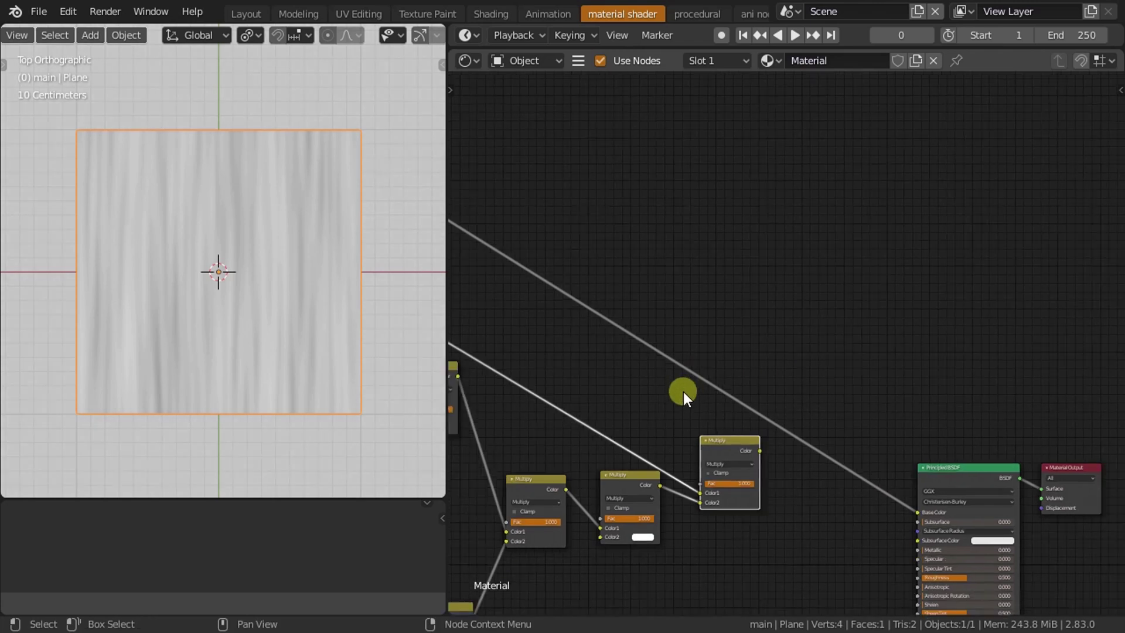
scroll(683, 392, down, 2)
drag(548, 199, 859, 484)
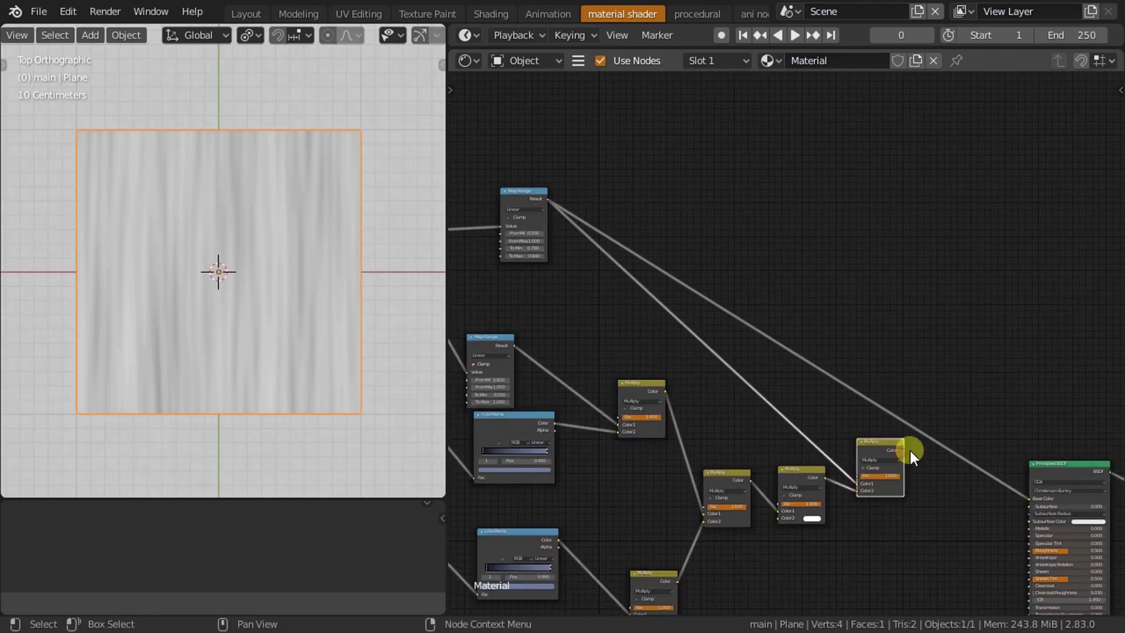
mouse_move(905, 450)
mouse_down()
mouse_move(1042, 504)
mouse_move(1034, 497)
mouse_up()
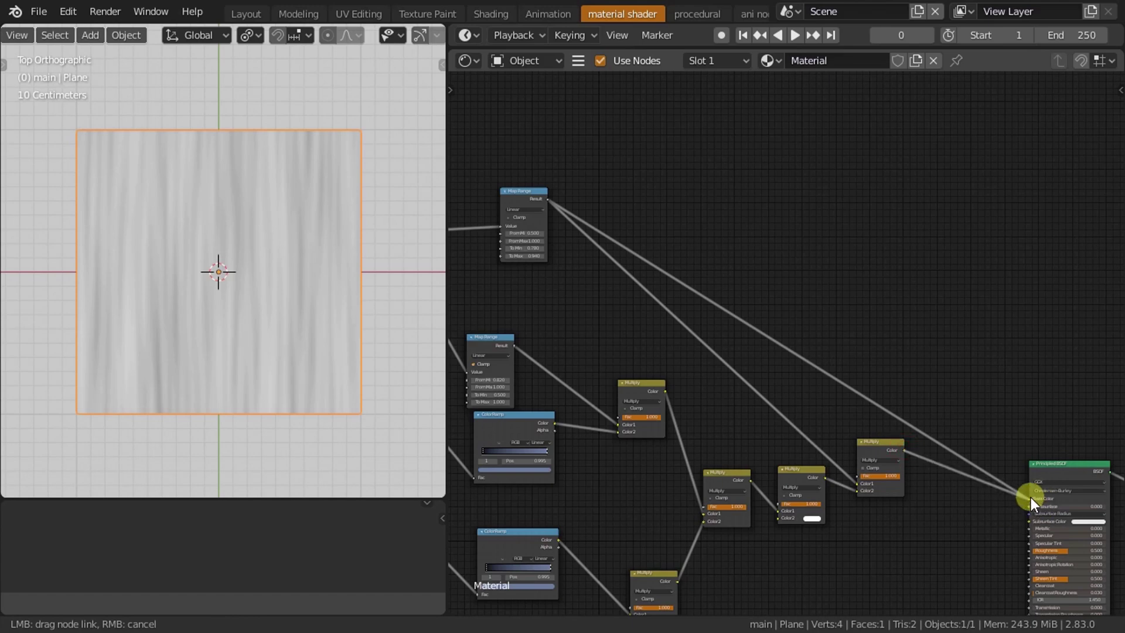
Orbit around the denim plane, then return to a straight top view.
scroll(289, 252, up, 3)
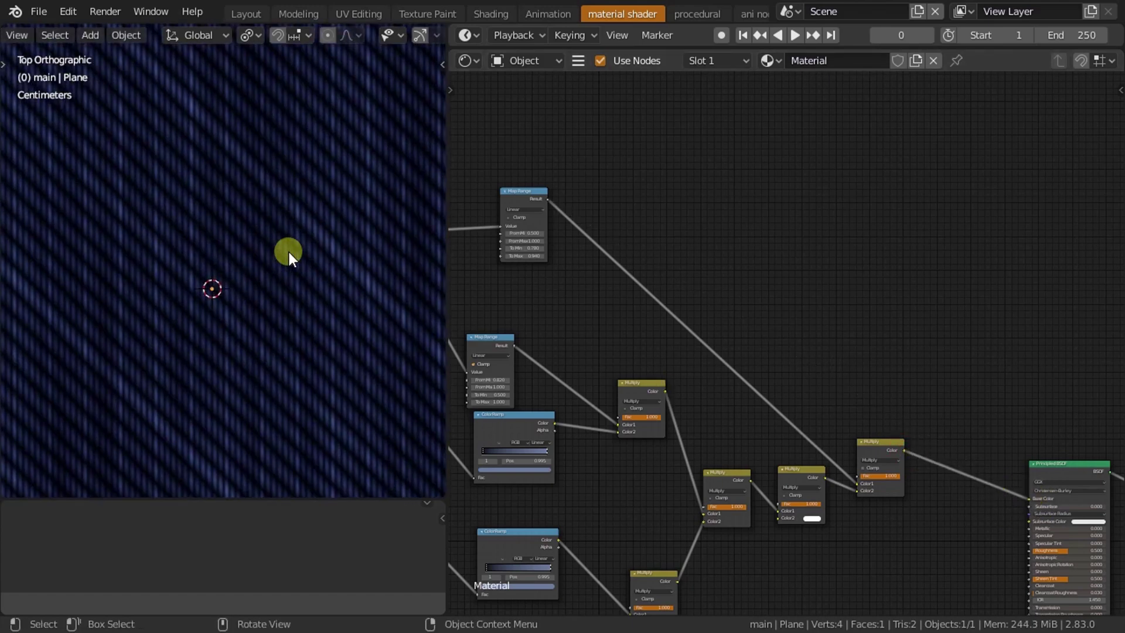
scroll(289, 252, down, 2)
mouse_move(287, 252)
middle_down()
mouse_move(277, 252)
mouse_move(277, 210)
mouse_move(273, 226)
middle_up()
scroll(276, 205, down, 3)
scroll(275, 228, up, 4)
scroll(275, 230, down, 3)
scroll(274, 237, up, 2)
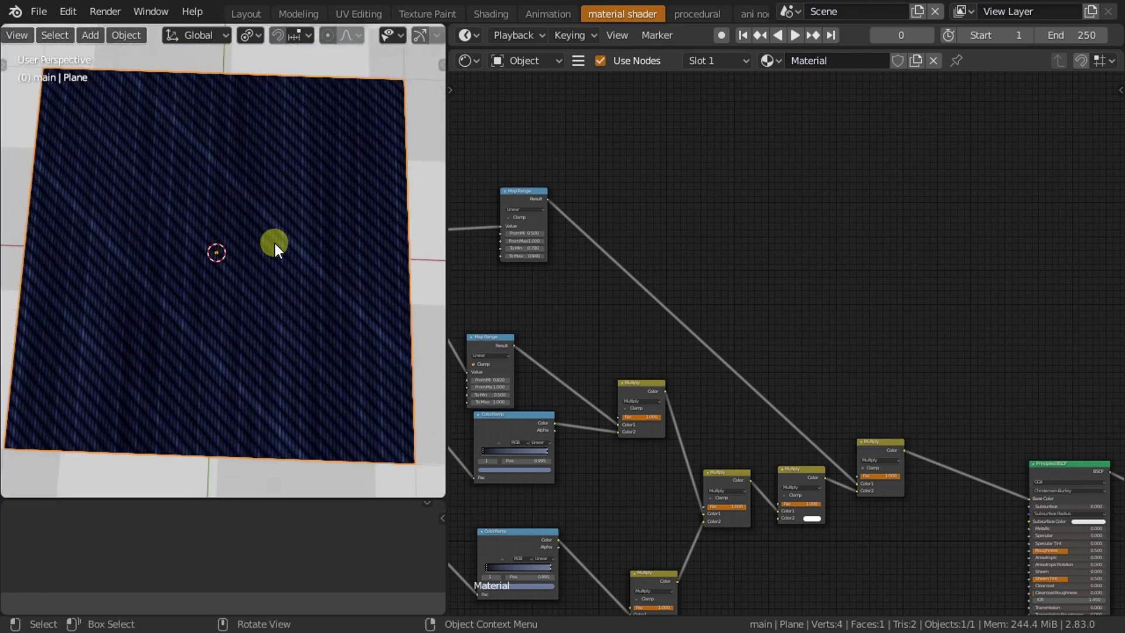
middle_drag(273, 241, 273, 244)
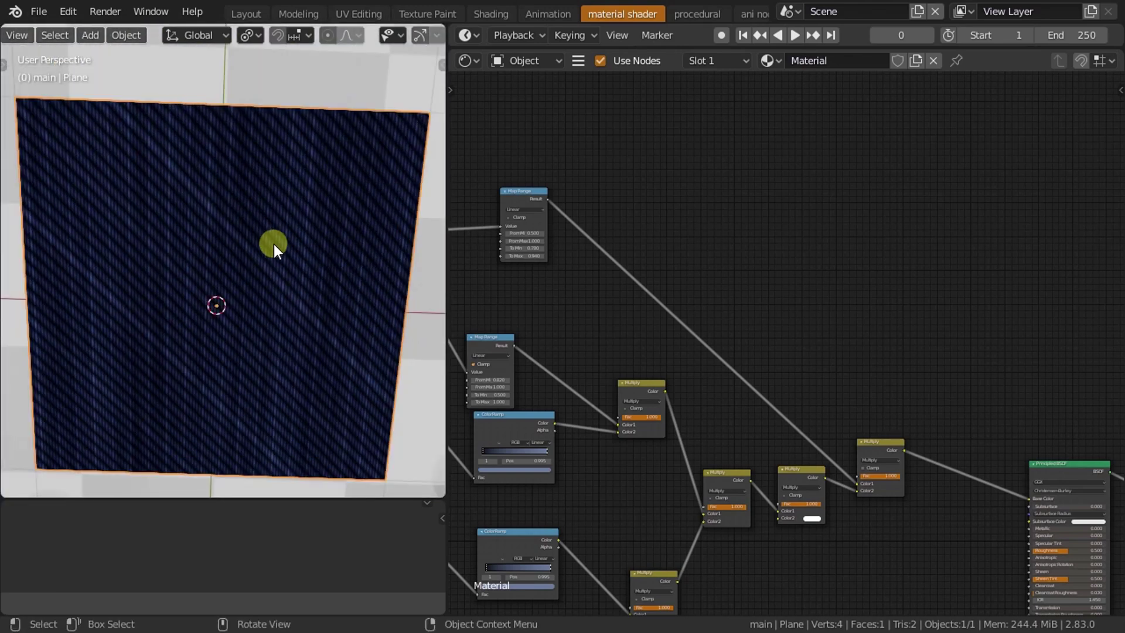
key(KP_7)
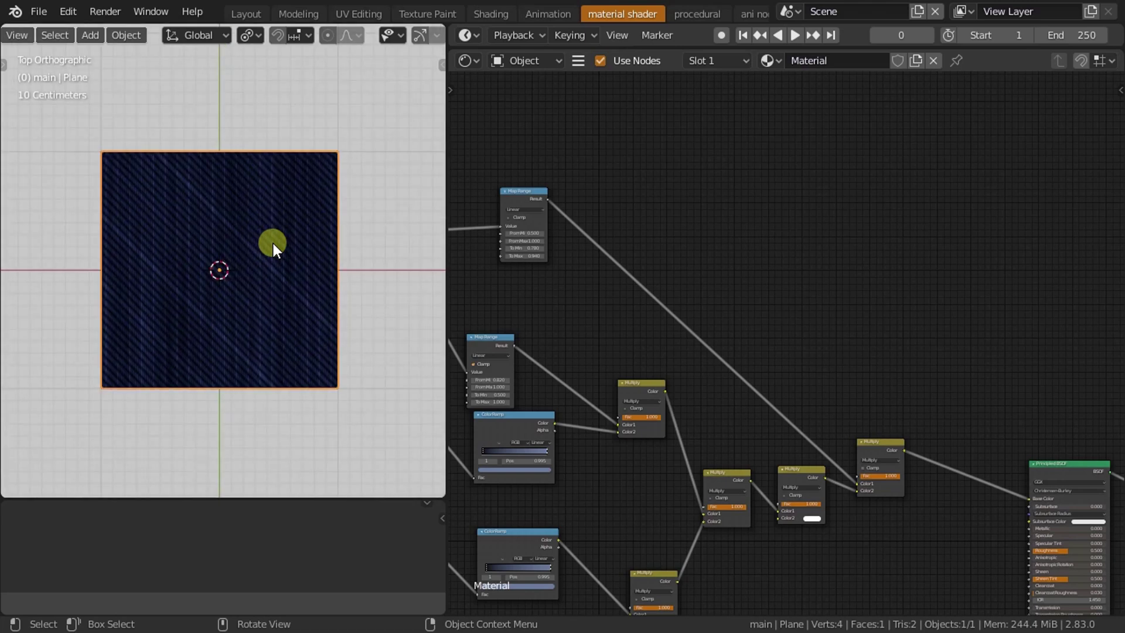
Move the Map Range node beside the Musgrave node.
scroll(273, 244, up, 2)
scroll(273, 243, up, 1)
scroll(781, 259, down, 3)
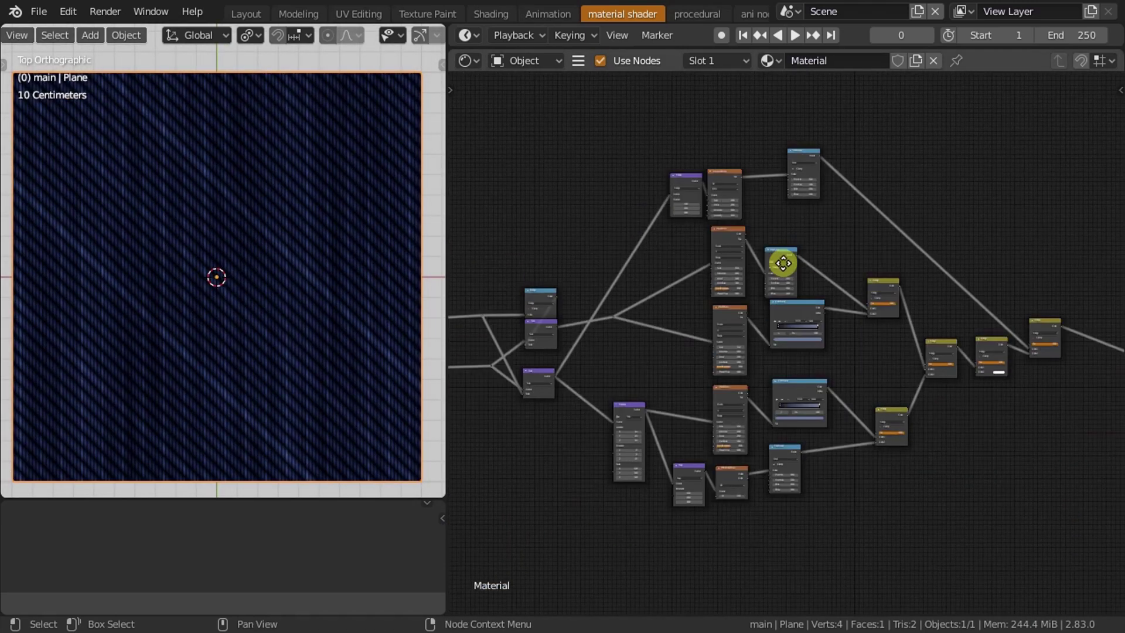
scroll(781, 259, up, 2)
scroll(746, 375, up, 2)
drag(766, 227, 711, 282)
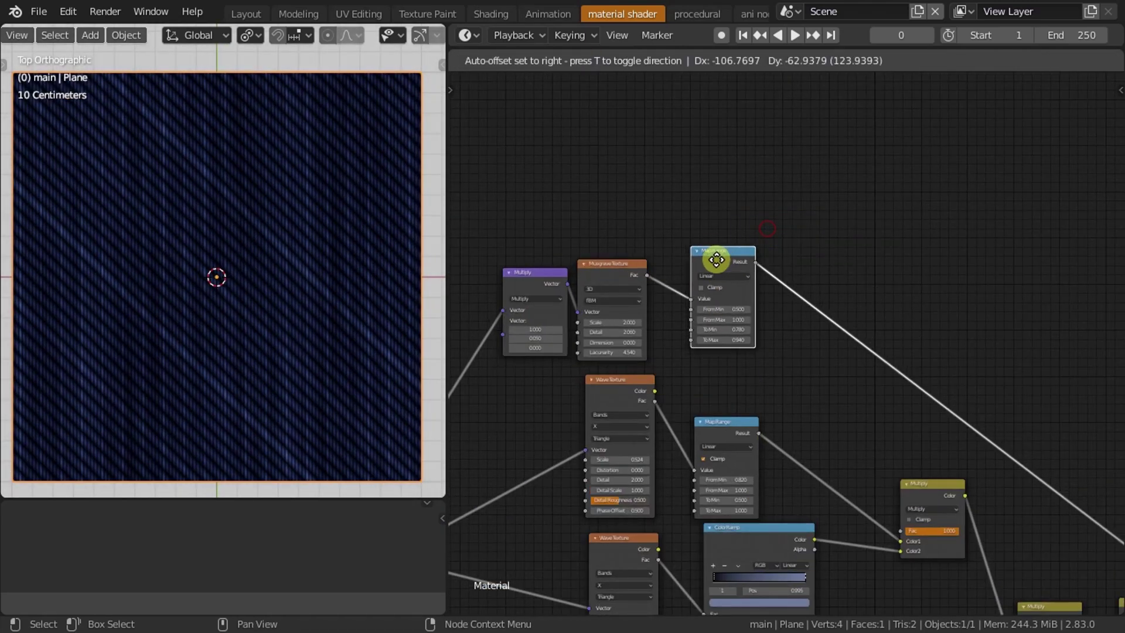
scroll(710, 281, down, 2)
scroll(743, 364, down, 2)
scroll(730, 367, up, 1)
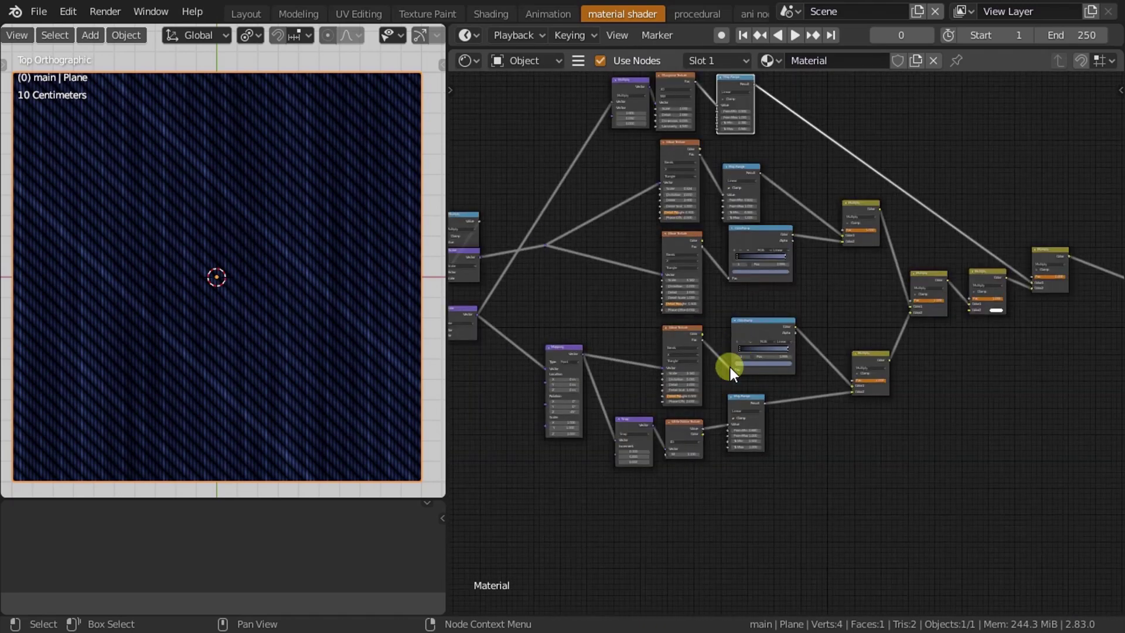
scroll(726, 328, up, 1)
scroll(723, 291, up, 2)
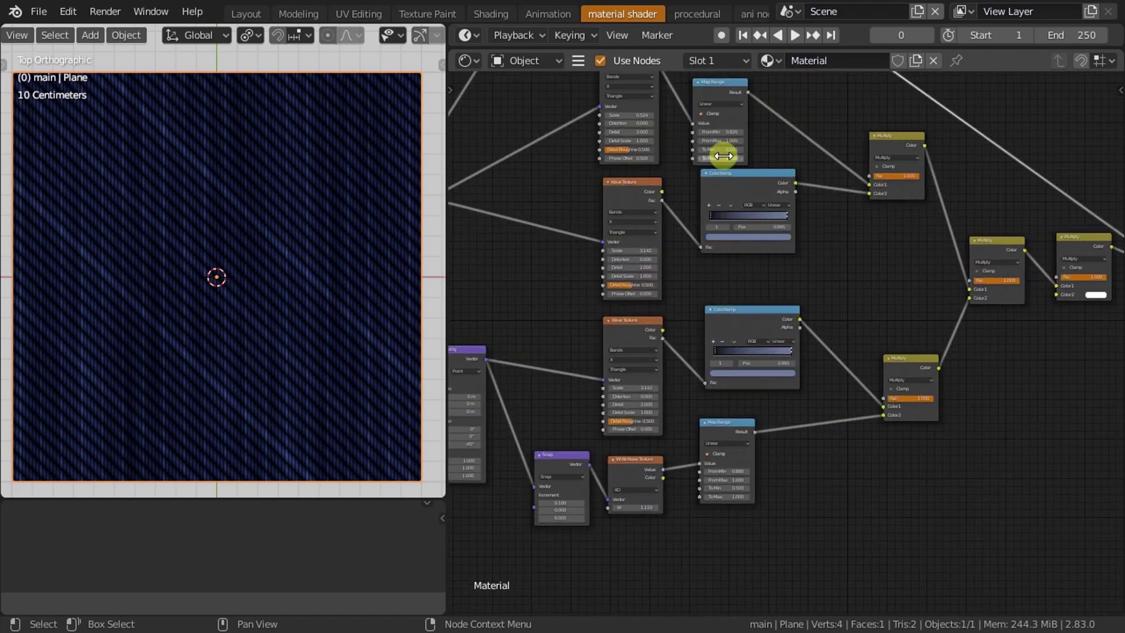
scroll(624, 403, down, 1)
scroll(624, 403, down, 1)
Pan the node editor to reveal the Value and Texture Coordinate nodes.
middle_drag(660, 384, 863, 368)
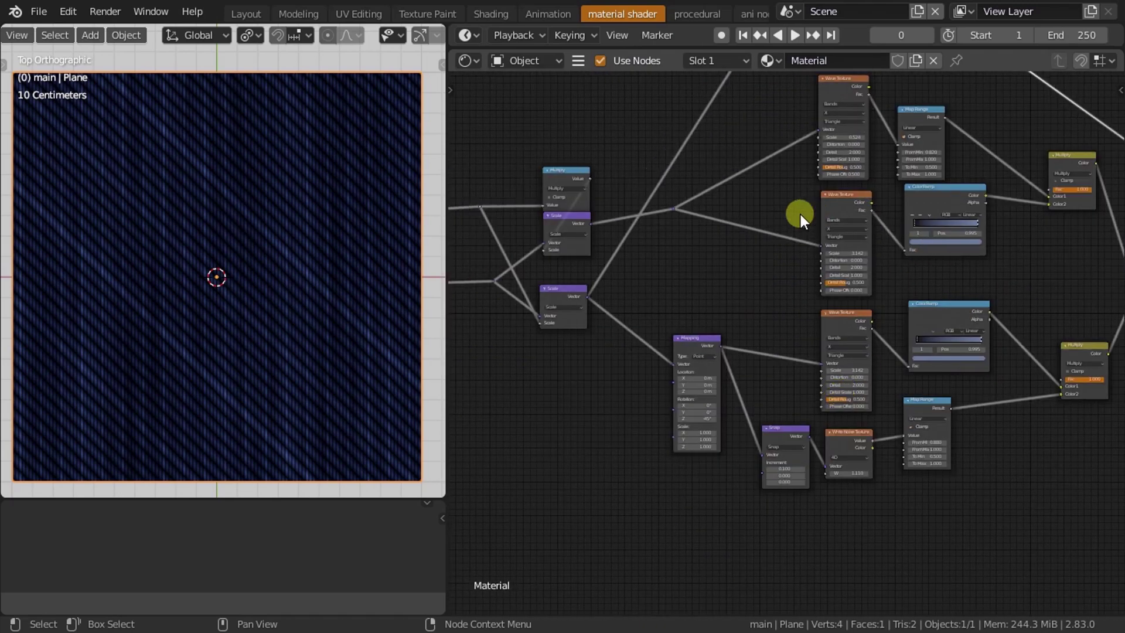
middle_drag(767, 173, 753, 423)
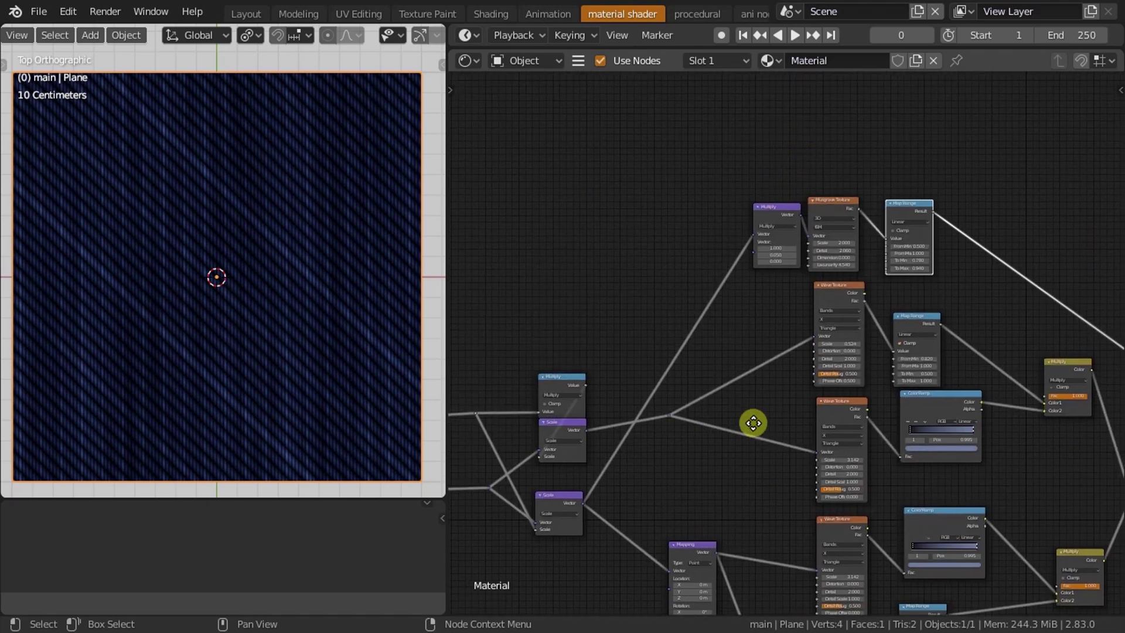
middle_drag(550, 479, 759, 479)
scroll(890, 433, right, 3)
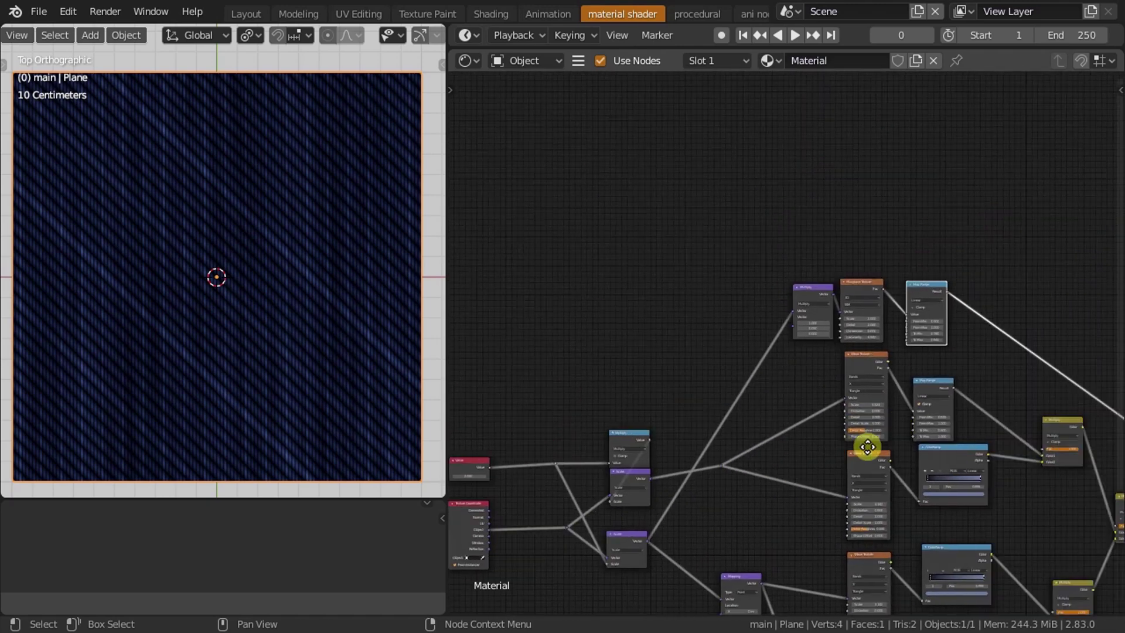
scroll(853, 422, up, 2)
scroll(790, 399, up, 3)
key(shift+a)
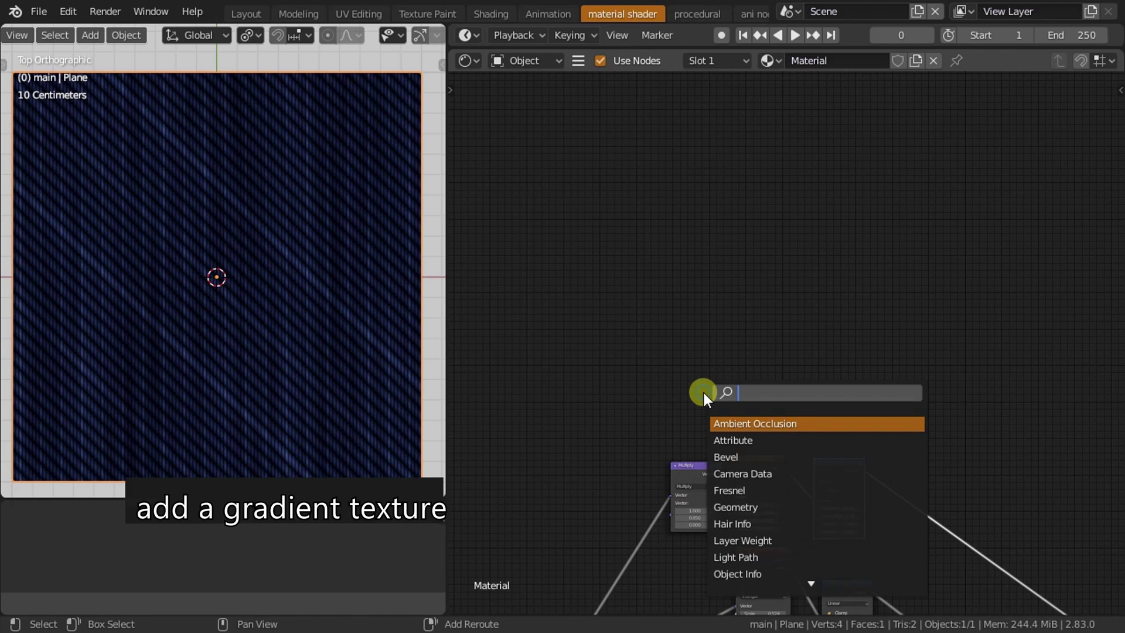
Add a Gradient Texture above the Musgrave group and place a reroute on the vector link.
text(gra)
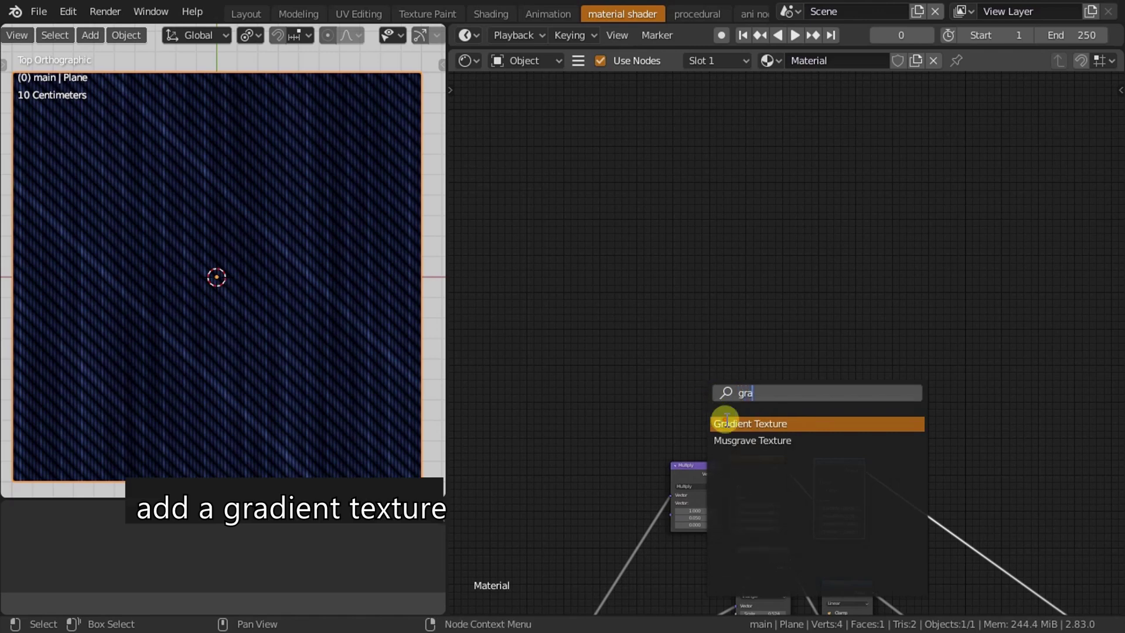
click(727, 423)
click(694, 402)
middle_drag(693, 402, 813, 278)
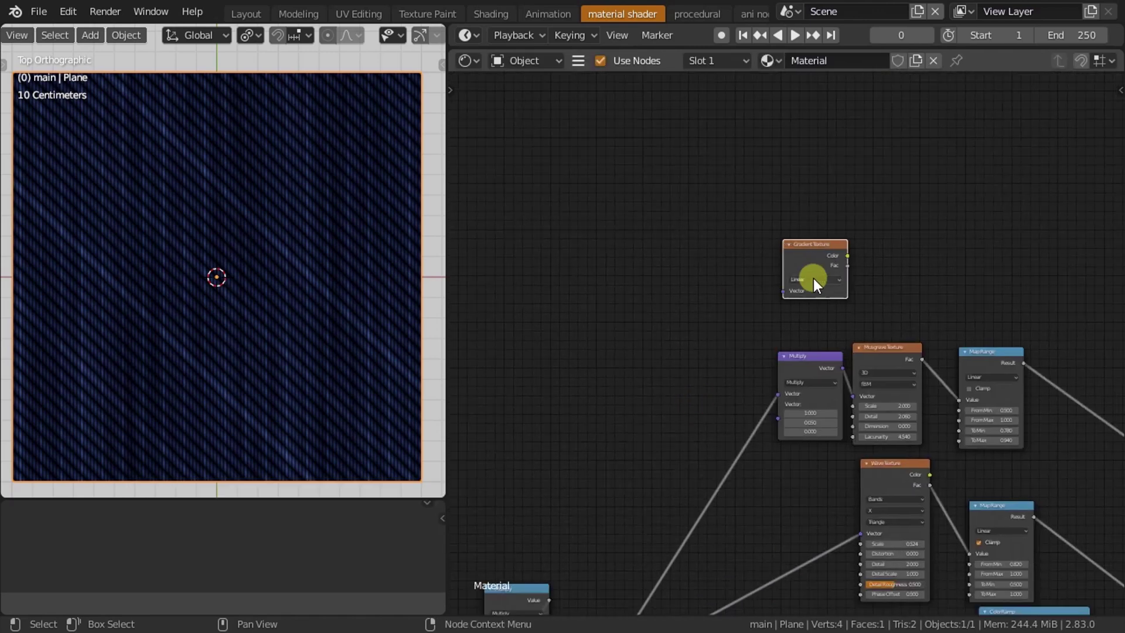
scroll(817, 294, up, 1)
shift+scroll(781, 272, down, 3)
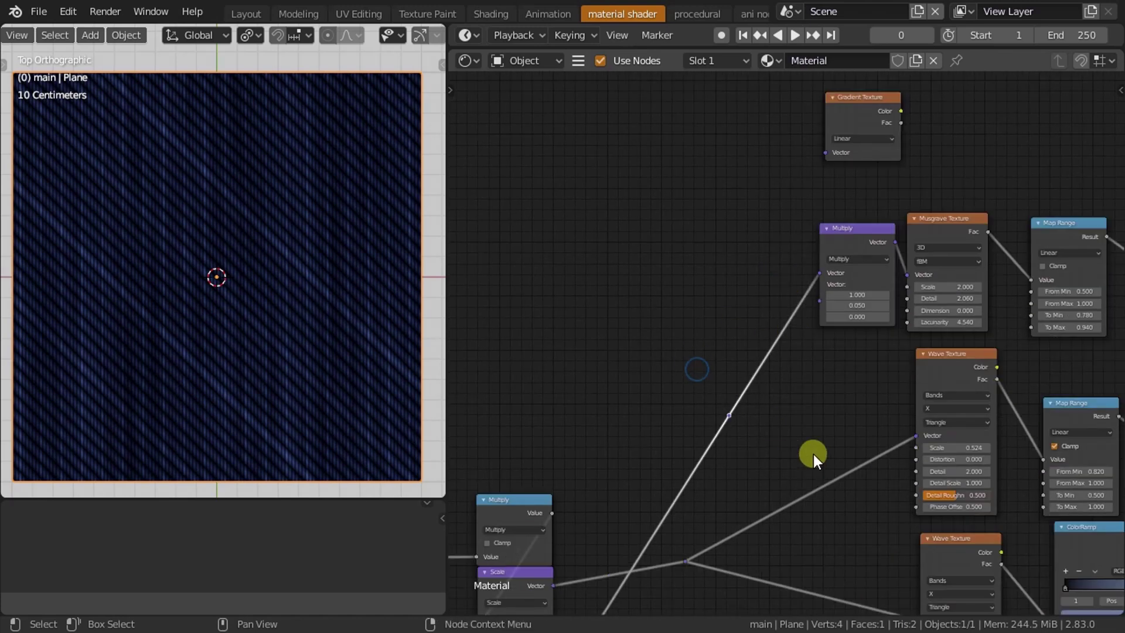
key(g)
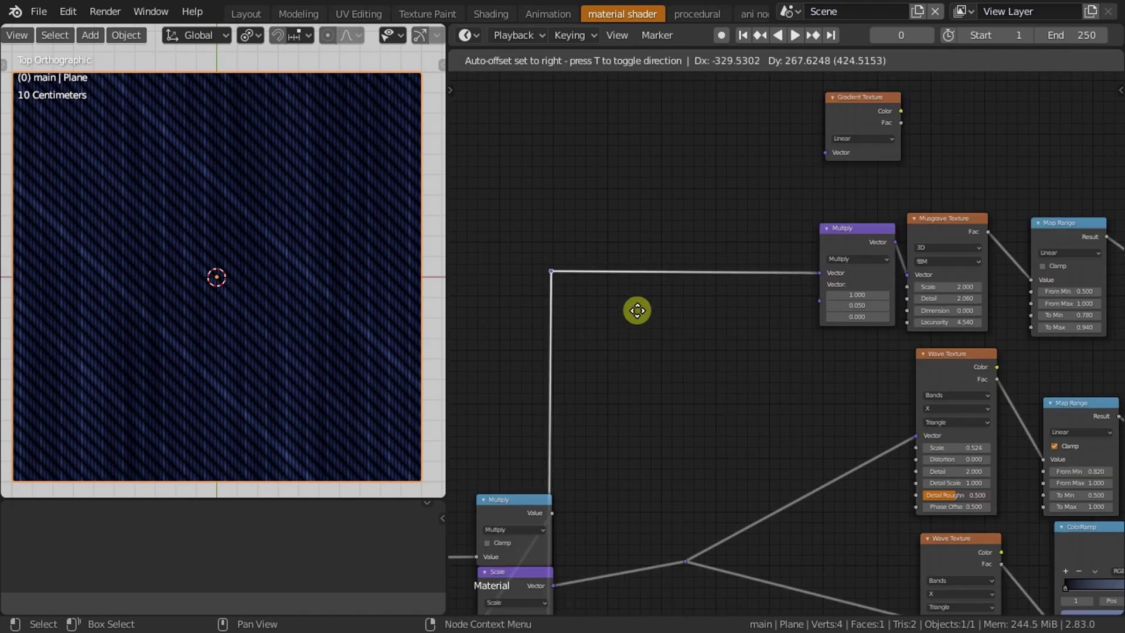
click(637, 311)
Duplicate the vector Multiply as a Scale node, wiring reroute → Scale → Gradient Texture vector.
scroll(627, 321, up, 2)
click(870, 378)
key(shift+d)
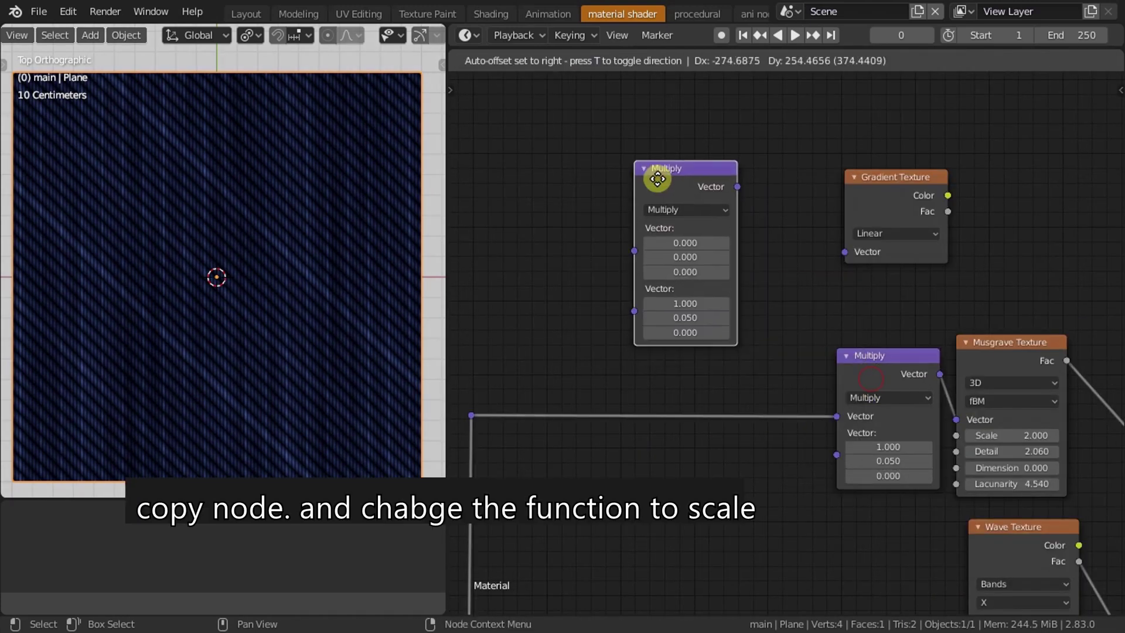
click(657, 178)
click(683, 210)
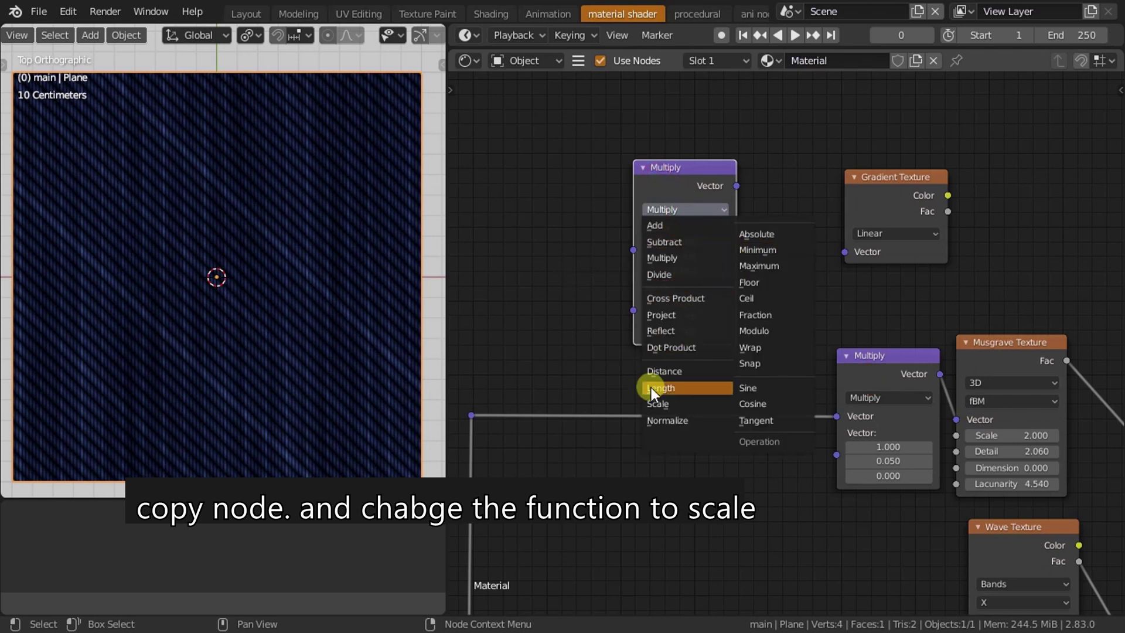
click(650, 403)
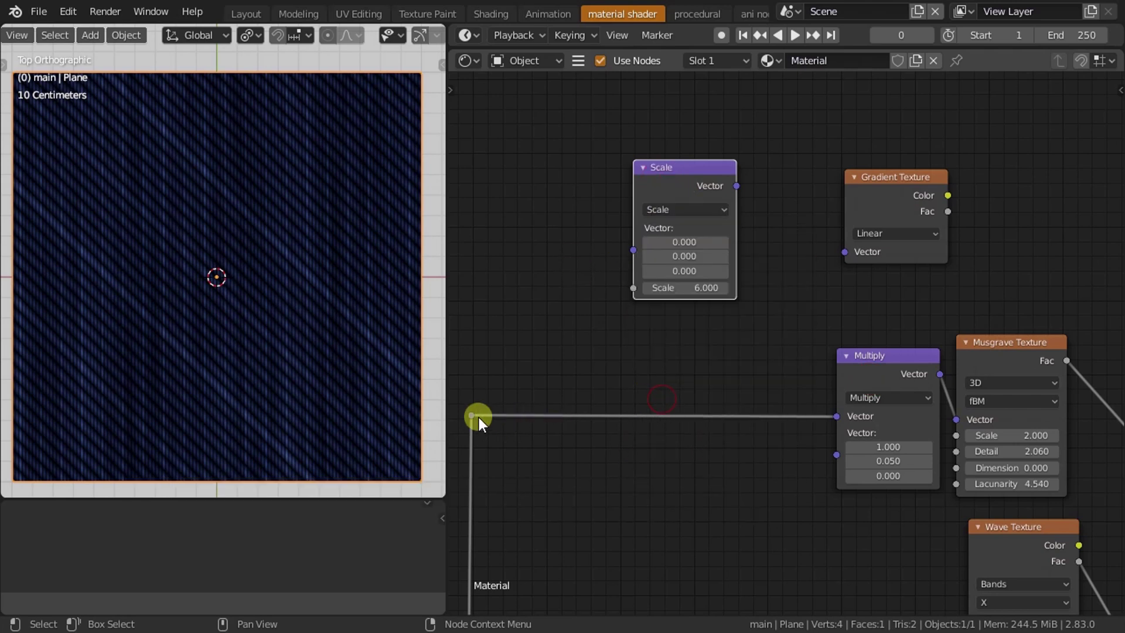
drag(479, 418, 668, 237)
mouse_move(681, 177)
mouse_down()
mouse_move(748, 189)
mouse_move(839, 249)
mouse_up()
Set the Scale node's value to 1.000 and shift the Scale and Gradient nodes right.
scroll(855, 263, down, 3)
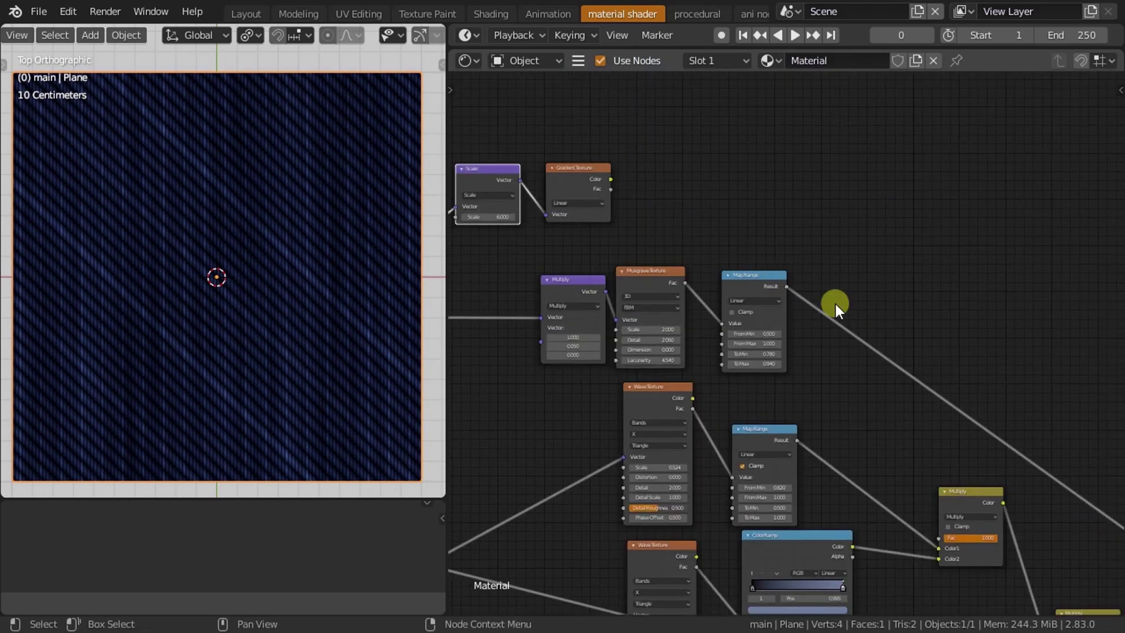
ctrl+scroll(838, 304, left, 3)
scroll(843, 287, up, 3)
click(729, 177)
text(9)
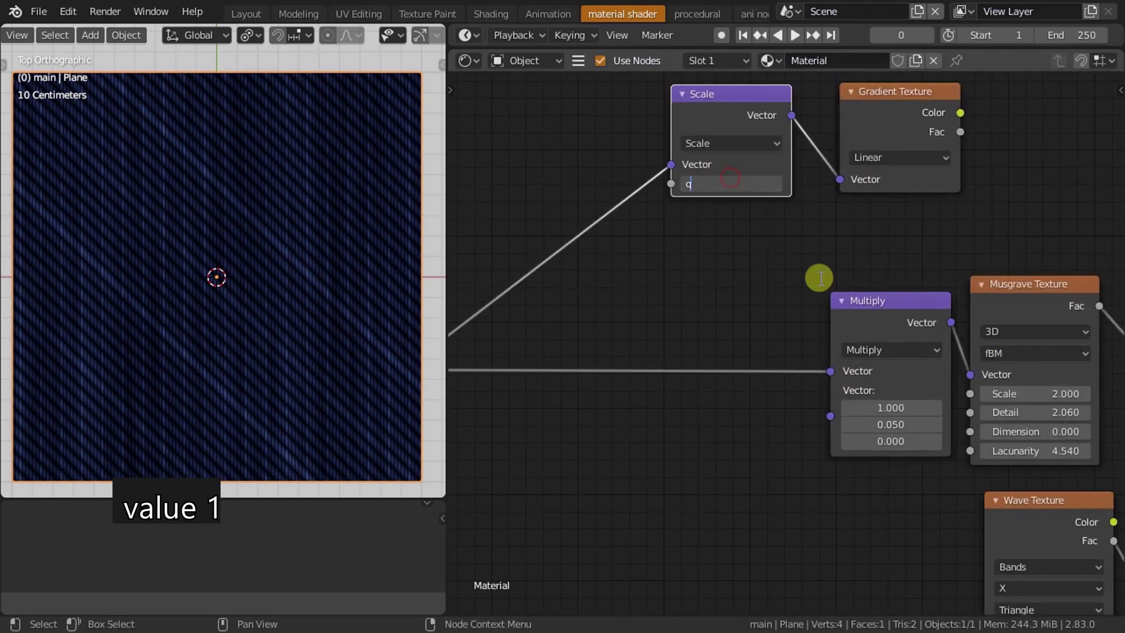
key(Return)
click(716, 181)
text(1)
key(Return)
scroll(996, 340, down, 4)
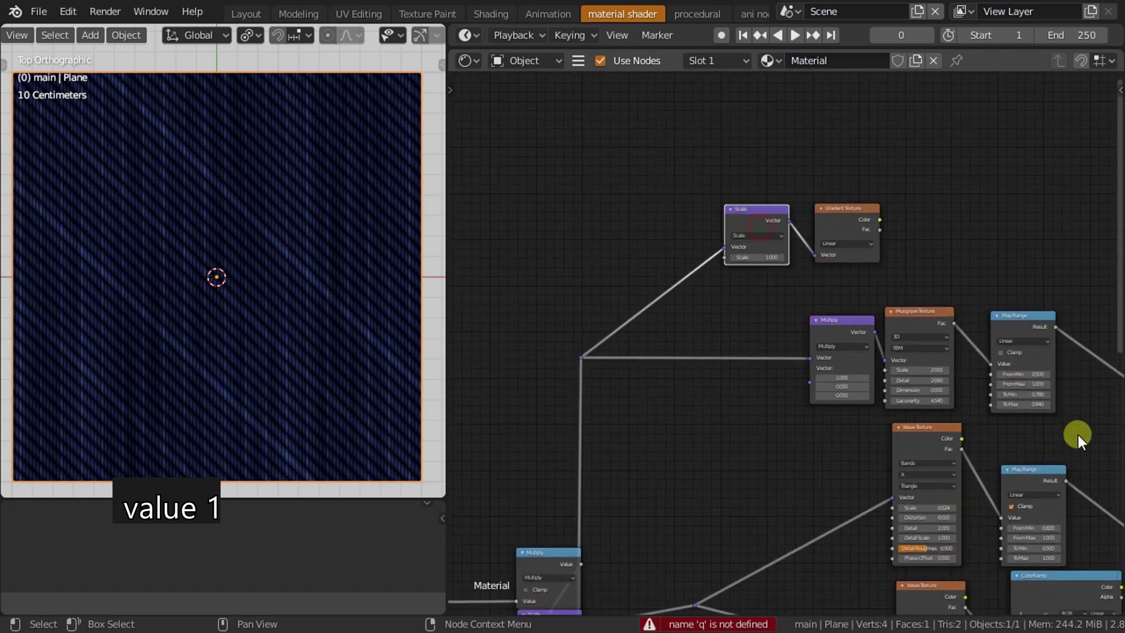
scroll(580, 319, down, 2)
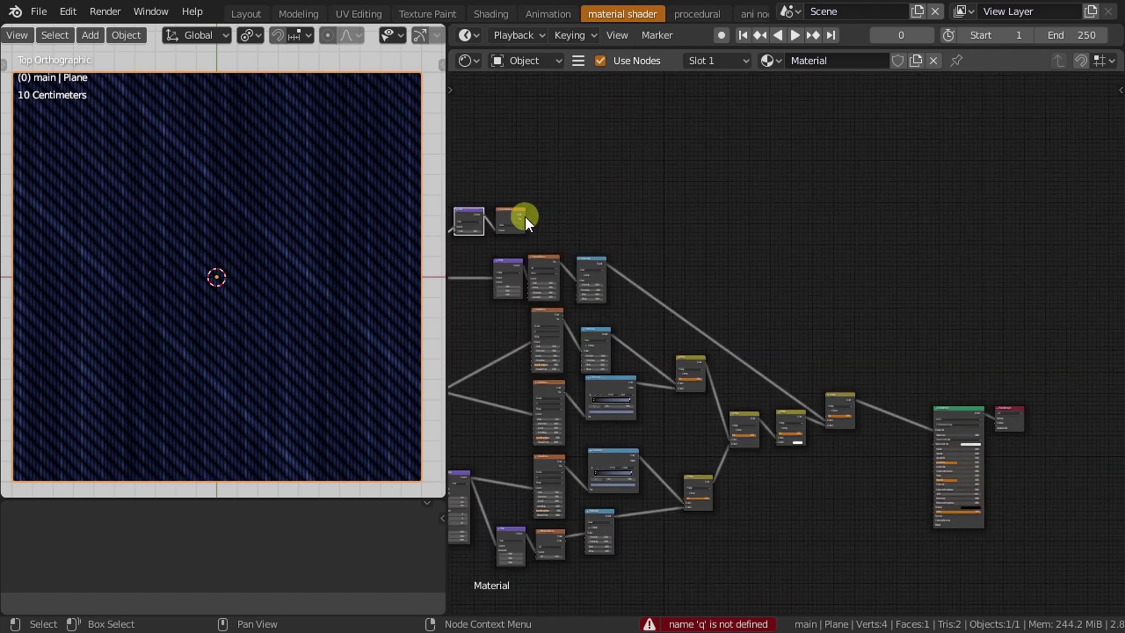
mouse_move(536, 172)
mouse_down()
mouse_move(486, 216)
mouse_move(536, 202)
mouse_move(932, 431)
mouse_up()
click(536, 202)
Set the Gradient Texture type to Quadratic sphere.
scroll(581, 195, up, 2)
scroll(778, 318, up, 4)
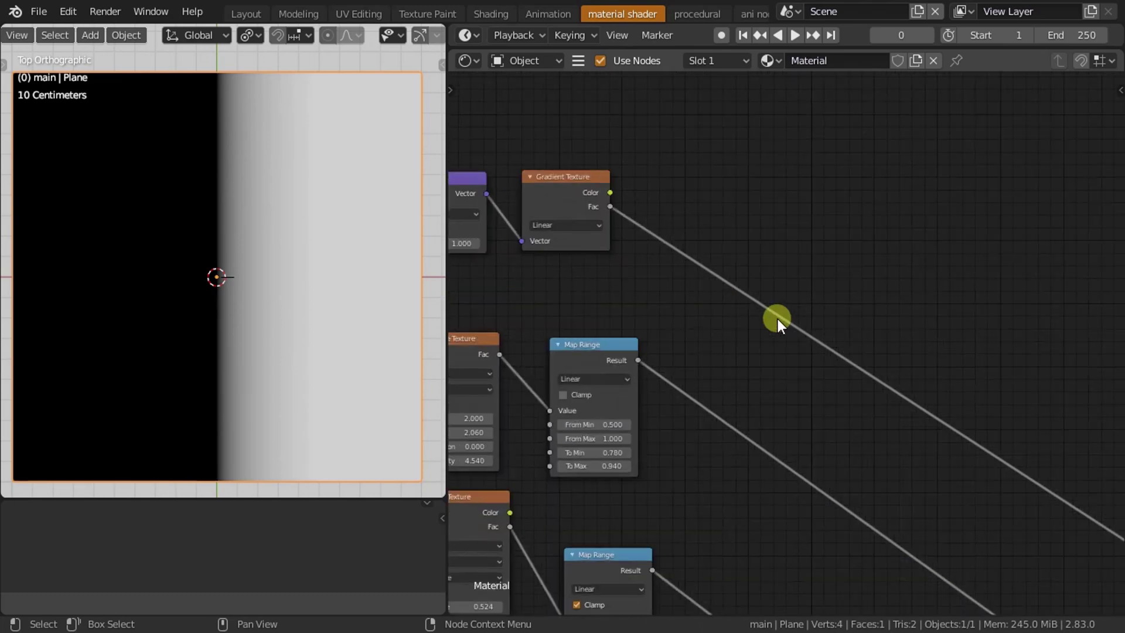
scroll(670, 284, up, 2)
click(634, 256)
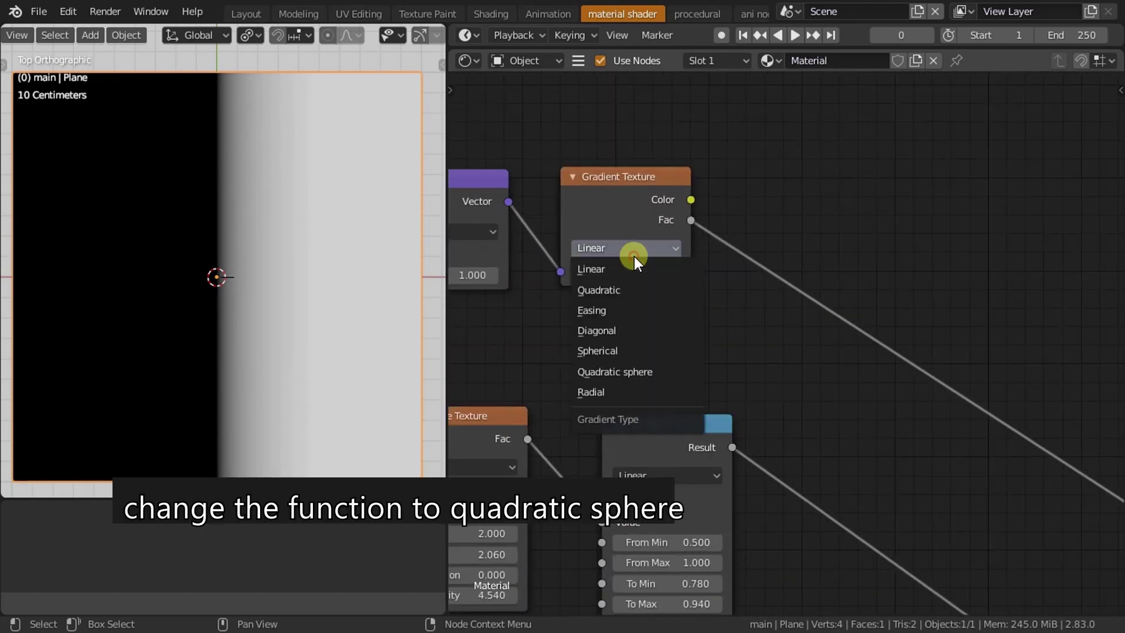
click(620, 371)
Duplicate the Map Range node and place the copy beside the gradient.
scroll(637, 367, down, 2)
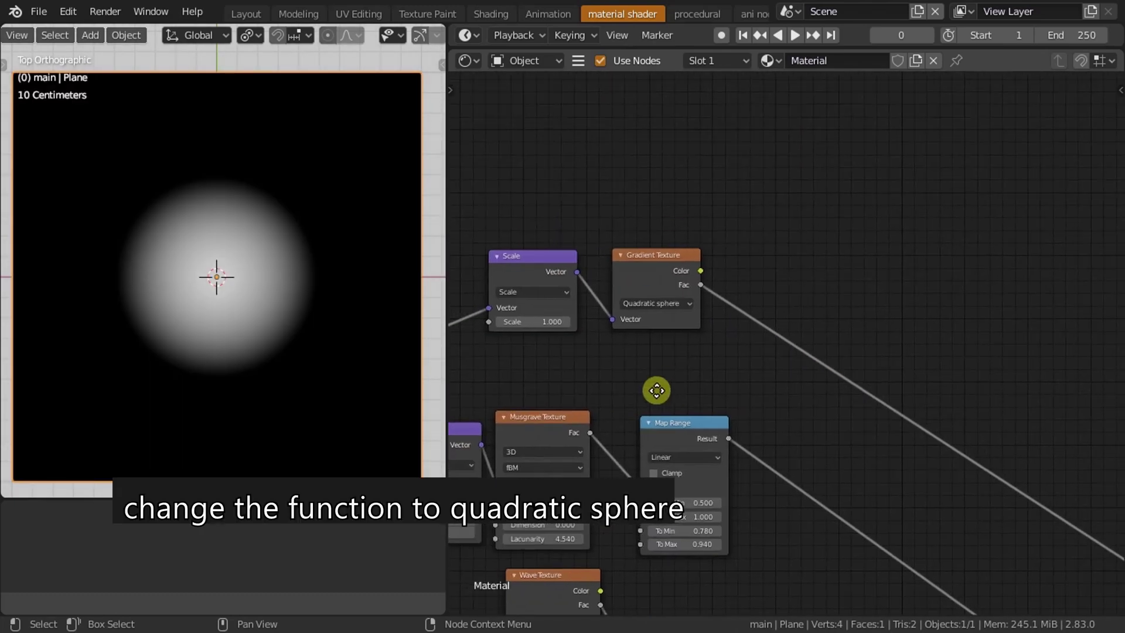
scroll(655, 389, up, 2)
click(640, 469)
key(shift+d)
click(872, 176)
scroll(873, 177, up, 2)
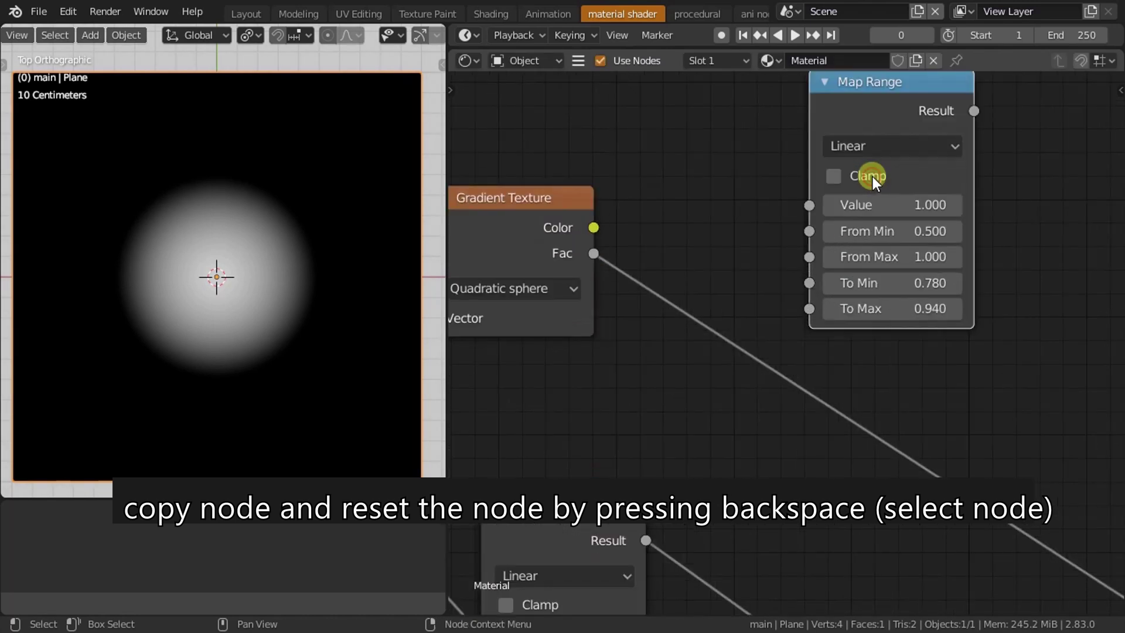
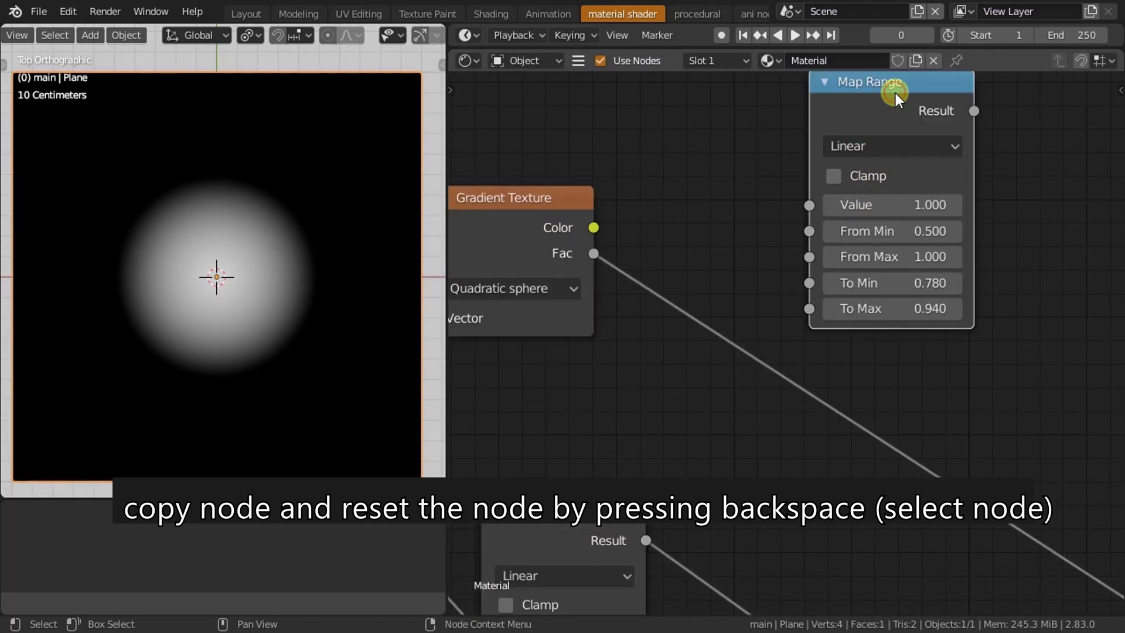
Reset the copied Map Range node and place it beside the Gradient Texture.
key(BackSpace)
drag(890, 111, 804, 229)
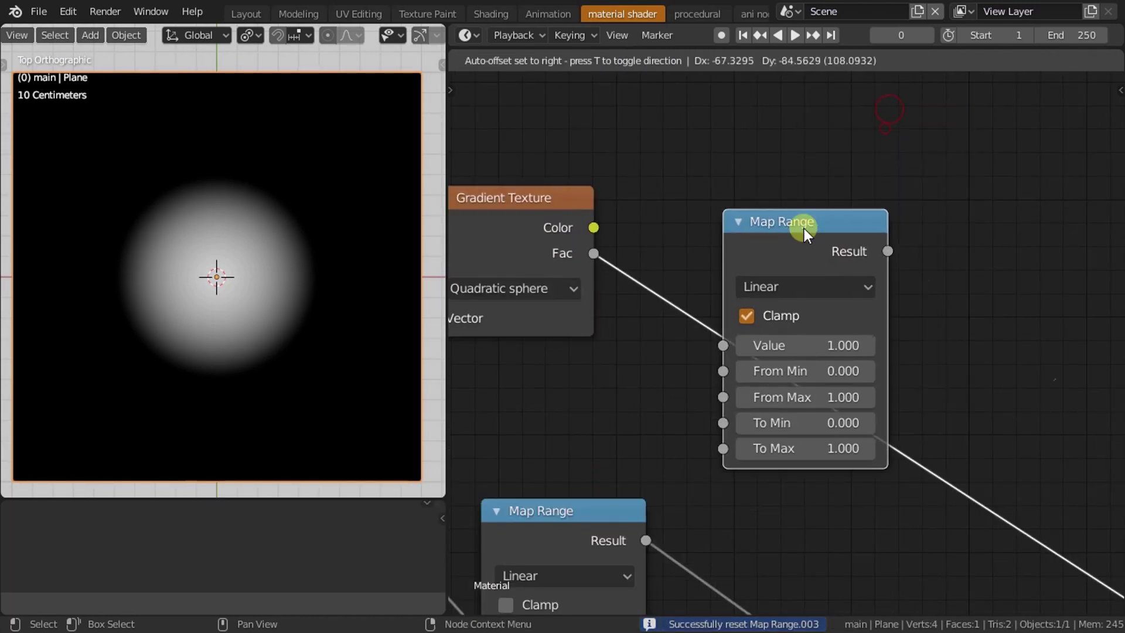
scroll(794, 206, up, 1)
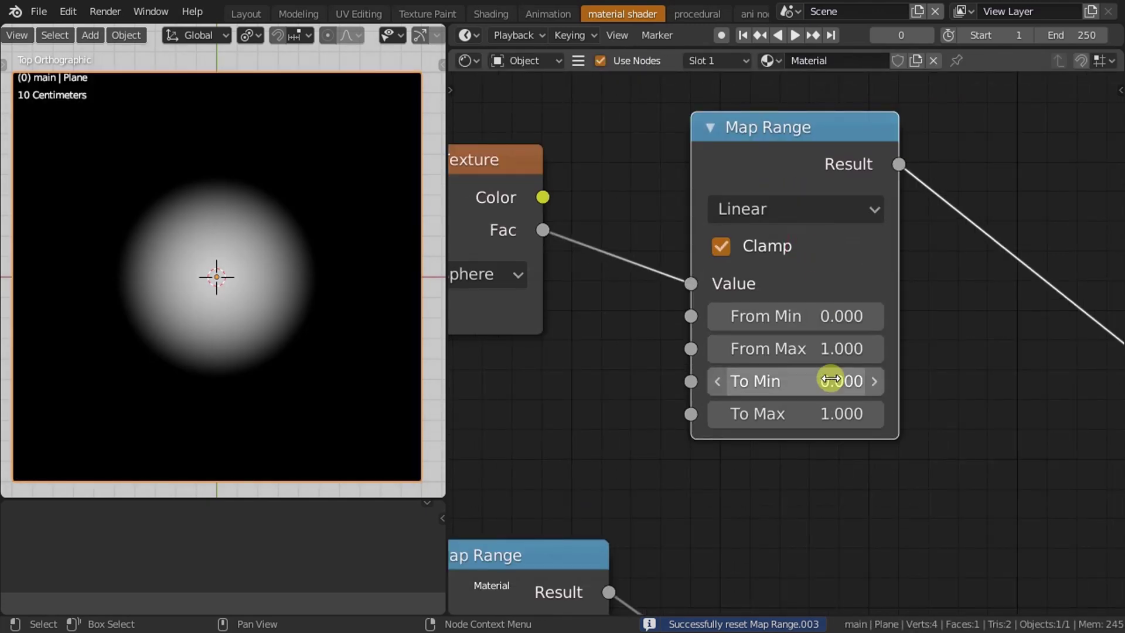
Set the Map Range From Min to -1 and turn Clamp off.
click(818, 314)
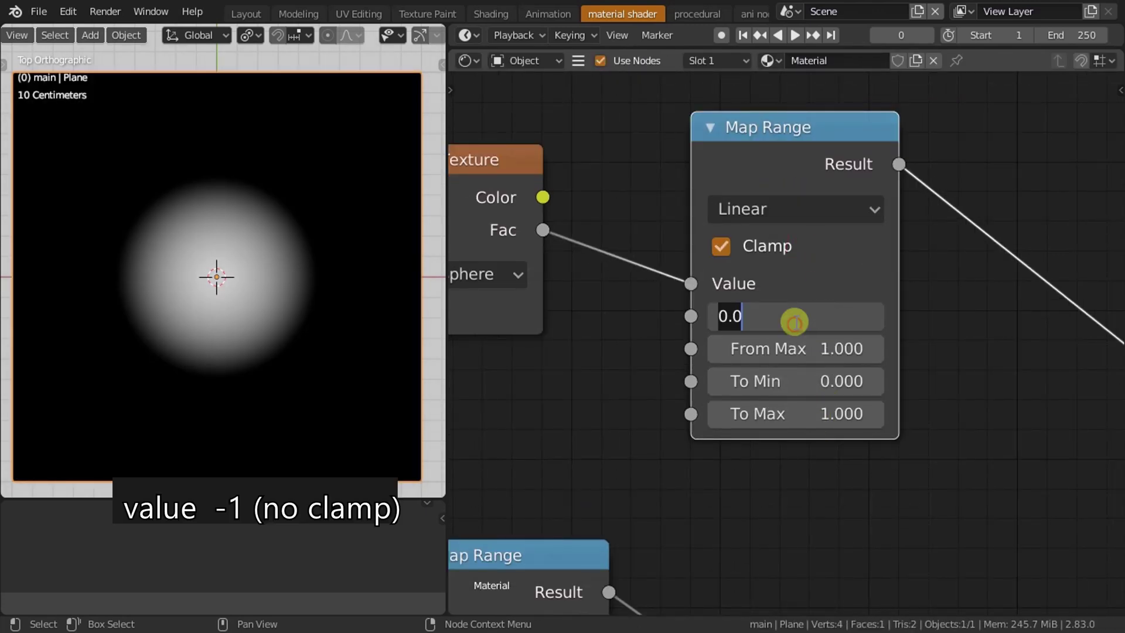
text(-1)
key(Return)
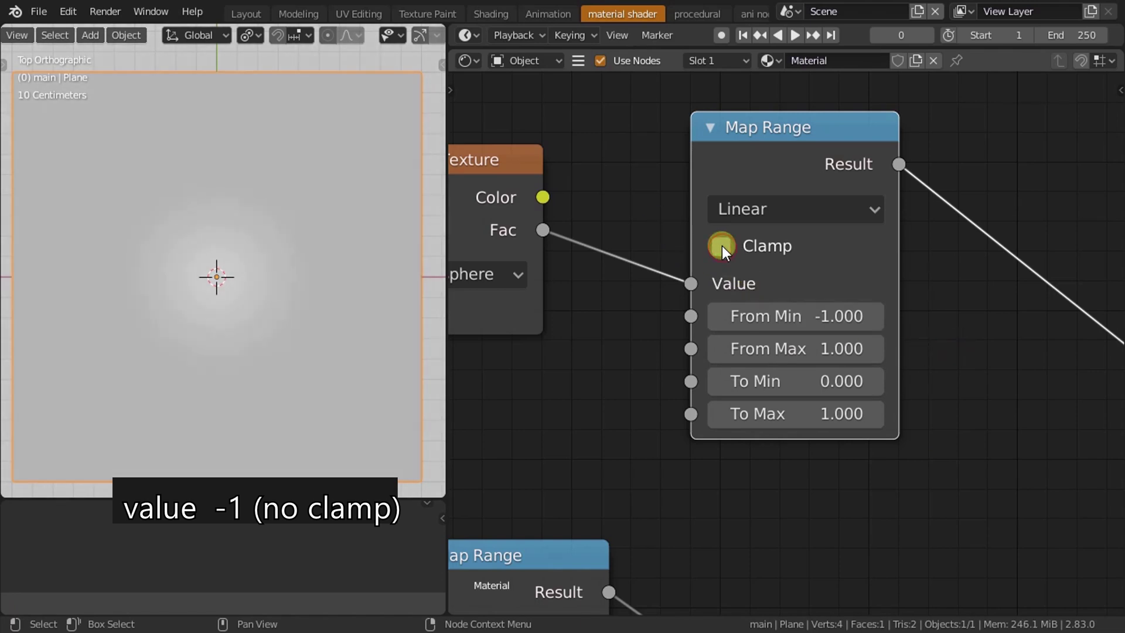
click(722, 245)
scroll(219, 310, down, 1)
scroll(219, 310, down, 1)
scroll(219, 311, up, 2)
scroll(219, 310, down, 1)
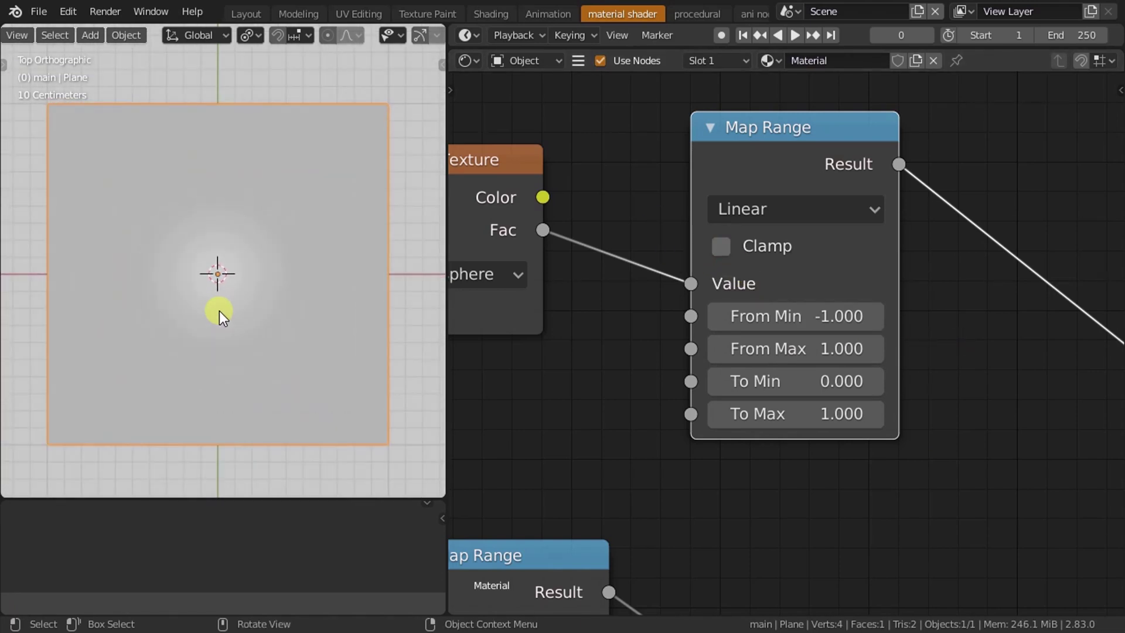
ctrl+middle_drag(863, 433, 898, 450)
scroll(722, 393, up, 2)
Add a Math node set to the Power operation.
scroll(707, 415, up, 1)
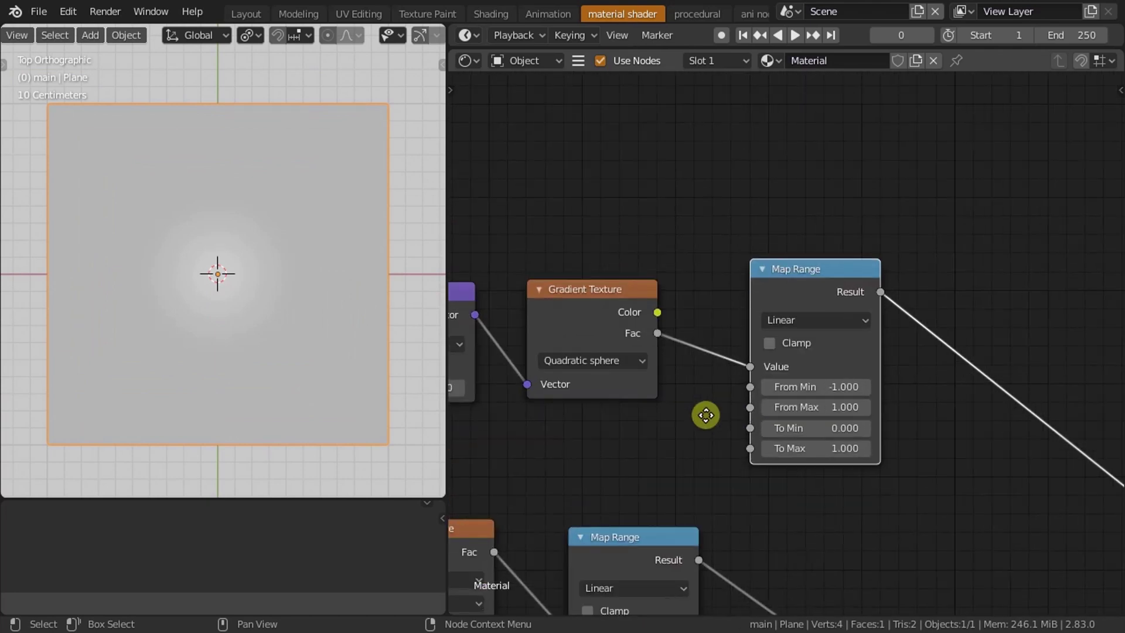
click(794, 281)
key(shift+a)
text(ma)
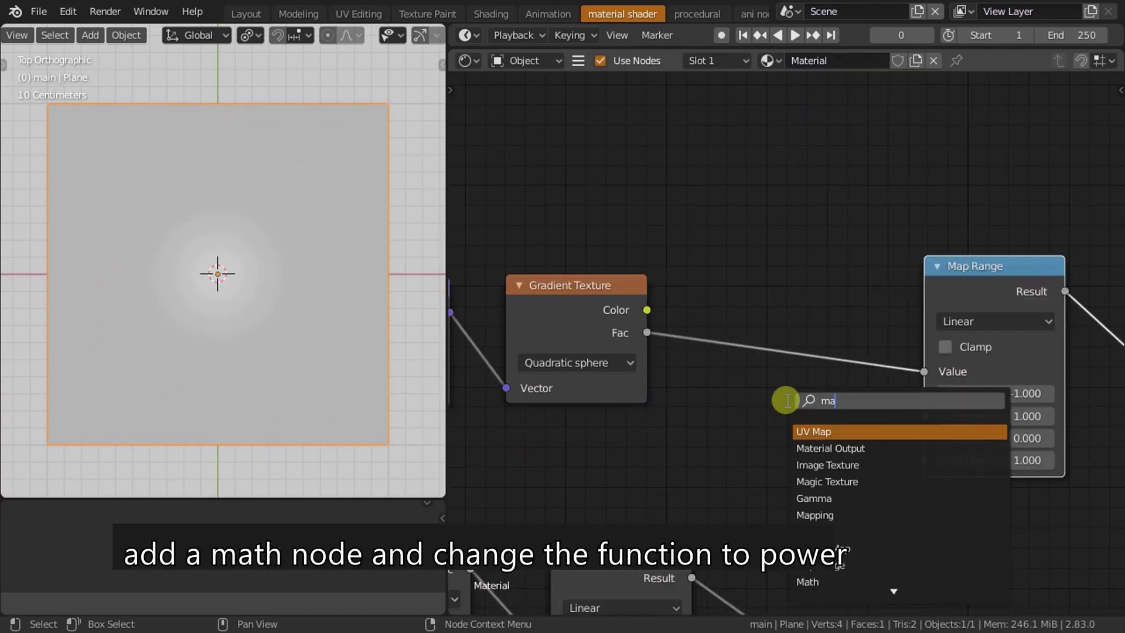
text(ty)
key(BackSpace)
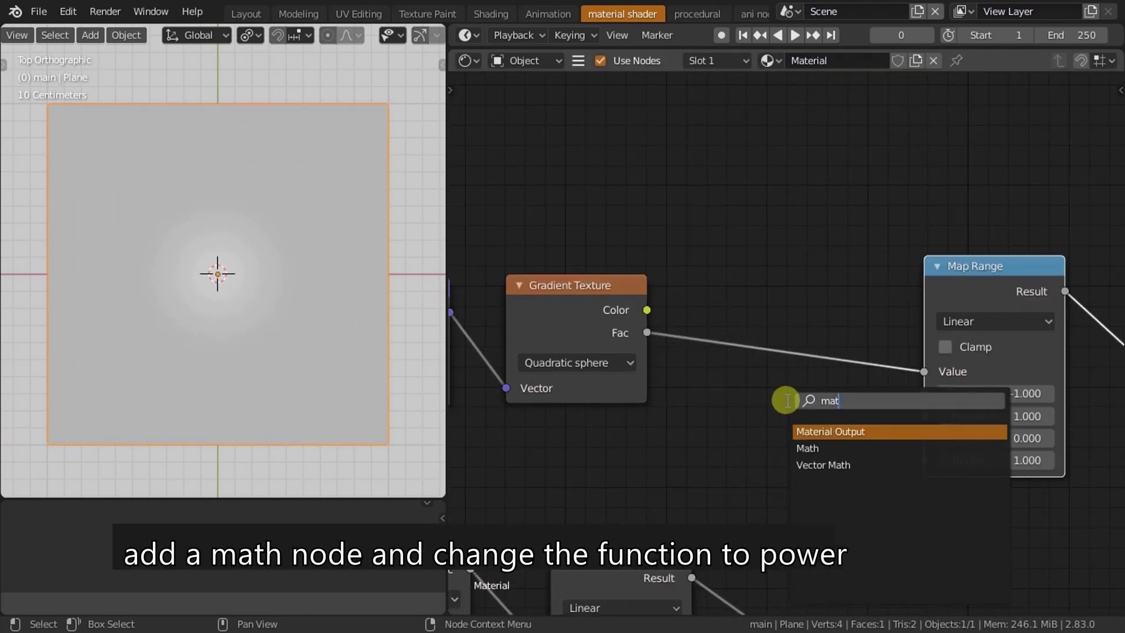
click(806, 446)
click(752, 437)
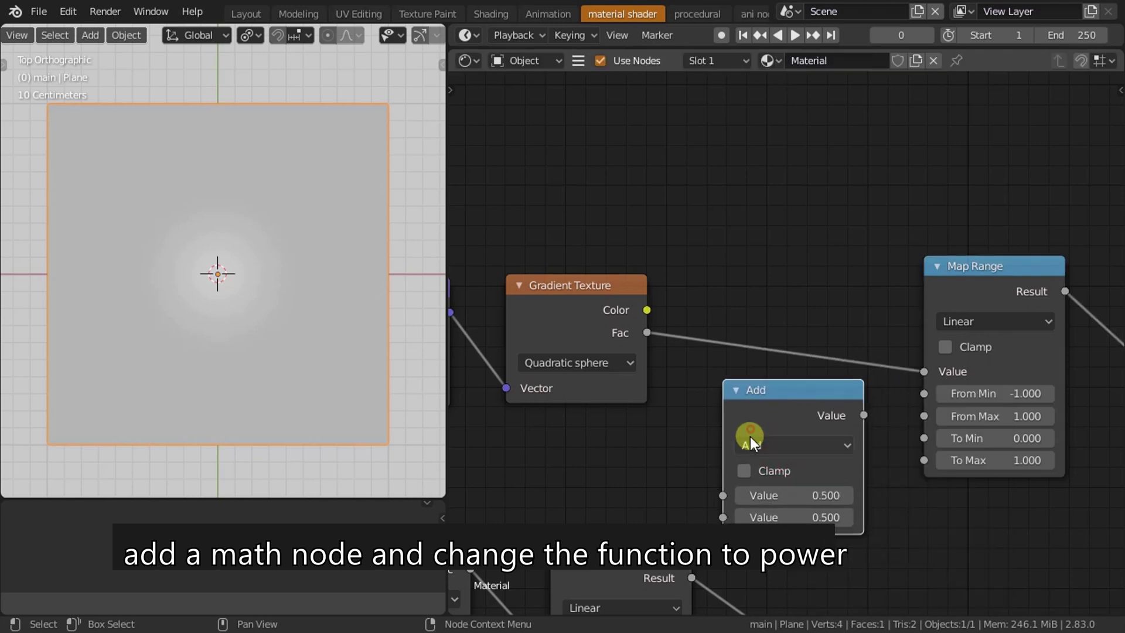
click(188, 311)
Insert the Power node into the Gradient Fac link with Exponent 0.030.
key(g)
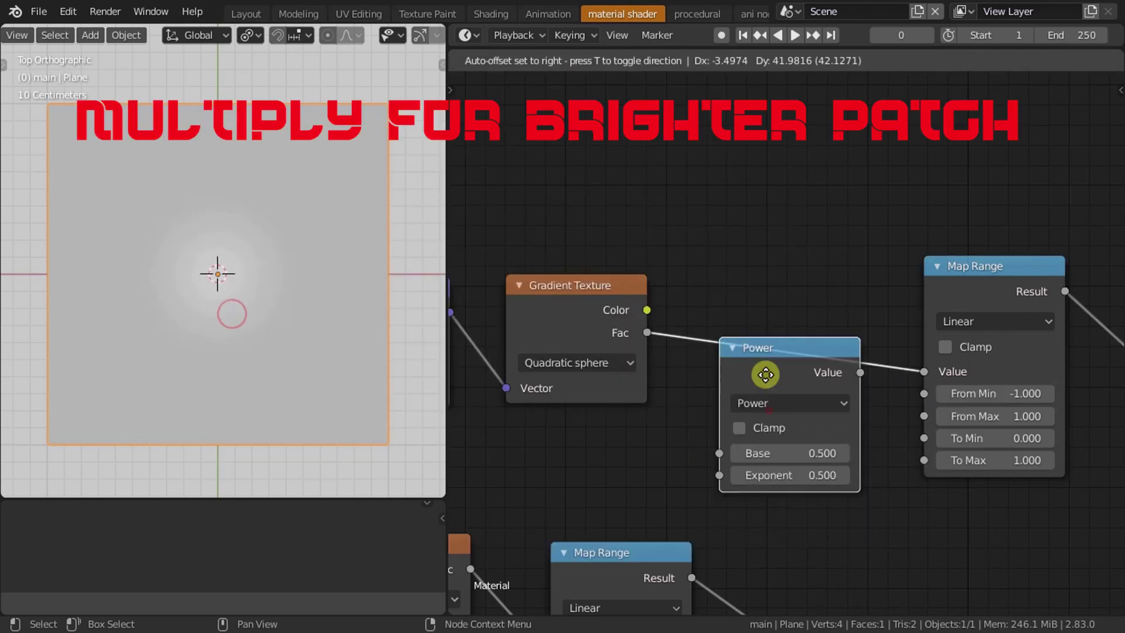
click(760, 289)
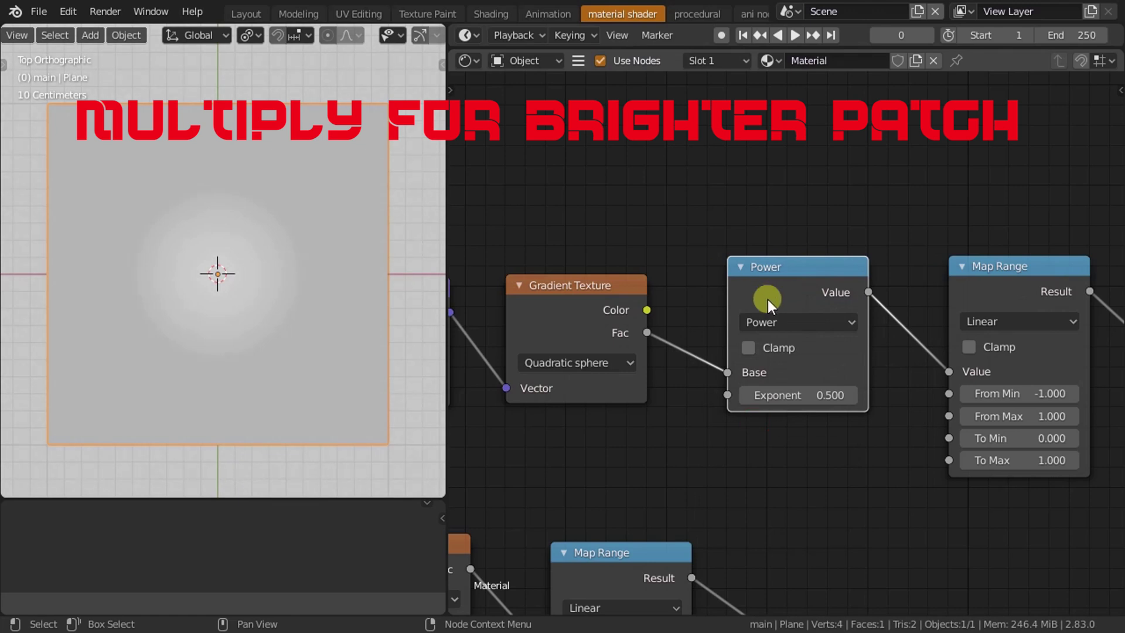
click(808, 394)
text(0.03)
key(Return)
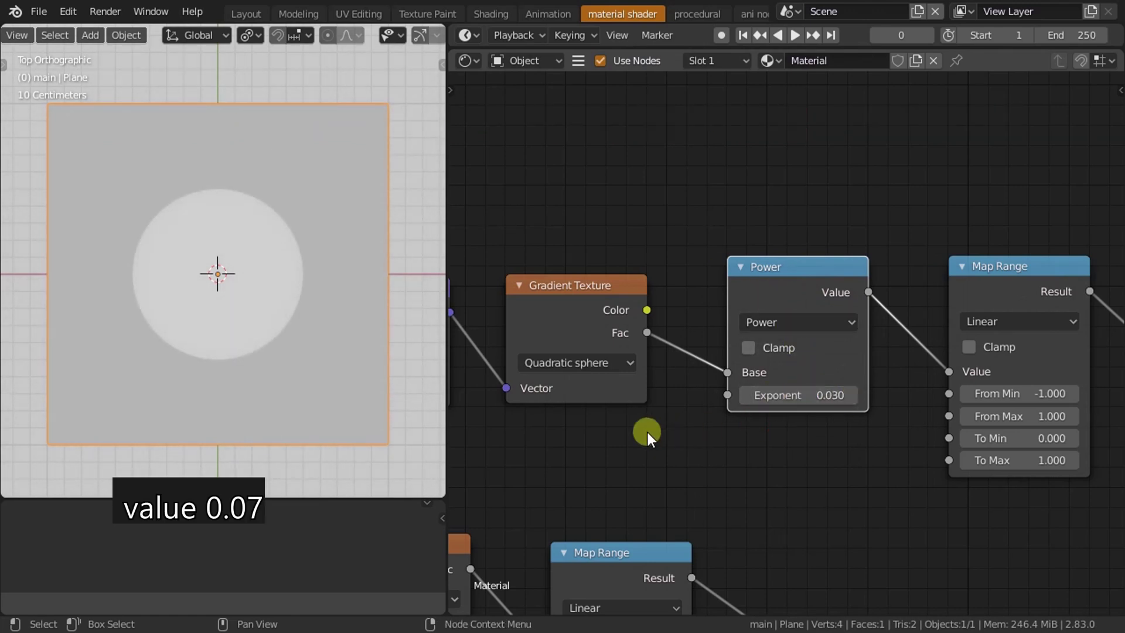
middle_drag(559, 436, 796, 407)
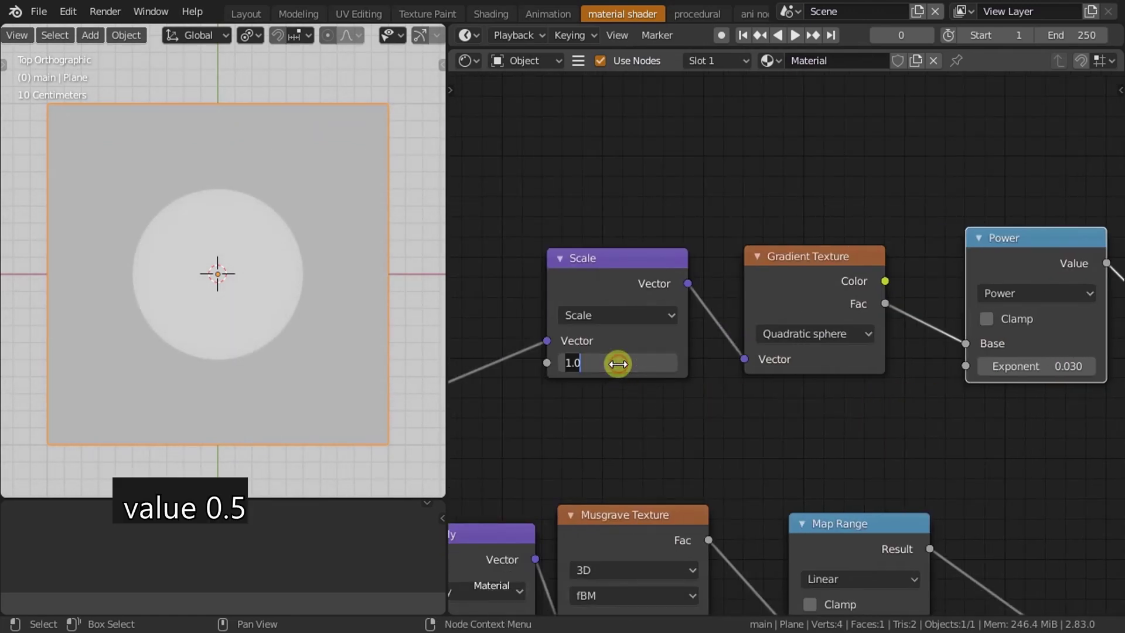
Set the Scale node's Scale to 0.500 and nudge the Power exponent to 0.060.
click(622, 415)
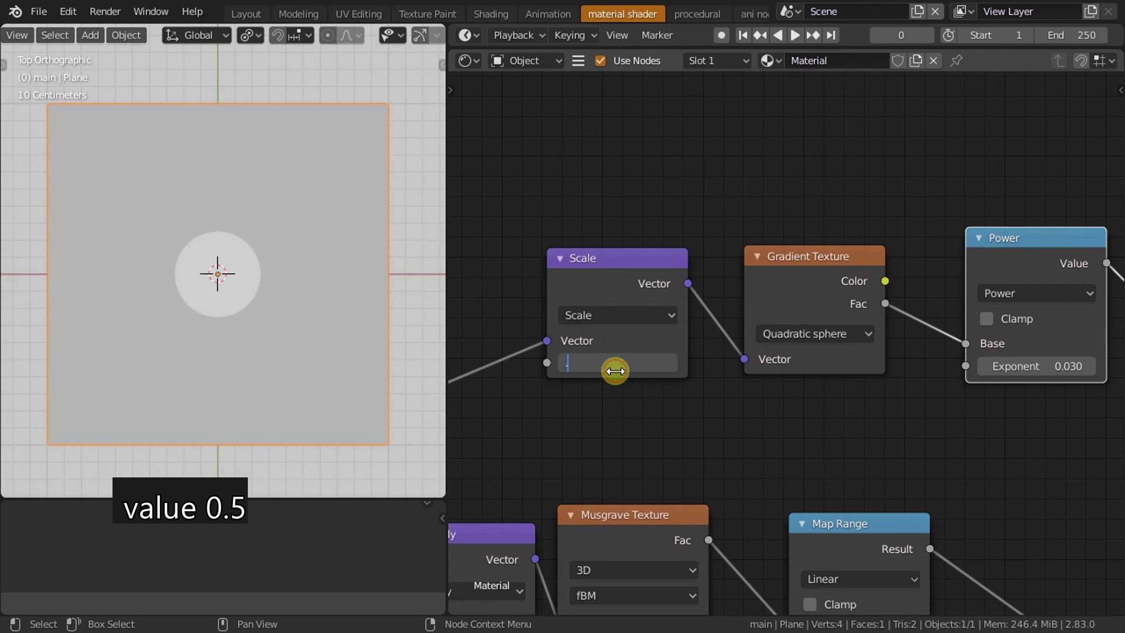
text(0.5)
key(Return)
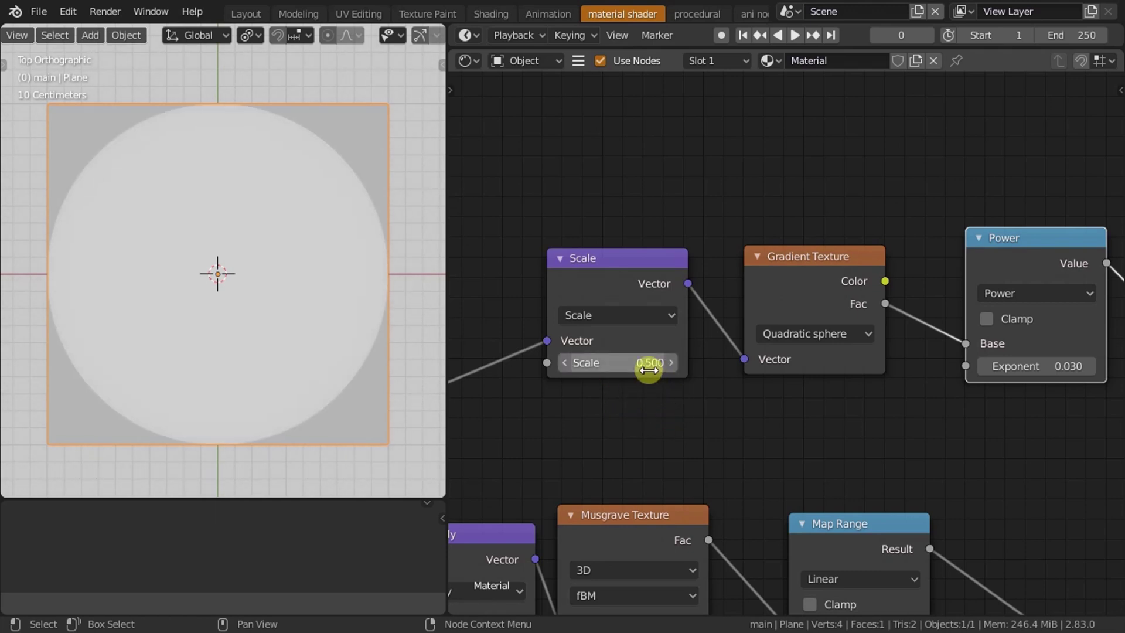
ctrl+scroll(838, 407, down, 5)
mouse_move(888, 365)
mouse_down()
mouse_move(871, 366)
mouse_move(883, 367)
mouse_up()
Select the lower Multiply and ColorRamp nodes and shift them right to make room.
scroll(919, 455, down, 3)
scroll(990, 487, down, 2)
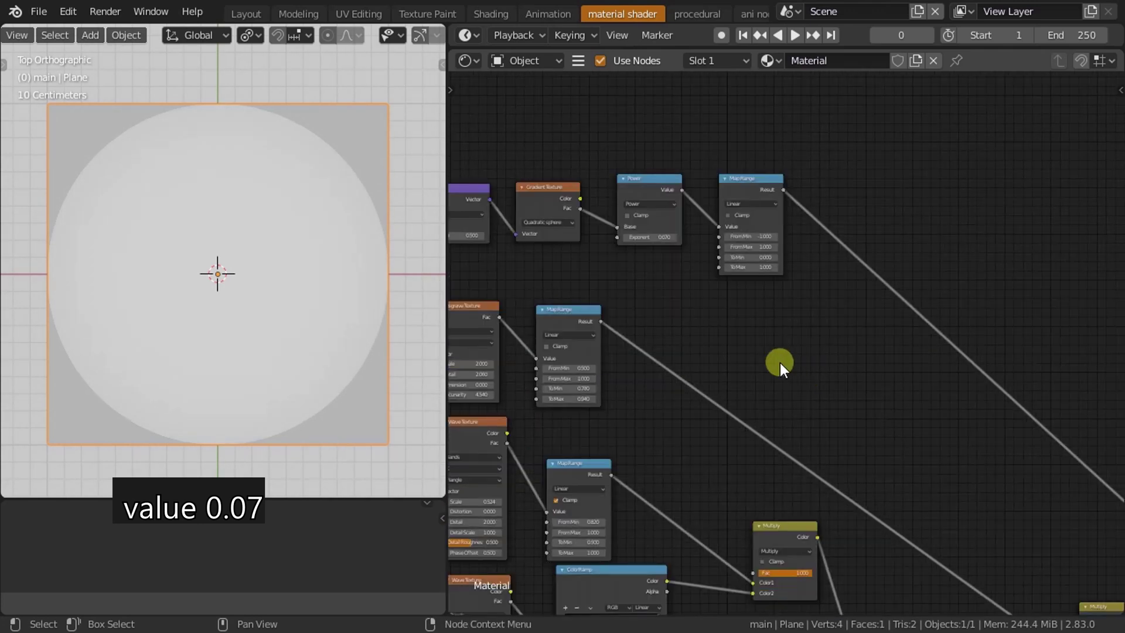
mouse_move(779, 363)
middle_down()
mouse_move(726, 323)
mouse_move(845, 290)
middle_up()
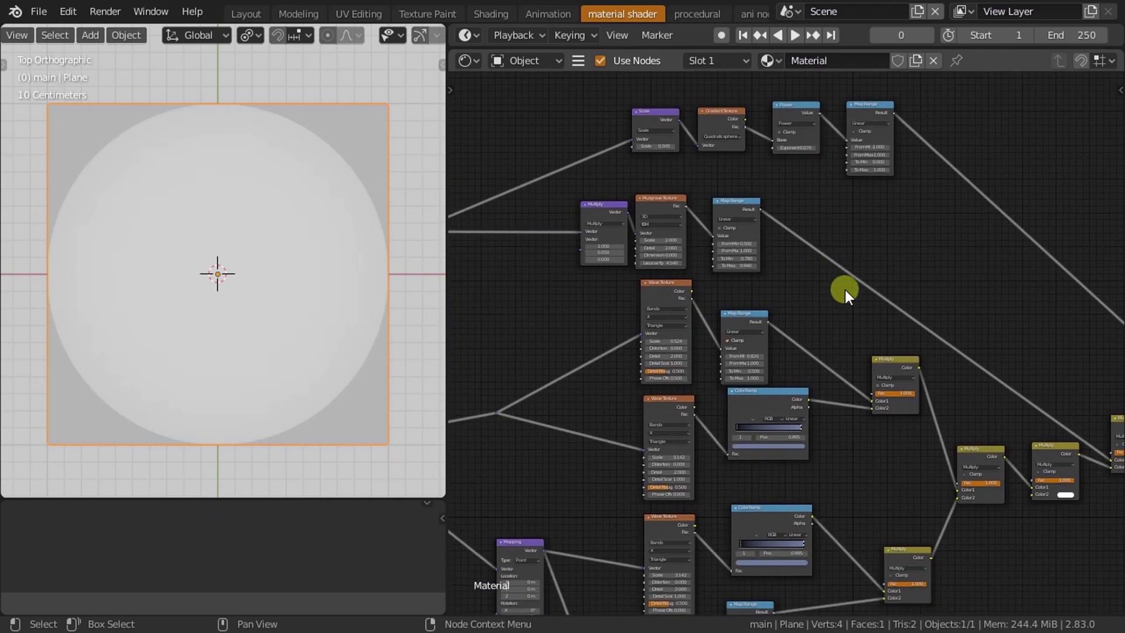
mouse_move(869, 336)
middle_down()
mouse_move(835, 332)
mouse_move(929, 296)
middle_up()
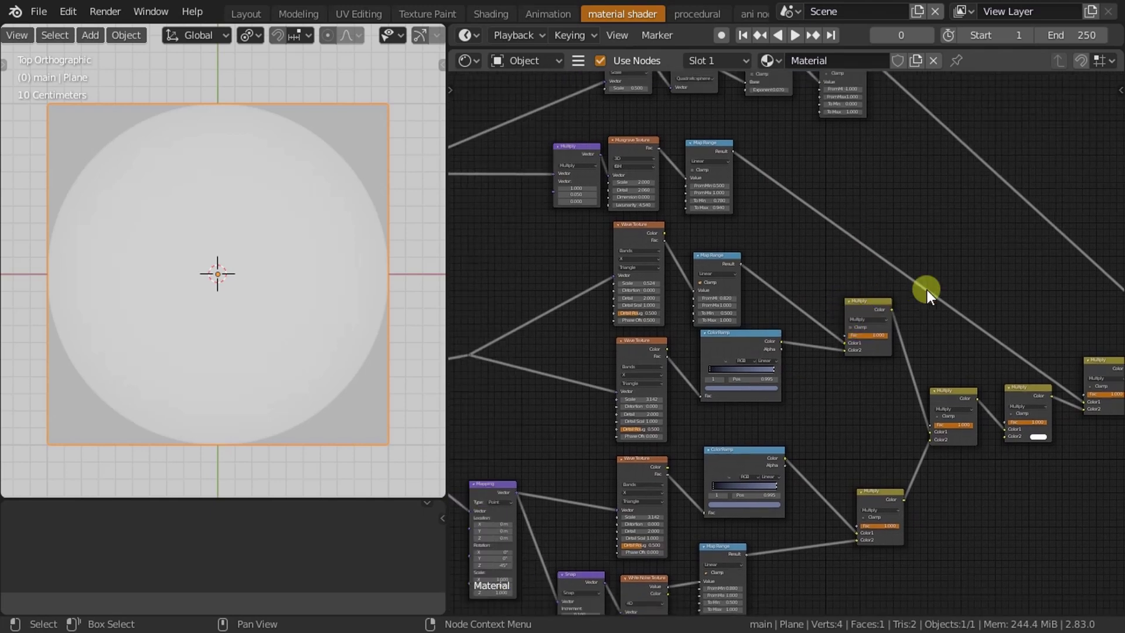
scroll(878, 281, down, 1)
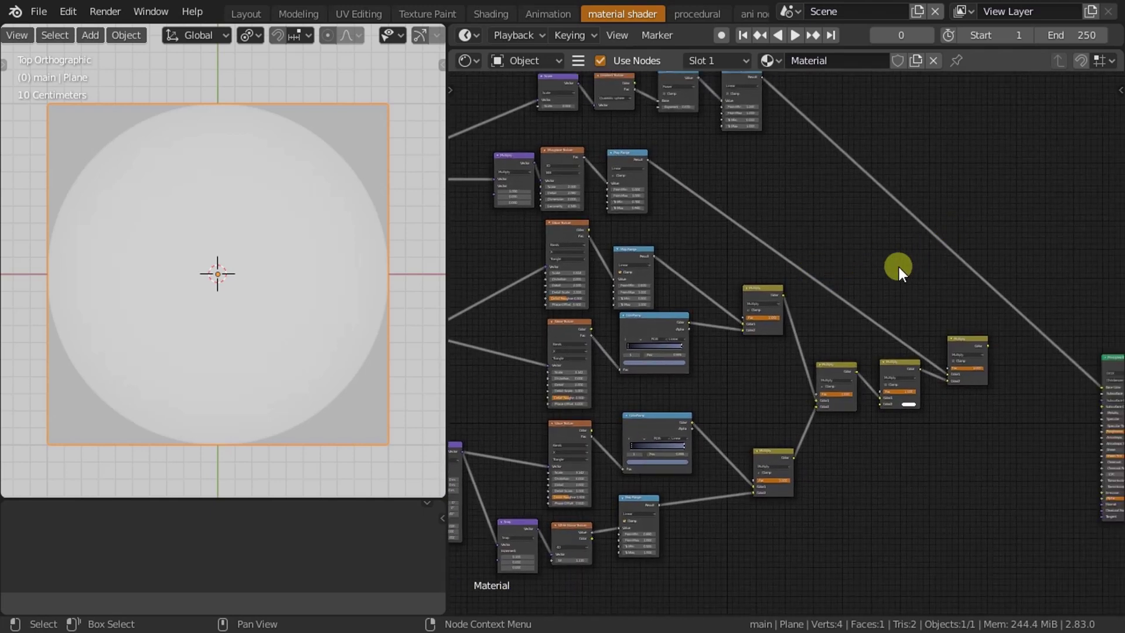
mouse_move(948, 307)
mouse_down()
mouse_move(677, 453)
mouse_move(731, 405)
mouse_up()
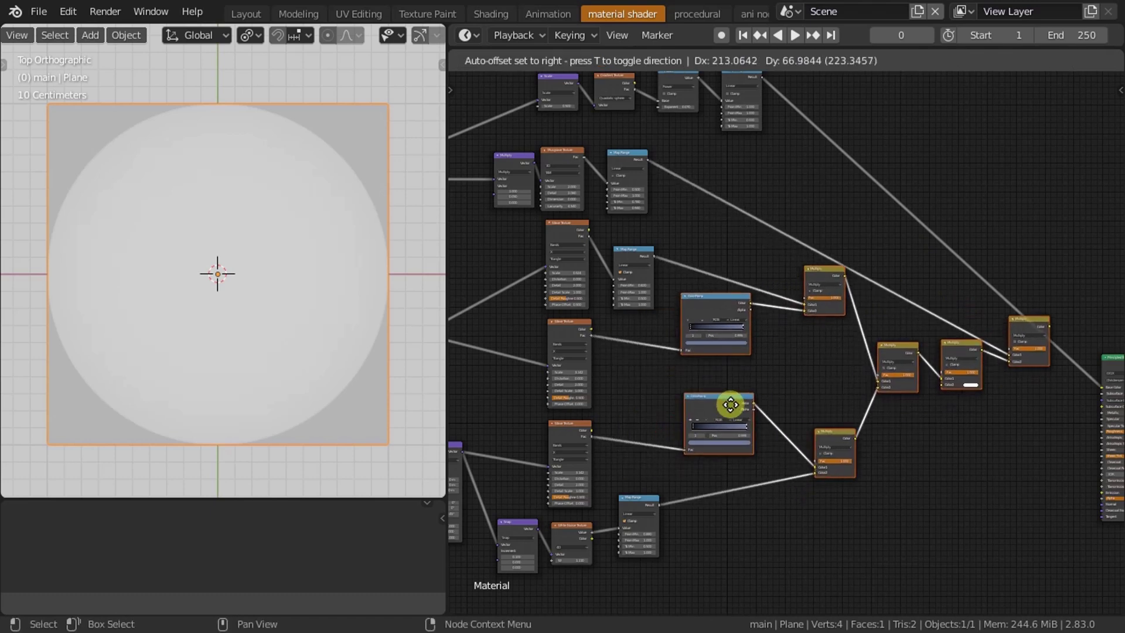
scroll(678, 397, up, 1)
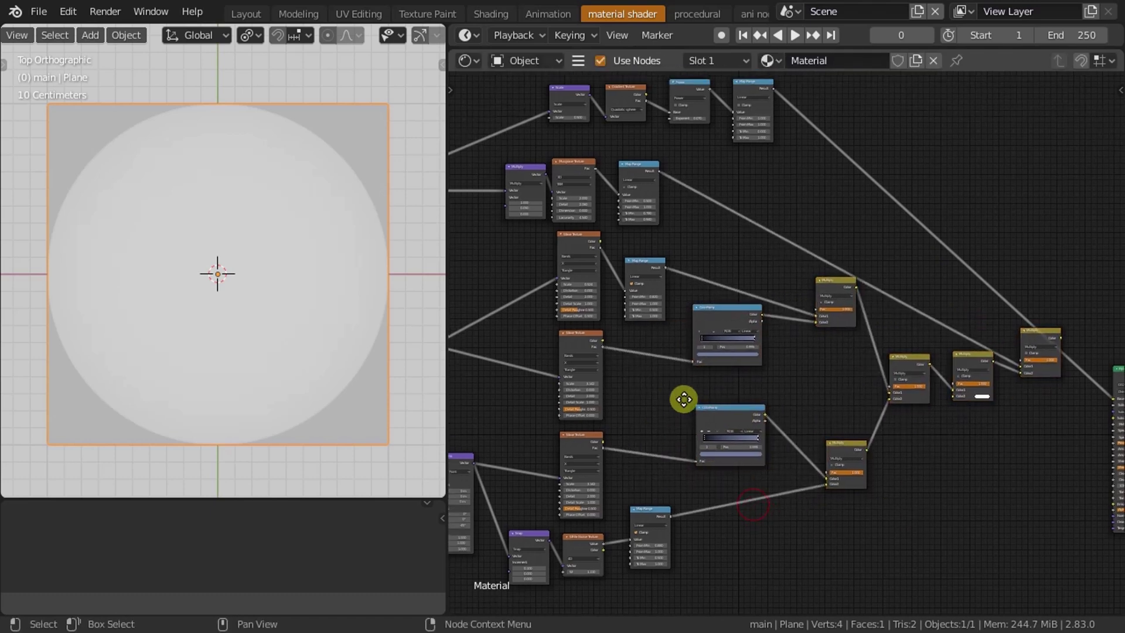
scroll(660, 380, up, 1)
middle_drag(660, 381, 856, 272)
scroll(856, 272, up, 1)
Add a Multiply math node fed by the upper Wave Texture Fac, placed beside it.
middle_drag(831, 330, 727, 353)
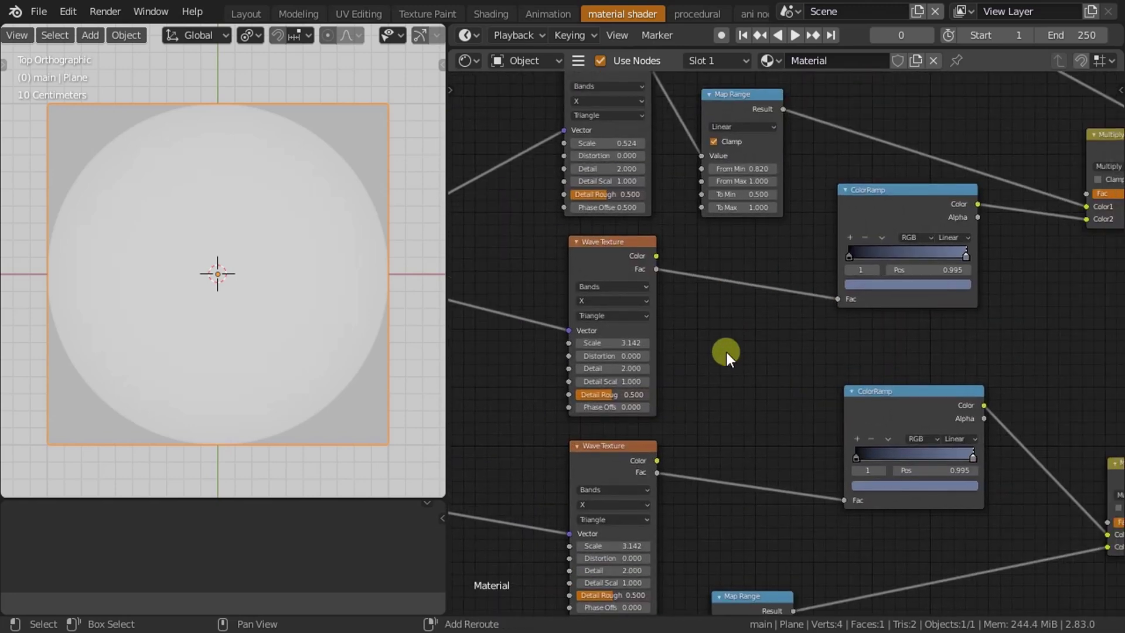
key(shift+a)
click(726, 353)
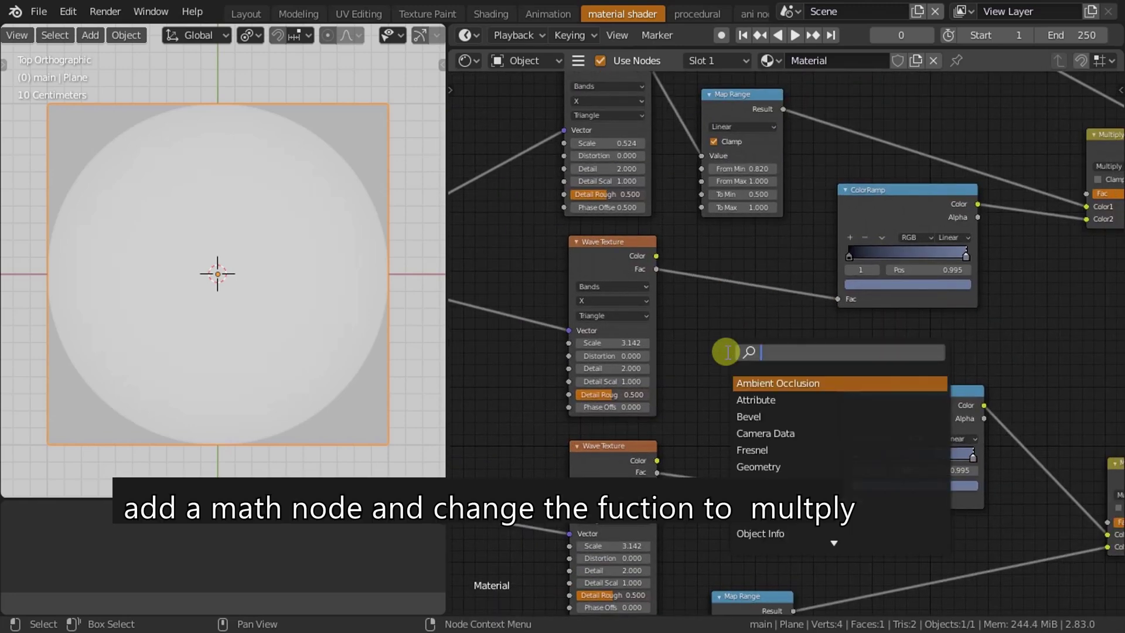
text(math)
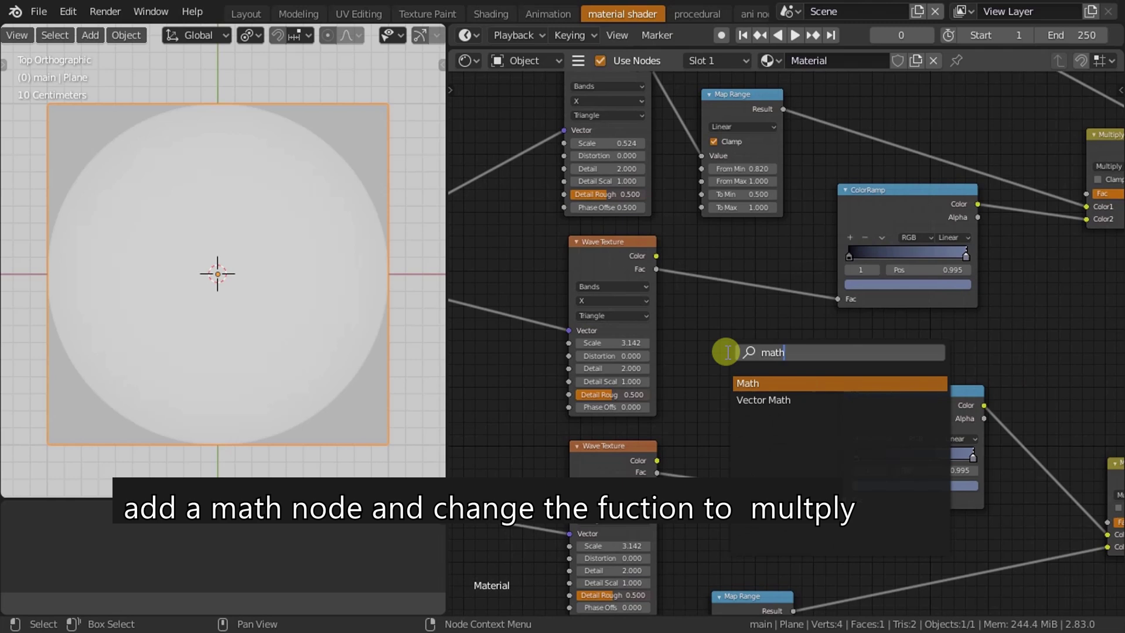
key(Return)
click(730, 339)
scroll(731, 339, up, 2)
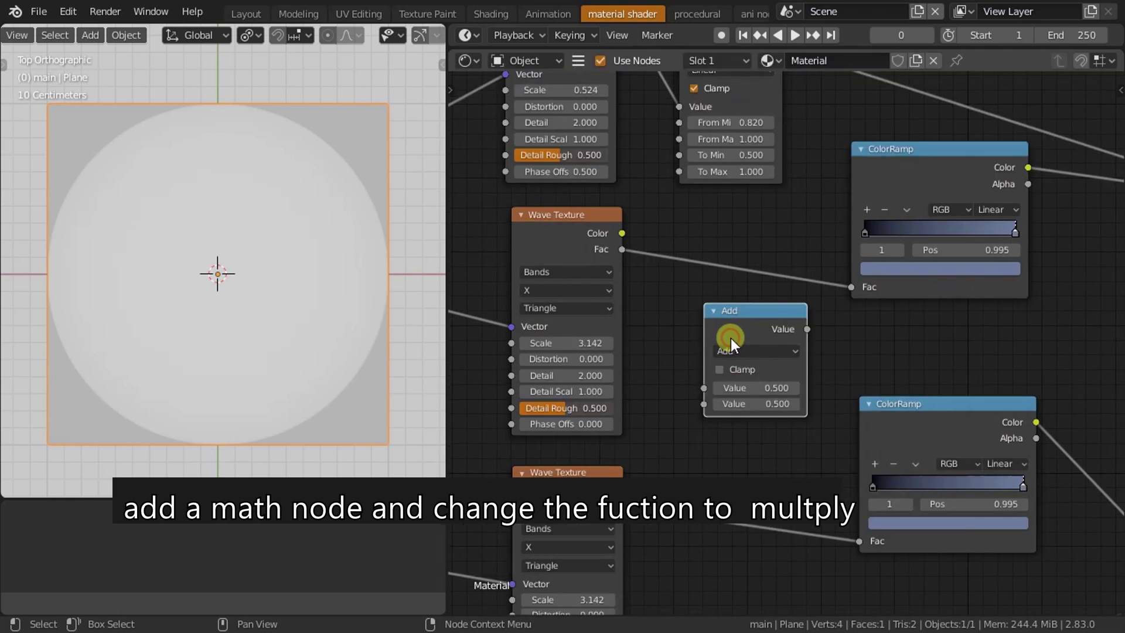
click(732, 351)
click(291, 437)
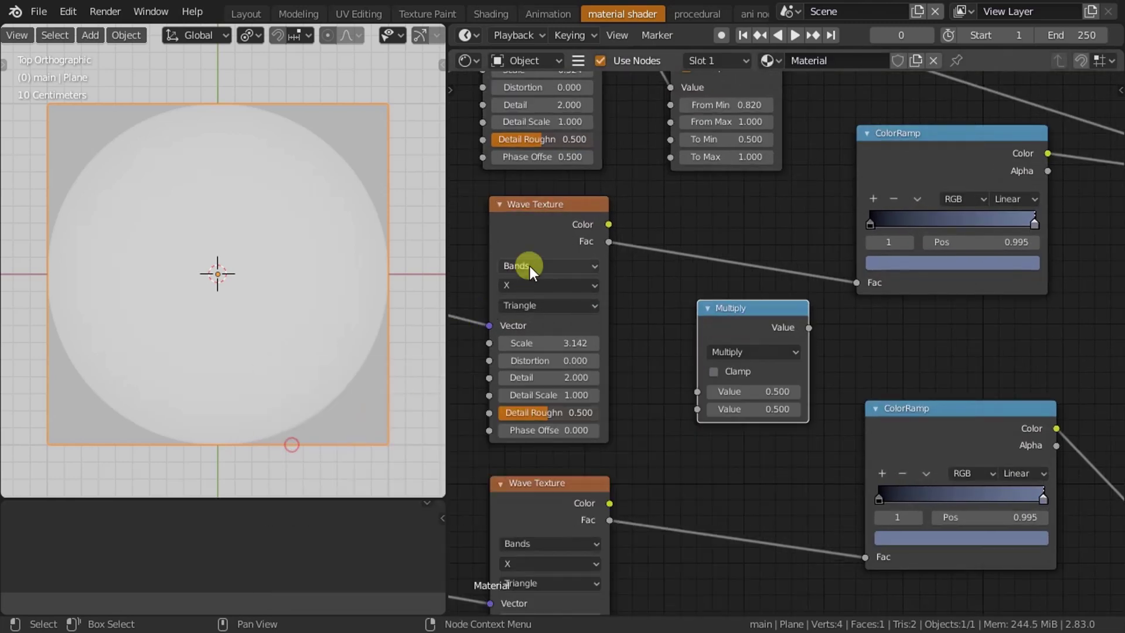
drag(609, 242, 697, 391)
drag(729, 309, 696, 261)
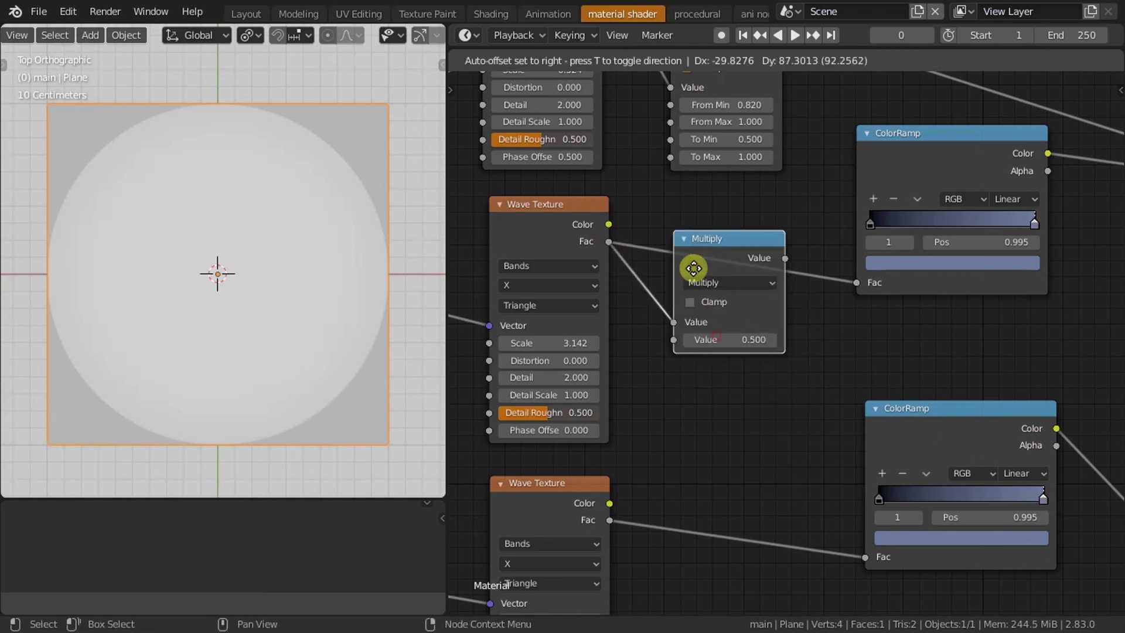
middle_drag(804, 312, 792, 287)
Duplicate the Multiply node for the lower Wave Texture Fac and the Map Range result.
key(shift+d)
click(715, 376)
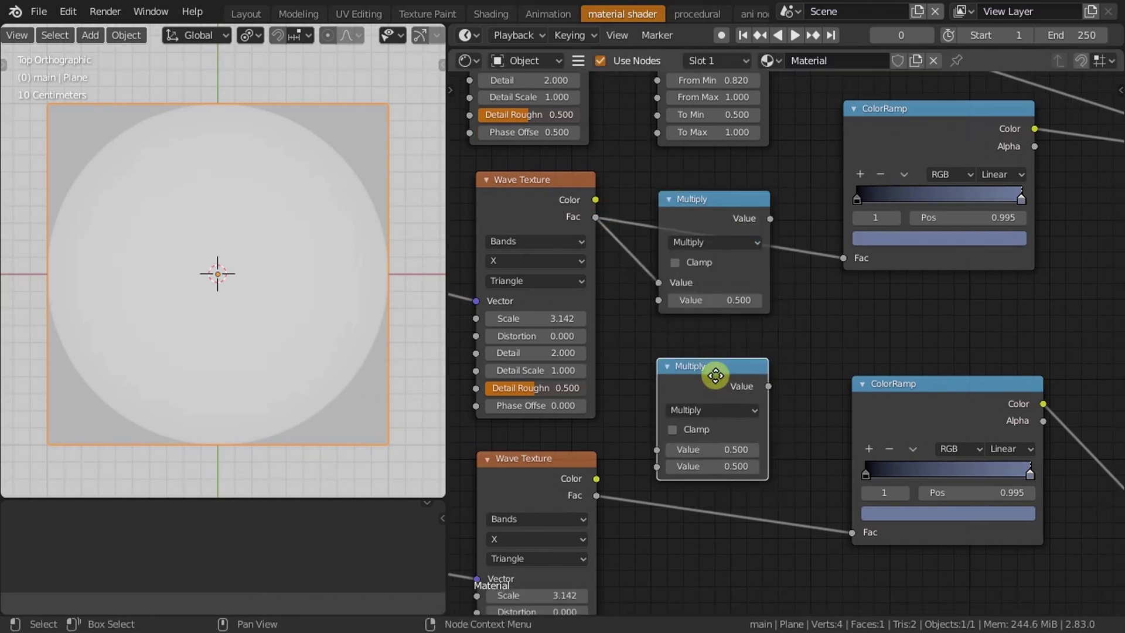
drag(596, 495, 657, 466)
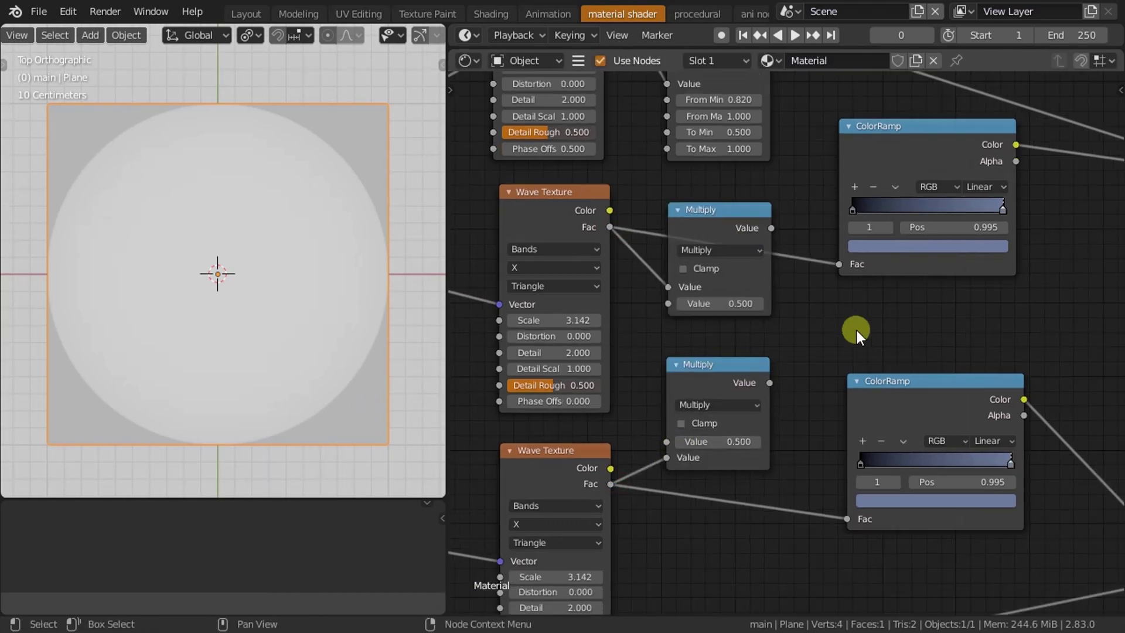
scroll(820, 389, down, 3)
scroll(793, 422, down, 3)
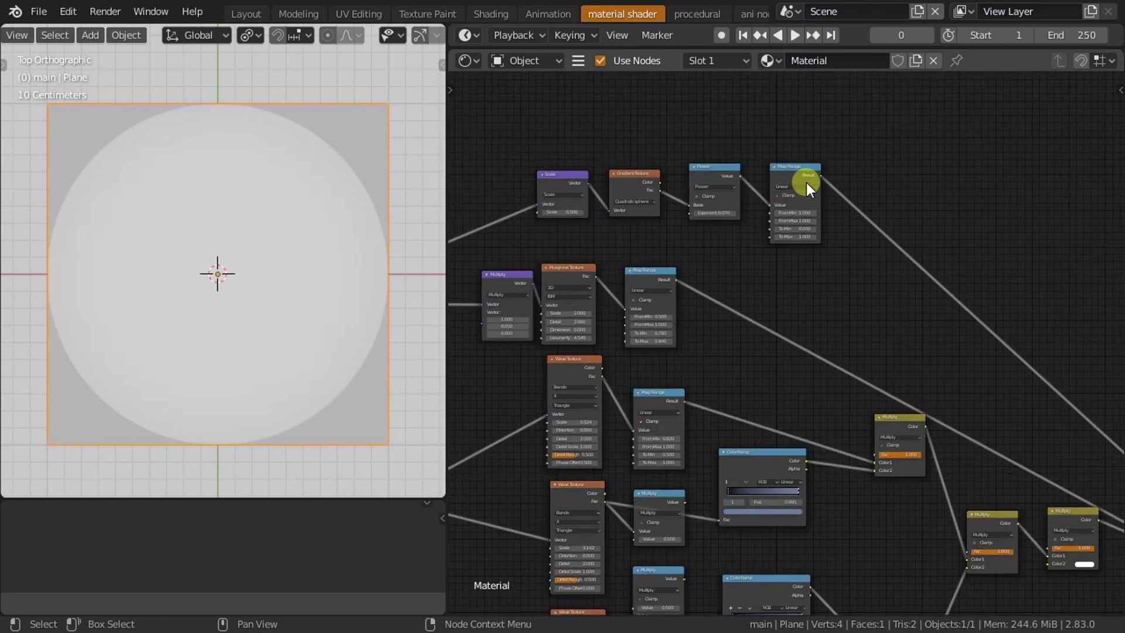
drag(825, 142, 638, 510)
drag(825, 145, 641, 574)
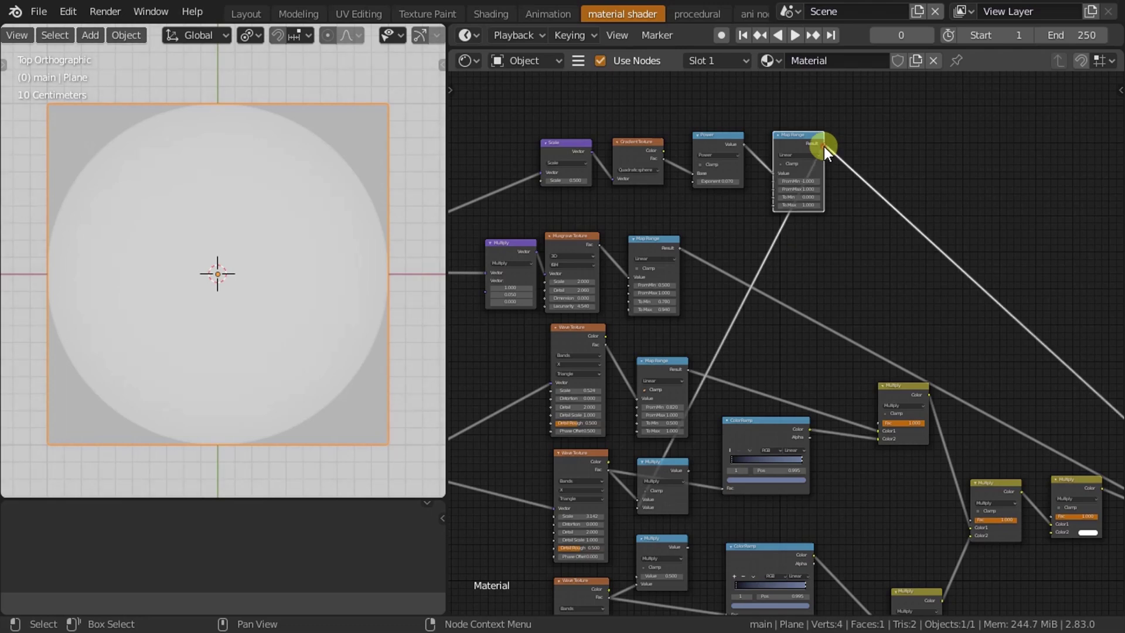
Link each Multiply node's output into its ColorRamp Fac input.
scroll(754, 251, up, 1)
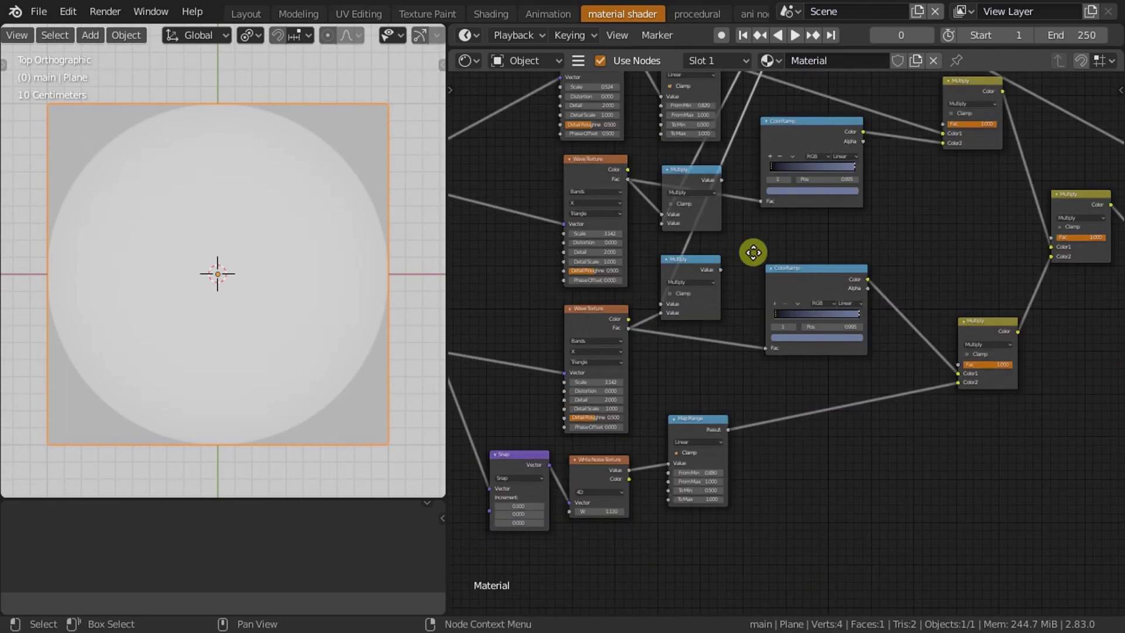
scroll(753, 246, up, 3)
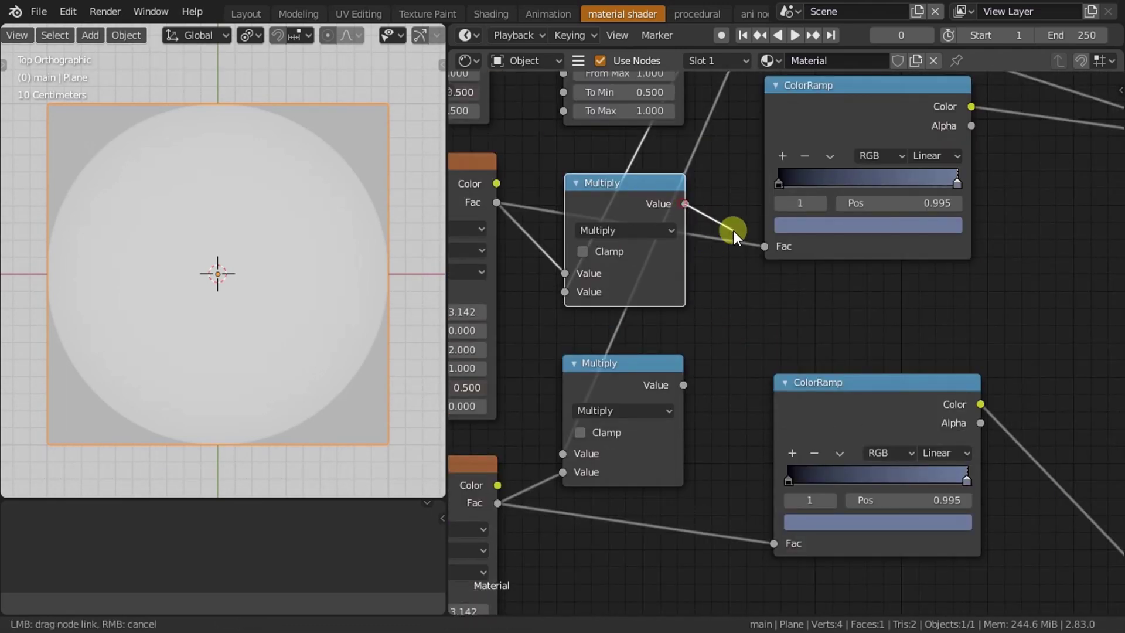
drag(685, 204, 759, 246)
drag(683, 385, 773, 543)
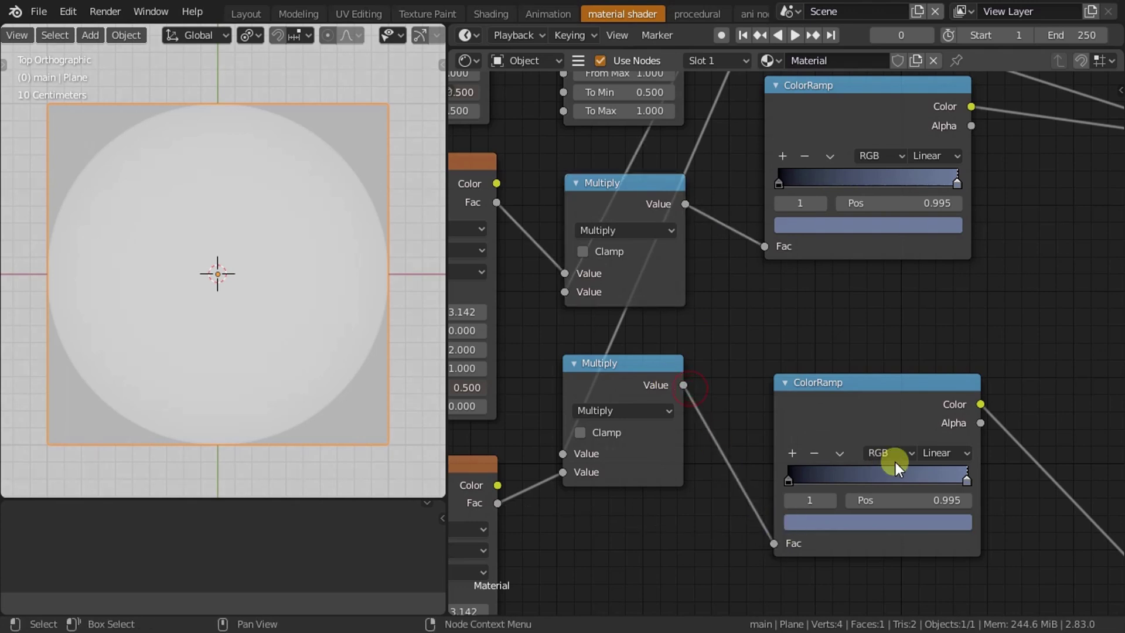
scroll(895, 462, down, 5)
middle_drag(971, 382, 579, 394)
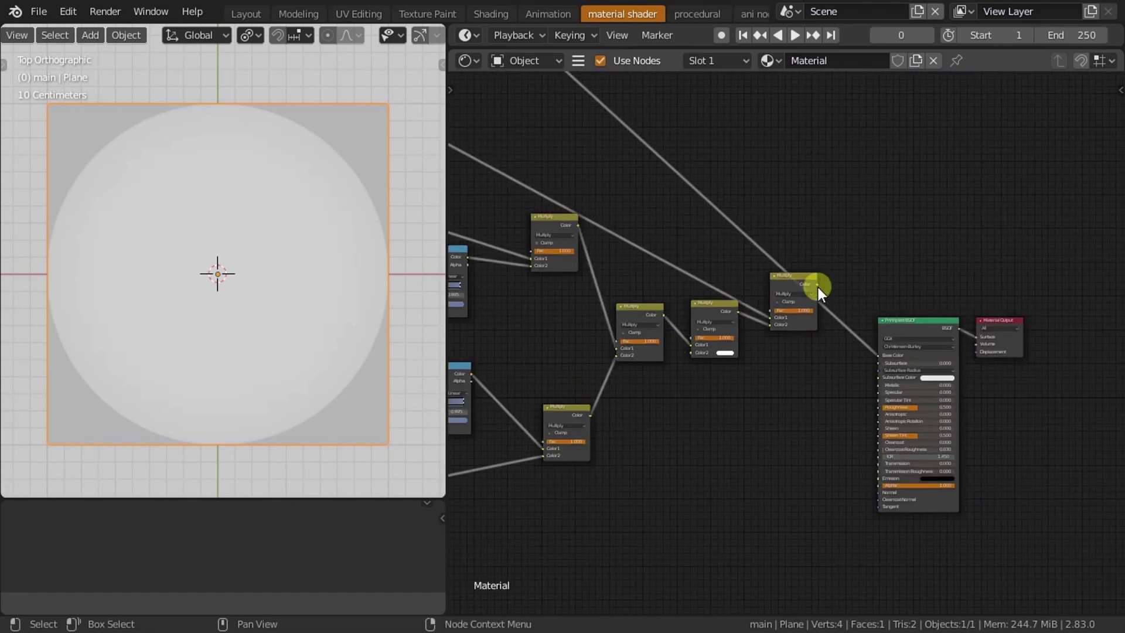
Drive the Principled BSDF Base Color from the last Multiply node.
drag(817, 285, 877, 355)
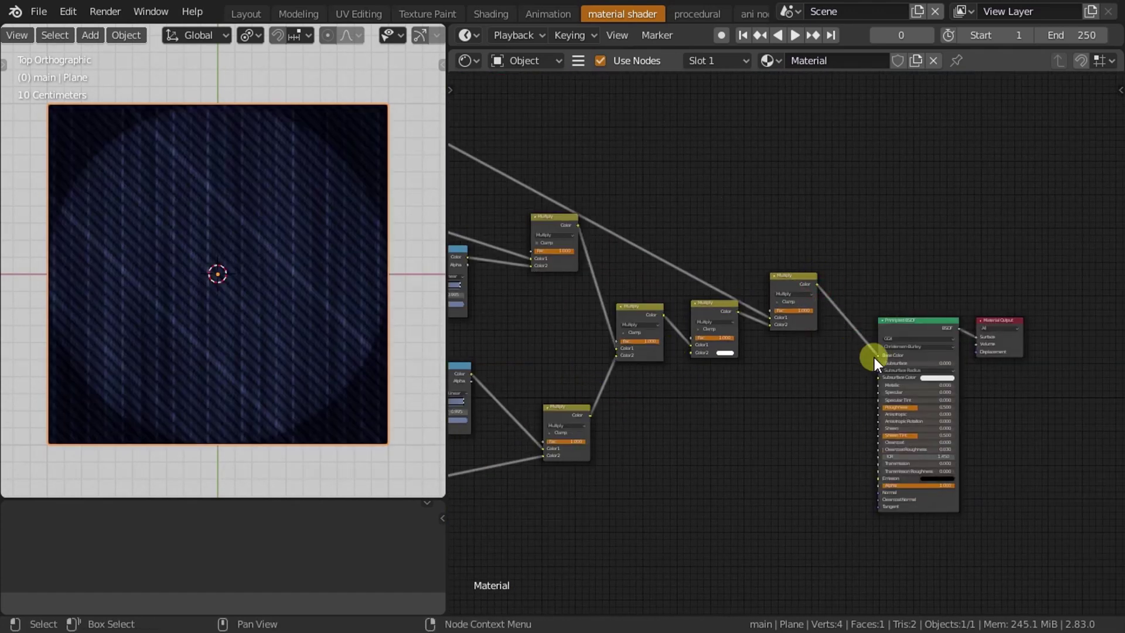
ctrl+scroll(769, 279, up, 5)
ctrl+scroll(791, 328, up, 5)
scroll(767, 332, up, 2)
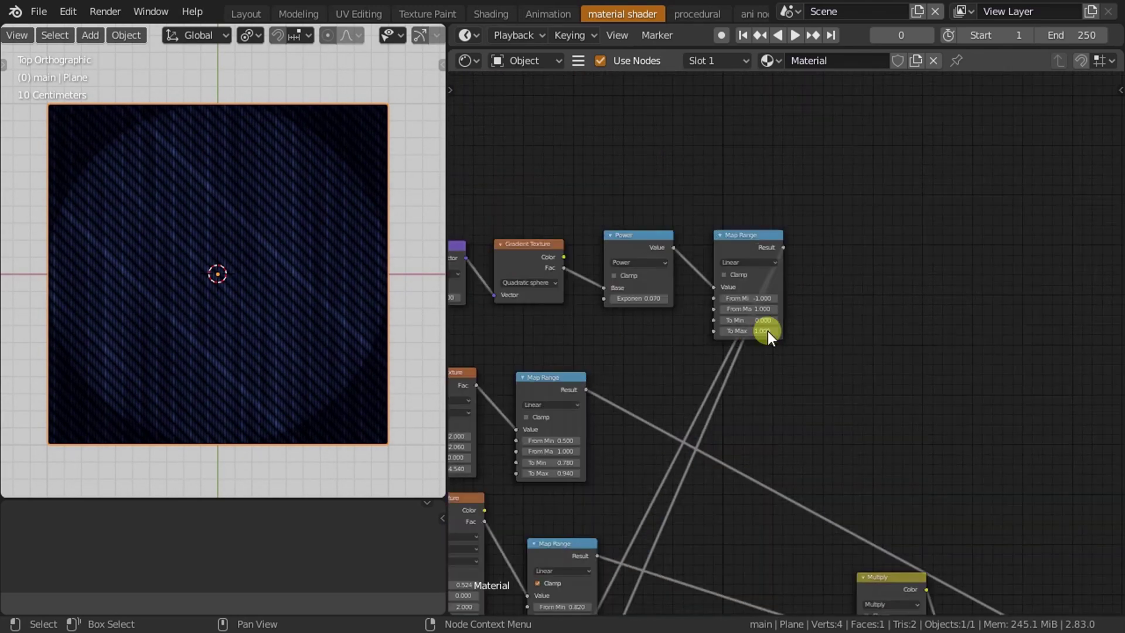
scroll(768, 332, up, 1)
scroll(761, 331, up, 4)
Set the Power exponent to 0.340 and nudge the Scale node slightly right.
mouse_move(658, 316)
mouse_down()
mouse_move(631, 307)
mouse_move(674, 317)
mouse_up()
scroll(602, 373, down, 1)
ctrl+scroll(583, 363, down, 3)
scroll(586, 340, down, 1)
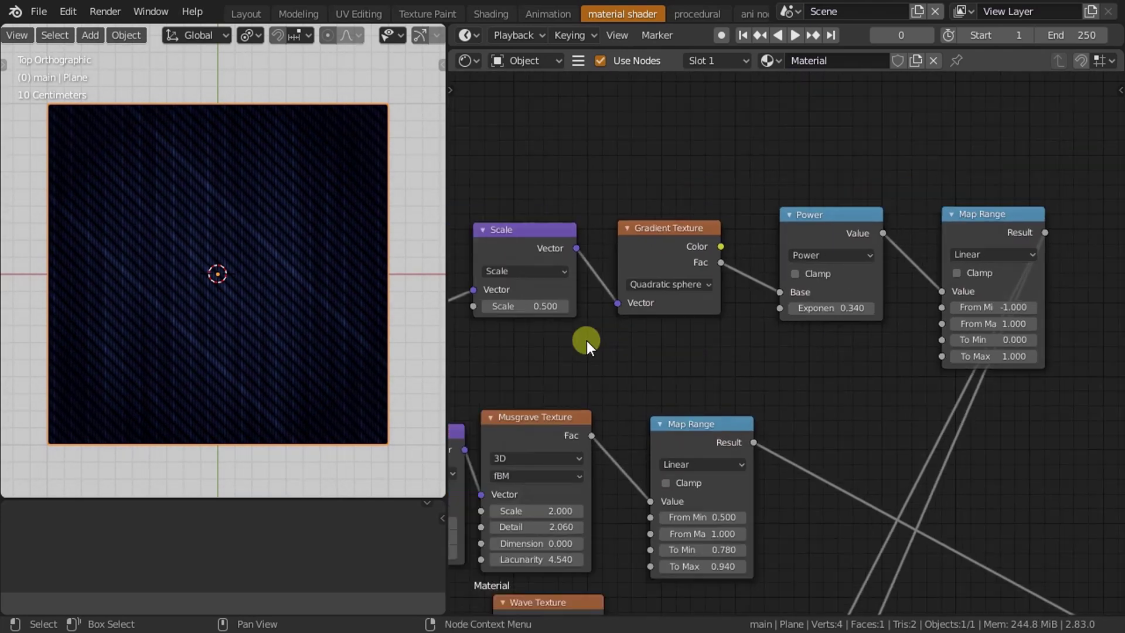
scroll(586, 340, down, 1)
scroll(424, 307, down, 3)
scroll(304, 275, up, 3)
middle_drag(523, 282, 724, 275)
scroll(767, 280, up, 1)
drag(778, 254, 800, 253)
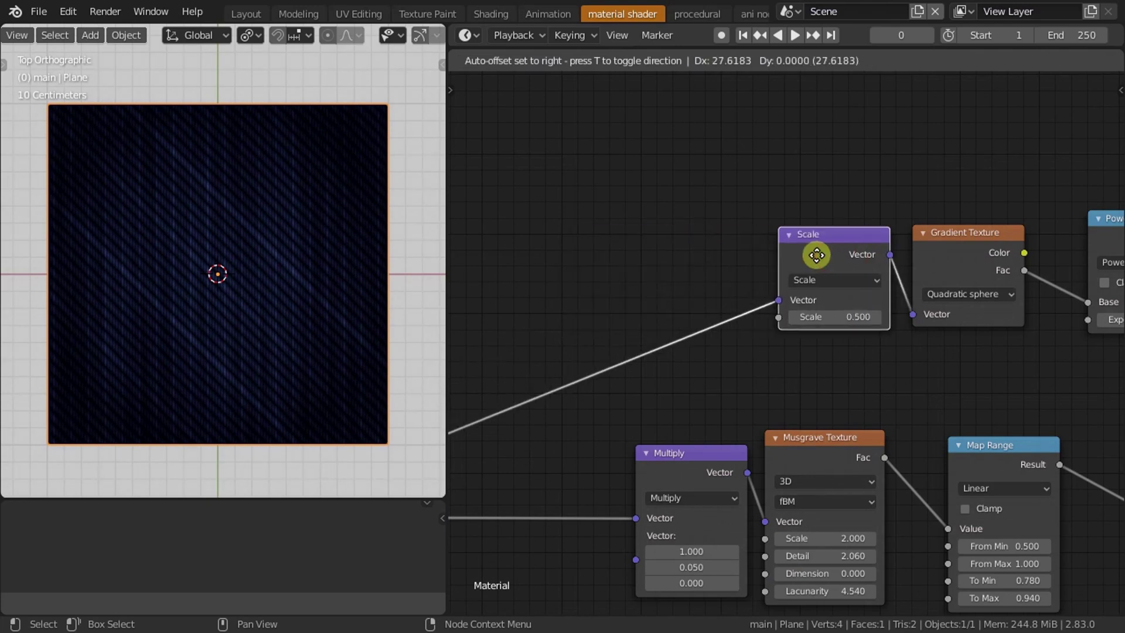
Duplicate the Scale node as an Add node inserted into the coordinate link.
key(shift+d)
click(595, 174)
click(610, 202)
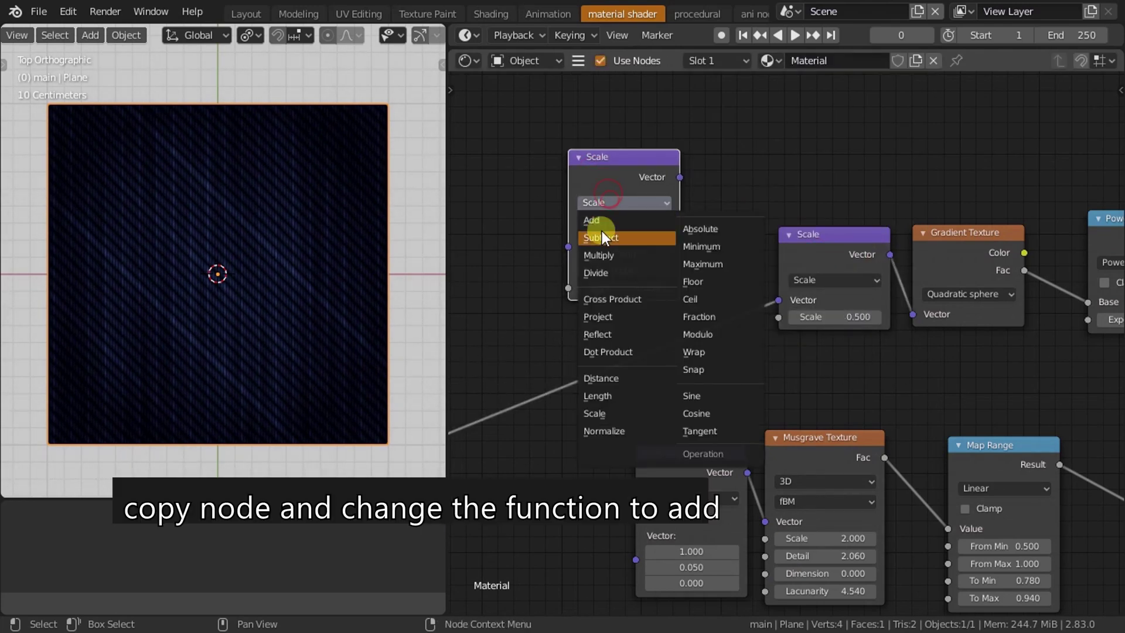
drag(626, 172, 642, 212)
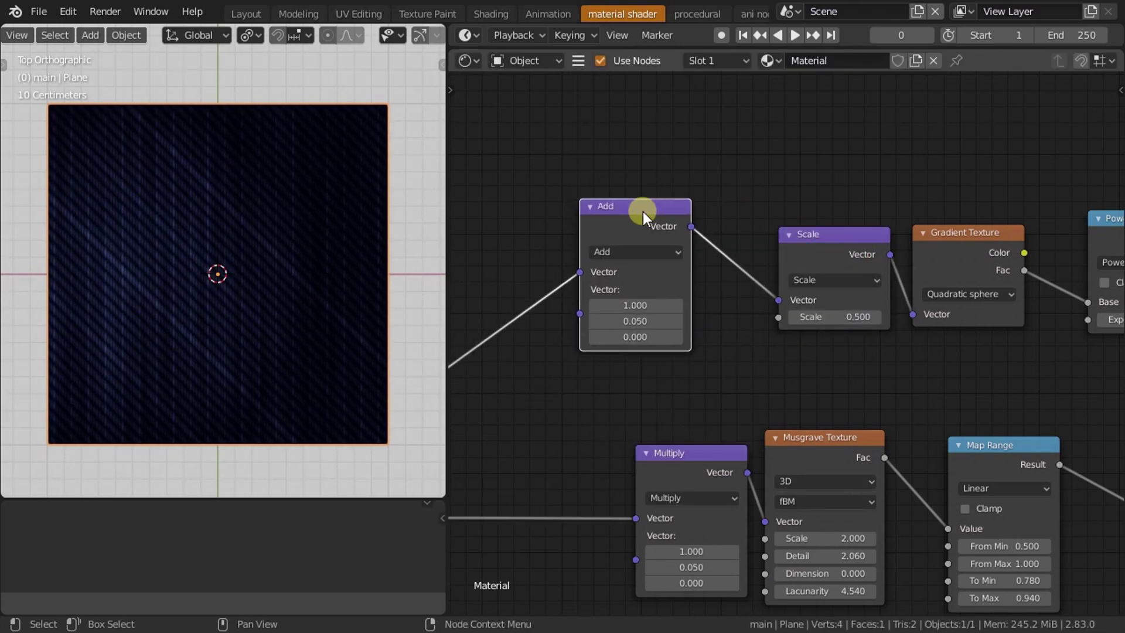
Set the Add node's X offset to -0.540.
drag(661, 305, 599, 297)
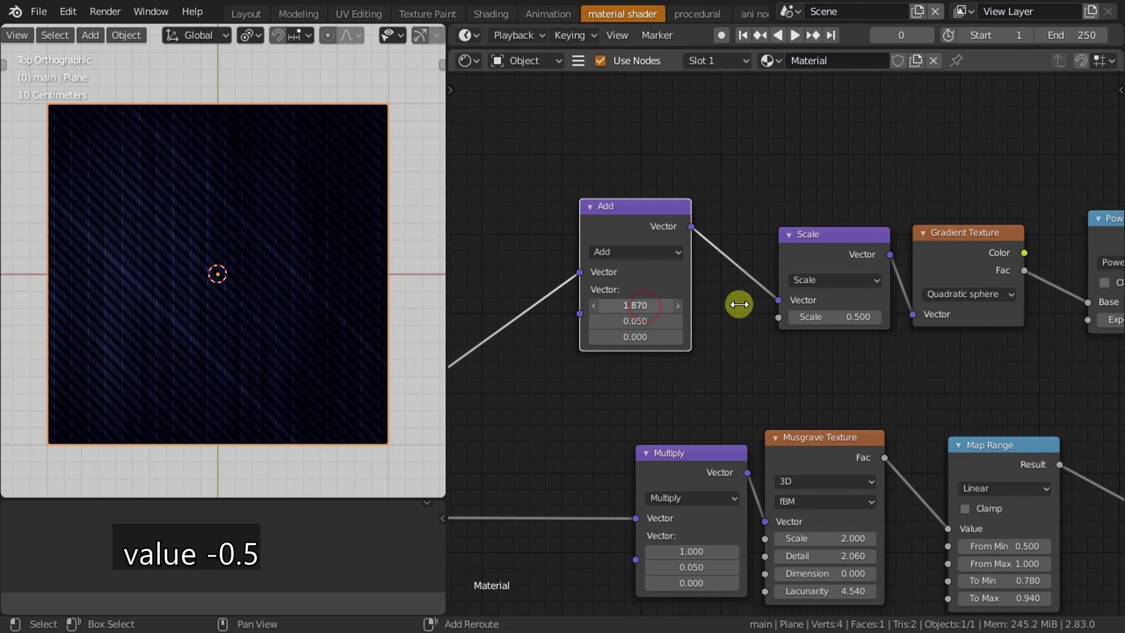
drag(739, 304, 837, 302)
text(-0.54)
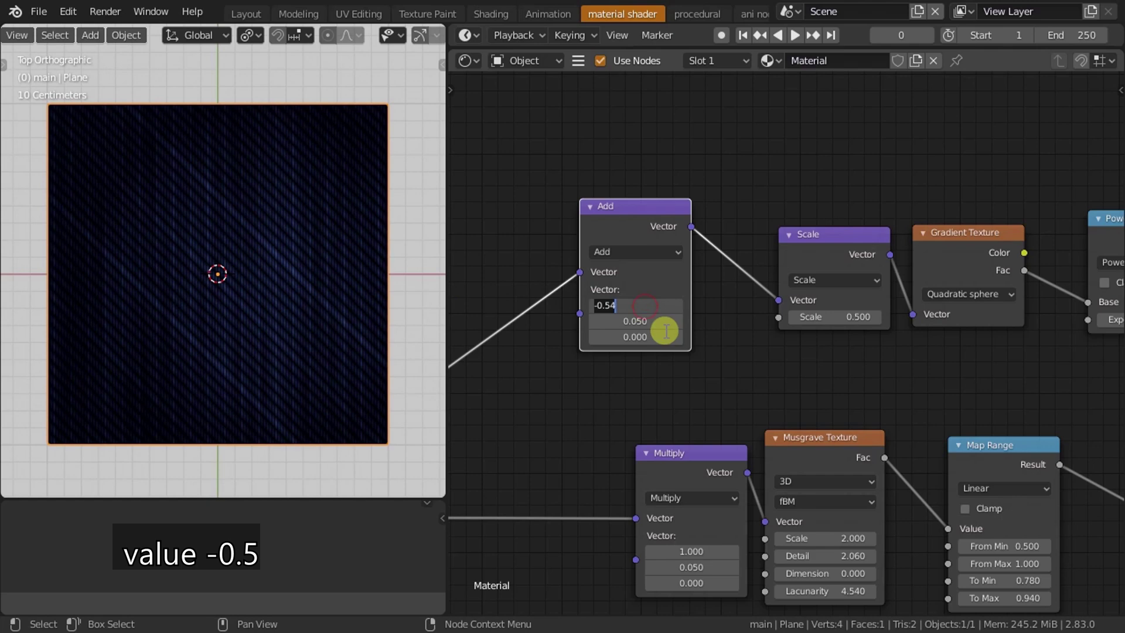
key(Return)
scroll(301, 300, down, 4)
scroll(301, 300, up, 4)
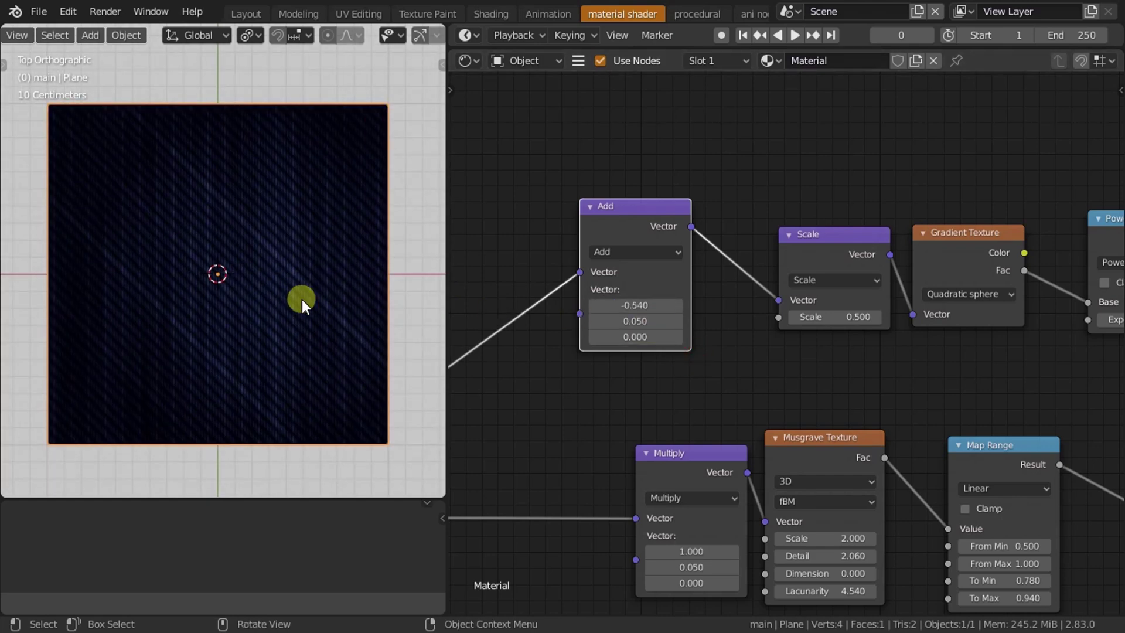
scroll(835, 397, down, 3)
scroll(721, 413, up, 3)
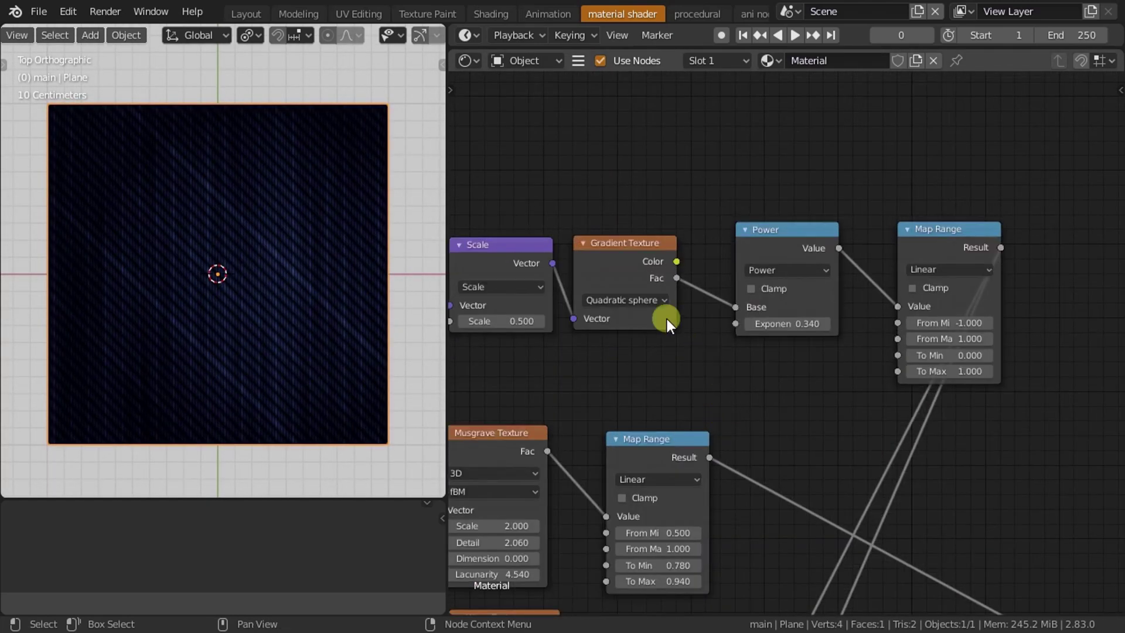
scroll(768, 325, up, 2)
Raise the Power node's exponent to 0.430.
mouse_move(809, 297)
mouse_down()
mouse_move(753, 289)
mouse_move(782, 290)
mouse_up()
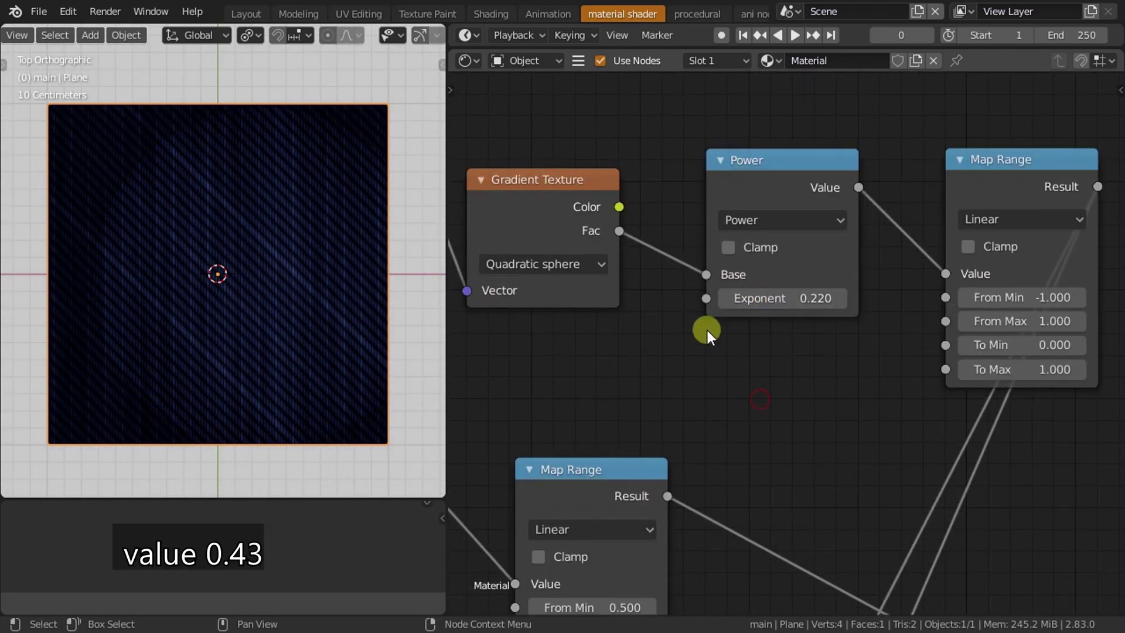
scroll(754, 356, down, 2)
scroll(710, 427, down, 2)
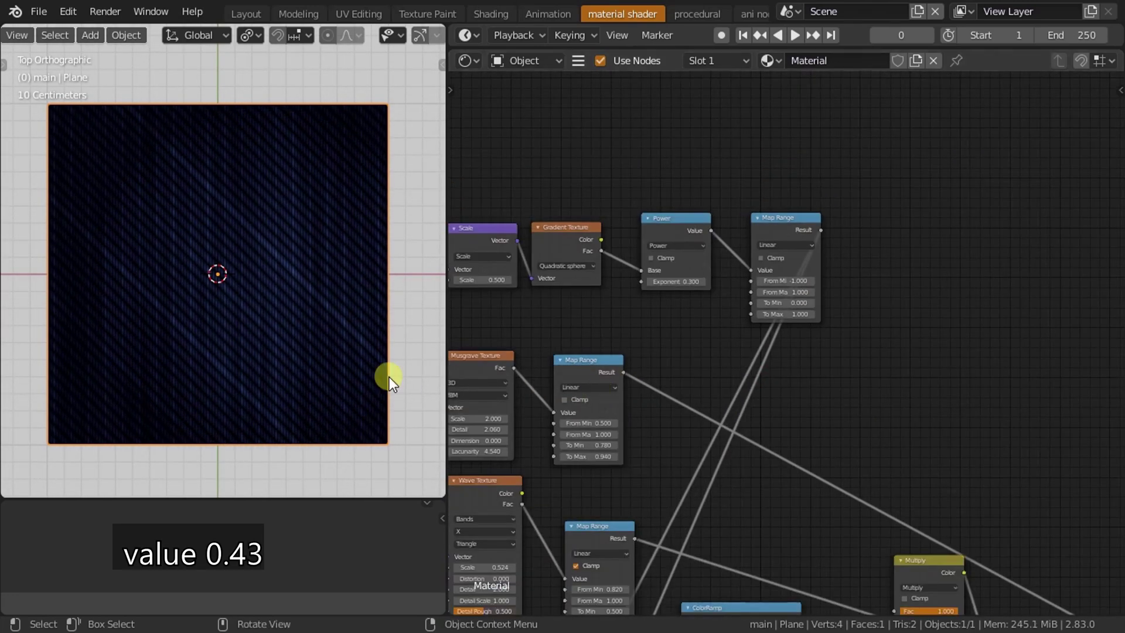
scroll(349, 364, up, 3)
scroll(381, 346, down, 3)
scroll(740, 427, down, 4)
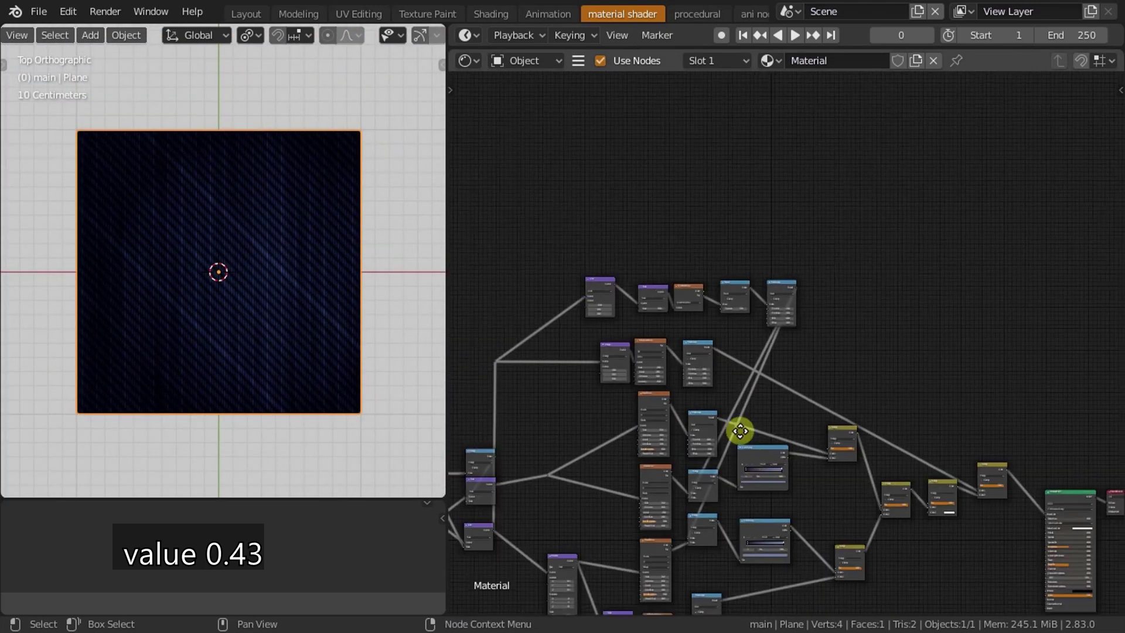
scroll(796, 477, up, 3)
scroll(793, 343, up, 3)
scroll(793, 343, up, 2)
drag(808, 321, 857, 324)
scroll(967, 515, down, 3)
scroll(997, 542, down, 2)
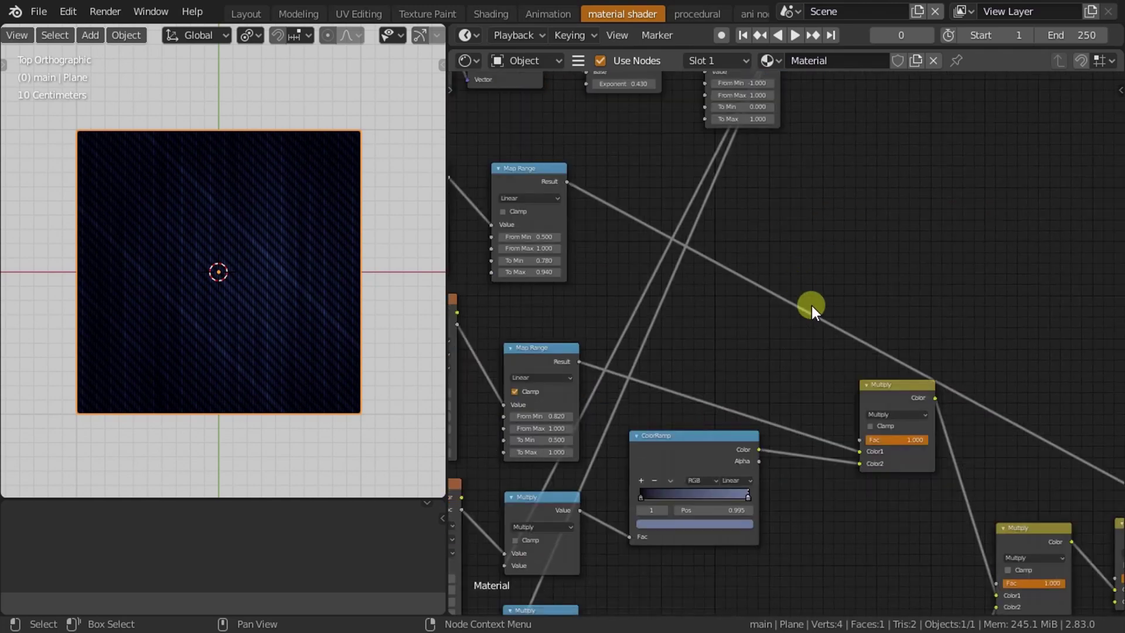
scroll(894, 334, up, 3)
scroll(828, 304, down, 3)
scroll(884, 304, up, 1)
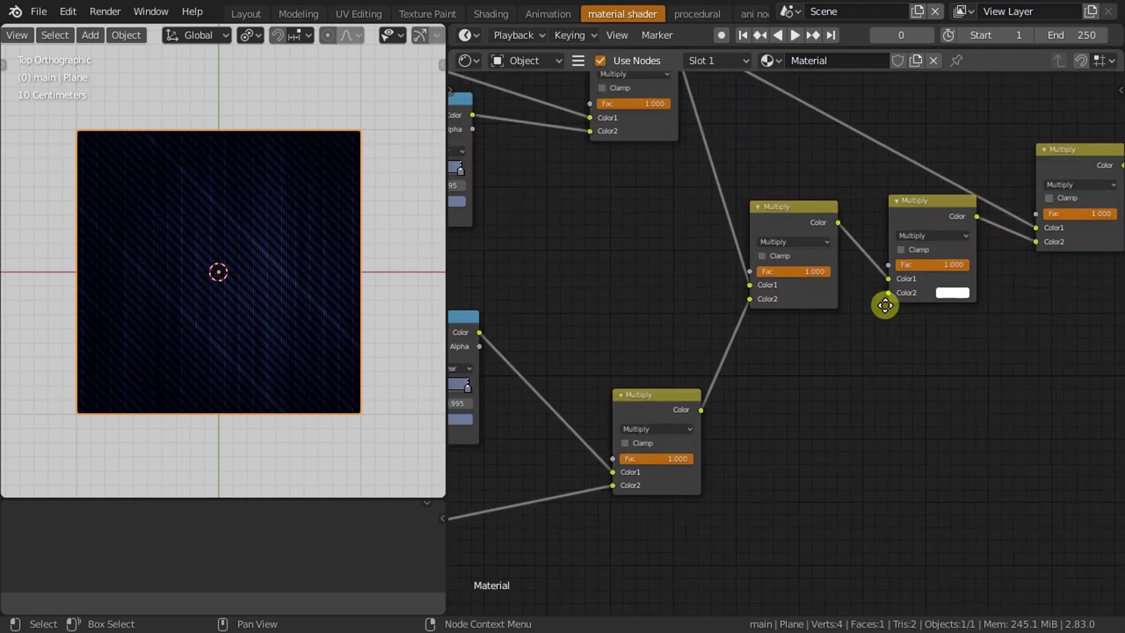
scroll(688, 336, up, 2)
Set the Multiply node's Color2 to RGB 10.000 for R, G and B.
click(690, 327)
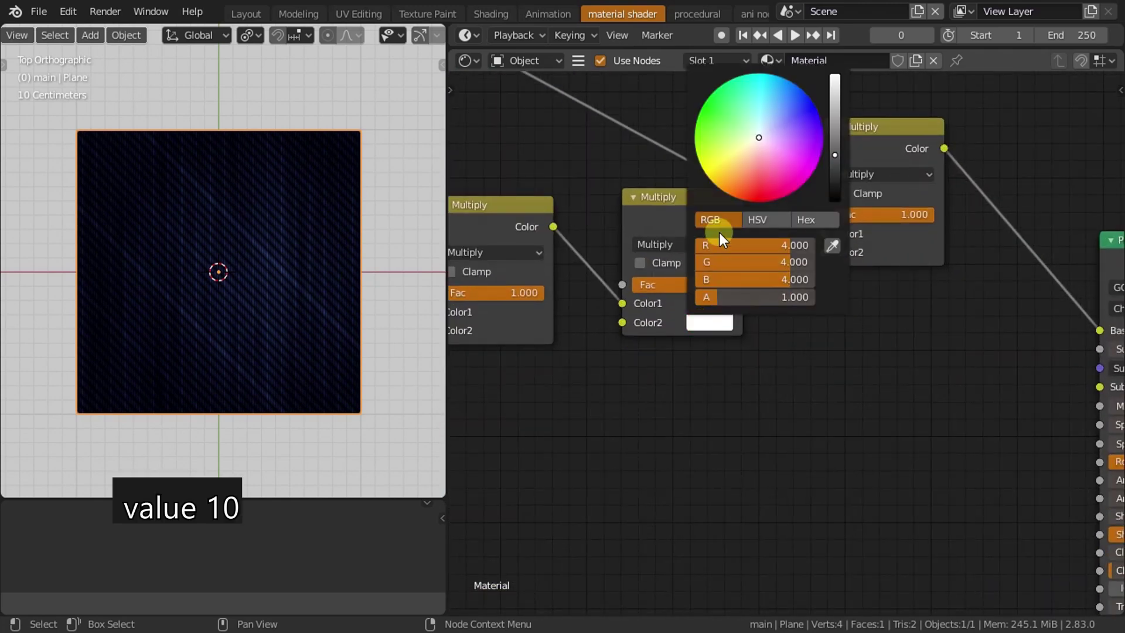
click(737, 206)
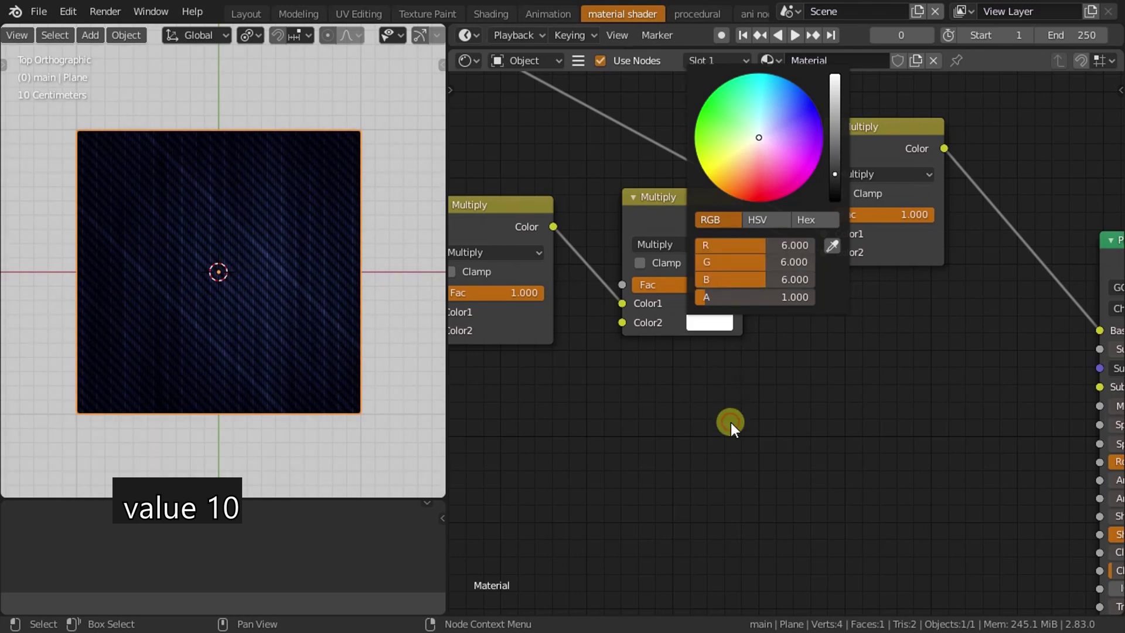
scroll(714, 444, down, 2)
scroll(690, 461, up, 2)
click(710, 364)
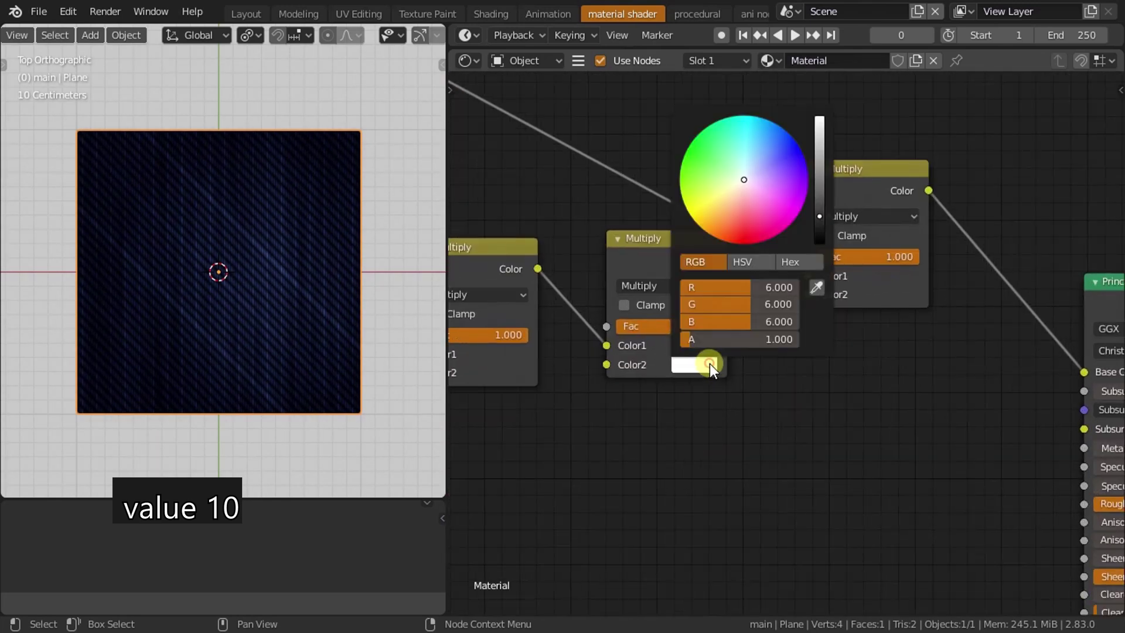
click(725, 321)
text(10)
key(Return)
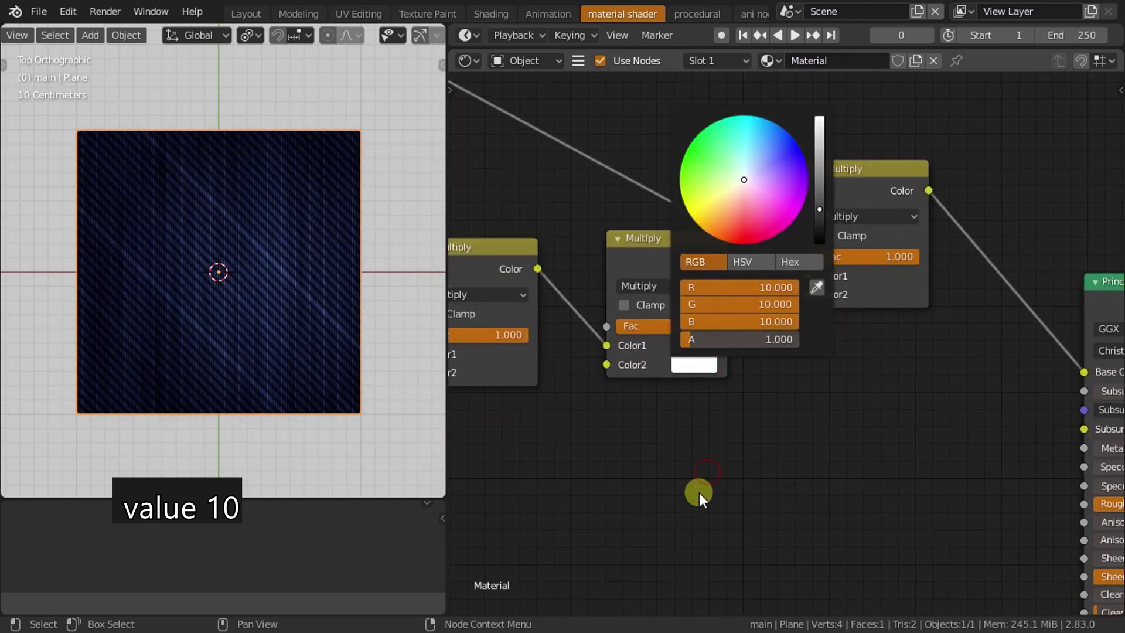
scroll(294, 338, up, 4)
scroll(294, 338, down, 4)
scroll(904, 458, down, 3)
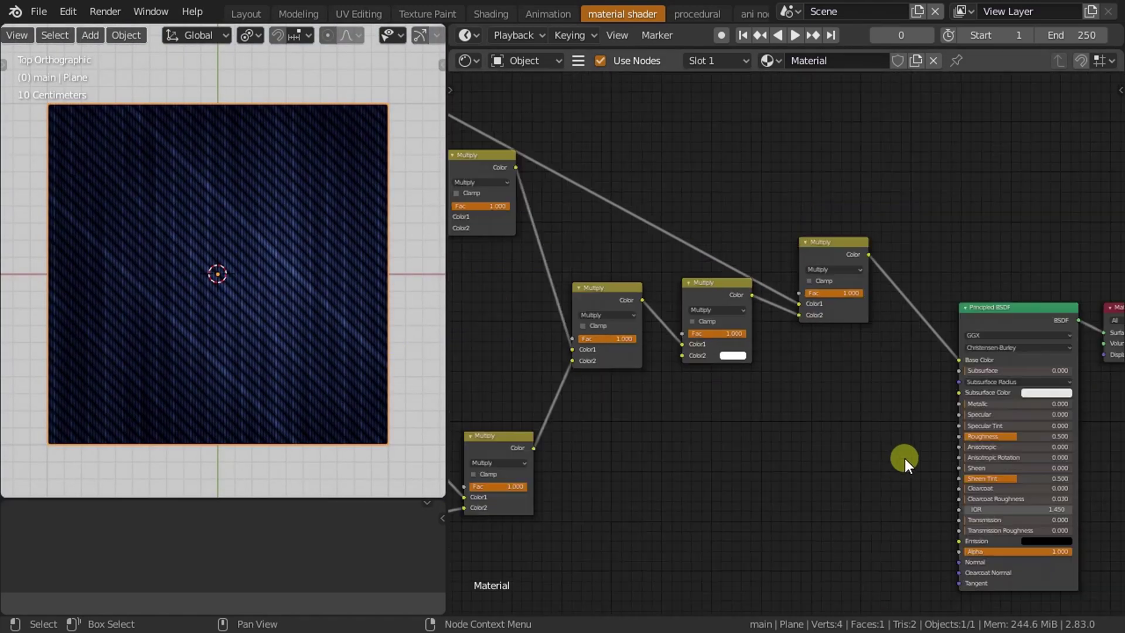
scroll(737, 475, right, 3)
scroll(722, 426, right, 3)
drag(760, 301, 971, 579)
drag(767, 398, 975, 307)
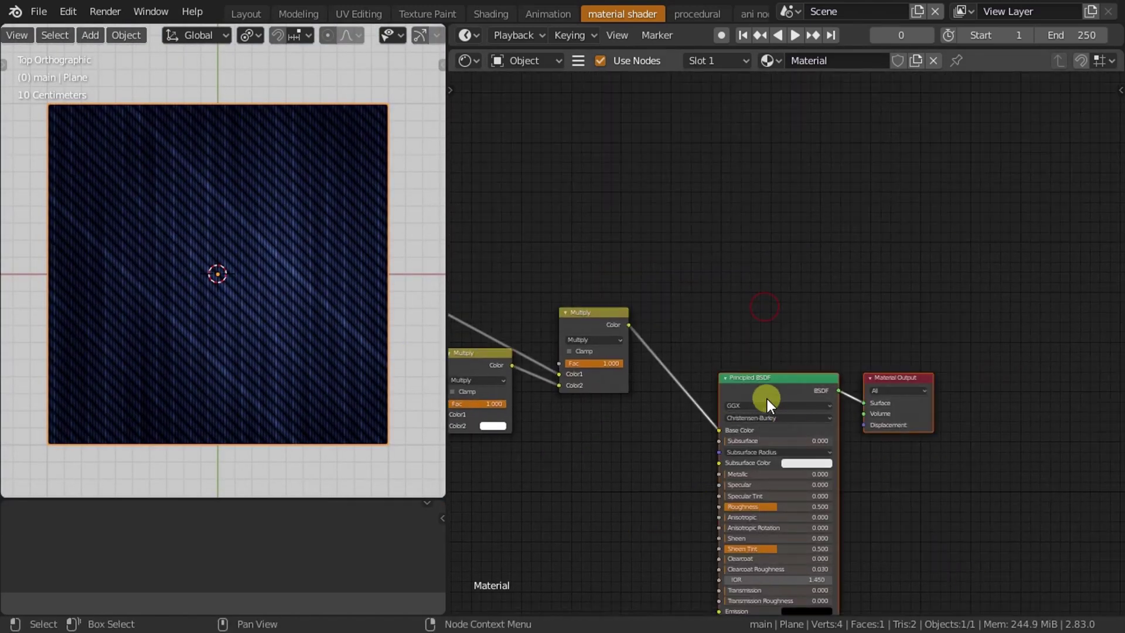
scroll(598, 420, down, 2)
mouse_move(597, 420)
middle_down()
mouse_move(778, 427)
mouse_move(930, 385)
middle_up()
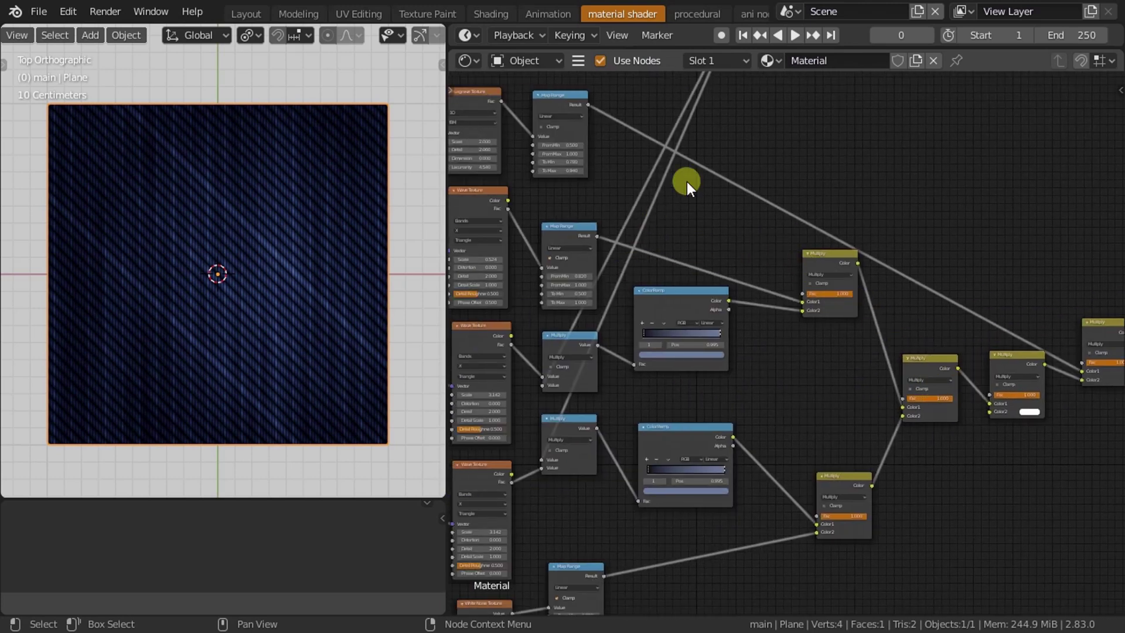
middle_drag(690, 161, 685, 365)
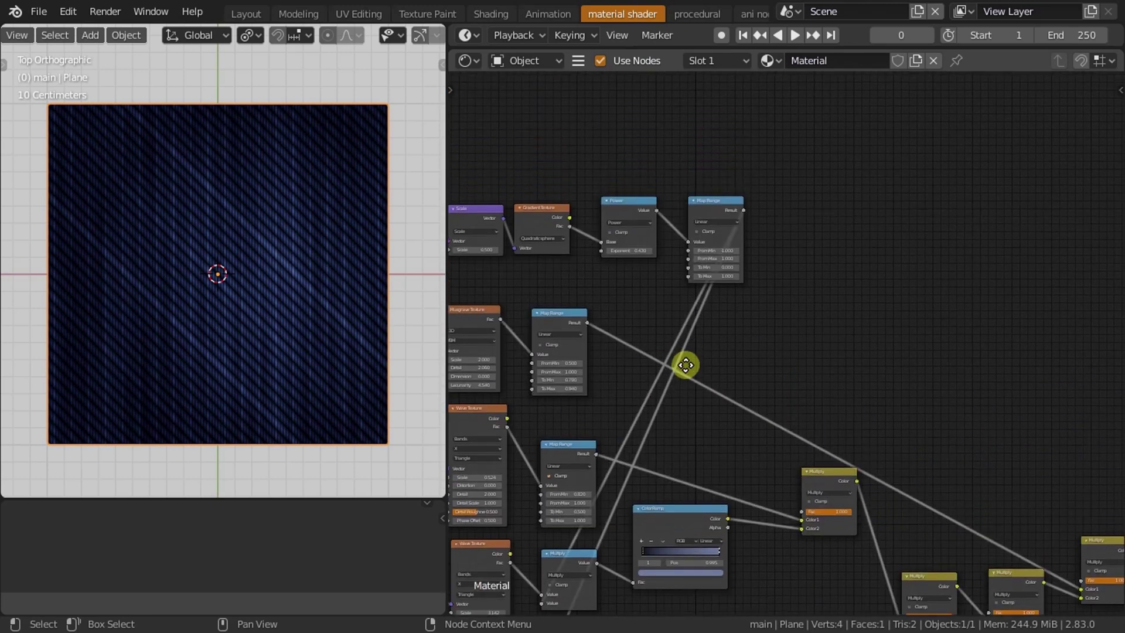
middle_drag(617, 381, 820, 329)
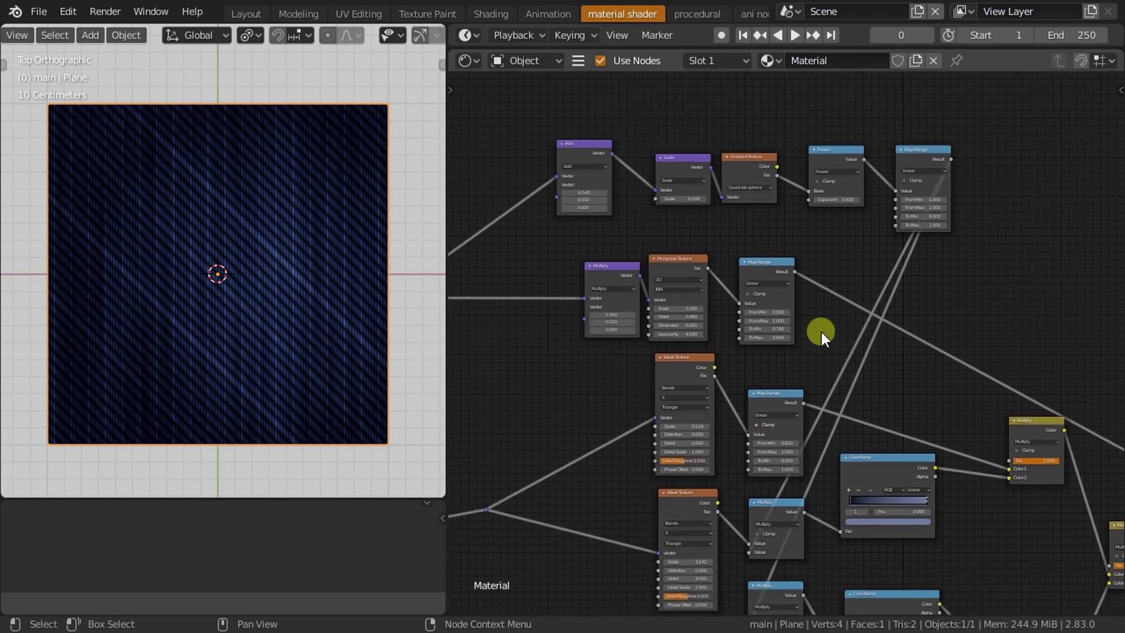
scroll(262, 259, up, 2)
scroll(262, 258, up, 3)
scroll(264, 266, down, 3)
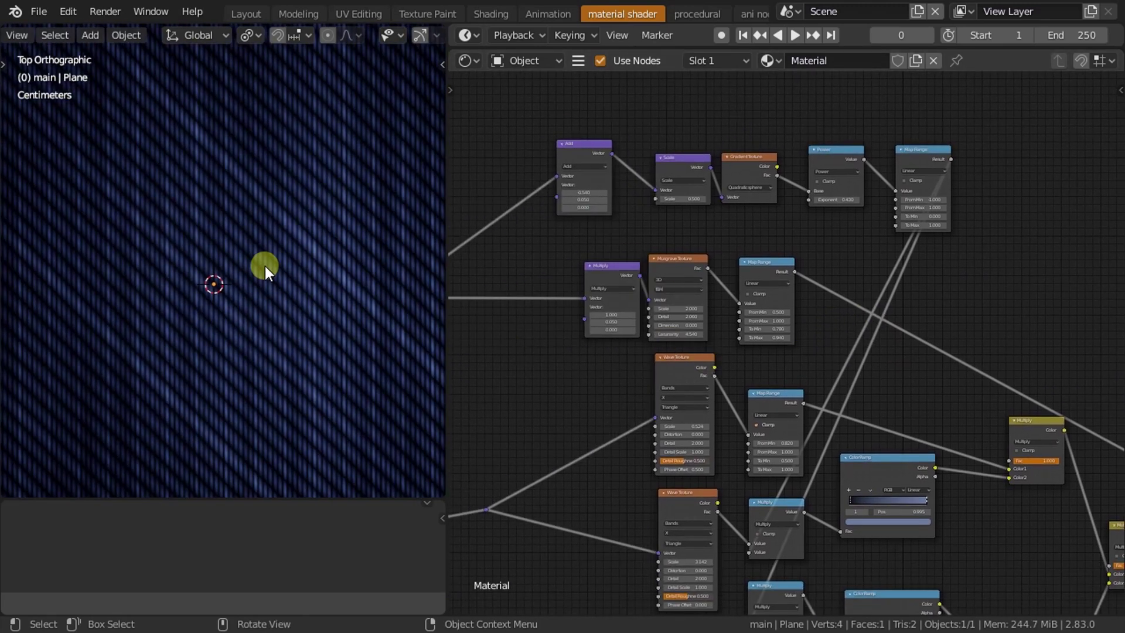
scroll(266, 266, down, 1)
scroll(846, 402, down, 3)
scroll(824, 306, down, 1)
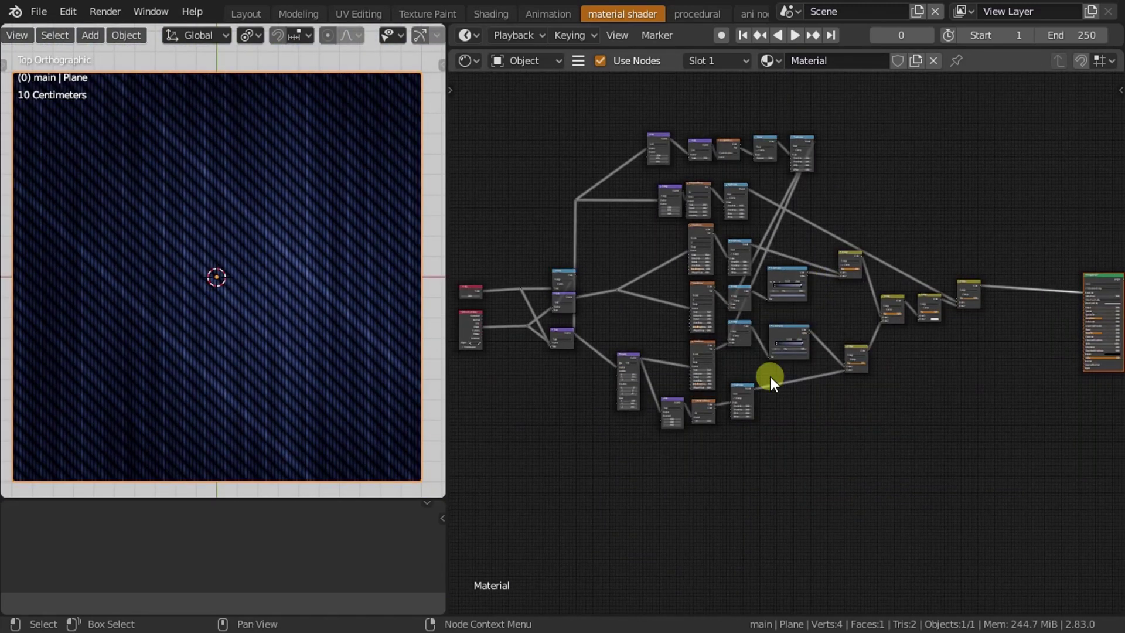
scroll(771, 377, up, 1)
scroll(760, 263, up, 1)
scroll(685, 289, up, 2)
scroll(677, 326, up, 2)
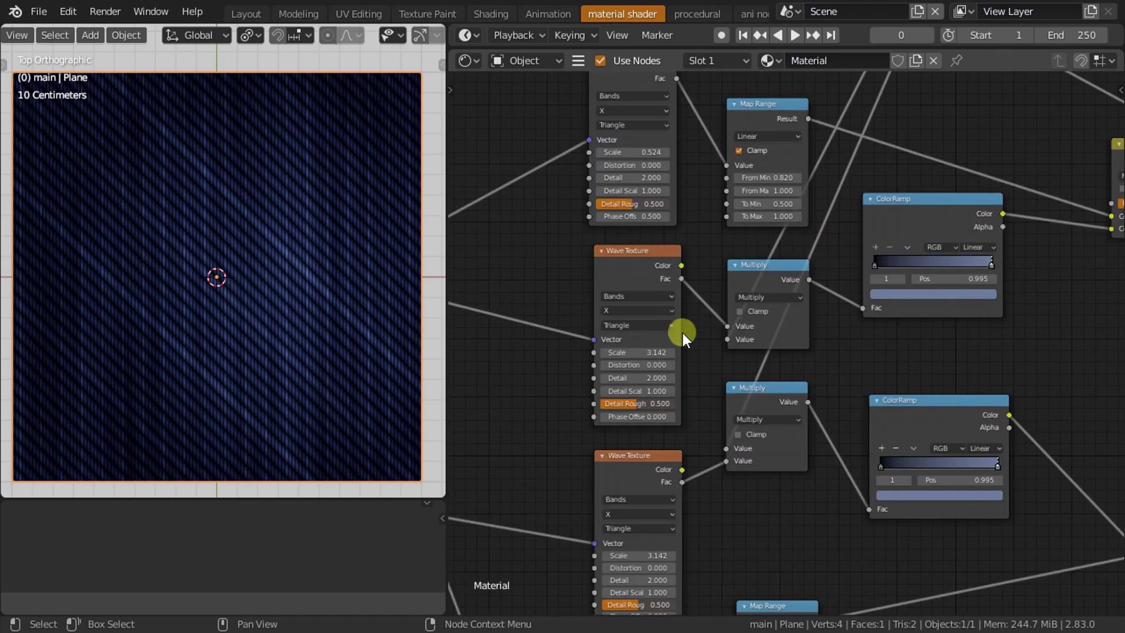
mouse_move(677, 326)
middle_down()
mouse_move(819, 418)
mouse_move(986, 276)
mouse_move(1049, 289)
middle_up()
scroll(869, 326, down, 1)
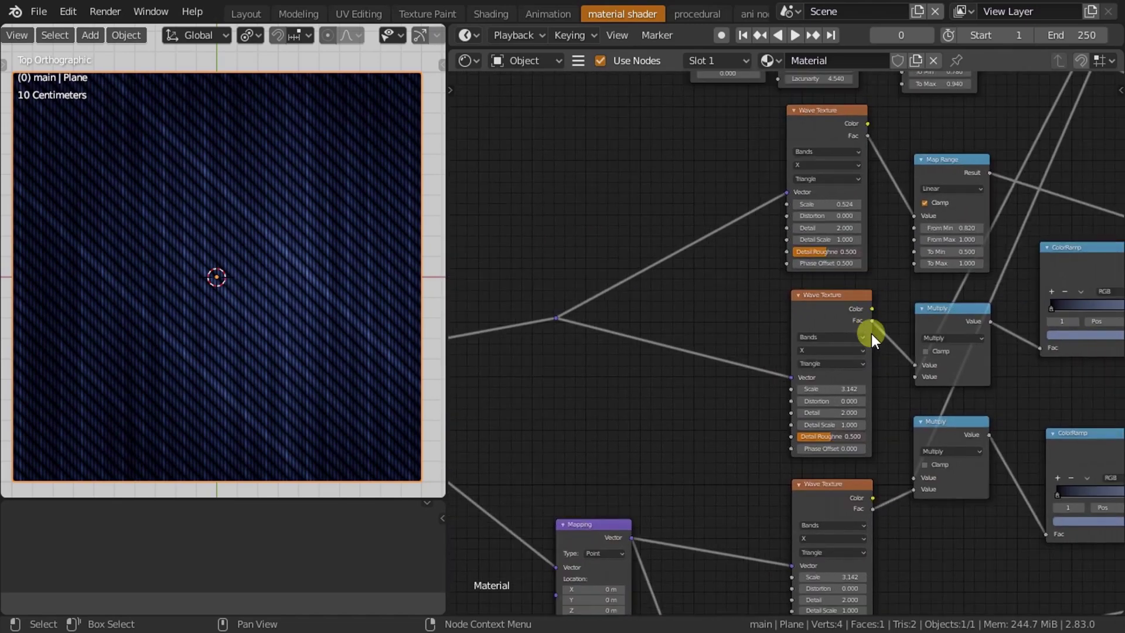
scroll(797, 374, down, 3)
scroll(791, 381, down, 2)
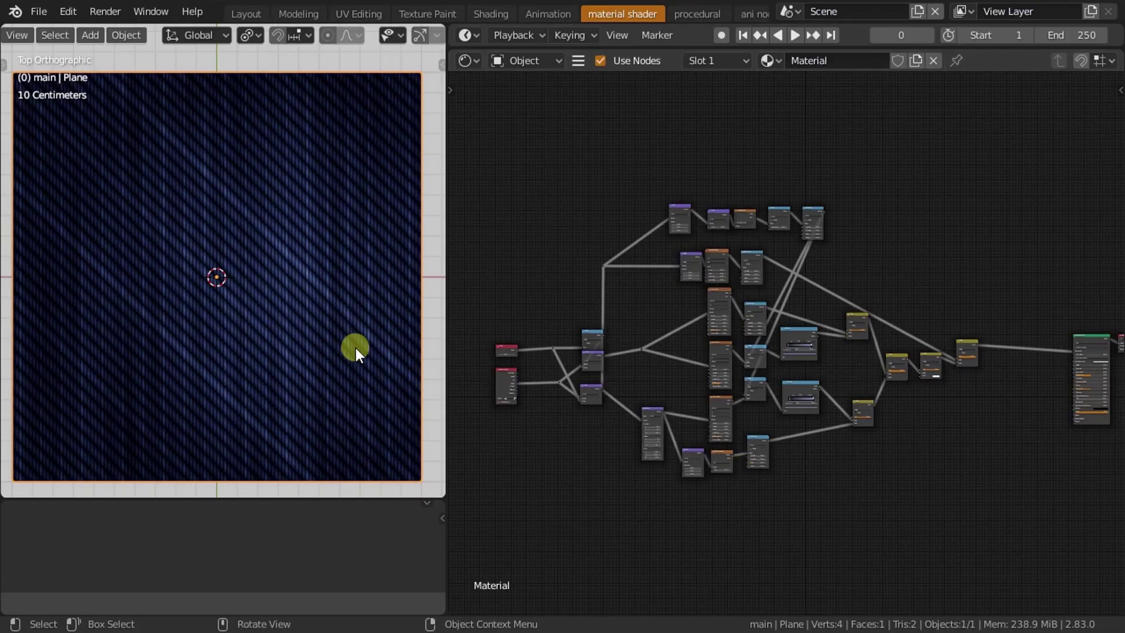
Duplicate a Wave Texture node with its input and place the copy below the graph.
scroll(328, 319, up, 2)
scroll(319, 310, up, 1)
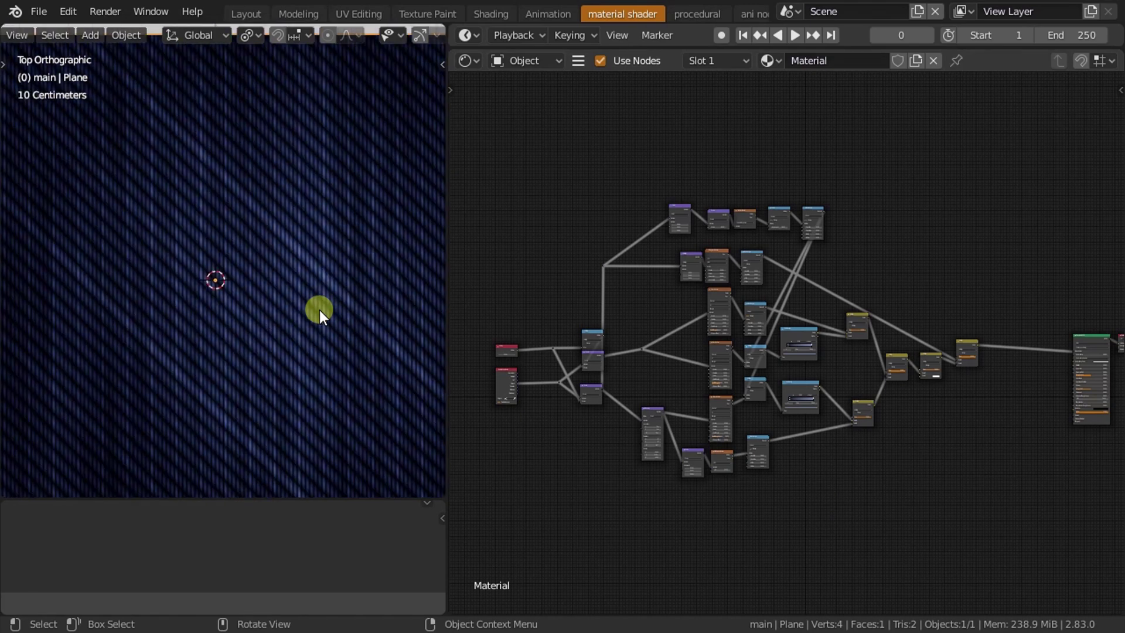
scroll(319, 310, down, 2)
middle_drag(829, 418, 852, 278)
scroll(852, 279, up, 3)
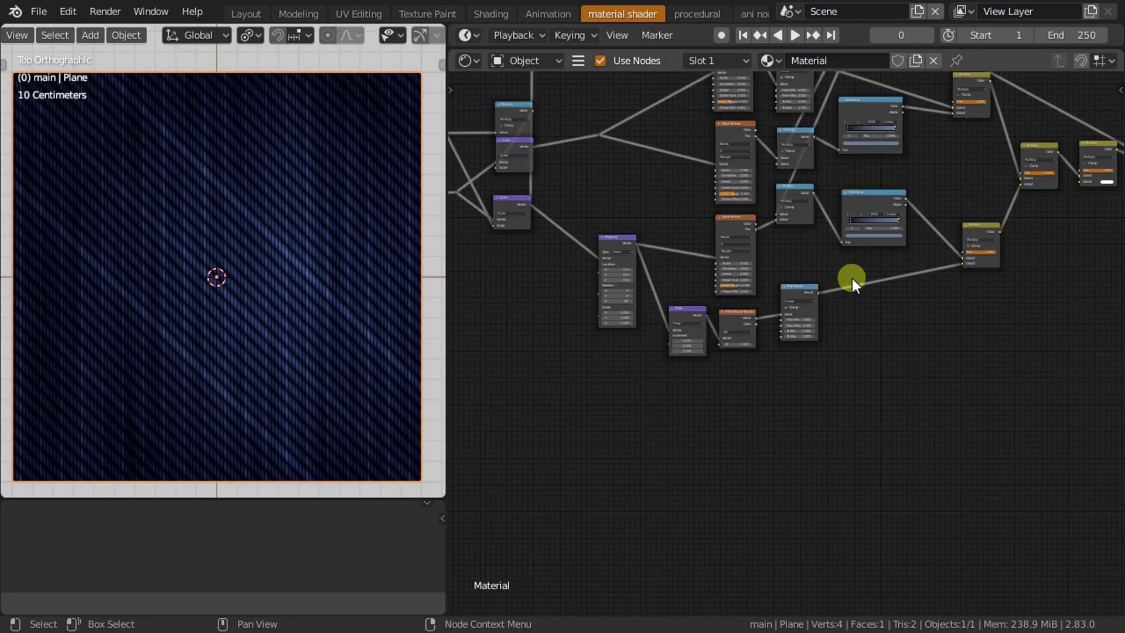
shift+scroll(852, 280, up, 1)
click(741, 143)
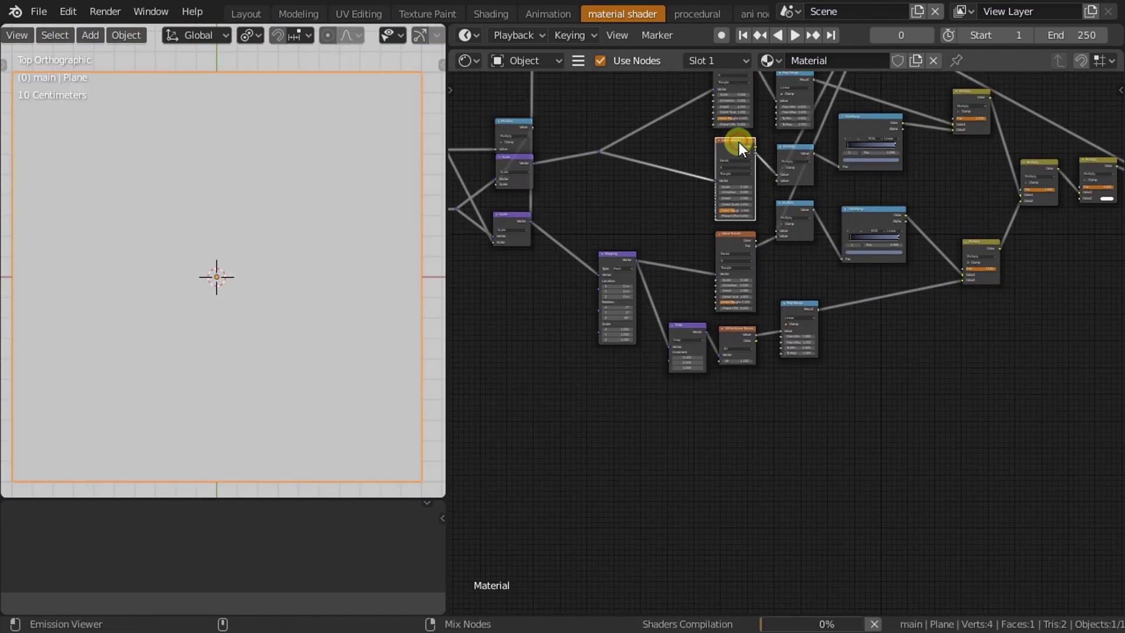
key(shift+d)
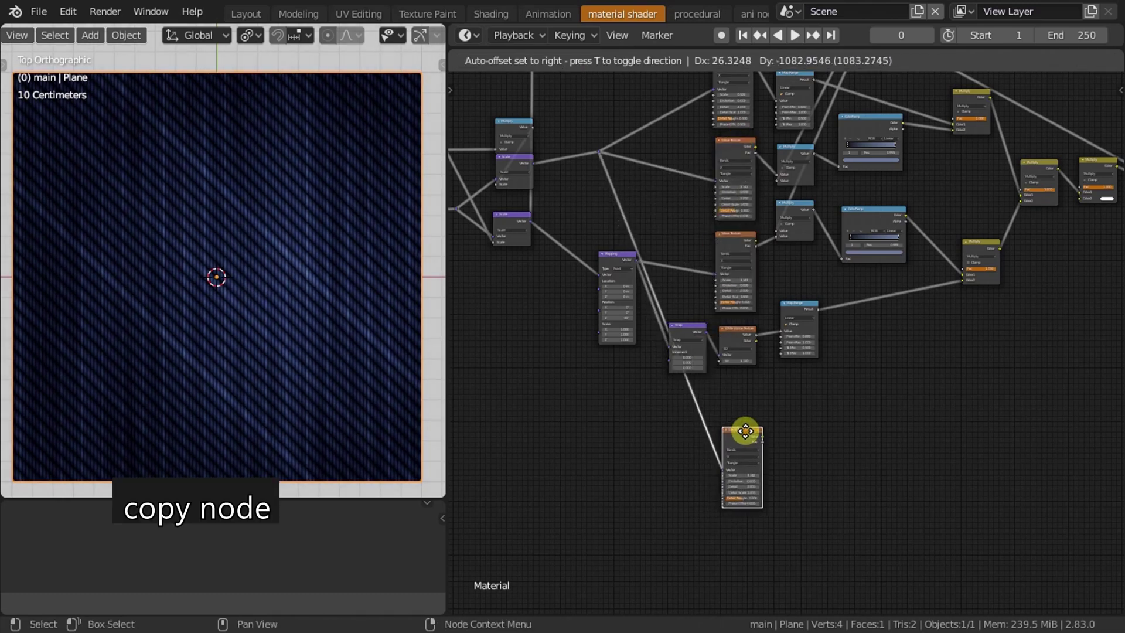
click(745, 431)
Reposition the copy's link bend point and wire its output into the Principled BSDF.
scroll(723, 417, up, 1)
scroll(732, 398, up, 1)
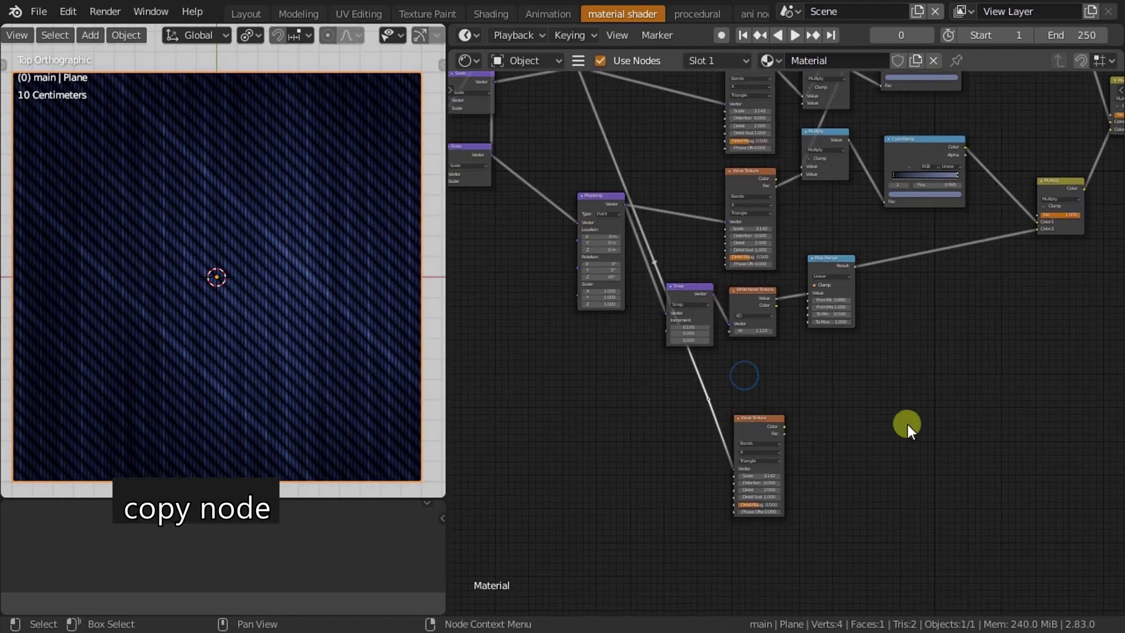
key(g)
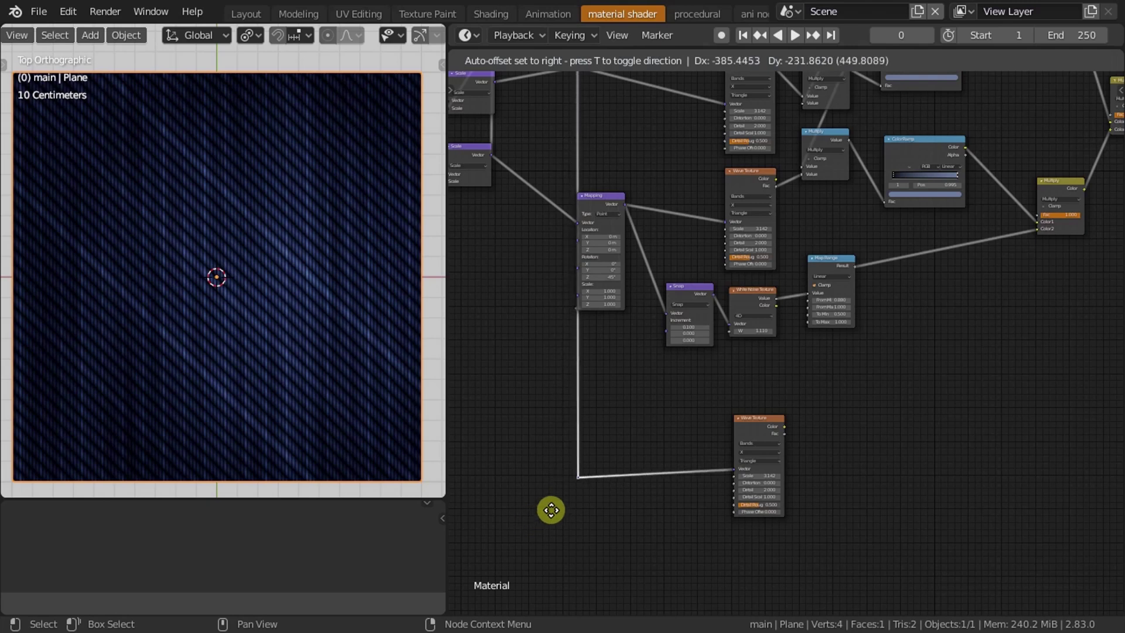
click(527, 495)
scroll(783, 327, down, 2)
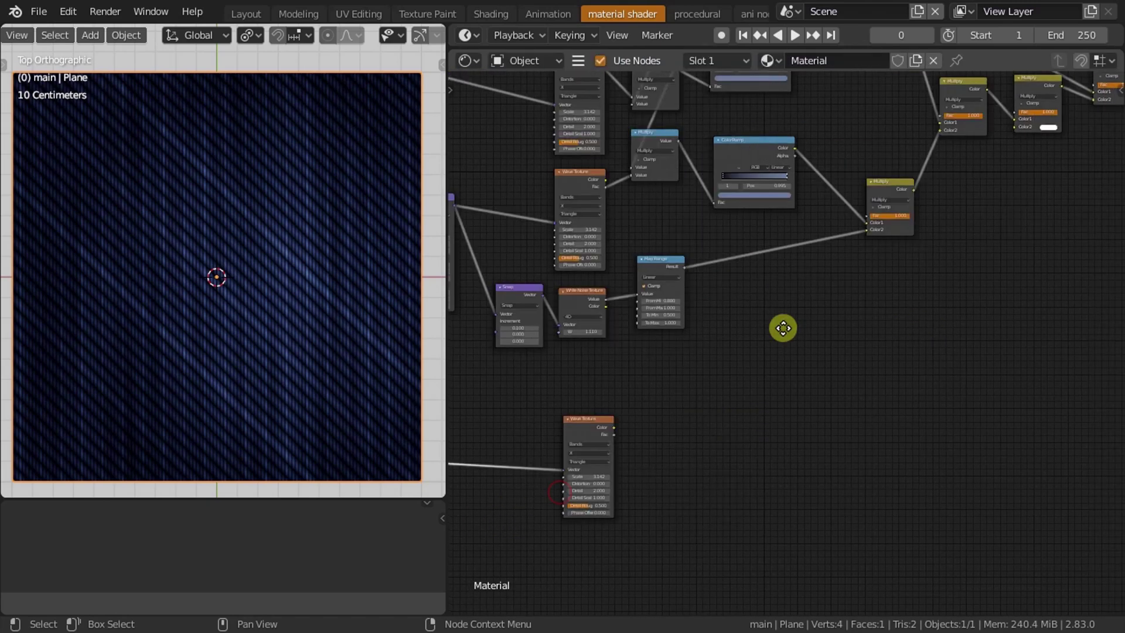
scroll(686, 351, down, 2)
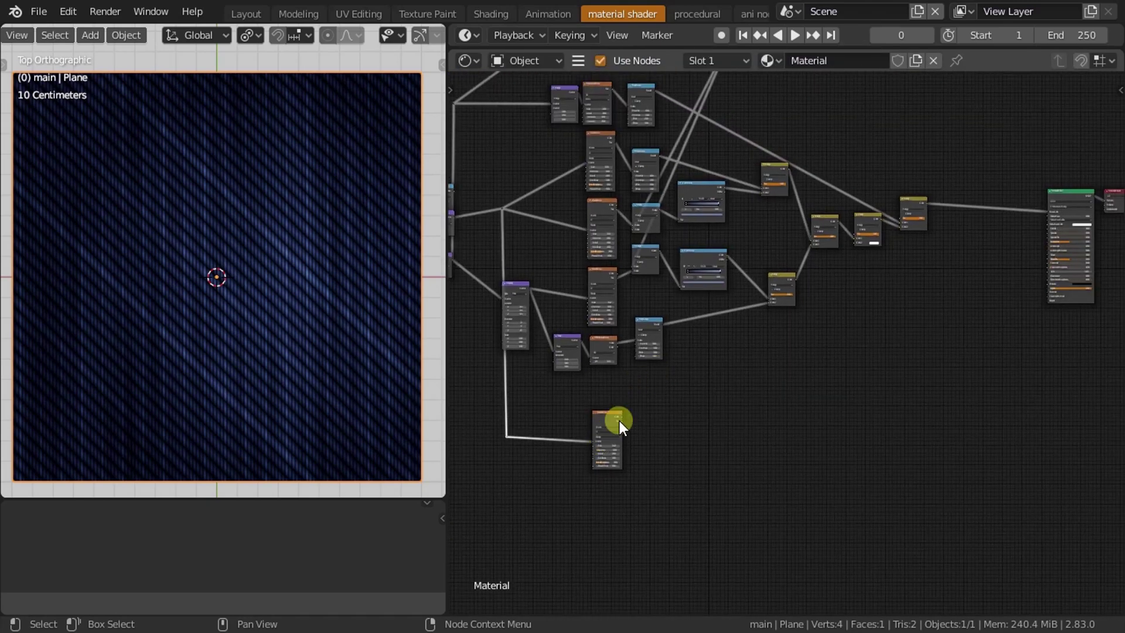
drag(621, 417, 1046, 212)
middle_drag(695, 347, 813, 256)
Set the Value node beside the Texture Coordinate node to 1.000.
scroll(879, 327, up, 2)
scroll(803, 301, up, 2)
middle_drag(804, 301, 755, 216)
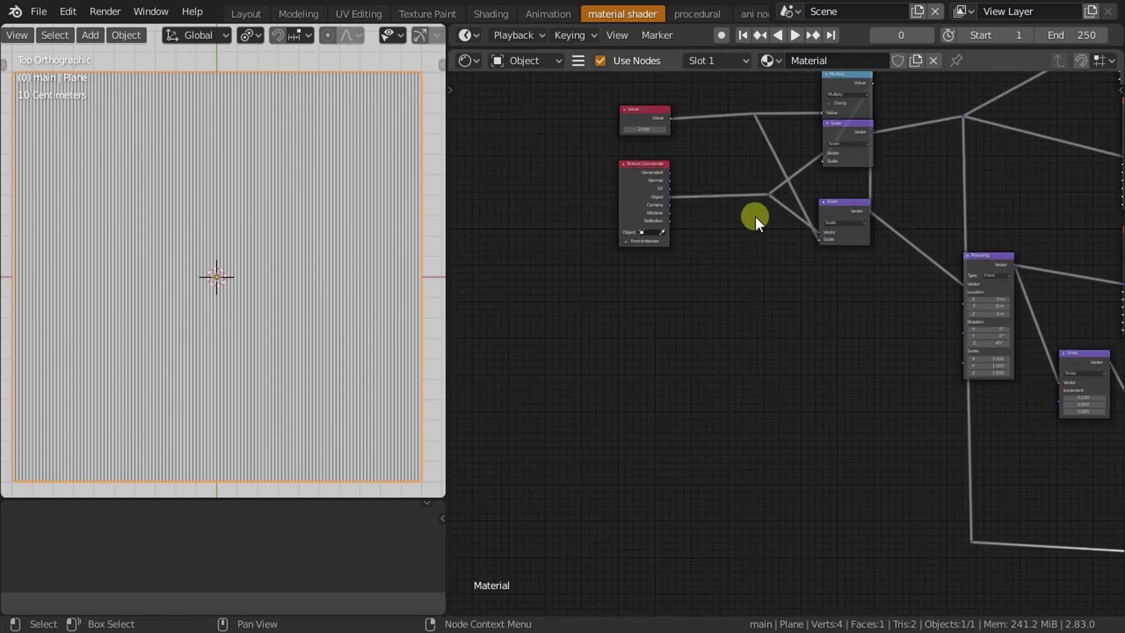
scroll(753, 263, up, 1)
scroll(673, 235, up, 2)
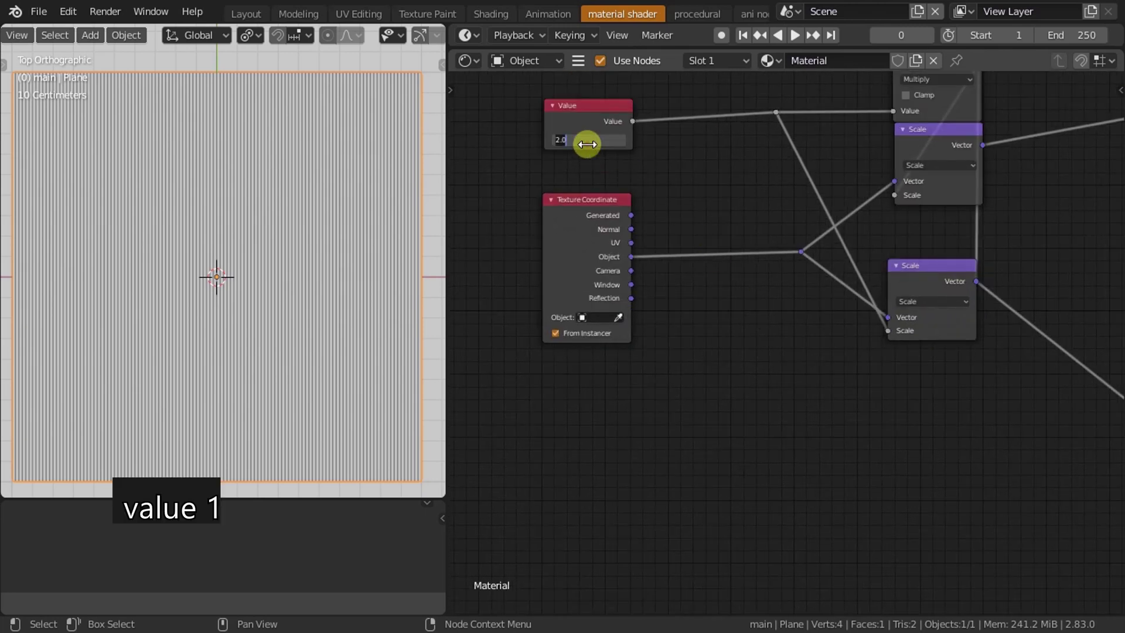
text(1)
key(Return)
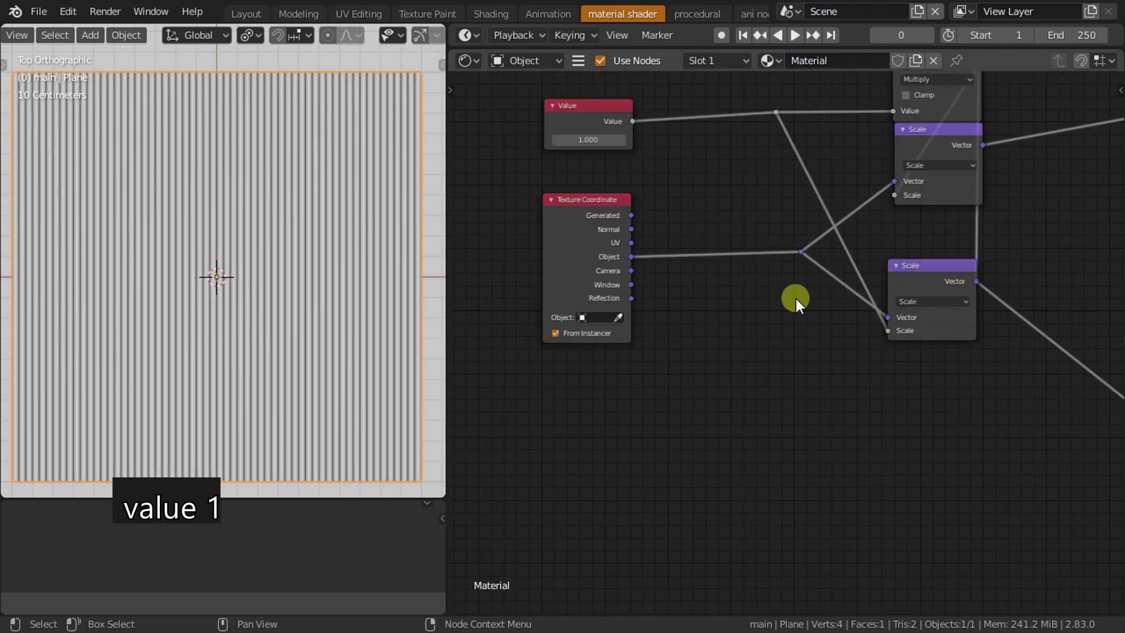
Switch the copied Wave Texture's direction from X to Y for horizontal stripes.
scroll(795, 298, down, 1)
scroll(936, 421, down, 2)
scroll(786, 386, up, 2)
scroll(807, 178, up, 1)
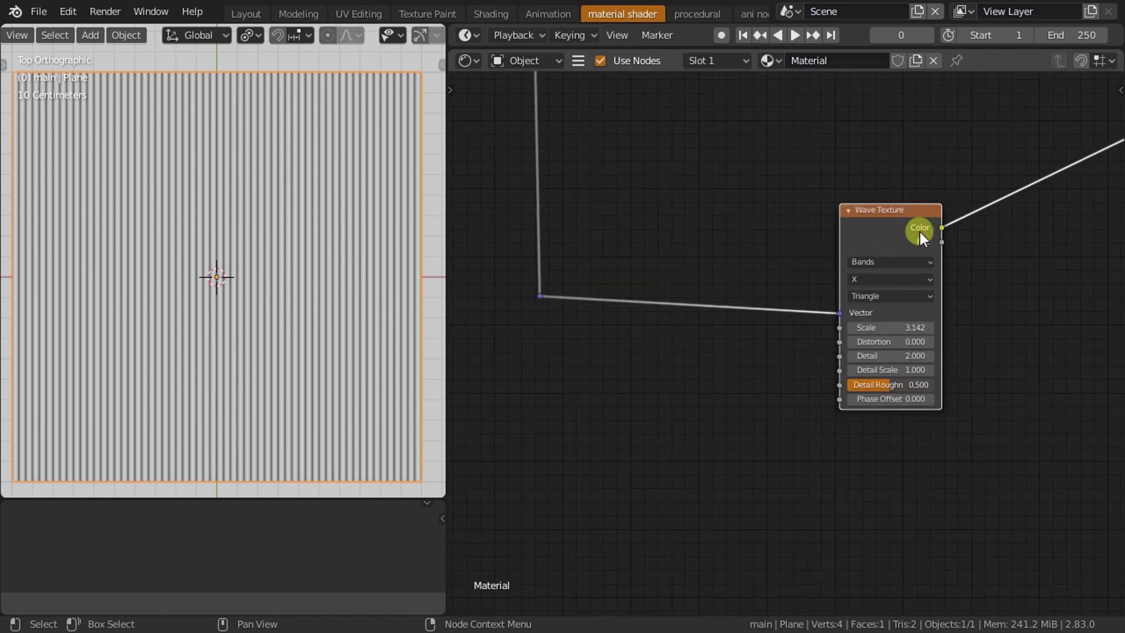
scroll(920, 231, up, 2)
click(742, 350)
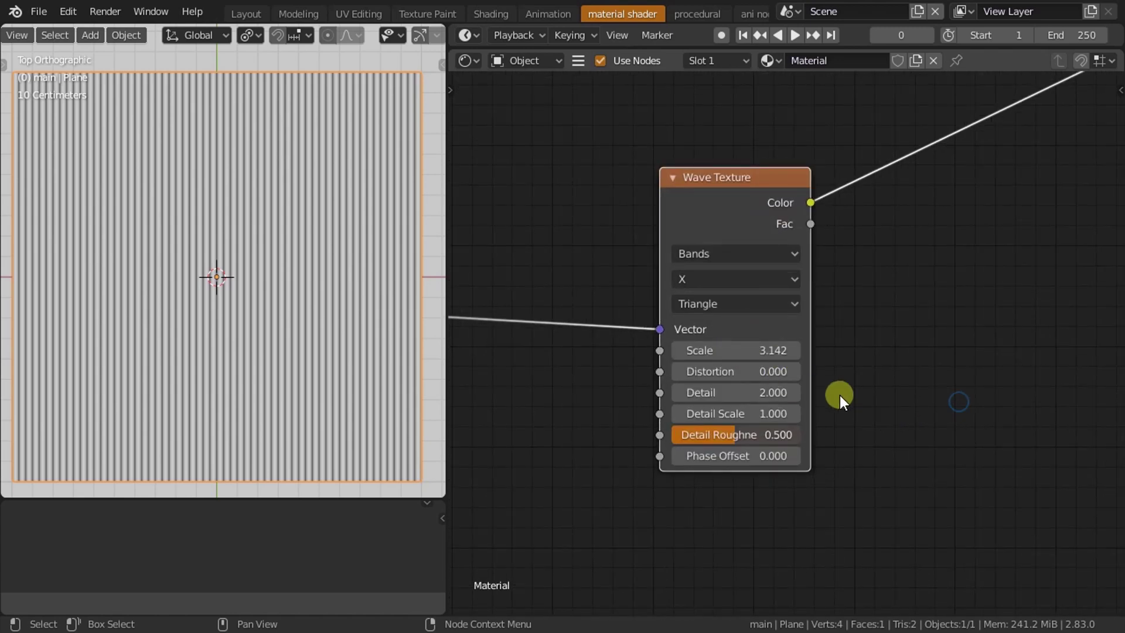
click(725, 279)
click(693, 322)
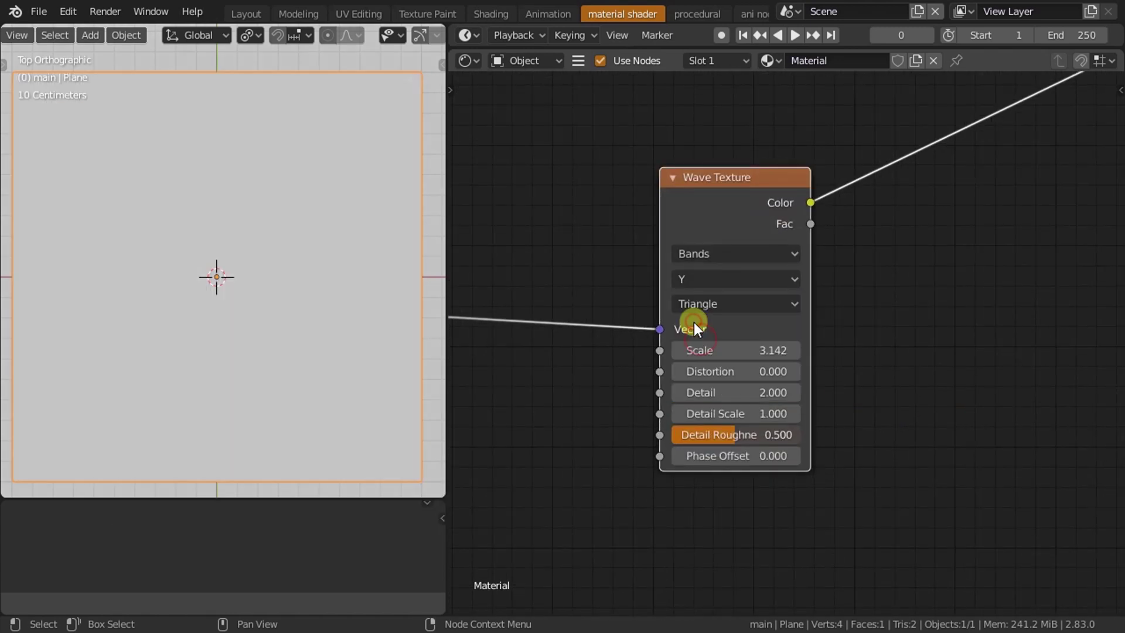
Box-select the Multiply, ColorRamp and Multiply nodes together.
scroll(897, 238, down, 2)
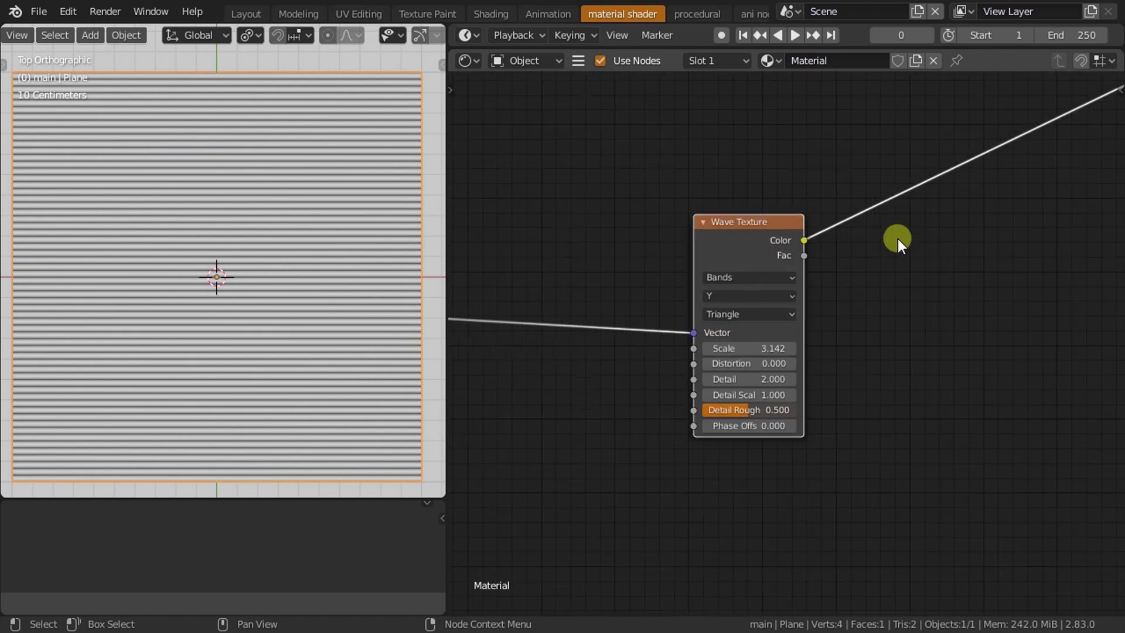
scroll(839, 310, down, 1)
shift+scroll(830, 308, up, 4)
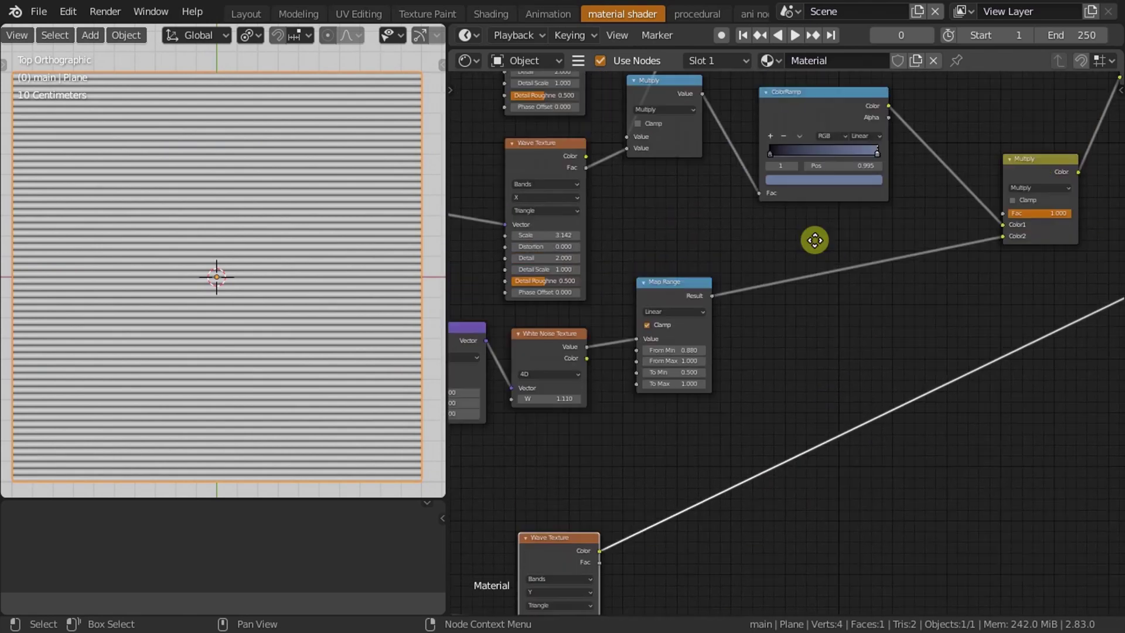
shift+scroll(796, 247, up, 1)
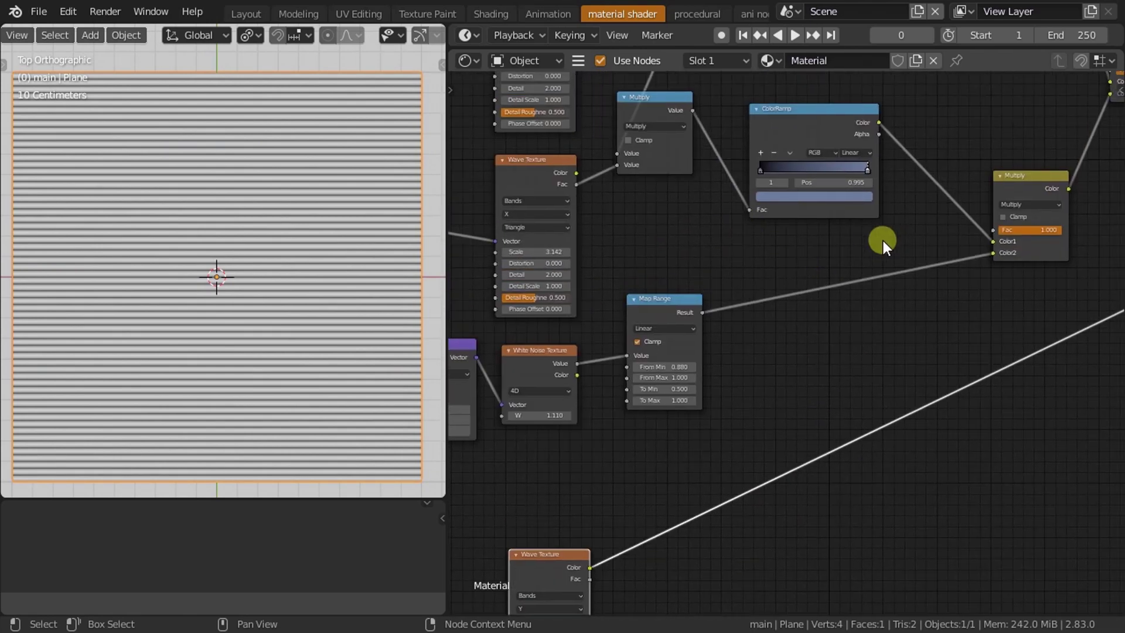
middle_drag(883, 241, 766, 263)
mouse_move(513, 254)
mouse_down()
mouse_move(936, 168)
mouse_move(997, 215)
mouse_up()
Duplicate the Multiply mix and math nodes, making the math copy a Subtract fed by the wave Fac.
key(shift+d)
click(1002, 387)
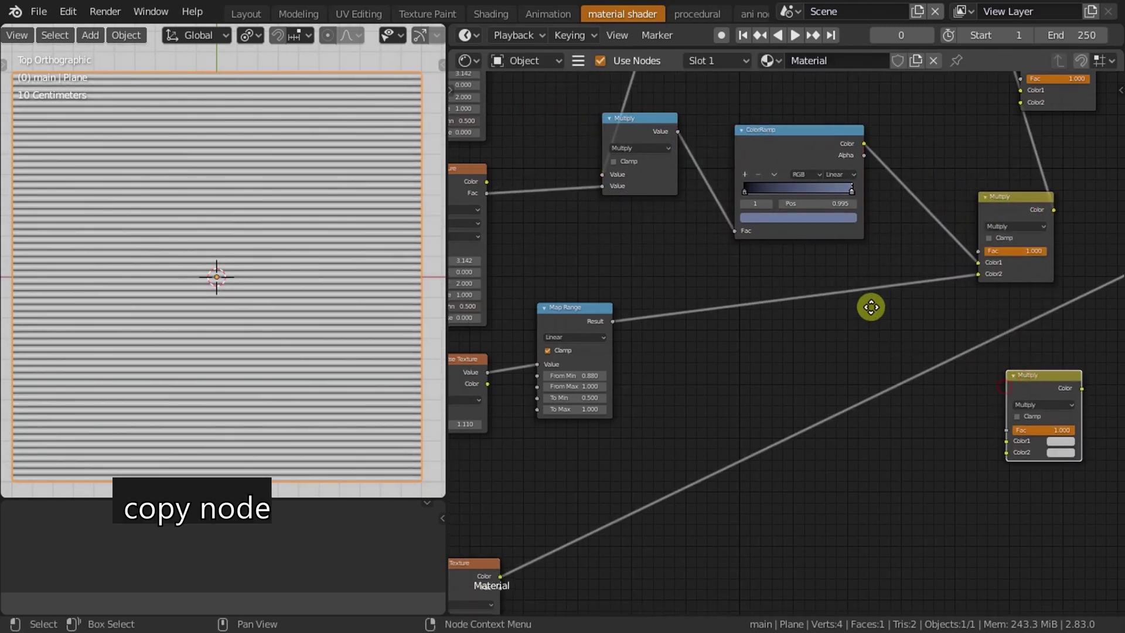
ctrl+scroll(703, 234, left, 3)
key(shift+d)
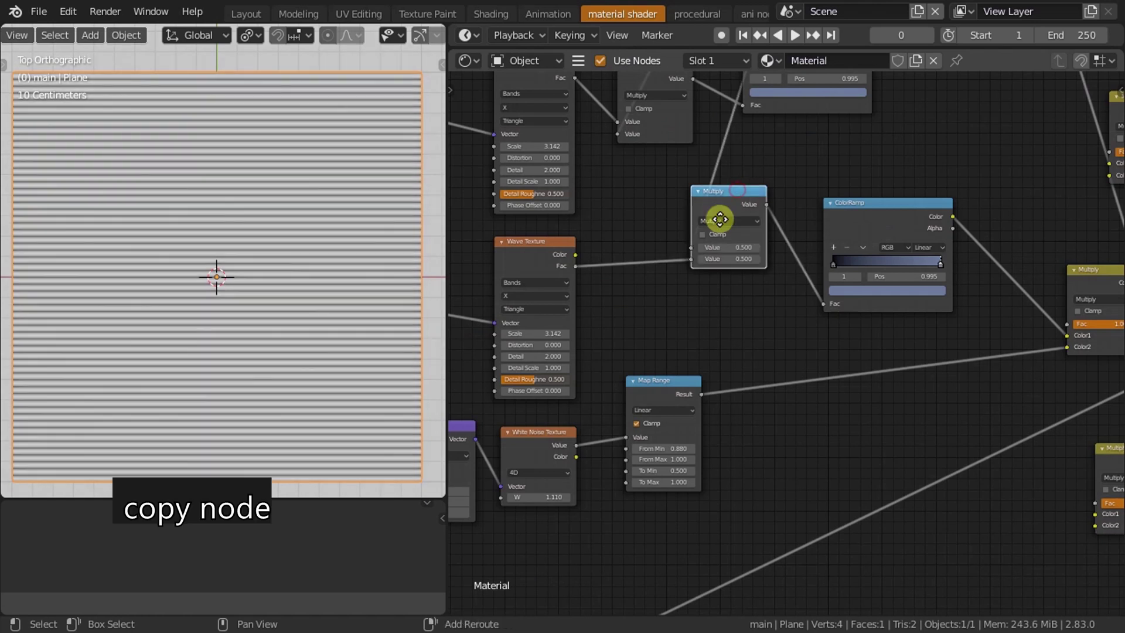
click(679, 284)
drag(575, 266, 629, 339)
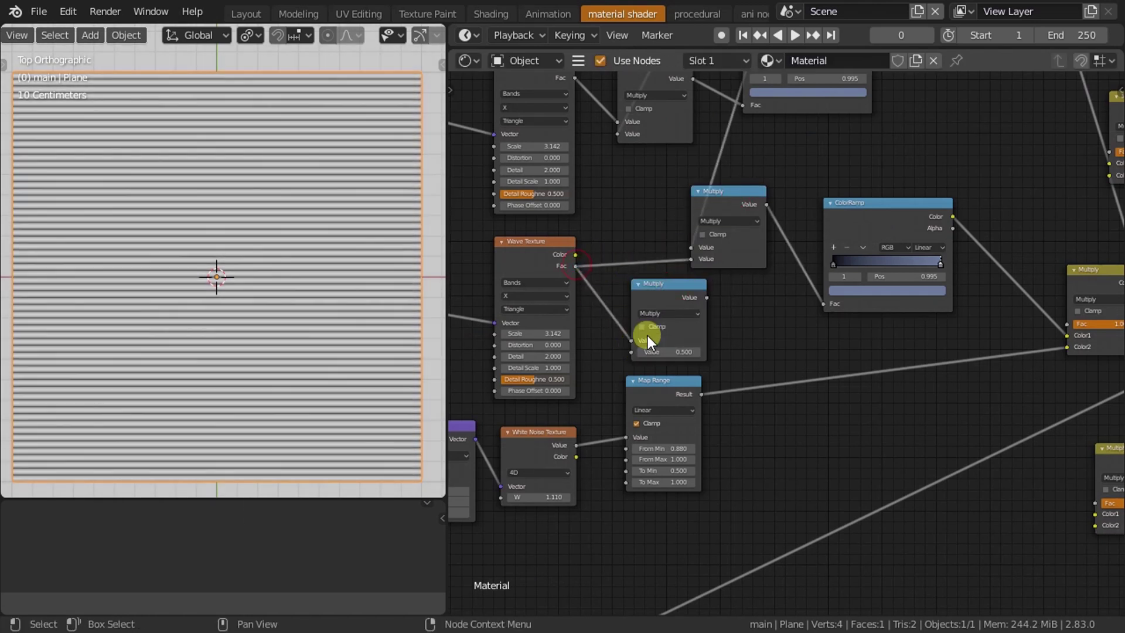
click(665, 312)
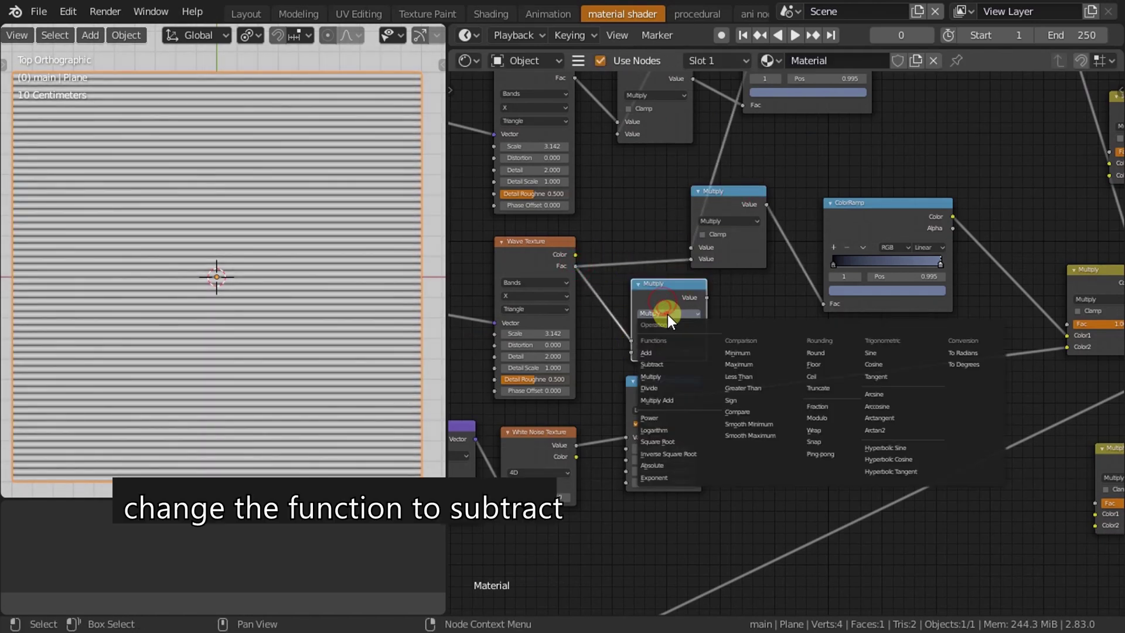
click(661, 364)
Preview the Subtract result on the plane and set its second value to 0.1.
scroll(949, 296, down, 5)
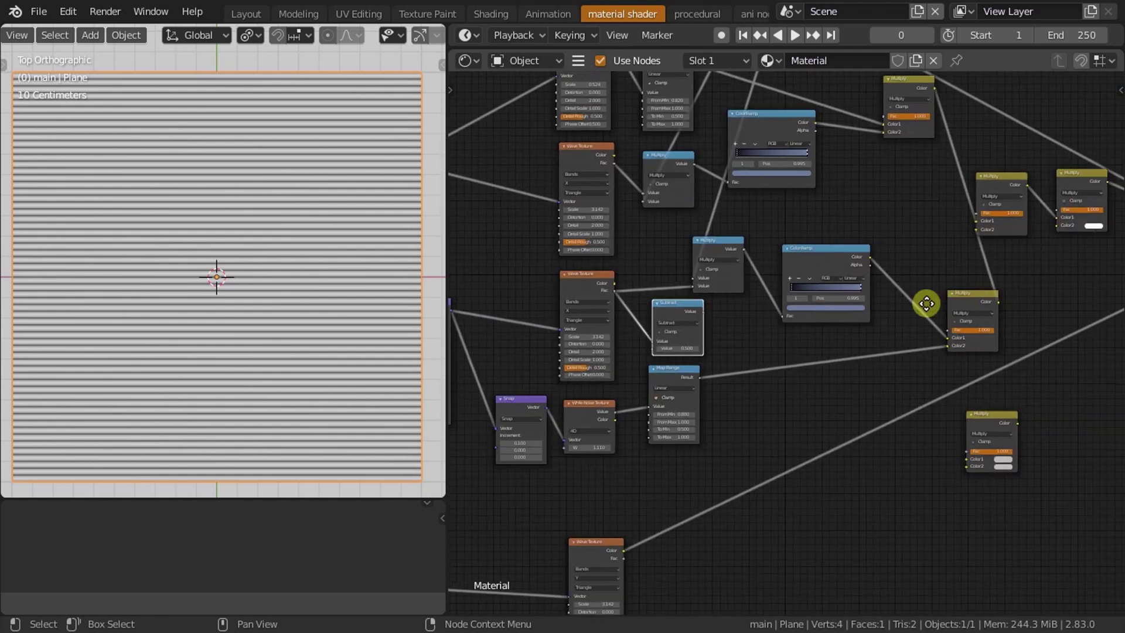
middle_drag(768, 322, 696, 326)
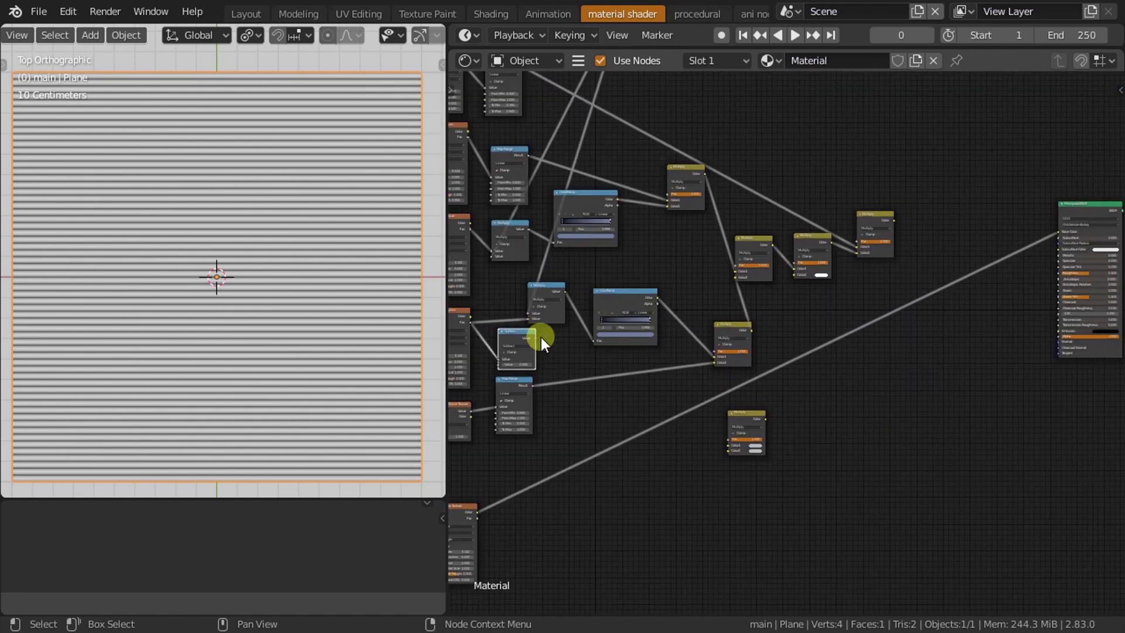
drag(536, 340, 1061, 233)
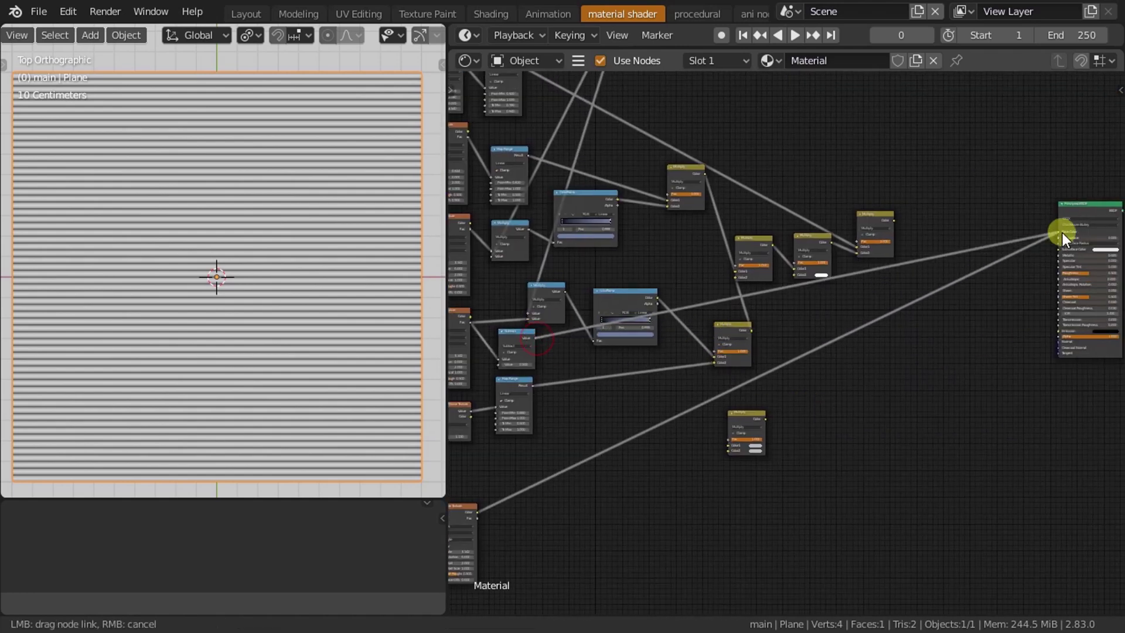
scroll(631, 305, up, 2)
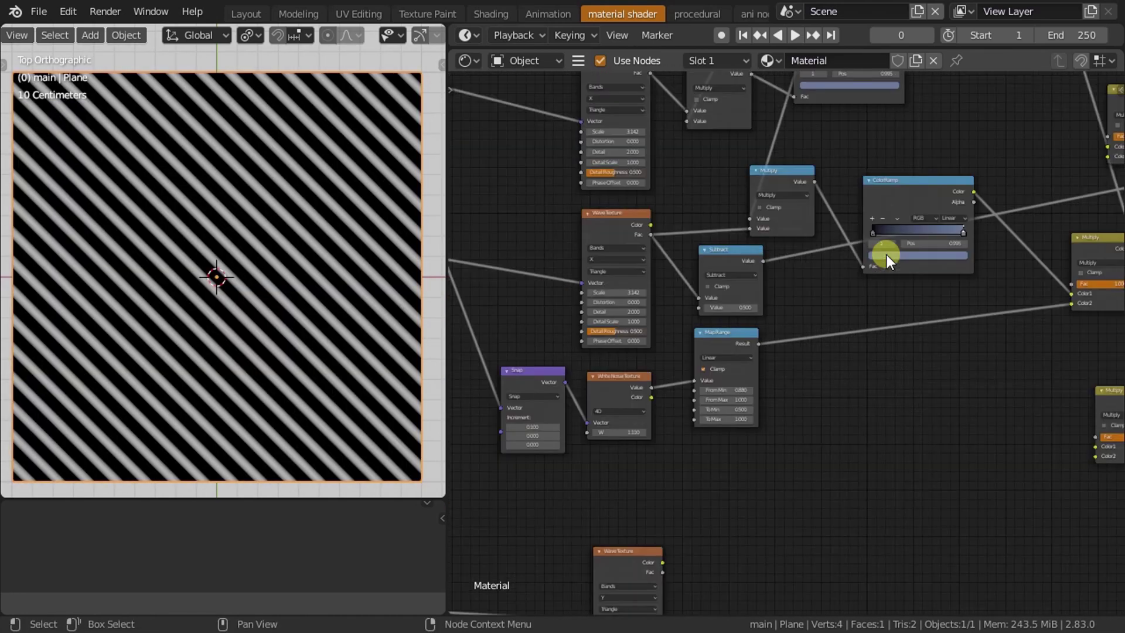
scroll(887, 255, up, 3)
scroll(886, 254, up, 1)
click(681, 262)
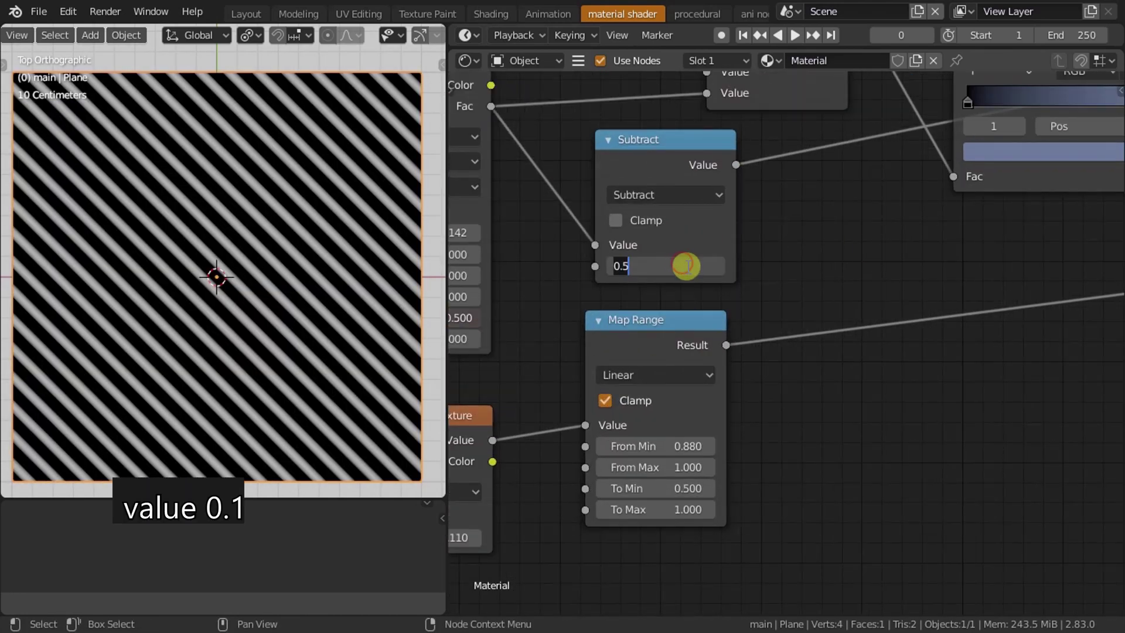
key(BackSpace)
text(0.1)
key(Return)
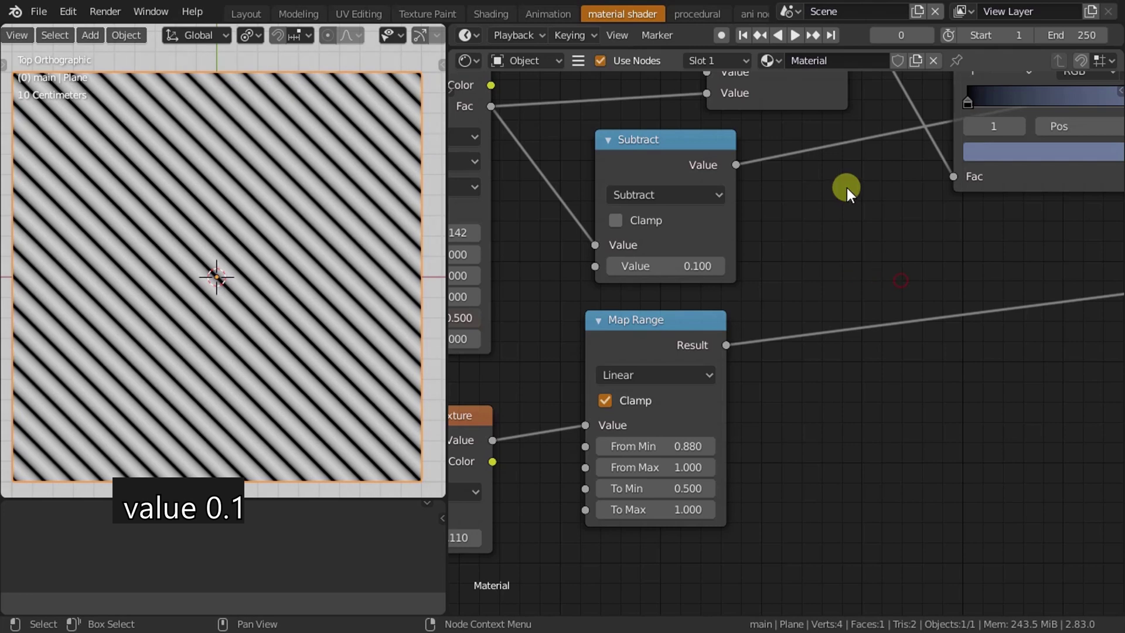
Feed the Subtract result into the lower Multiply node's Fac.
scroll(753, 192, down, 2)
scroll(754, 192, down, 2)
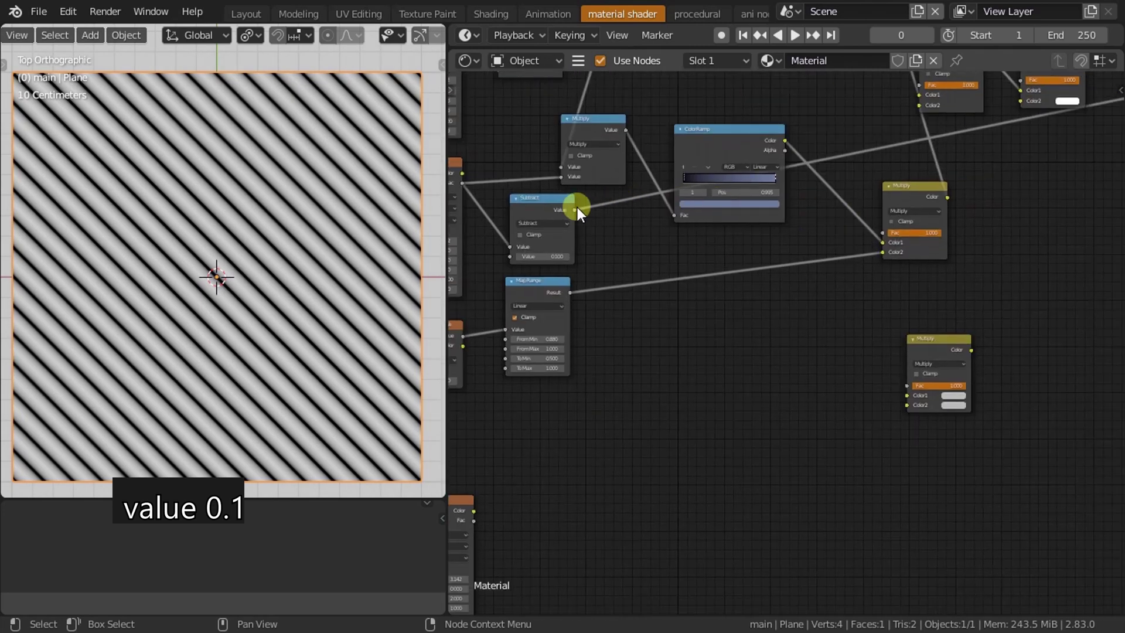
drag(575, 209, 905, 391)
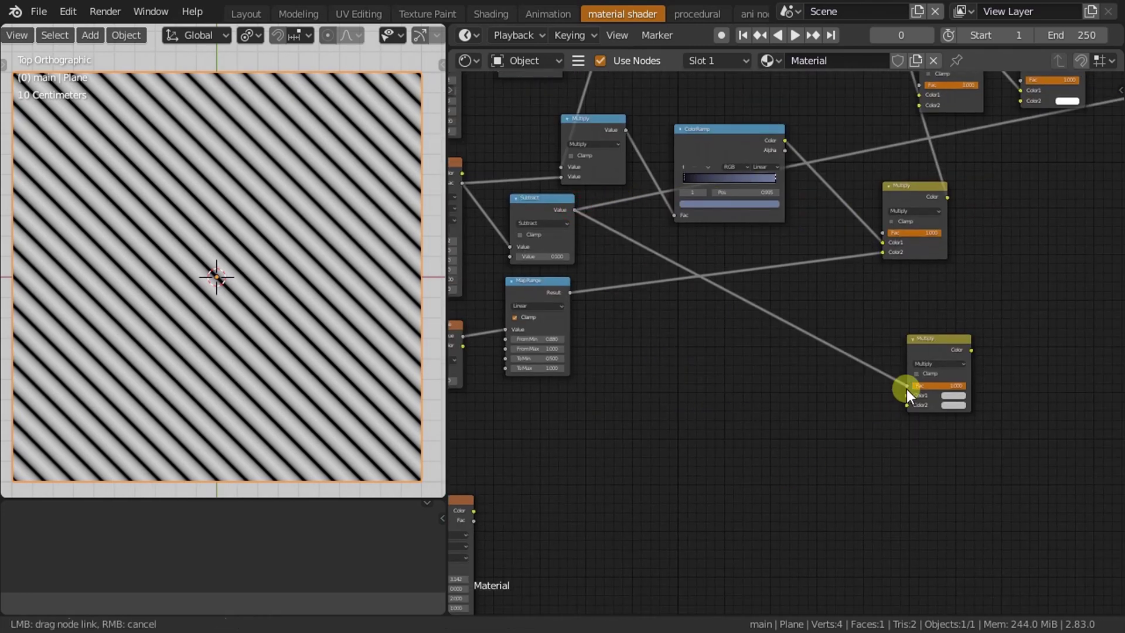
scroll(937, 287, down, 3)
middle_drag(857, 317, 754, 370)
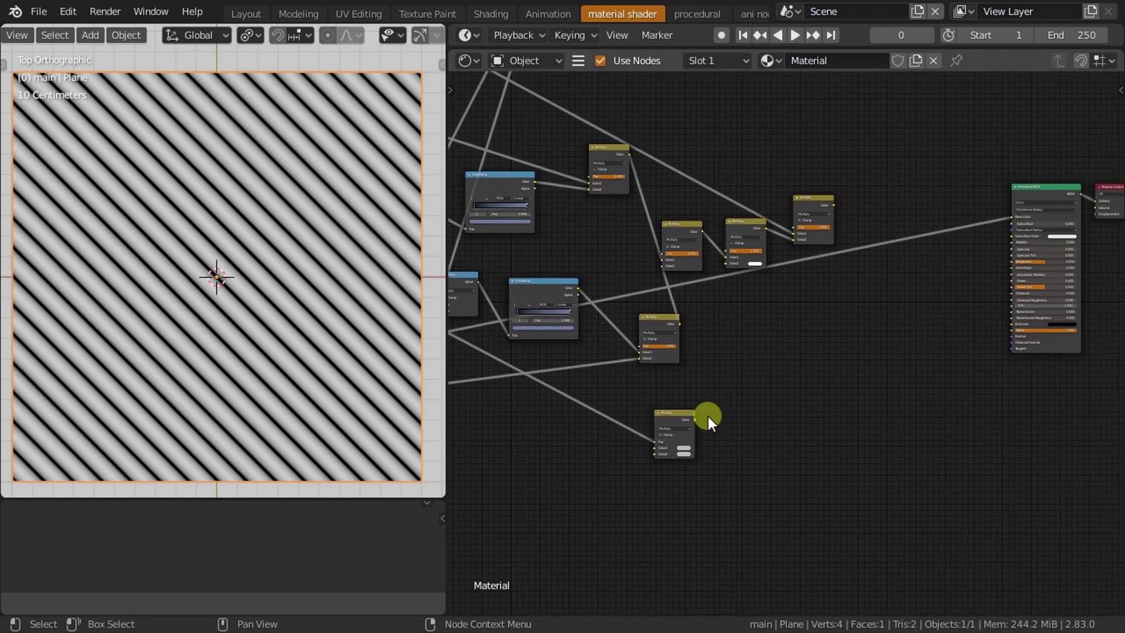
Connect the lower Wave Texture Fac to Color1, set the blend mode to Mix and Color2 to black.
drag(695, 419, 762, 364)
scroll(759, 366, down, 2)
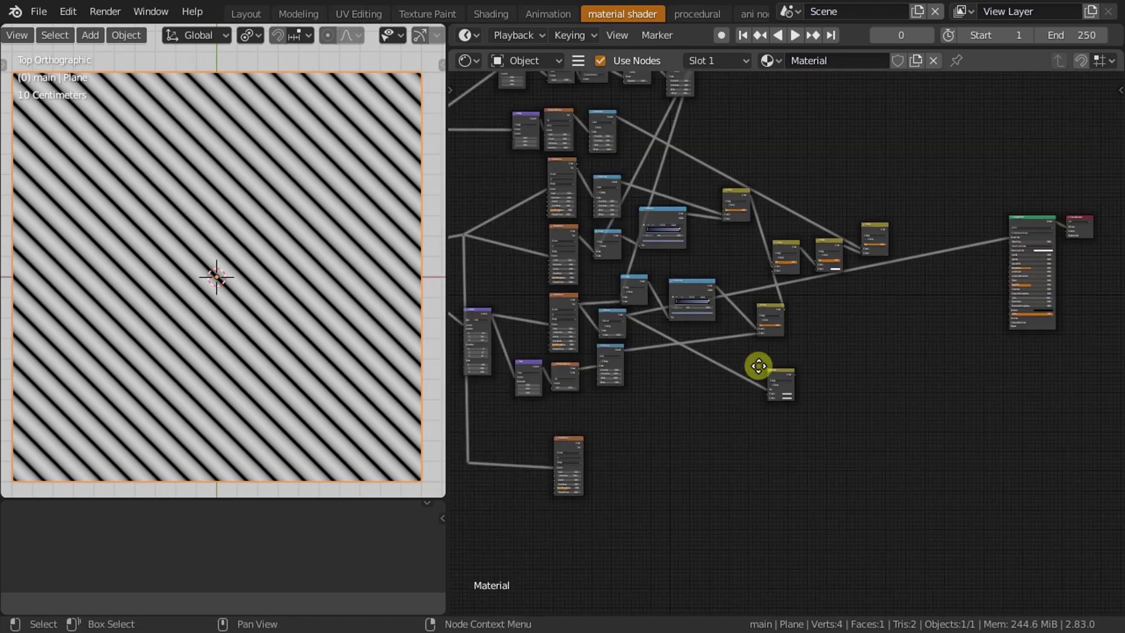
scroll(758, 366, up, 3)
middle_drag(834, 312, 599, 374)
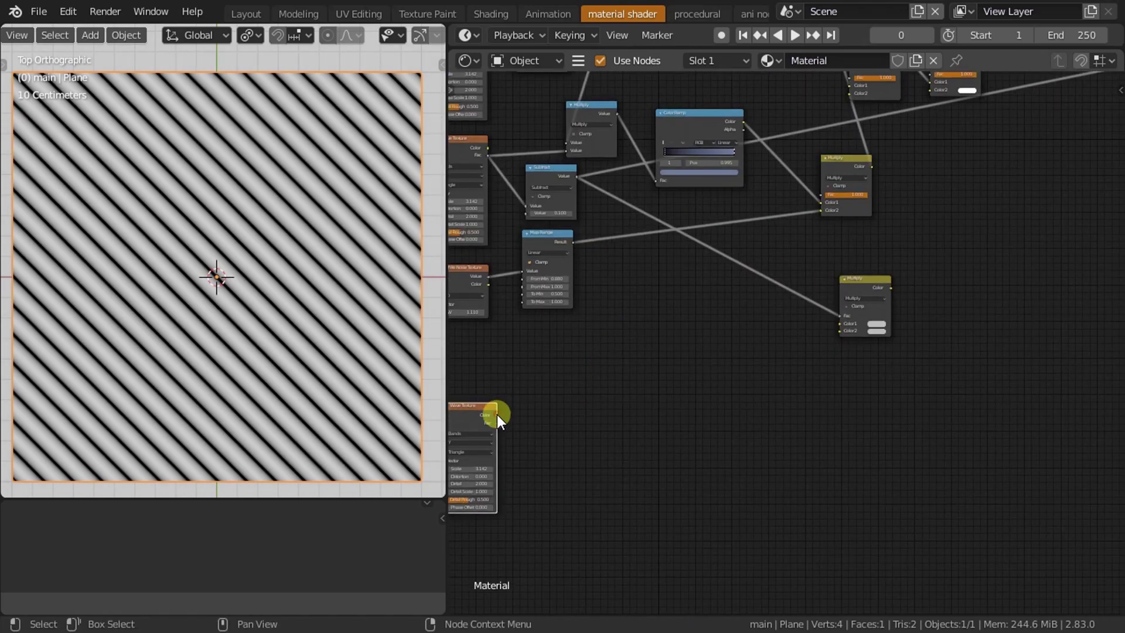
drag(497, 421, 839, 323)
middle_drag(887, 314, 836, 314)
scroll(836, 314, up, 3)
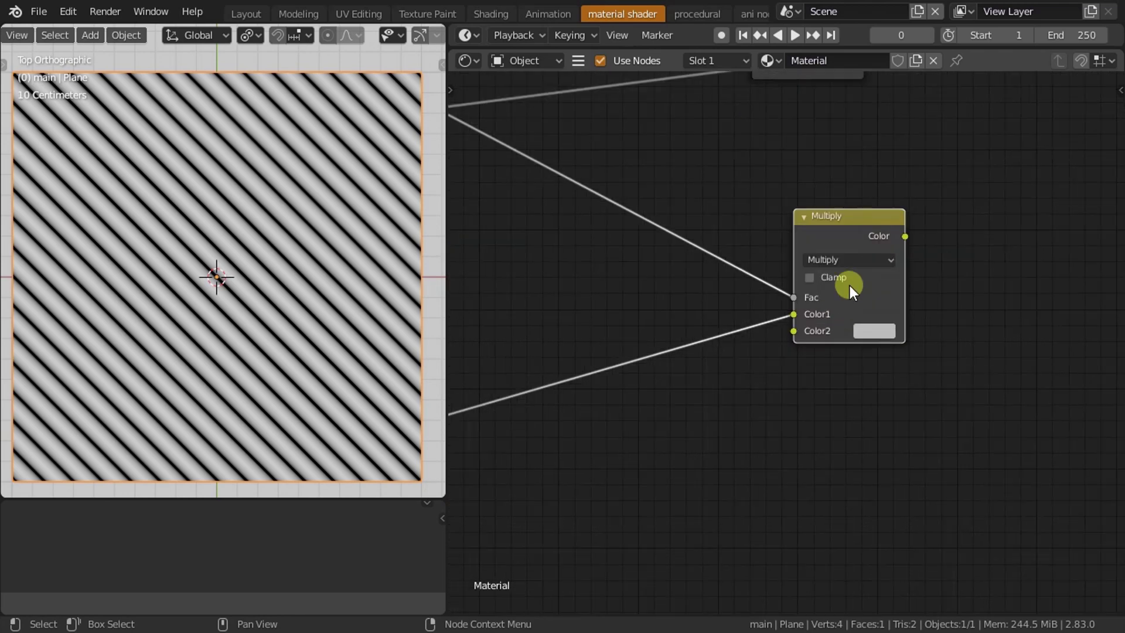
click(852, 258)
click(864, 329)
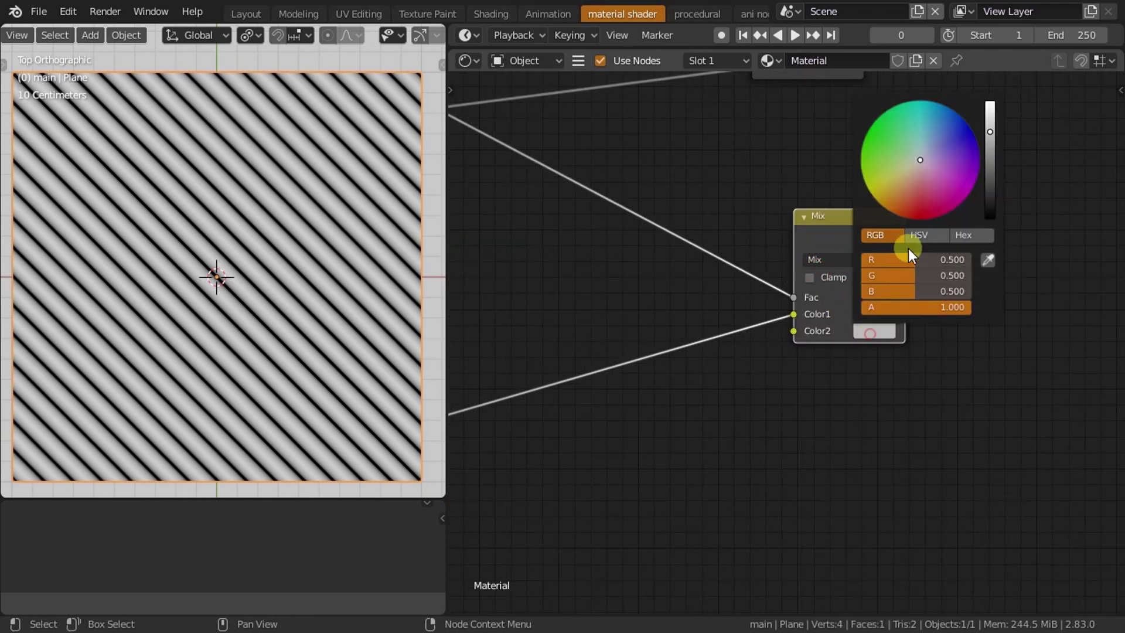
drag(989, 134, 1011, 245)
Feed the Mix node's result into the Principled BSDF Base Color.
scroll(1067, 301, down, 1)
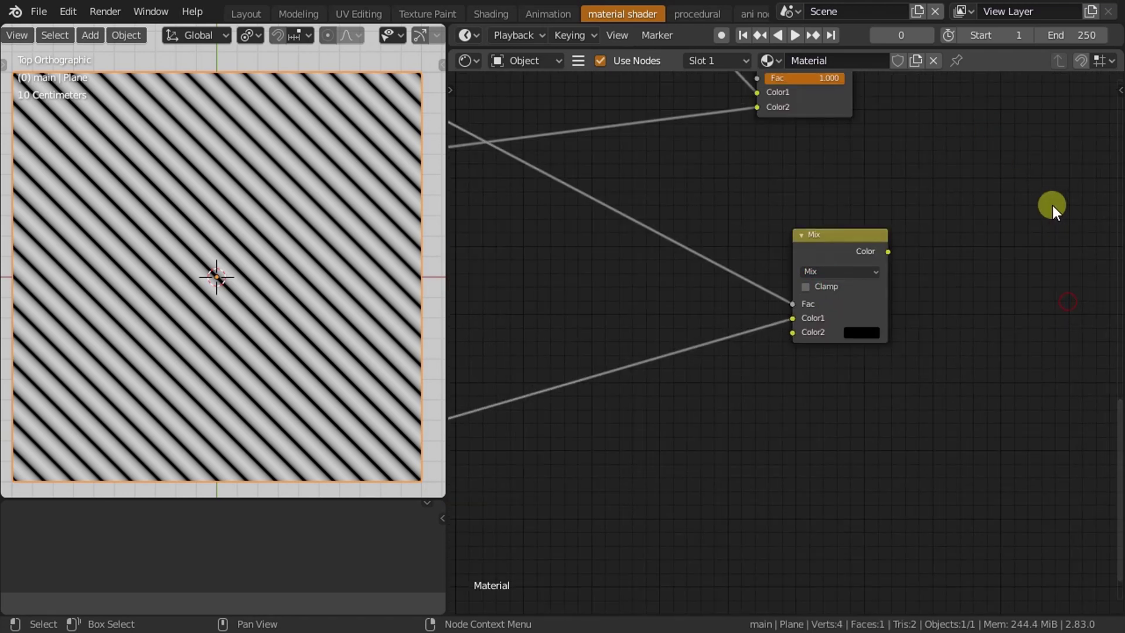
scroll(1007, 221, down, 3)
middle_drag(1004, 221, 690, 371)
drag(579, 434, 1013, 158)
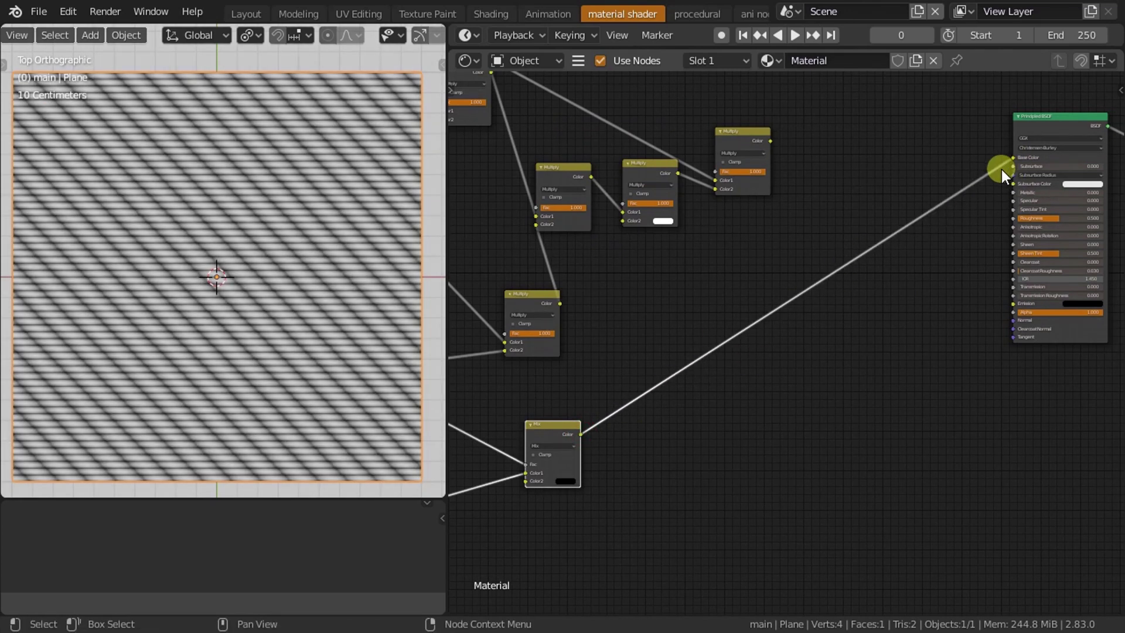
scroll(290, 261, up, 2)
scroll(290, 262, up, 1)
scroll(290, 261, up, 1)
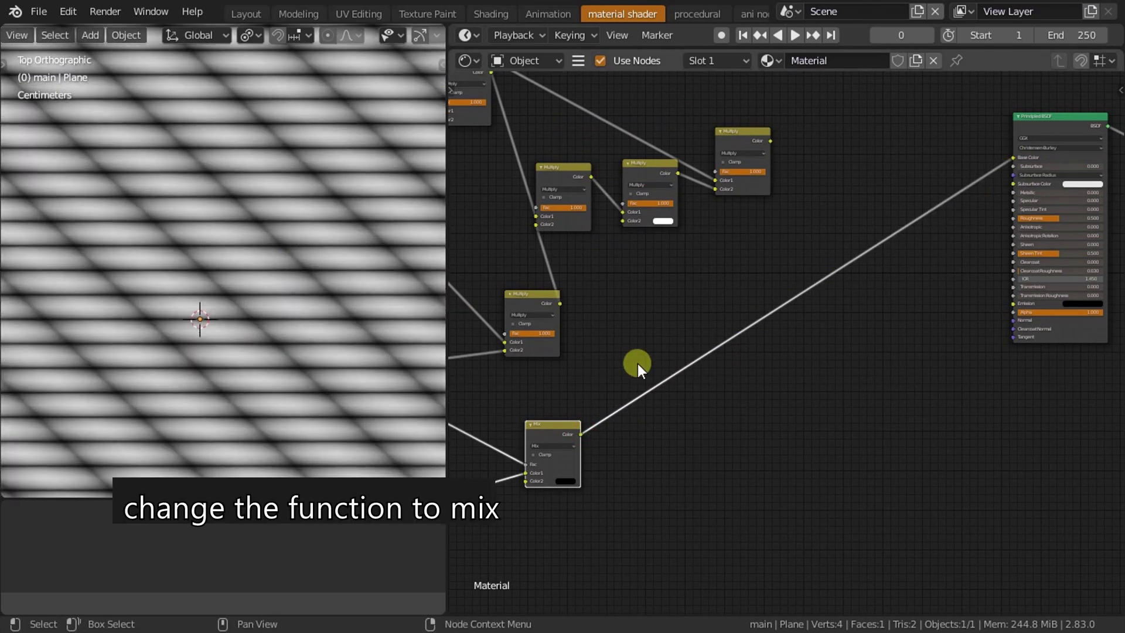
scroll(781, 272, down, 2)
scroll(781, 271, up, 2)
middle_drag(719, 326, 828, 346)
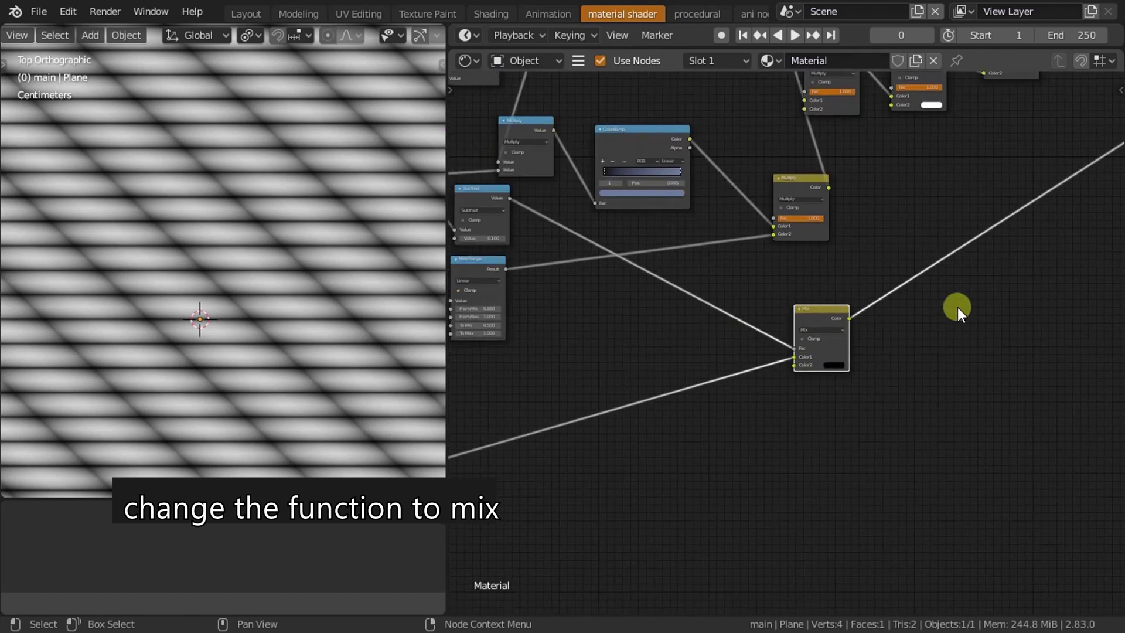
mouse_move(958, 307)
middle_down()
mouse_move(729, 490)
mouse_move(1028, 410)
mouse_move(895, 374)
middle_up()
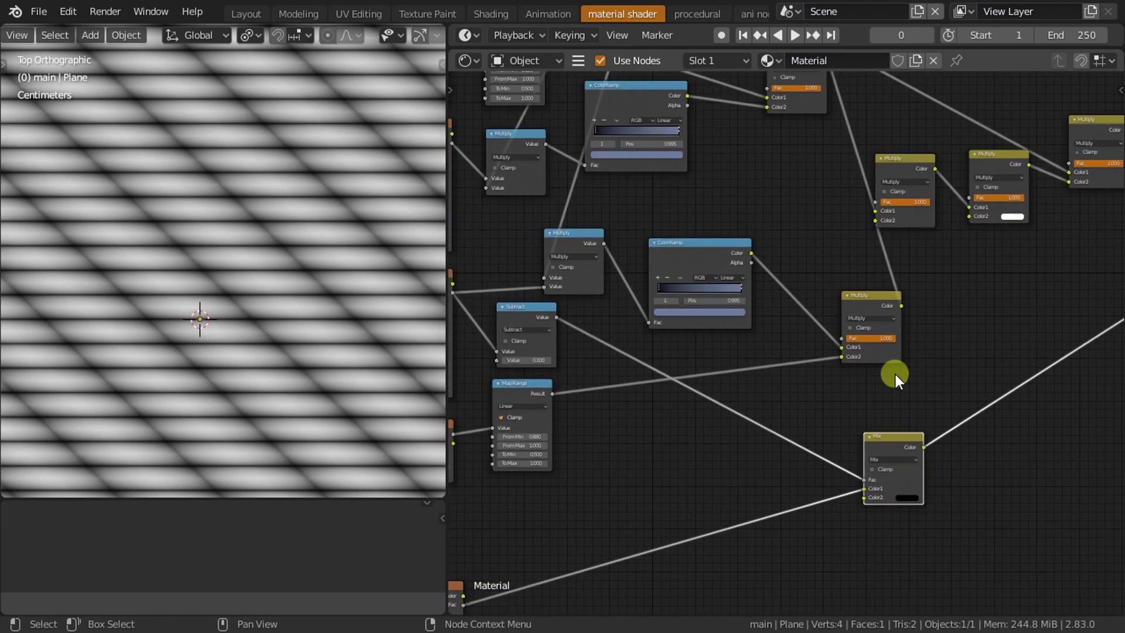
Add and position reroute points on the Mix node's Fac and lower input links.
shift+right_drag(793, 413, 767, 463)
key(g)
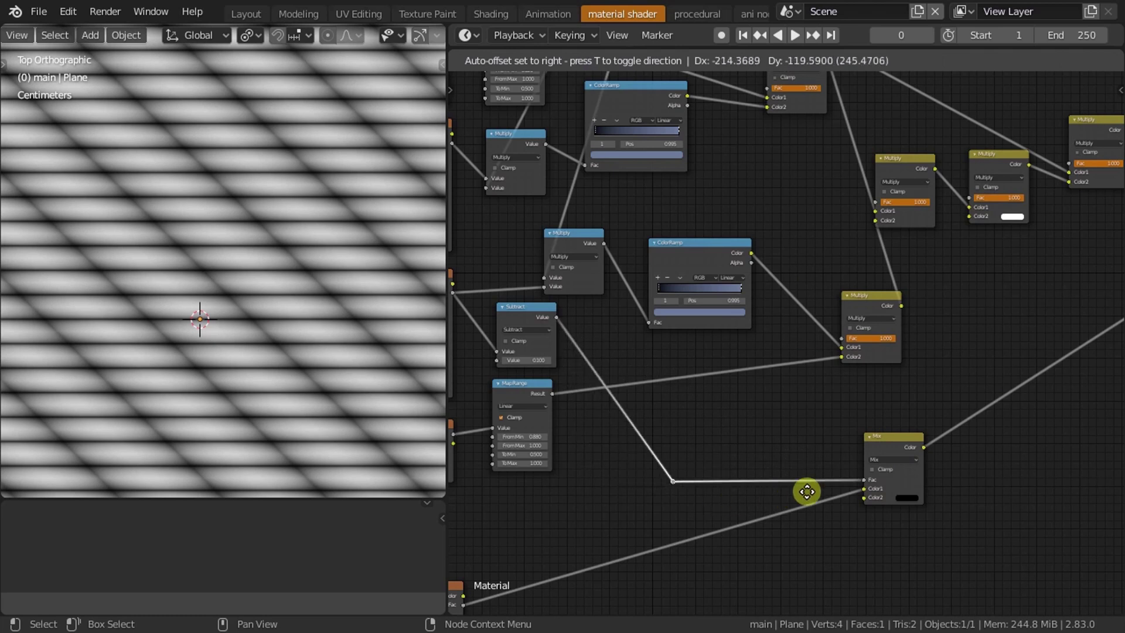
click(854, 483)
middle_drag(838, 499, 705, 504)
shift+right_drag(705, 504, 606, 522)
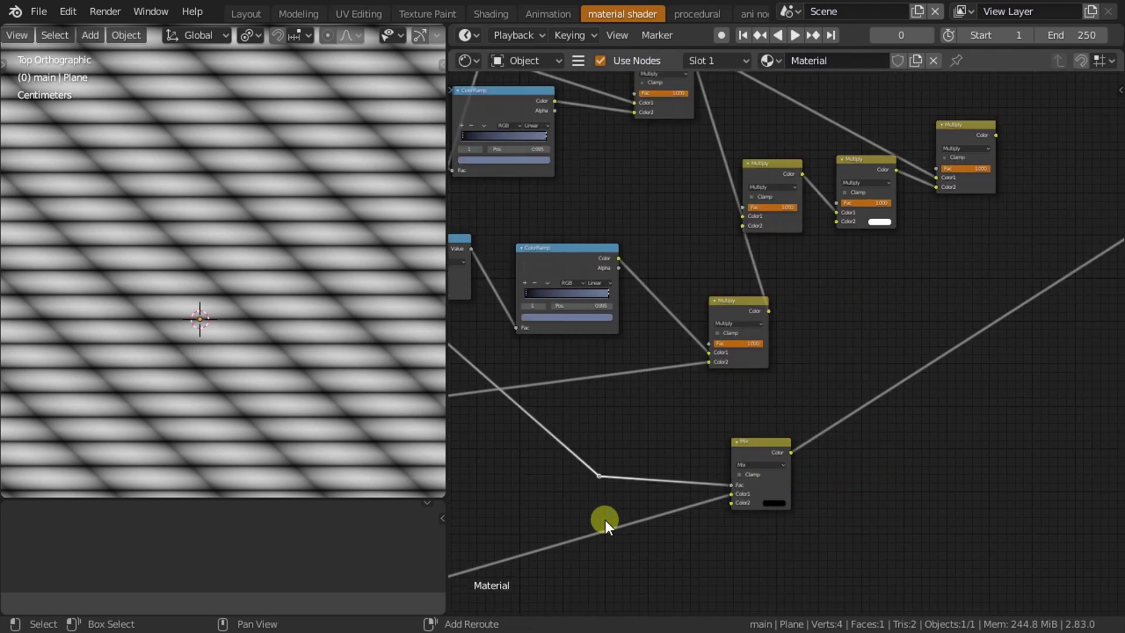
mouse_move(730, 542)
middle_down()
mouse_move(809, 468)
mouse_move(707, 509)
middle_up()
key(g)
click(796, 494)
Move the Mix node up-right, feed the blue Multiply colour into Color2, and select Map Range.
drag(708, 392, 1047, 170)
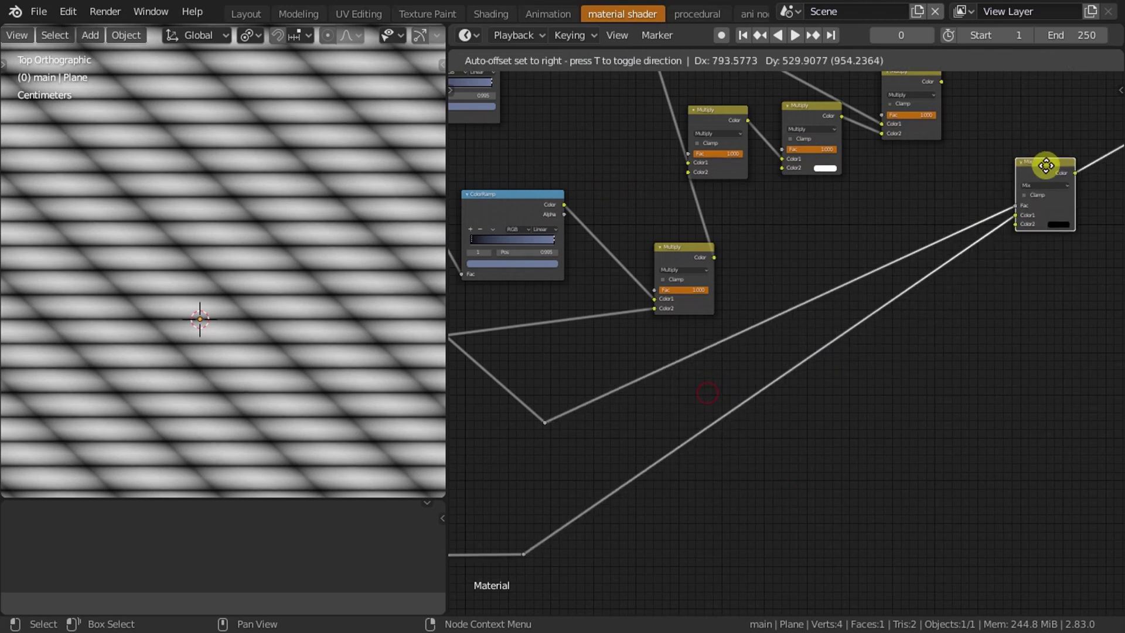
scroll(1001, 251, up, 1)
scroll(838, 360, up, 3)
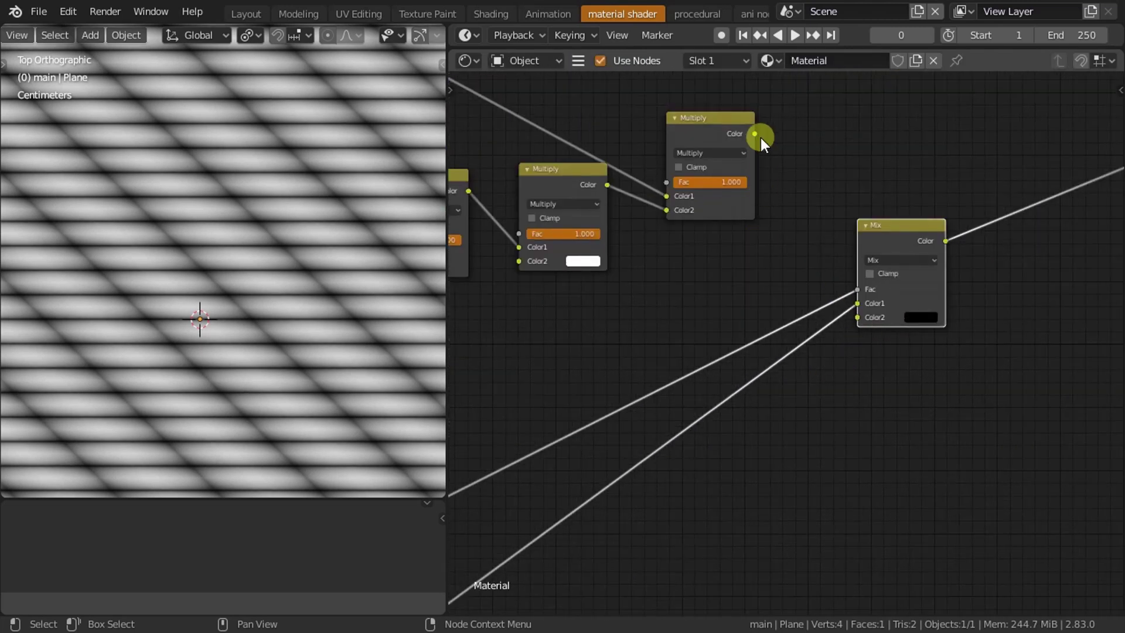
drag(755, 134, 864, 318)
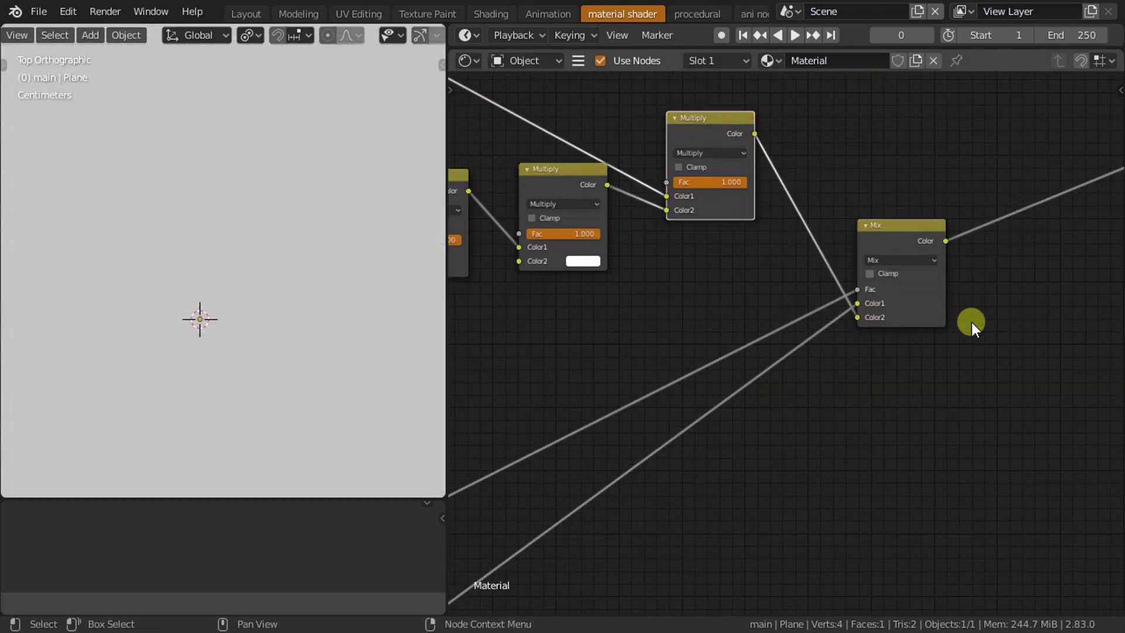
scroll(697, 458, down, 2)
mouse_move(697, 458)
middle_down()
mouse_move(789, 413)
mouse_move(780, 427)
mouse_move(722, 431)
middle_up()
middle_drag(571, 420, 744, 398)
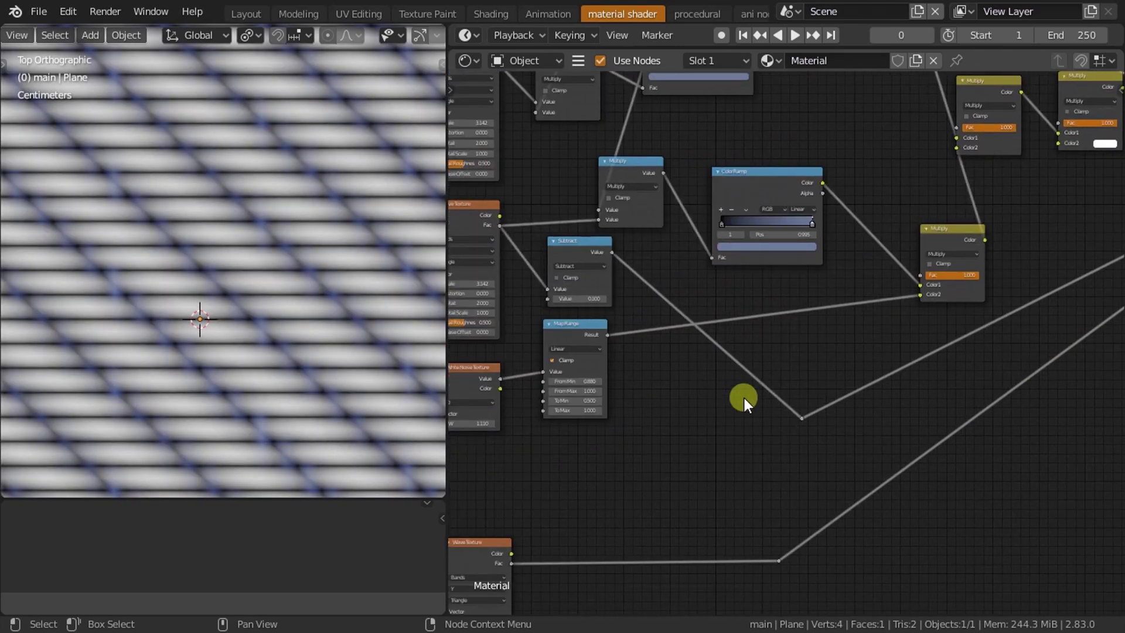
scroll(702, 367, up, 2)
middle_drag(607, 359, 675, 322)
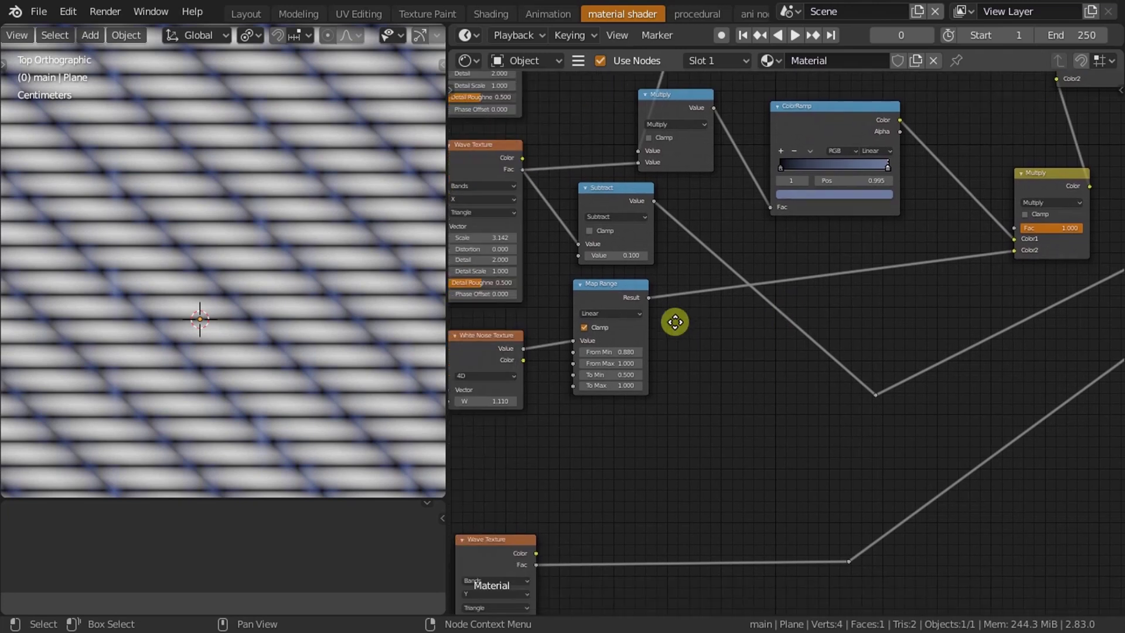
click(602, 296)
Duplicate the Map Range node, reset the copy to default values, and place it lower right.
key(shift+d)
click(700, 347)
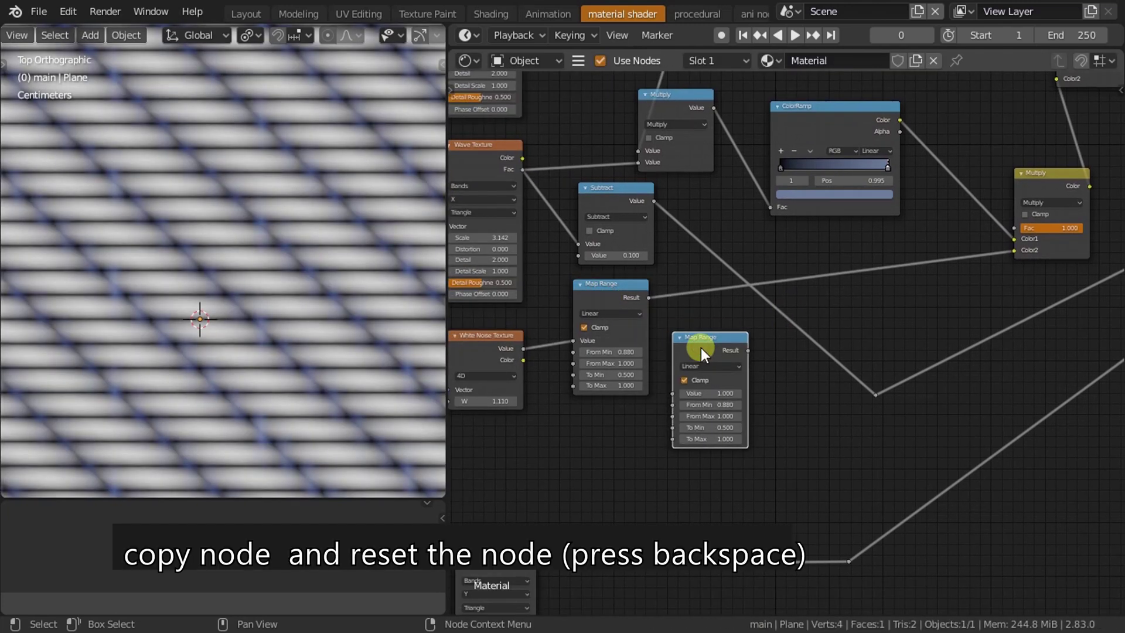
scroll(700, 347, up, 1)
scroll(701, 350, up, 2)
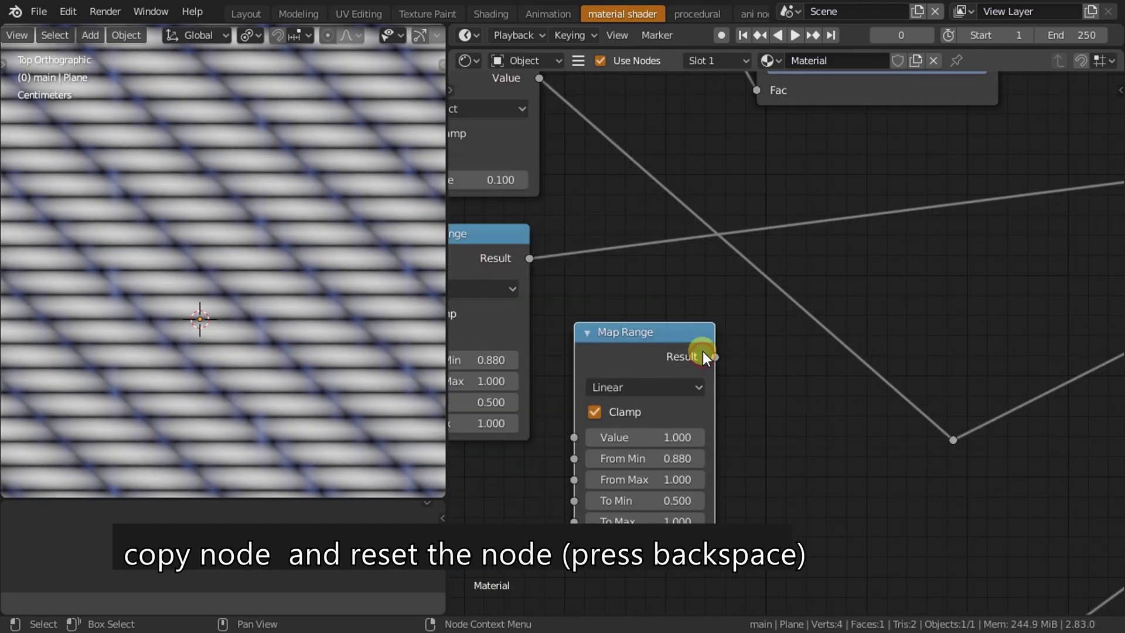
key(BackSpace)
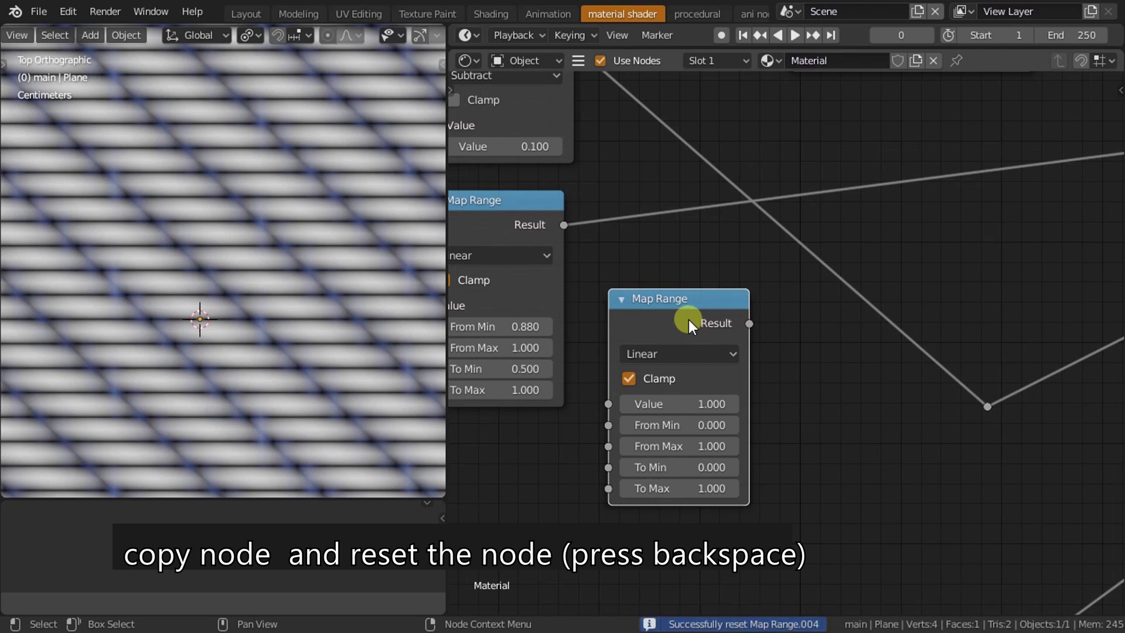
scroll(688, 319, down, 1)
mouse_move(710, 386)
mouse_down()
mouse_move(793, 425)
mouse_move(832, 418)
mouse_up()
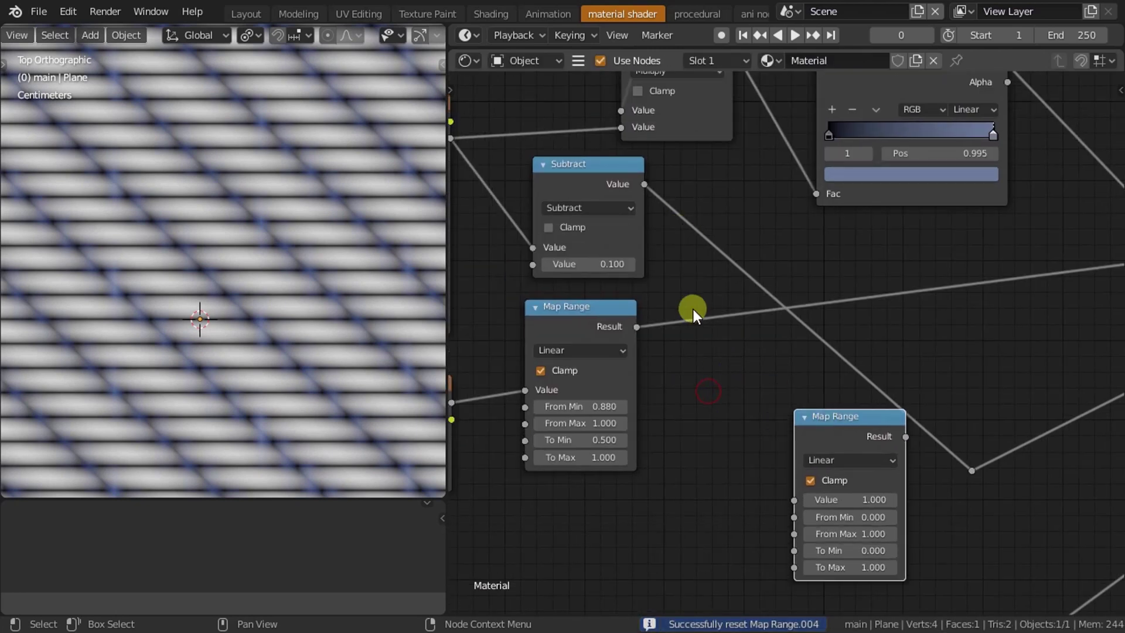
Feed the Subtract result into the new Map Range and preview it on the surface.
mouse_move(644, 184)
mouse_down()
mouse_move(670, 519)
mouse_move(794, 499)
mouse_up()
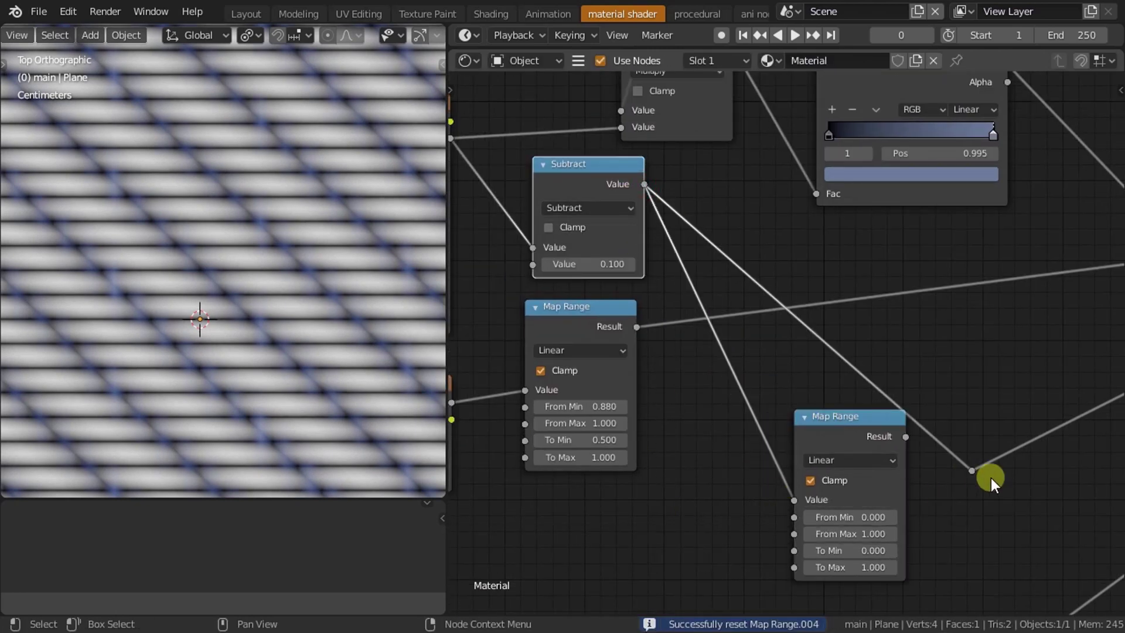
scroll(990, 475, down, 4)
middle_drag(1014, 473, 731, 522)
scroll(645, 468, down, 1)
scroll(649, 431, down, 2)
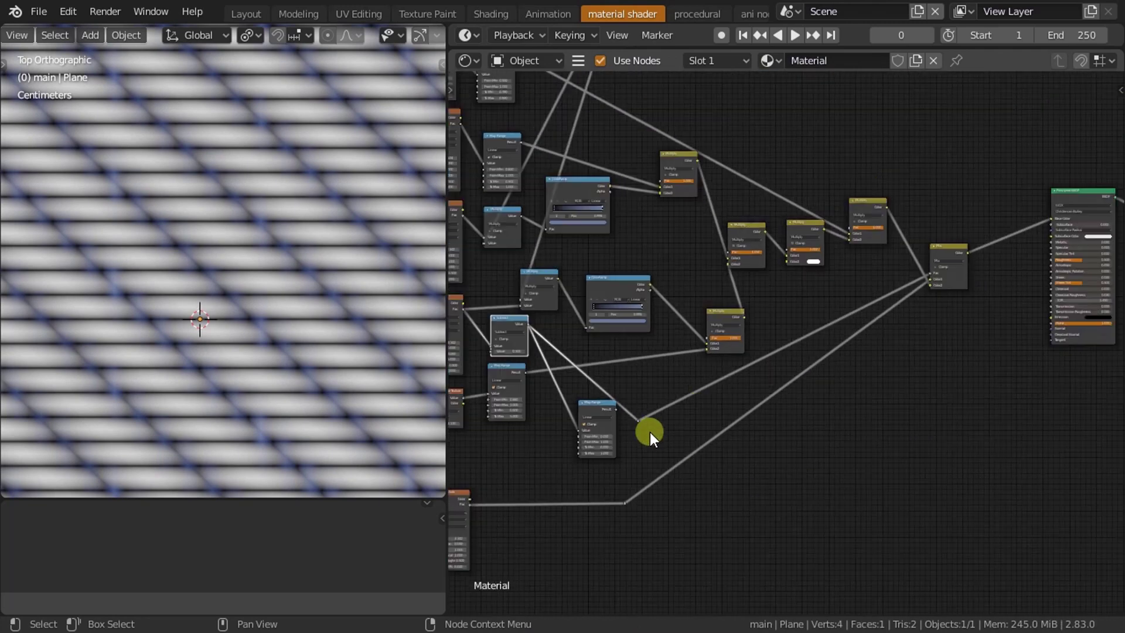
scroll(603, 434, down, 1)
mouse_move(621, 410)
mouse_down()
mouse_move(973, 284)
mouse_move(1038, 237)
mouse_move(1027, 235)
mouse_up()
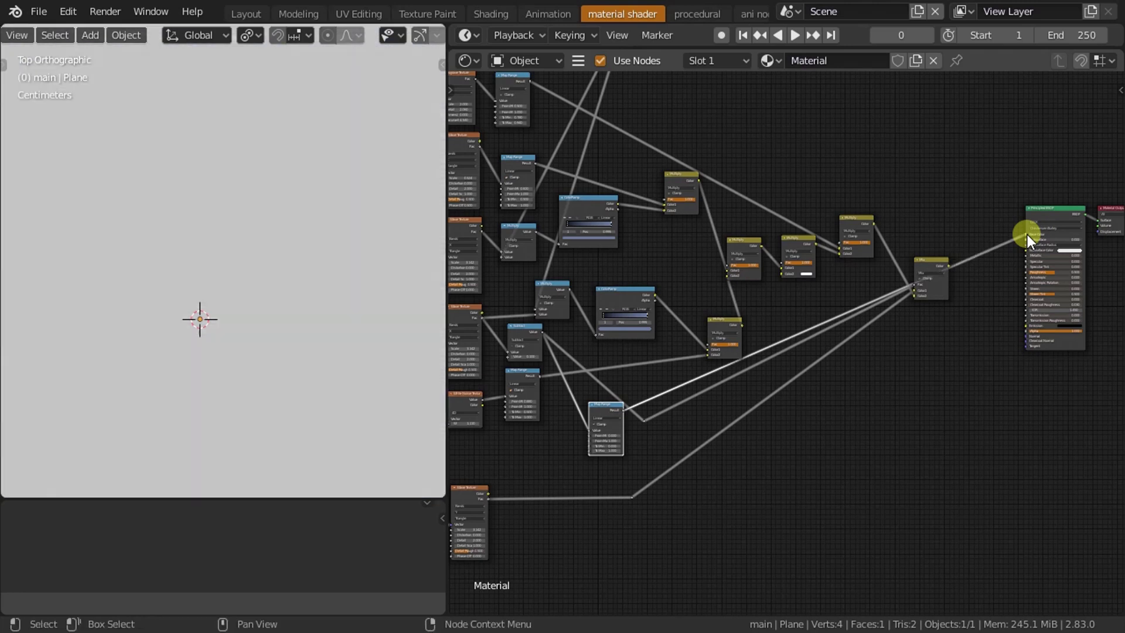
Plug the Map Range result into the Mix node and reconnect Mix to Base Color.
scroll(867, 404, up, 1)
scroll(884, 424, up, 3)
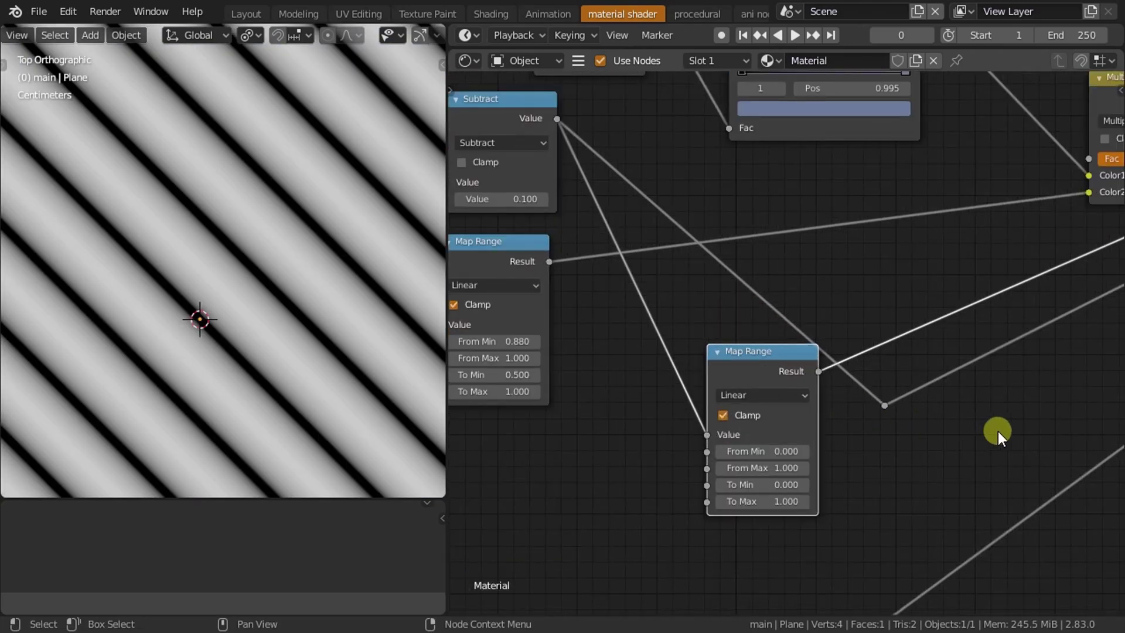
scroll(997, 431, down, 4)
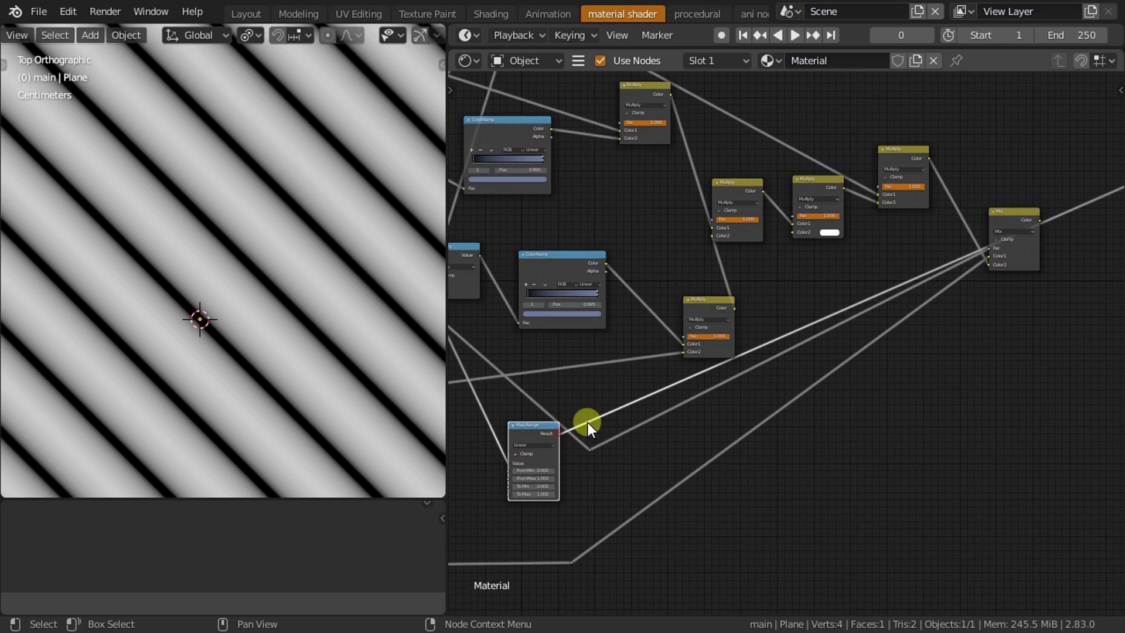
drag(560, 431, 996, 258)
middle_drag(996, 257, 828, 382)
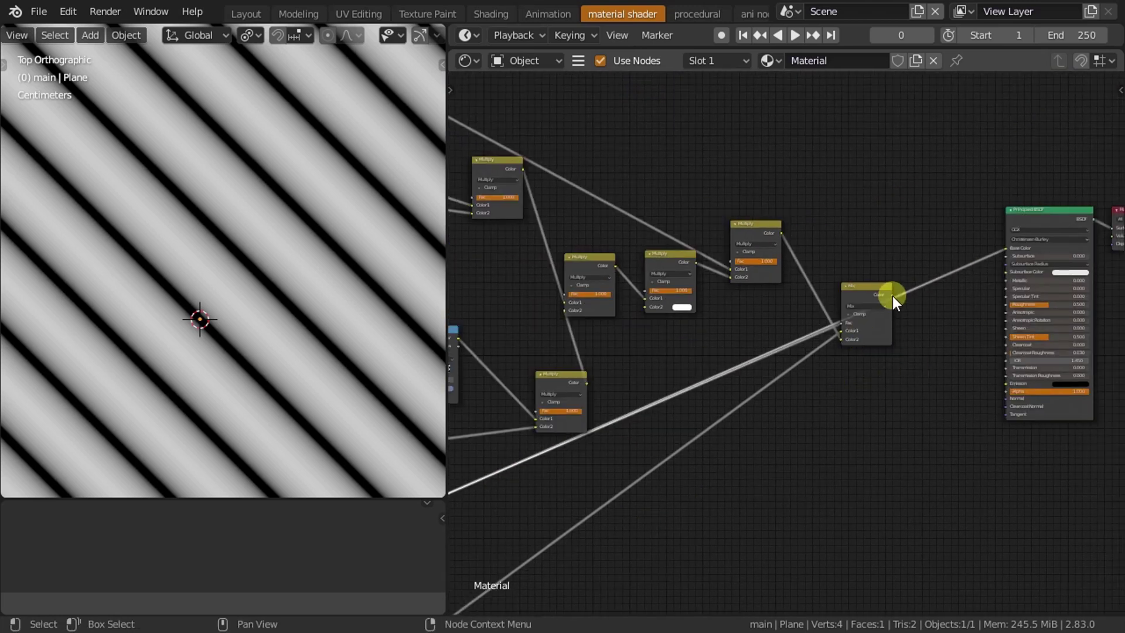
drag(892, 295, 1007, 258)
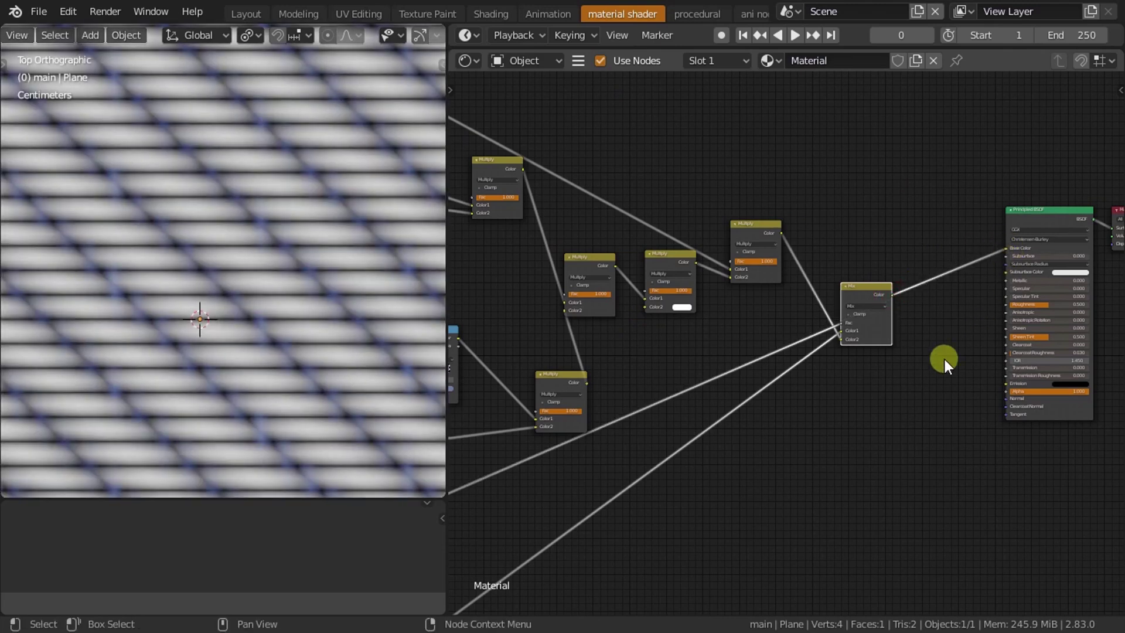
Cut the leftover dangling link from the Subtract node.
scroll(677, 427, up, 3)
scroll(979, 399, up, 2)
middle_drag(978, 399, 940, 273)
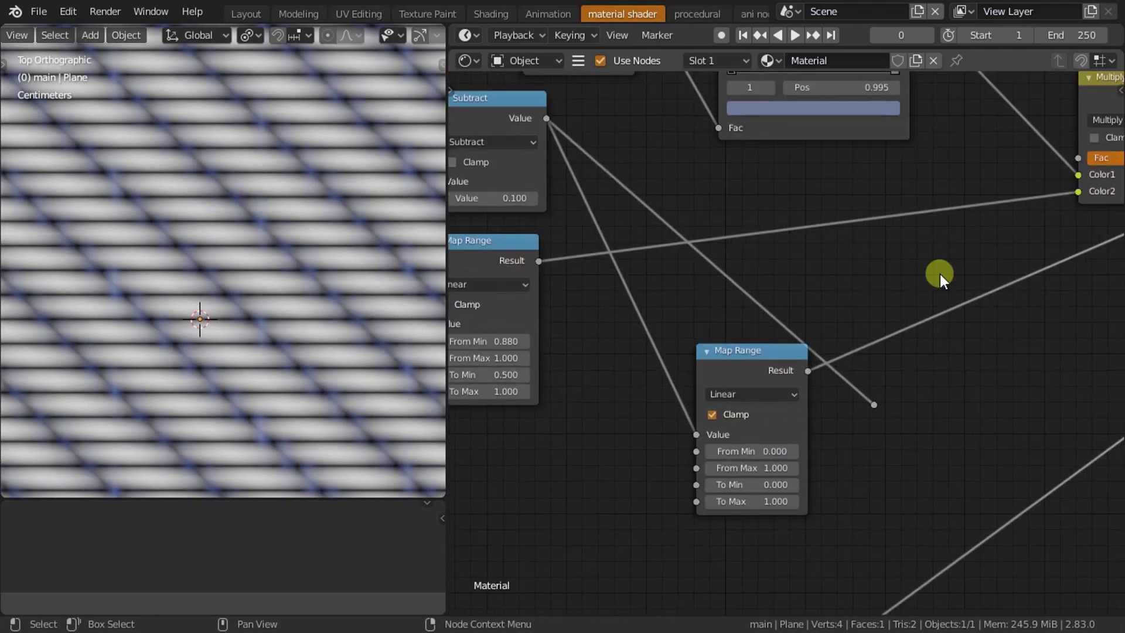
scroll(872, 450, up, 2)
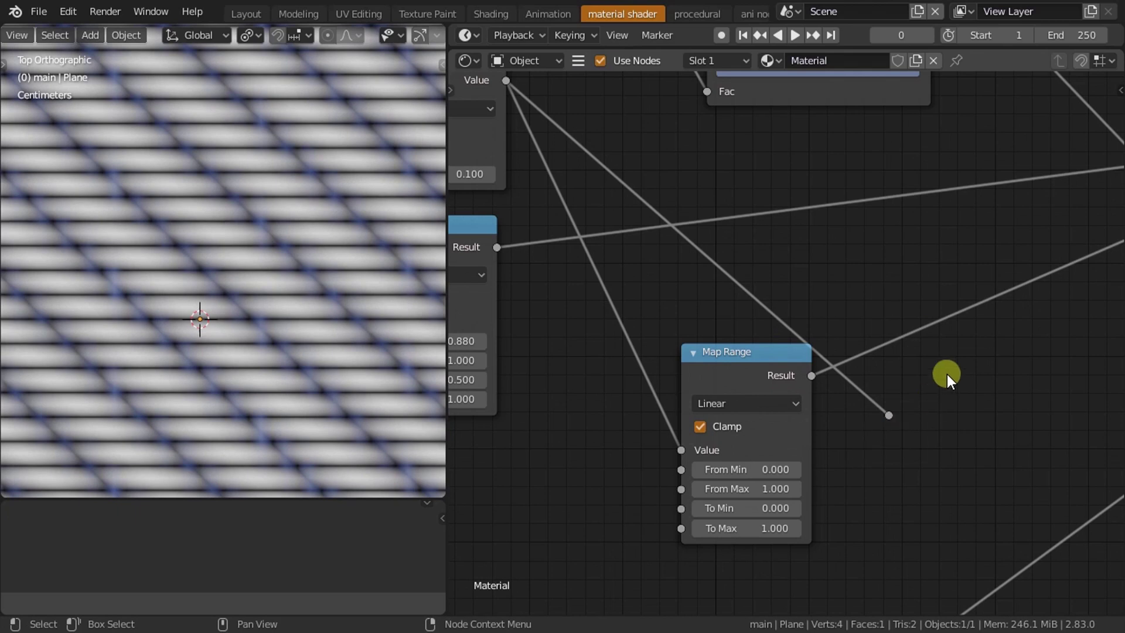
drag(947, 374, 866, 453)
key(ctrl+x)
Set the Map Range From Min to -0.5 and From Max to 0.
middle_drag(866, 456, 934, 377)
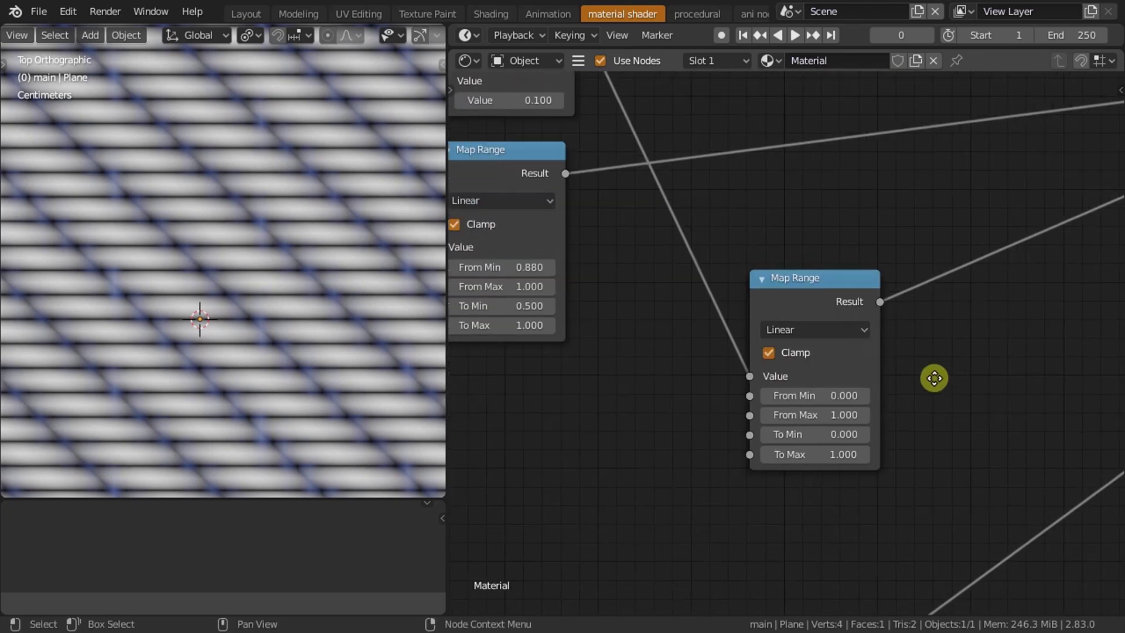
scroll(779, 392, up, 2)
click(846, 392)
text(-)
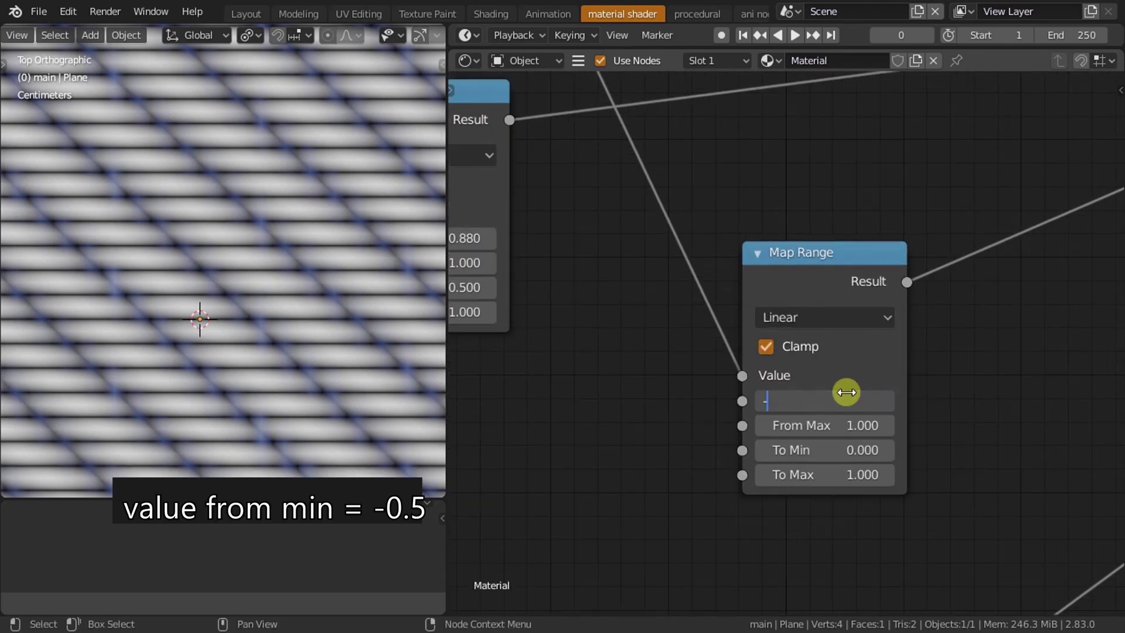
text(0.5)
key(Return)
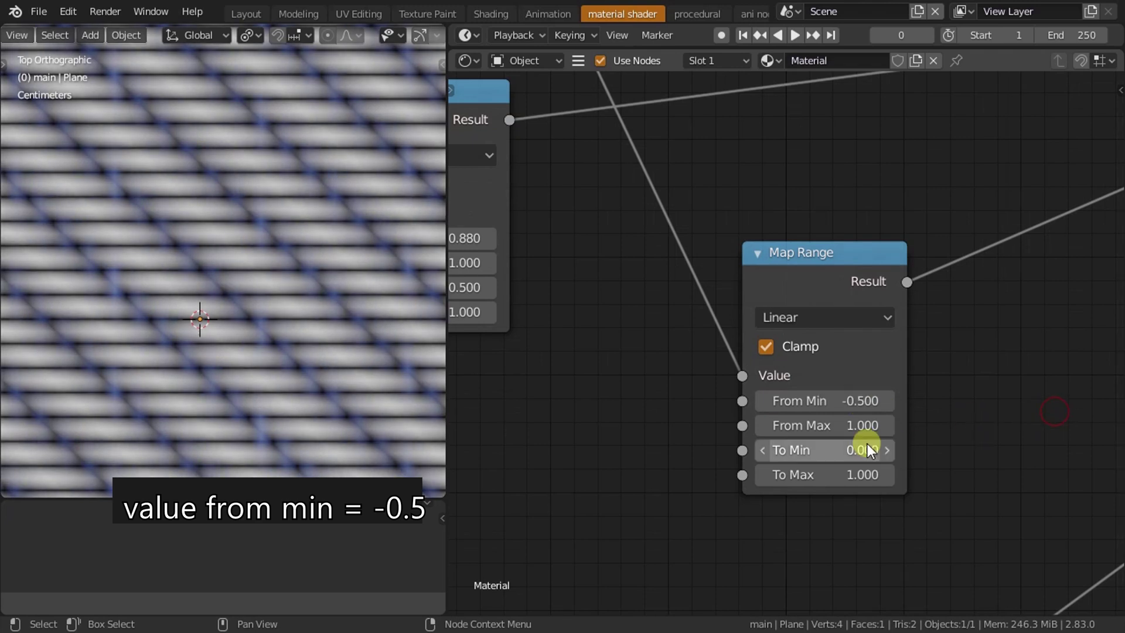
click(858, 425)
text(0)
key(Return)
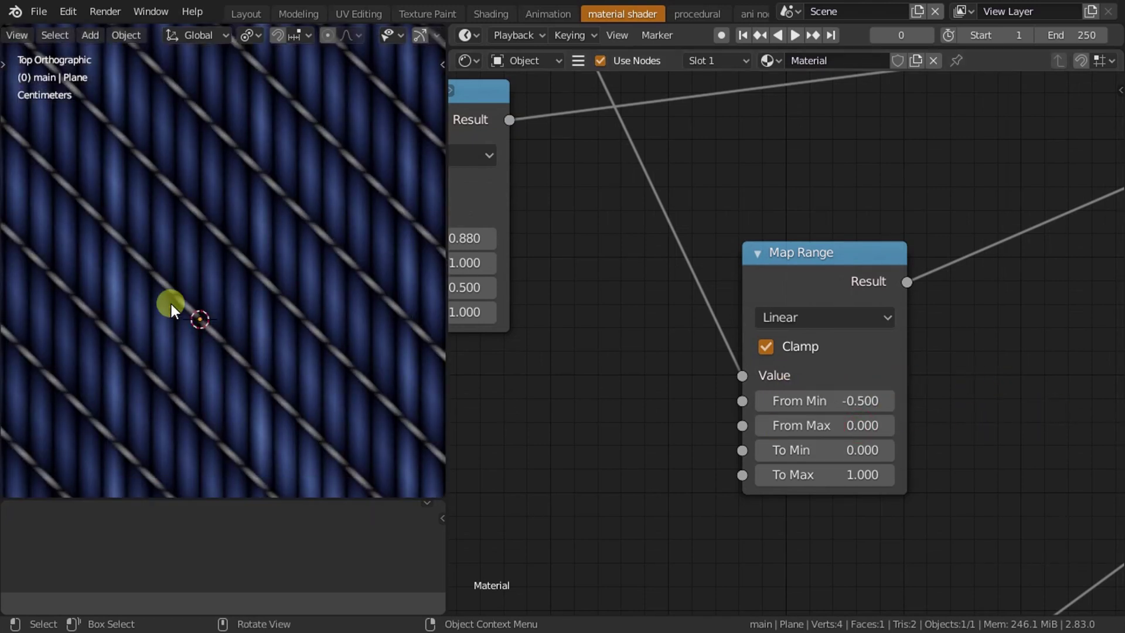
Zoom around the node tree and viewport to inspect the blue twill texture, nudging Map Range up-right.
scroll(170, 301, down, 3)
scroll(832, 382, up, 1)
scroll(754, 388, up, 1)
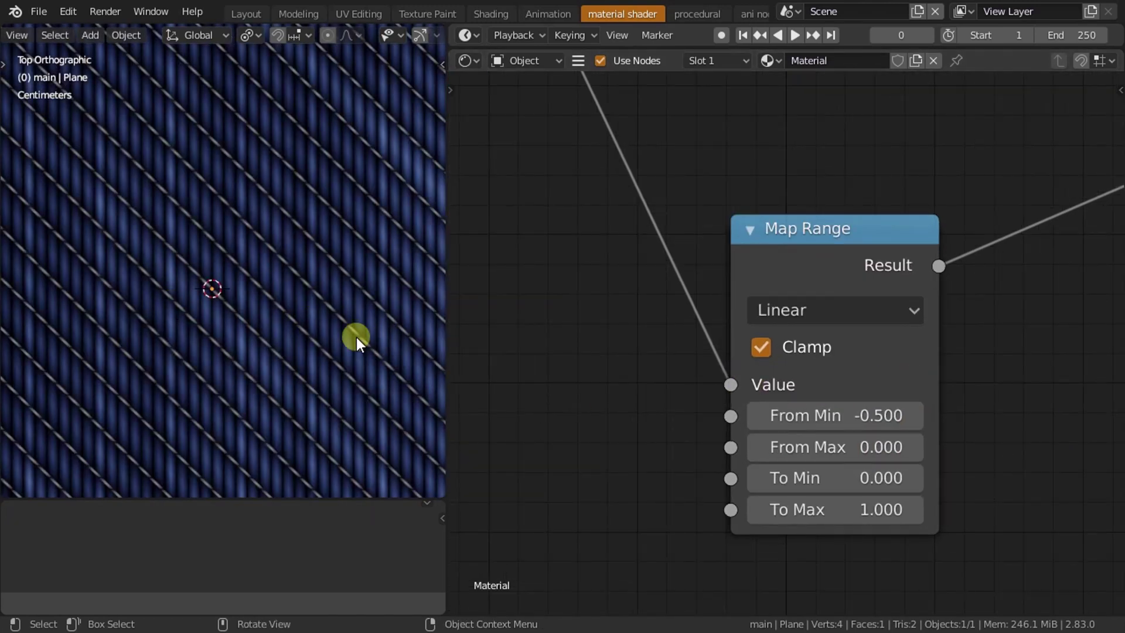
scroll(356, 336, down, 5)
scroll(353, 333, up, 1)
middle_drag(738, 394, 765, 296)
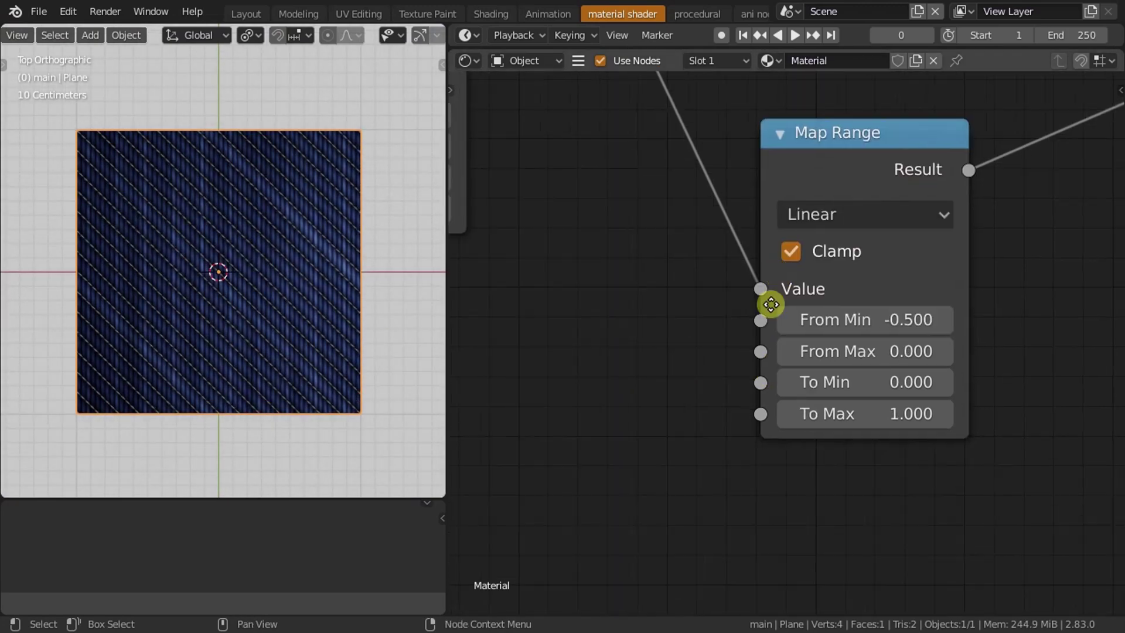
scroll(990, 375, up, 4)
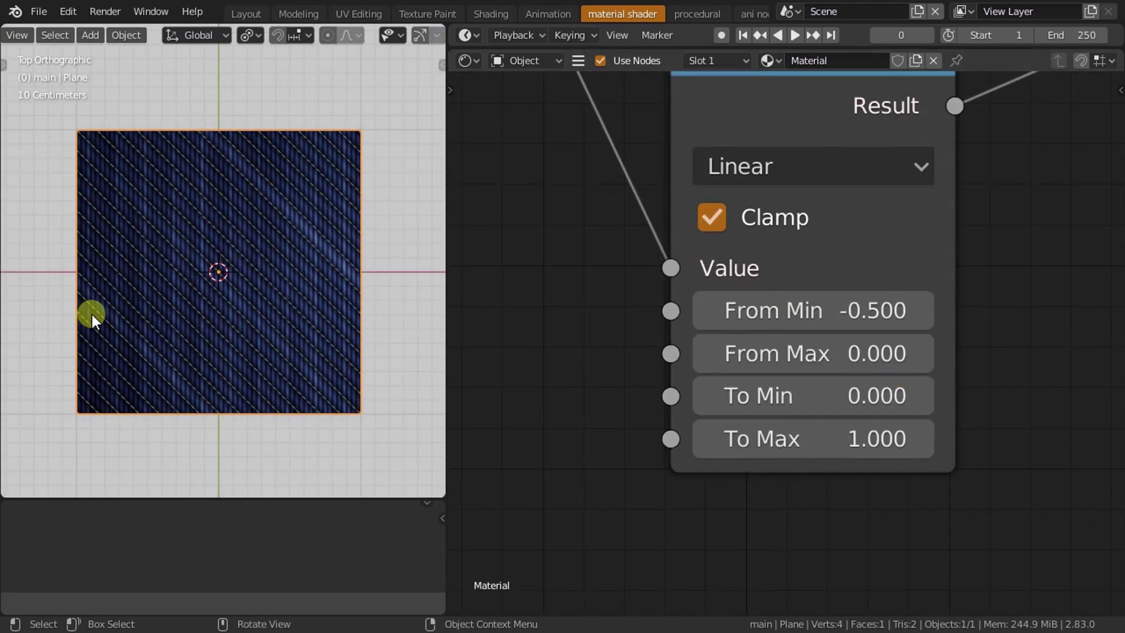
scroll(122, 325, up, 7)
scroll(258, 300, up, 4)
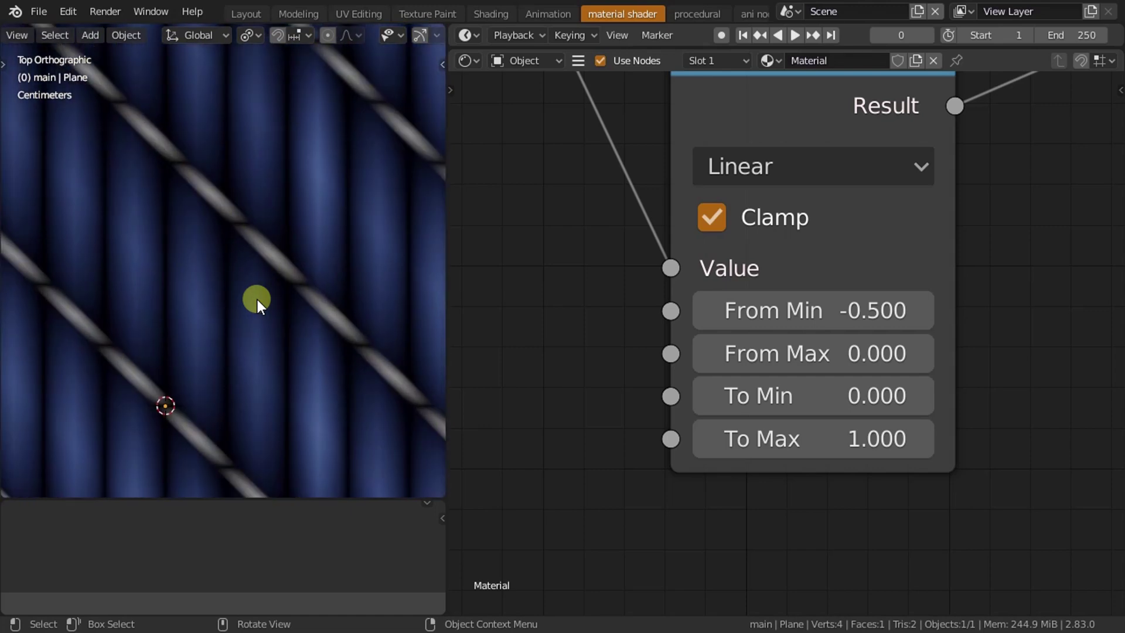
scroll(258, 300, down, 4)
scroll(258, 300, down, 5)
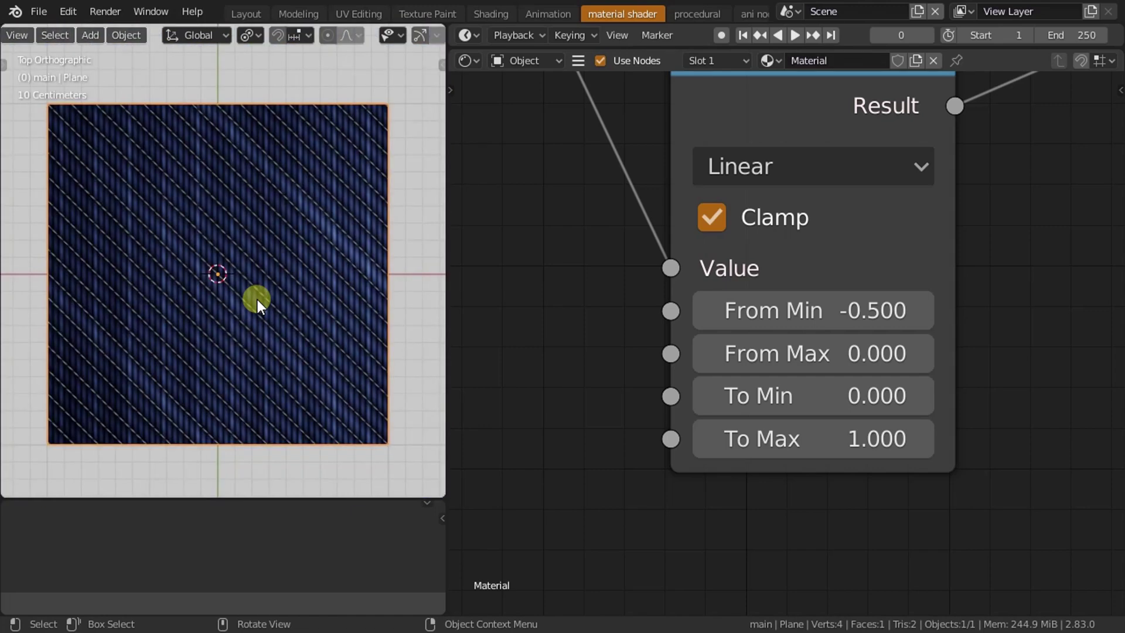
scroll(905, 343, down, 4)
middle_drag(906, 343, 813, 462)
scroll(813, 463, down, 2)
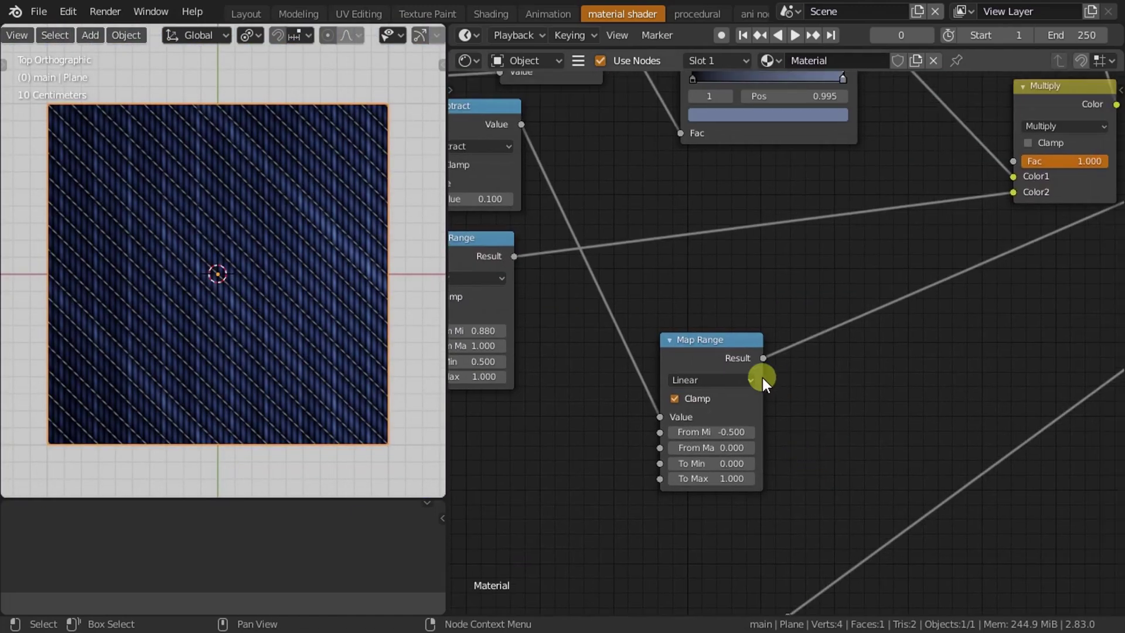
scroll(754, 351, down, 1)
scroll(742, 393, down, 1)
drag(742, 393, 832, 316)
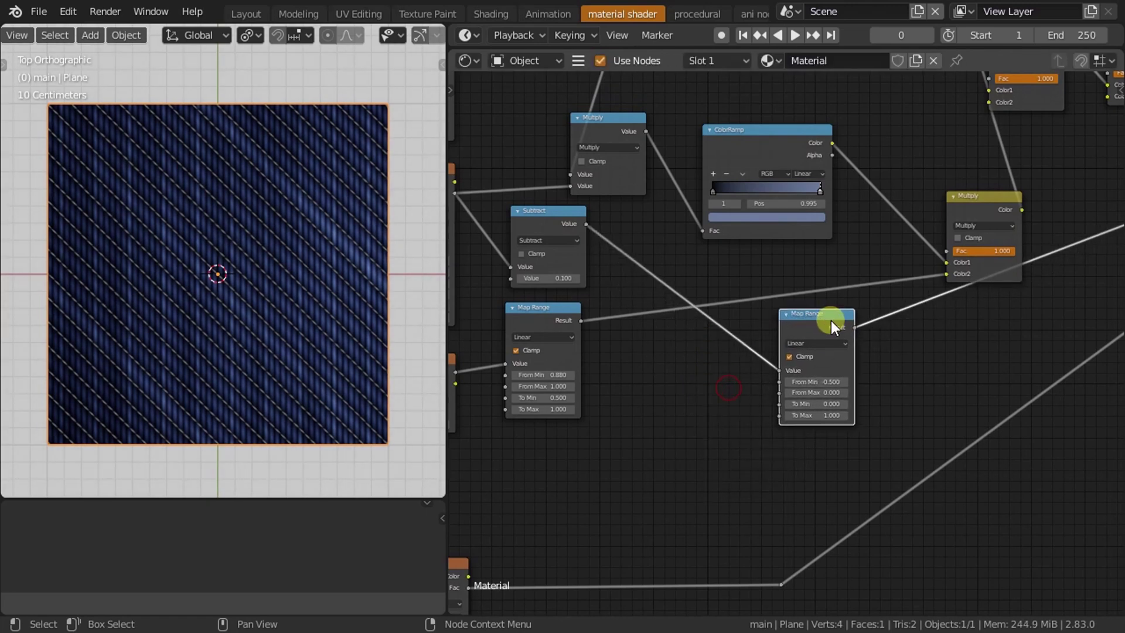
Duplicate the ColorRamp and insert the copy on the Wave Texture's outgoing link.
click(768, 143)
key(shift+d)
click(689, 440)
middle_drag(689, 440, 832, 259)
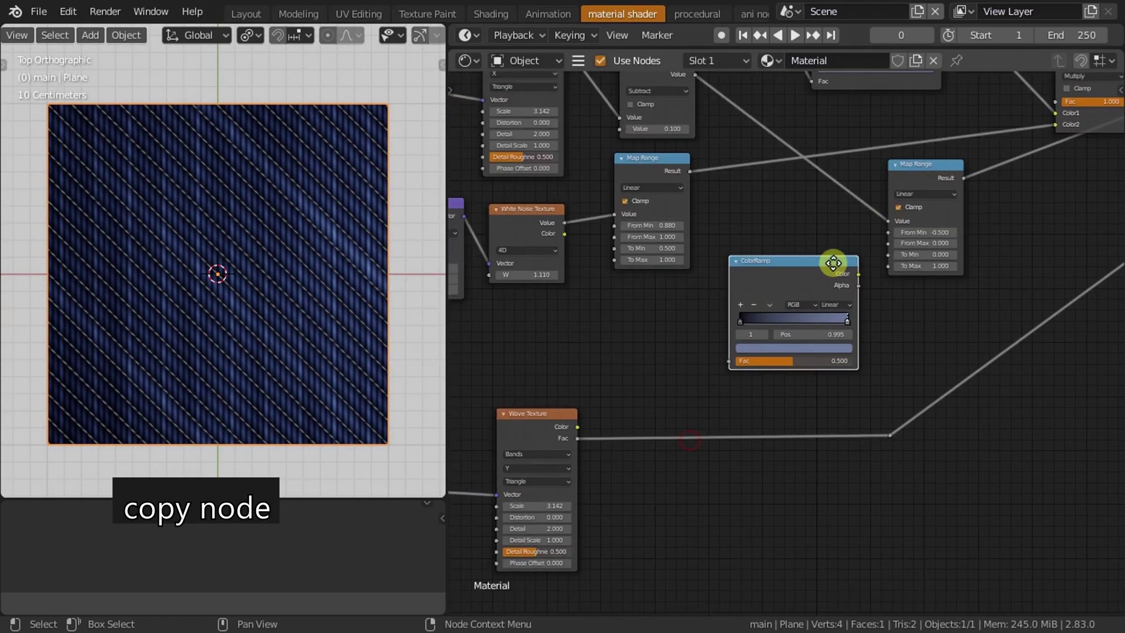
drag(832, 259, 737, 409)
scroll(339, 286, up, 3)
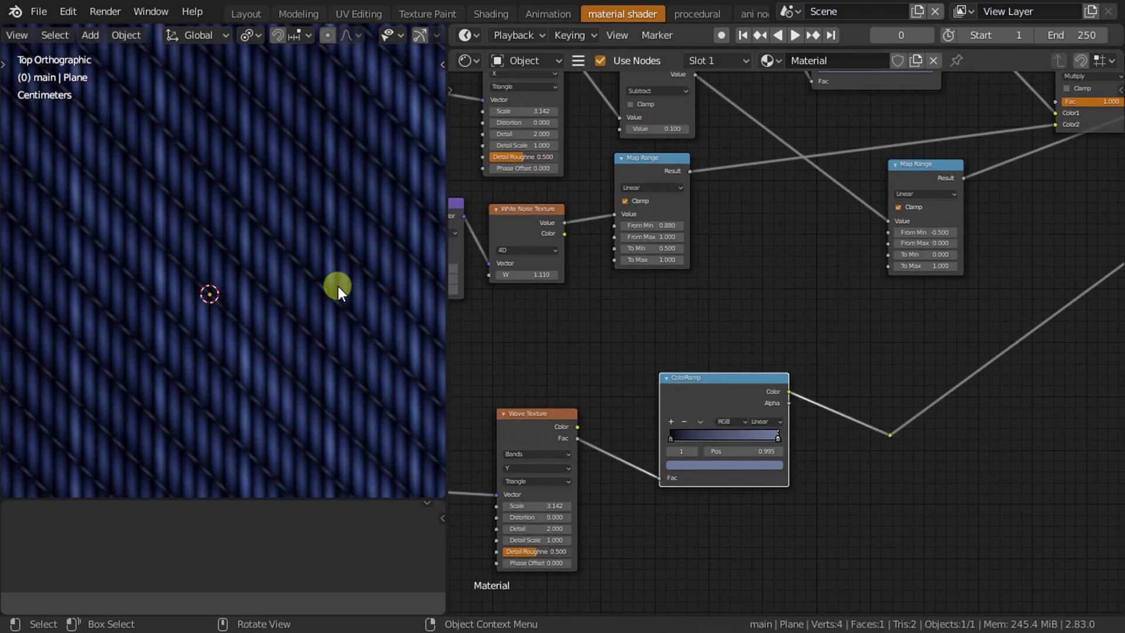
scroll(339, 287, up, 2)
shift+scroll(794, 281, down, 3)
drag(753, 307, 759, 341)
scroll(760, 341, up, 2)
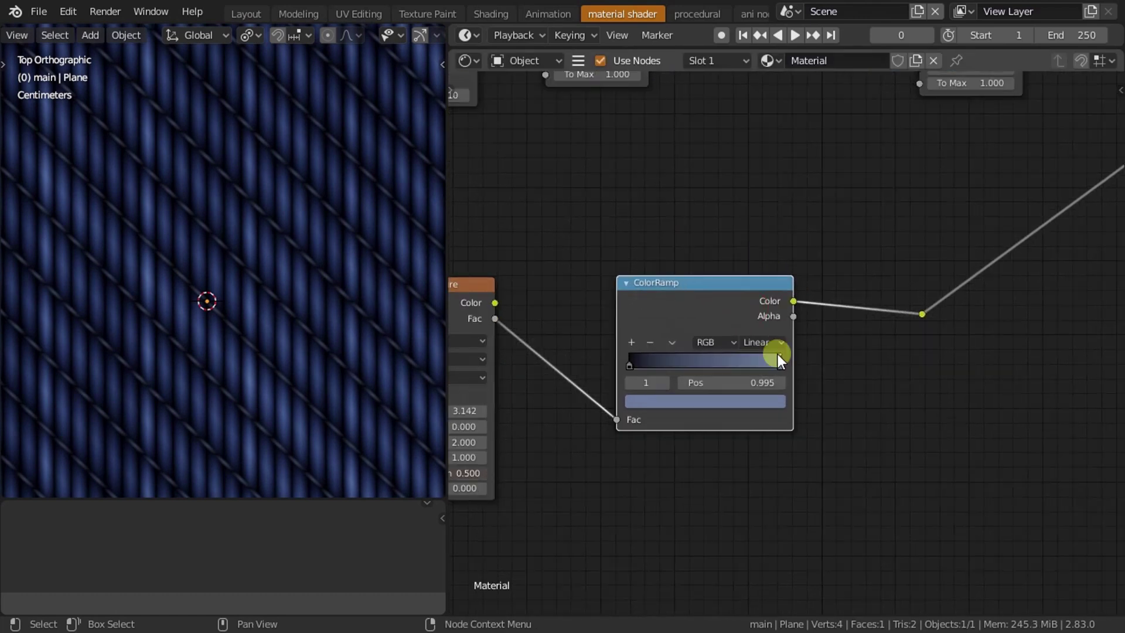
Brighten the copied ramp's blue end stop so the threads look lighter.
click(756, 399)
click(744, 403)
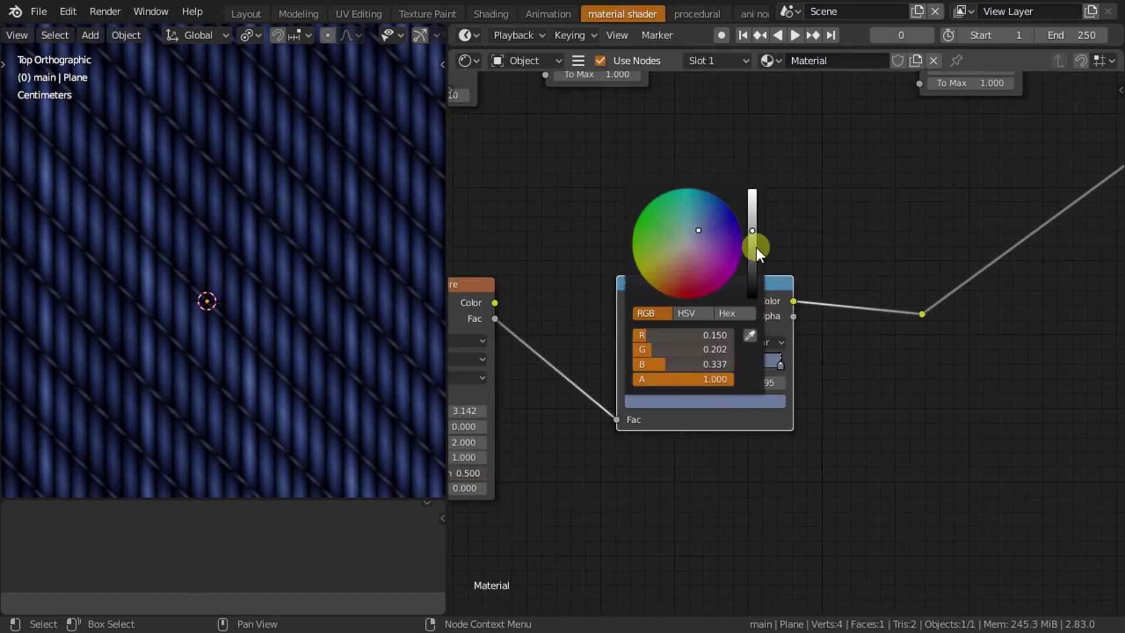
drag(752, 230, 751, 212)
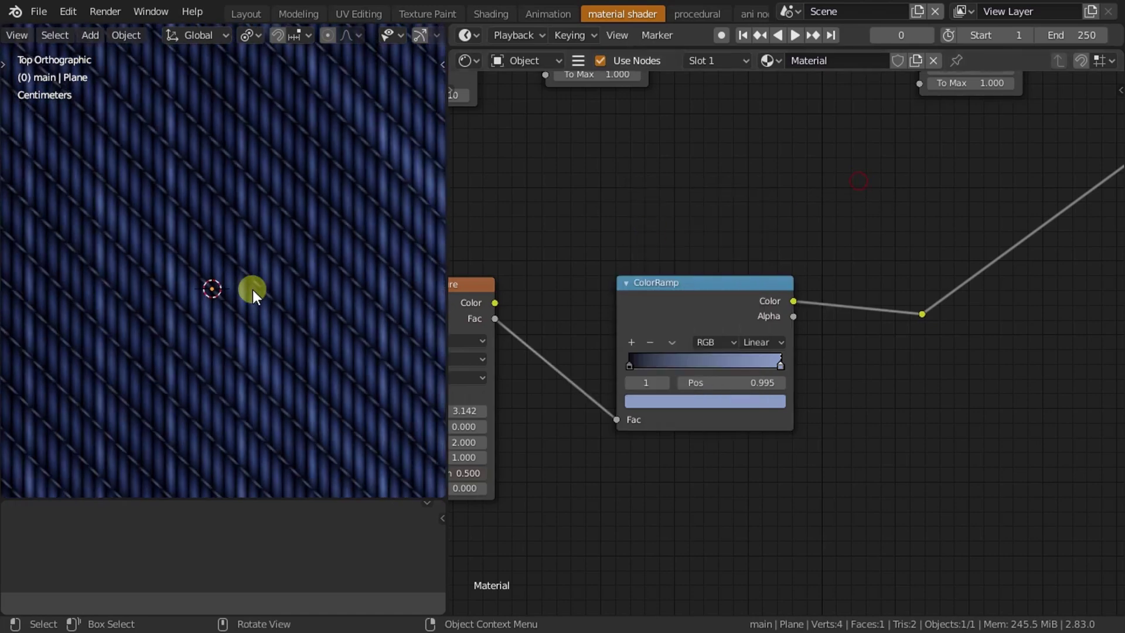
scroll(257, 289, down, 3)
scroll(981, 301, down, 3)
middle_drag(982, 301, 810, 398)
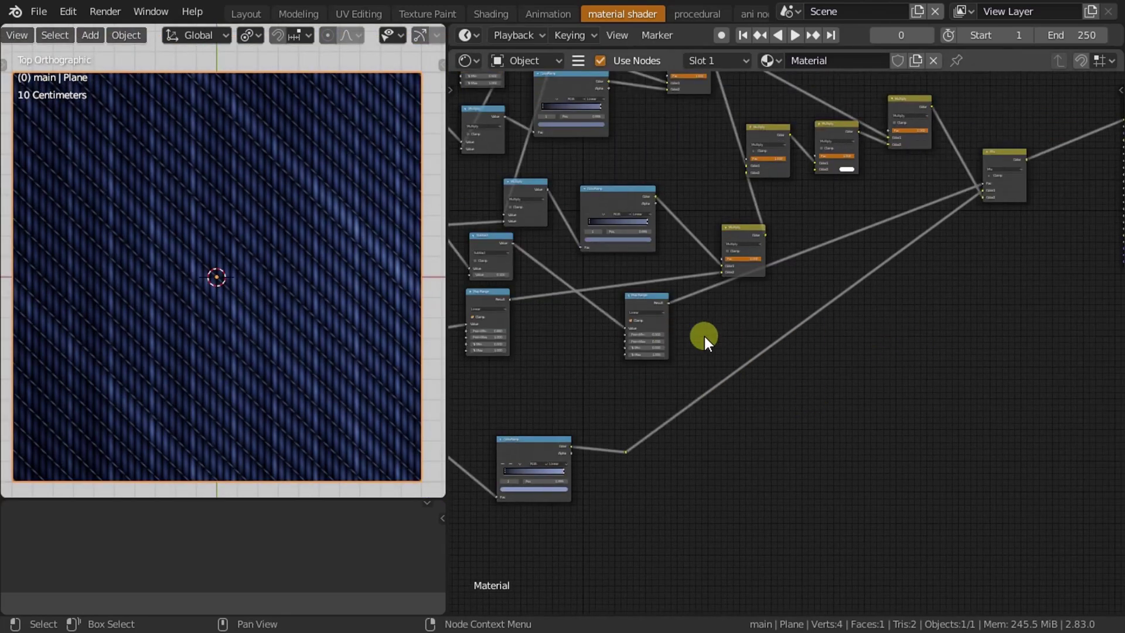
scroll(709, 345, down, 2)
scroll(719, 301, up, 4)
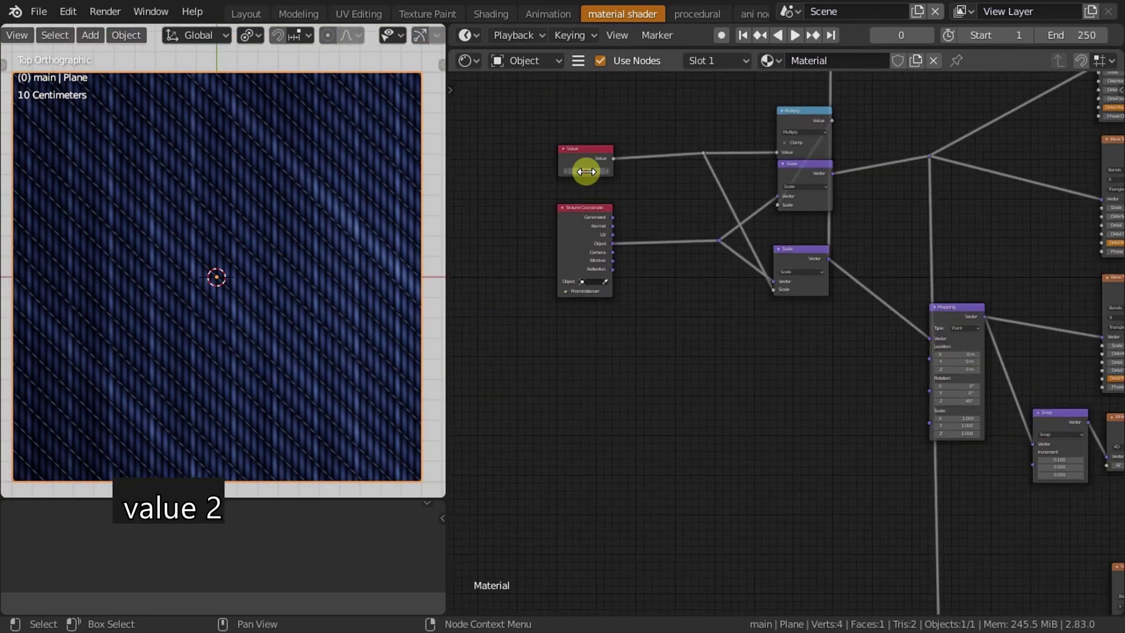
Nudge the scale up and set the Multiply node's Color2 to 30 in each RGB channel.
drag(586, 171, 595, 244)
scroll(874, 457, down, 3)
middle_drag(1044, 497, 822, 354)
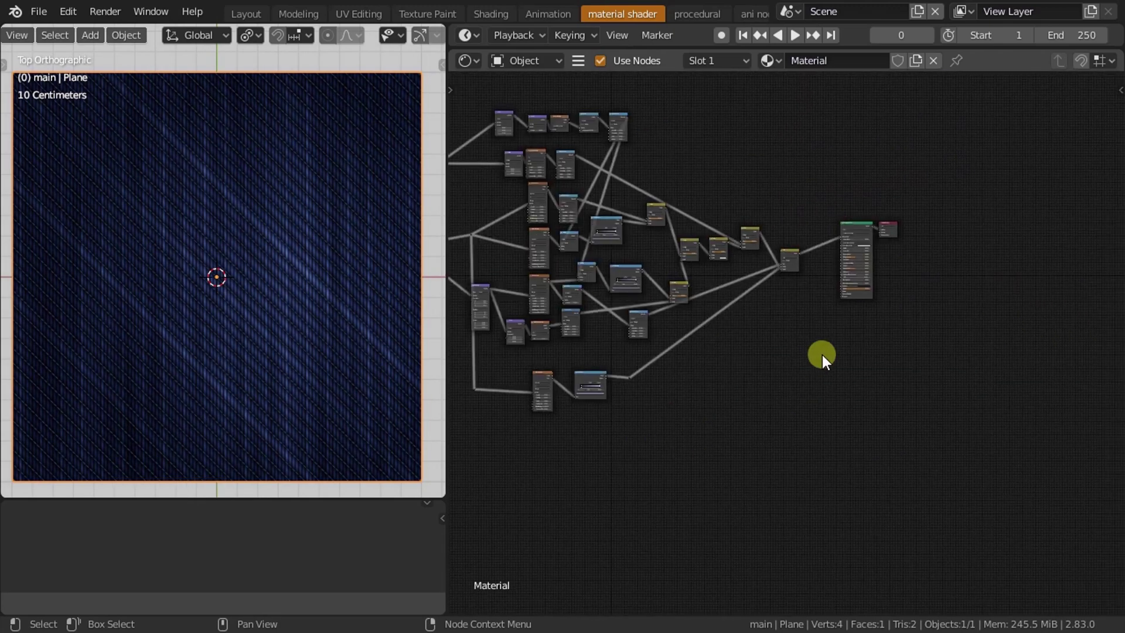
scroll(783, 435, up, 2)
scroll(783, 432, up, 3)
scroll(806, 343, up, 2)
click(793, 331)
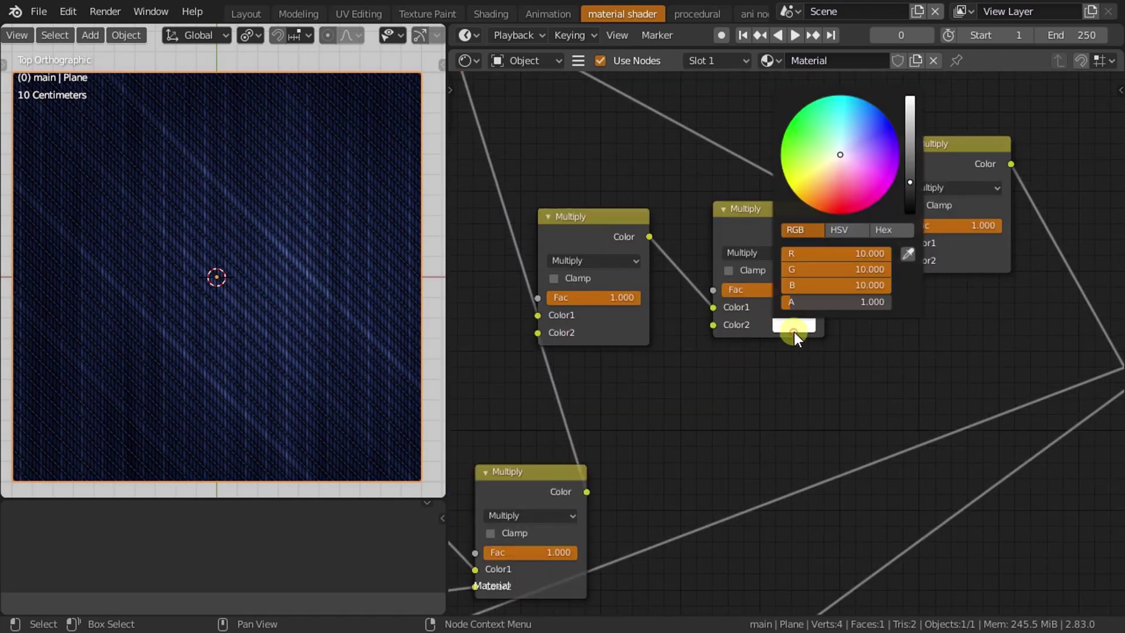
drag(832, 284, 831, 284)
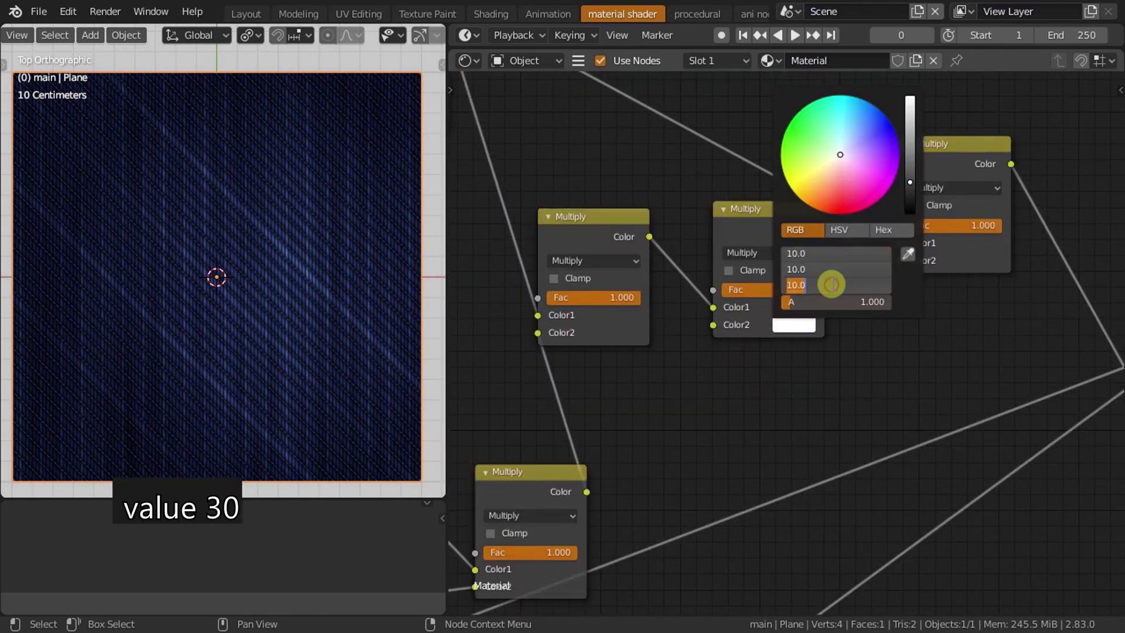
text(30)
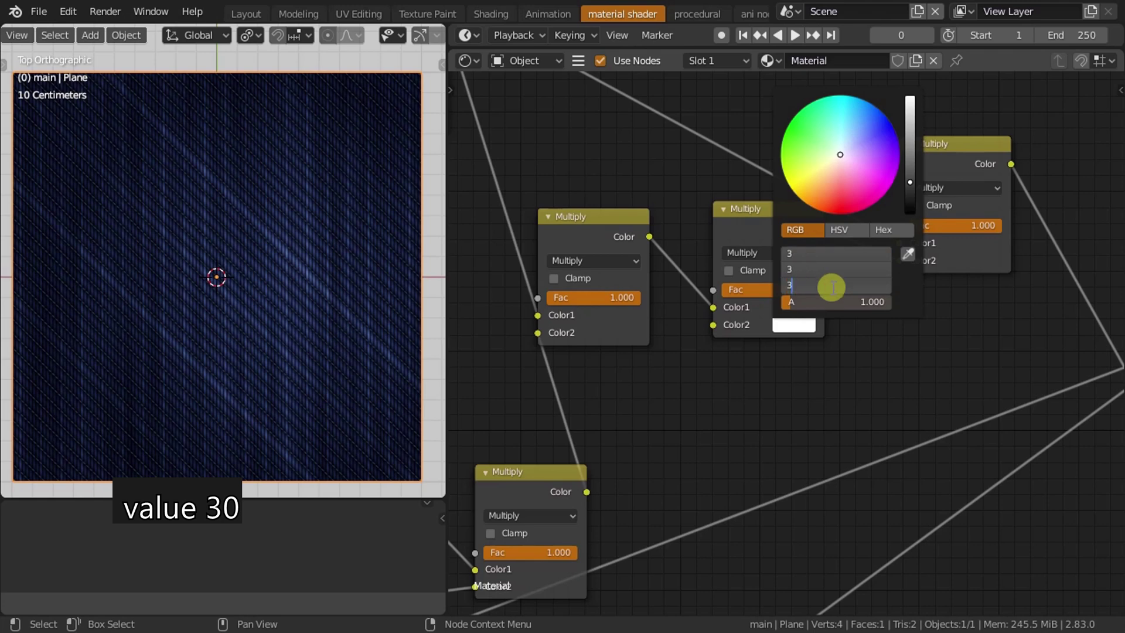
key(Return)
Frame the node tree and set the Value node's scale to 3.200.
scroll(617, 402, down, 2)
scroll(231, 314, up, 5)
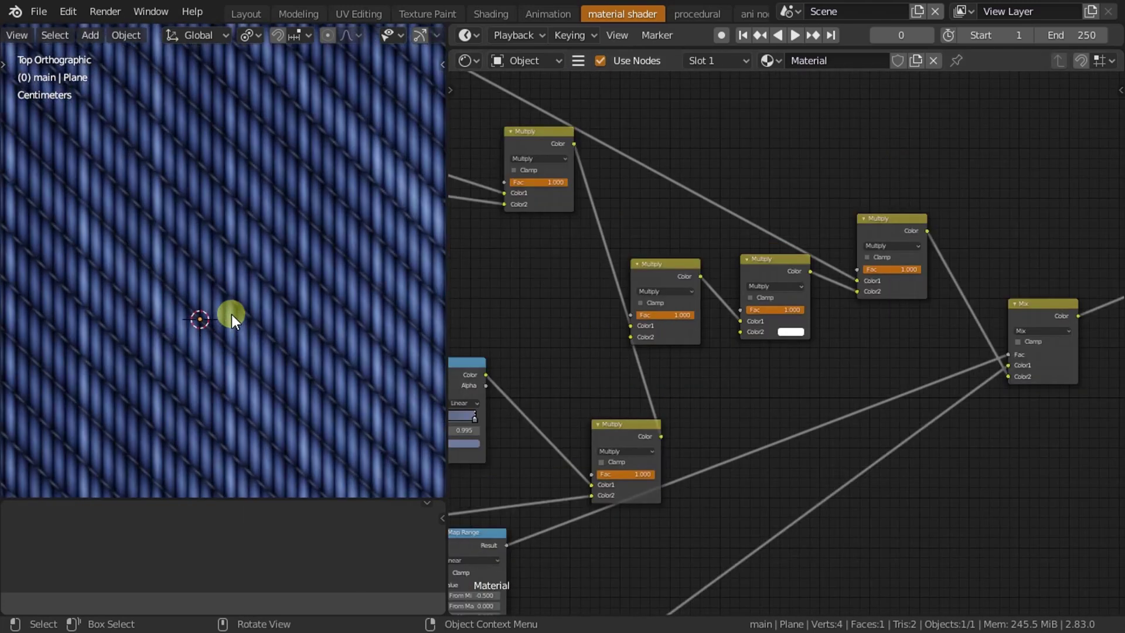
scroll(231, 314, down, 6)
scroll(231, 314, up, 1)
scroll(653, 320, down, 1)
key(Home)
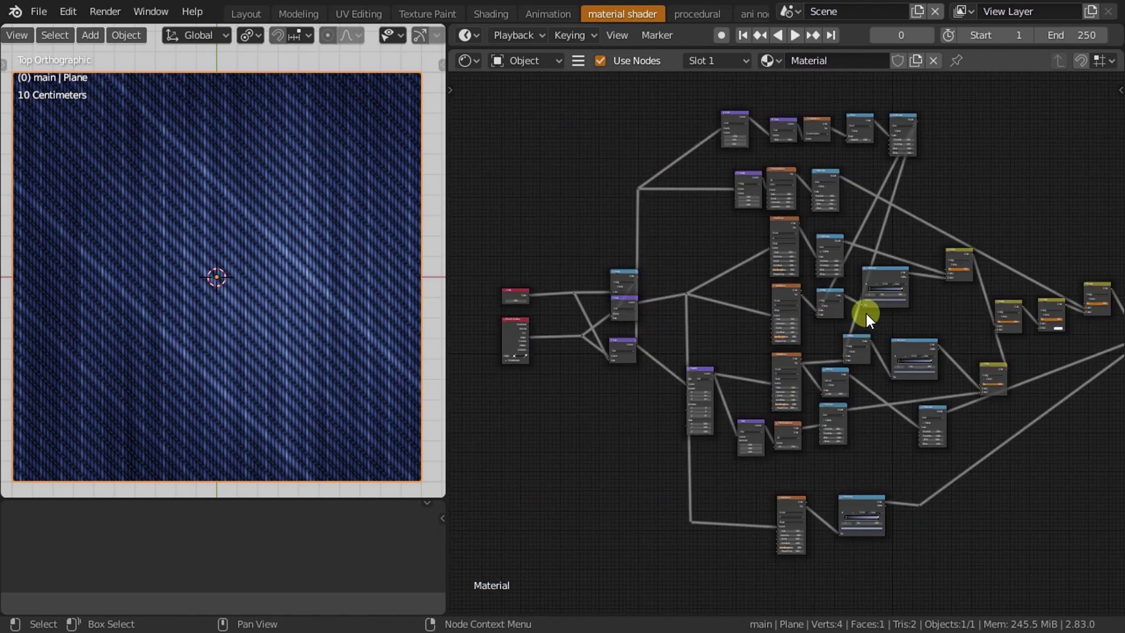
middle_drag(904, 241, 846, 424)
scroll(824, 314, up, 2)
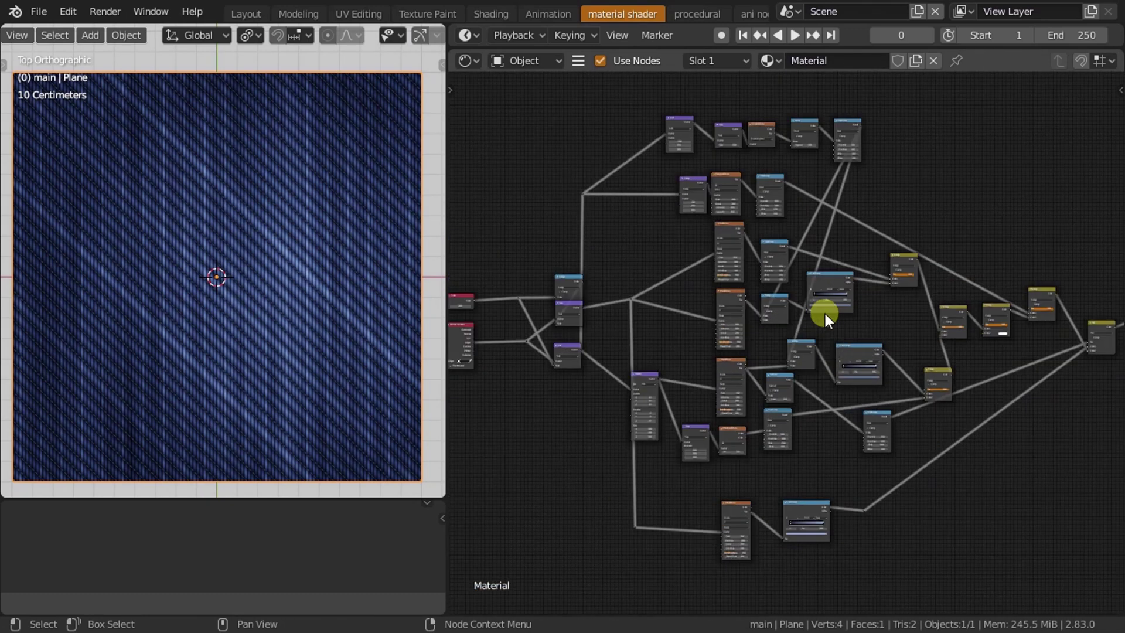
scroll(816, 306, up, 2)
scroll(845, 370, up, 4)
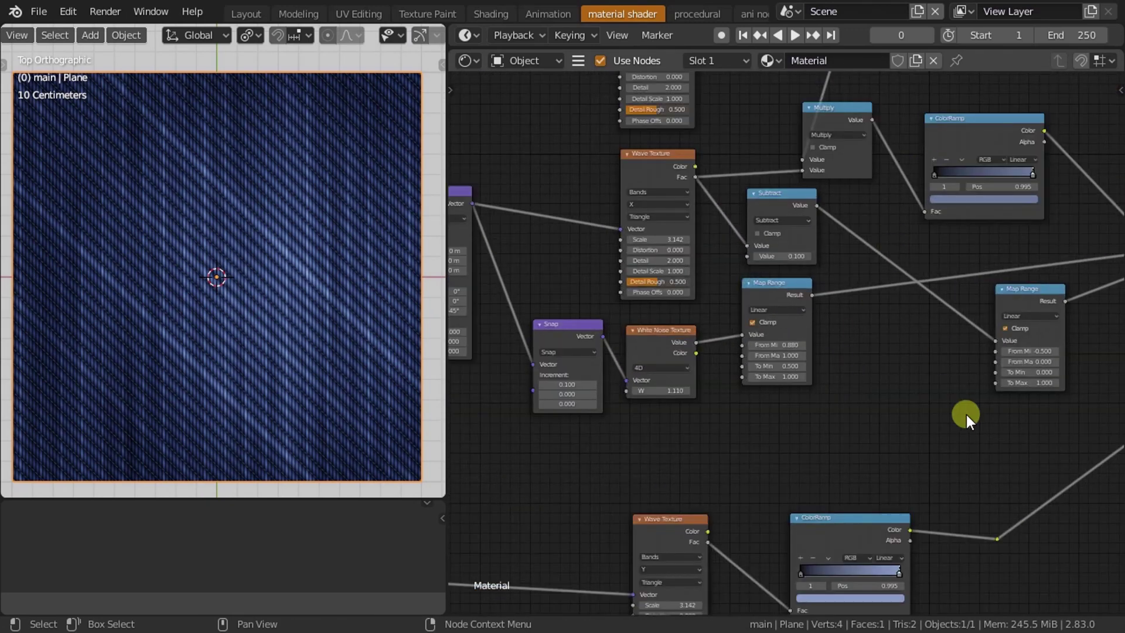
scroll(1109, 455, down, 4)
scroll(871, 430, down, 1)
scroll(913, 426, up, 2)
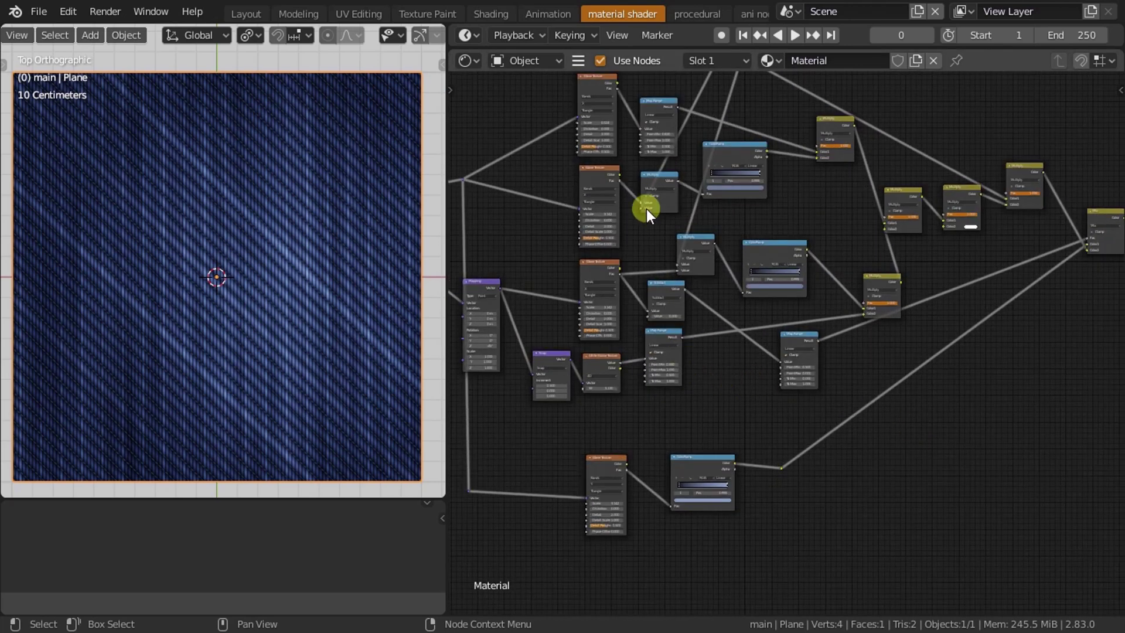
middle_drag(645, 208, 786, 264)
scroll(711, 246, up, 1)
mouse_move(711, 246)
middle_down()
mouse_move(799, 230)
mouse_move(931, 339)
middle_up()
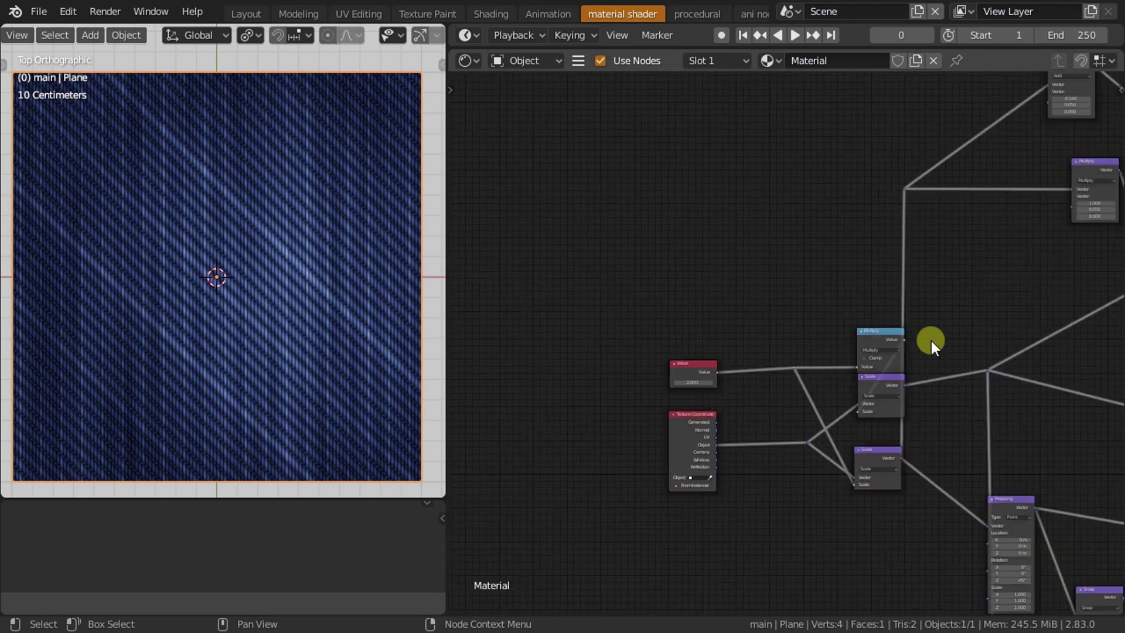
scroll(923, 310, up, 2)
scroll(820, 293, up, 2)
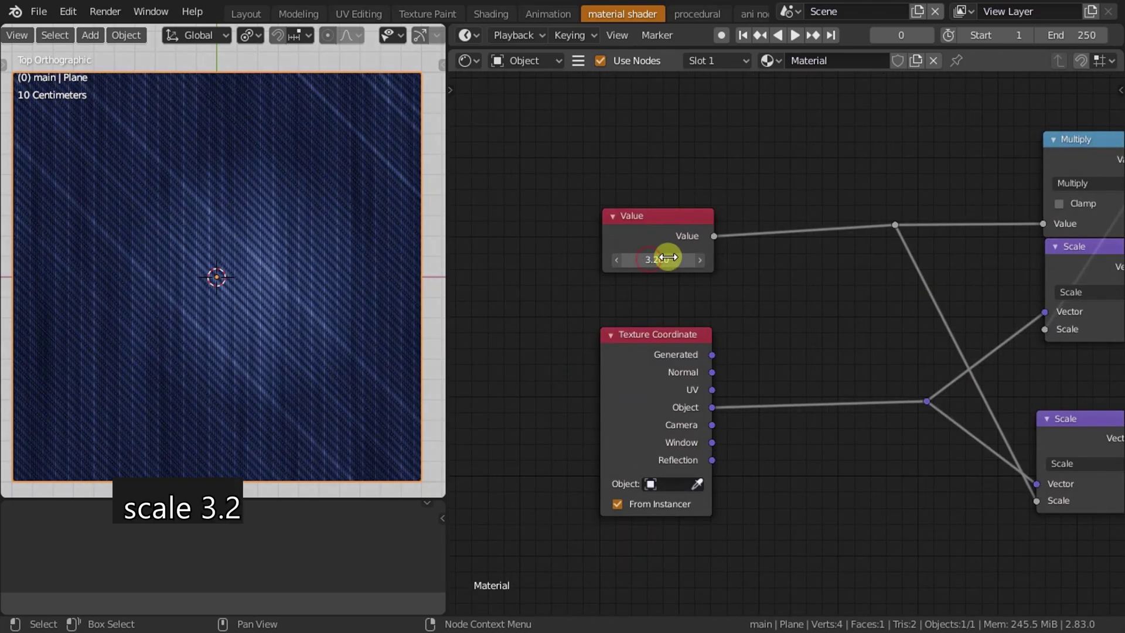
scroll(955, 308, down, 2)
middle_drag(955, 309, 866, 357)
Link the lower reroute point to the upper reroute and set the Value scale to 2.5.
scroll(888, 367, down, 1)
scroll(705, 512, down, 1)
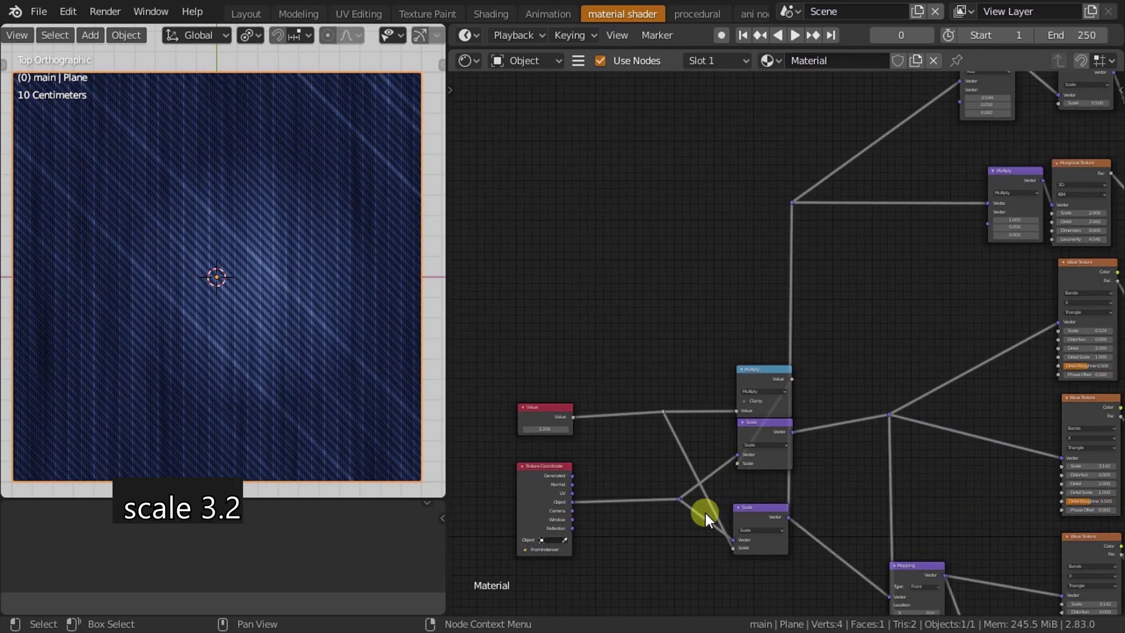
drag(679, 499, 793, 201)
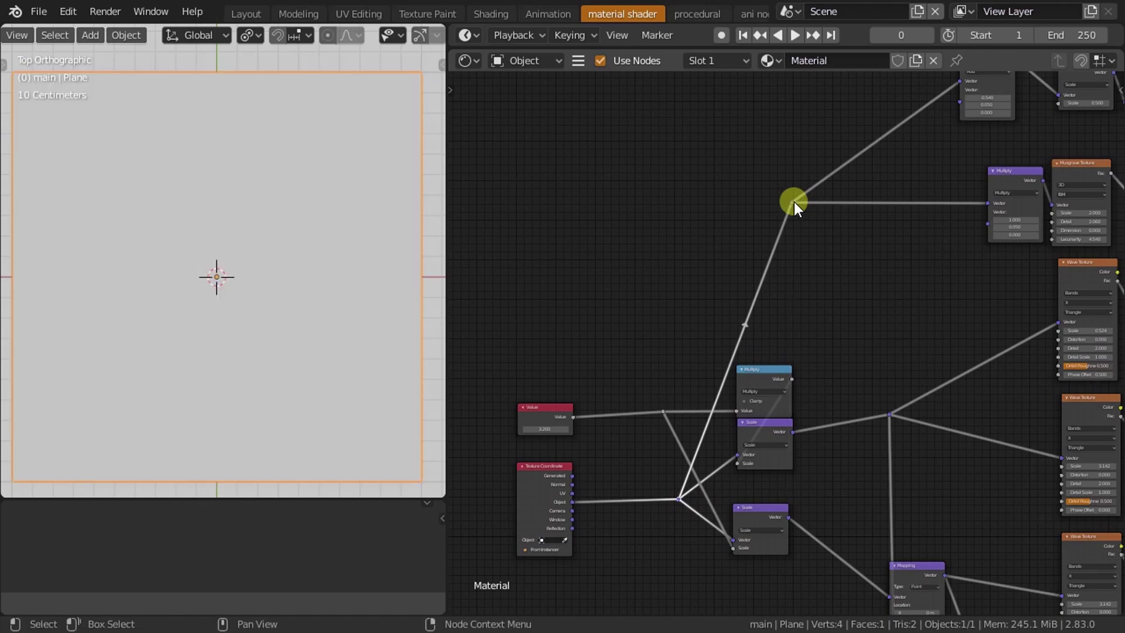
middle_drag(695, 288, 836, 223)
scroll(836, 223, up, 2)
mouse_move(627, 375)
mouse_down()
mouse_move(677, 375)
mouse_move(613, 367)
mouse_move(633, 371)
mouse_up()
scroll(898, 415, down, 1)
scroll(1039, 507, down, 3)
Set the Multiply node's Color2 to 25 in each RGB channel.
scroll(904, 440, down, 3)
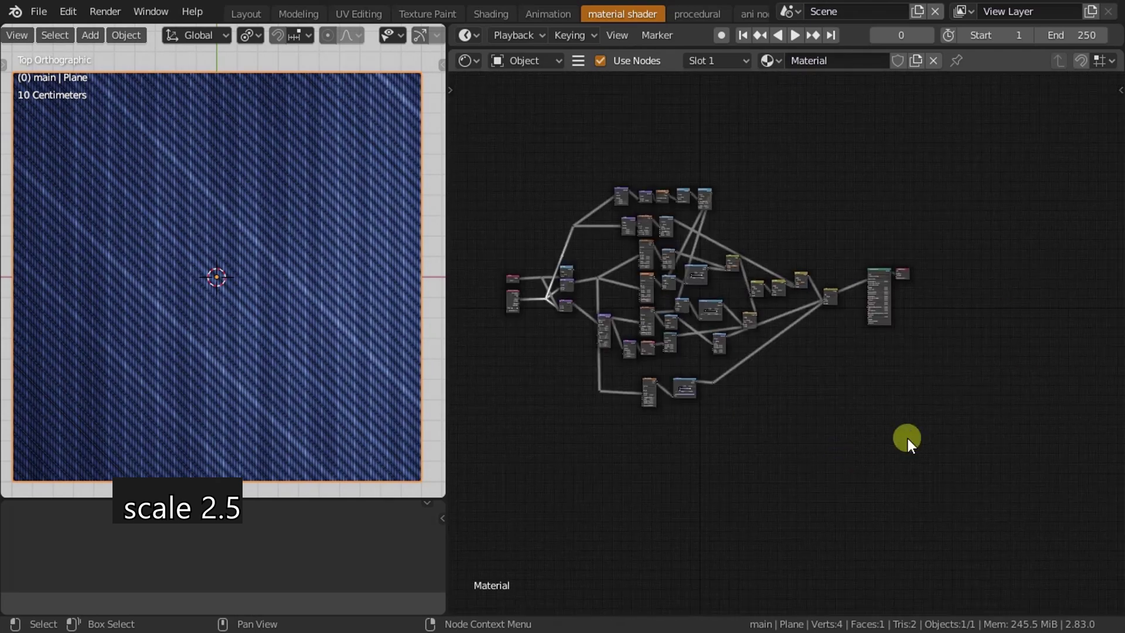
scroll(887, 295, up, 3)
scroll(855, 357, up, 2)
scroll(827, 423, up, 2)
click(645, 361)
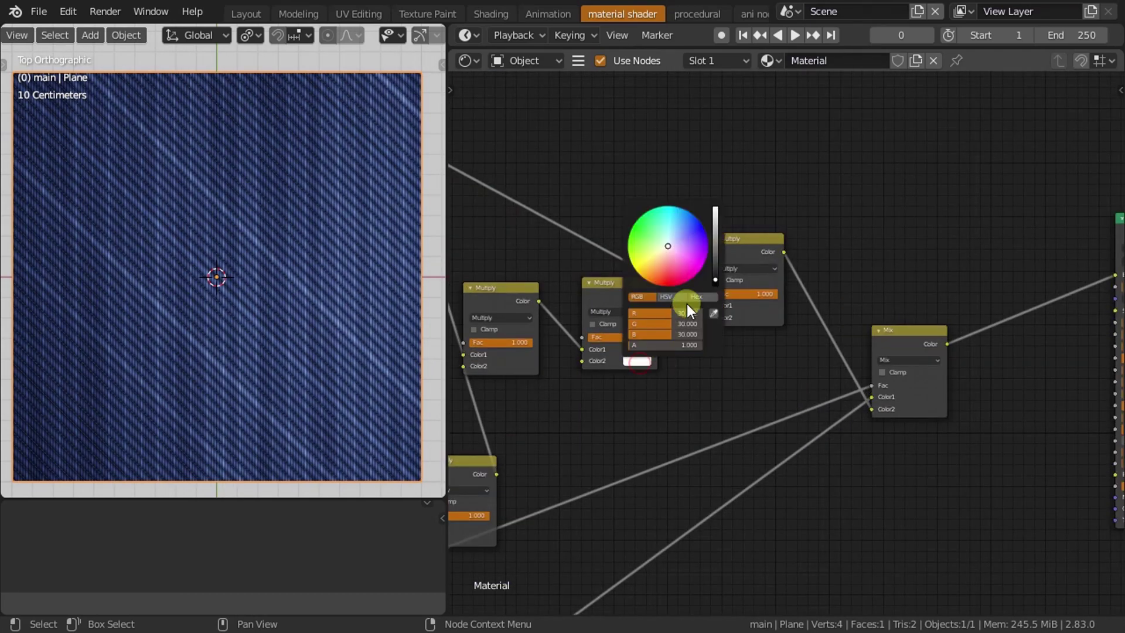
drag(673, 311, 674, 329)
text(25)
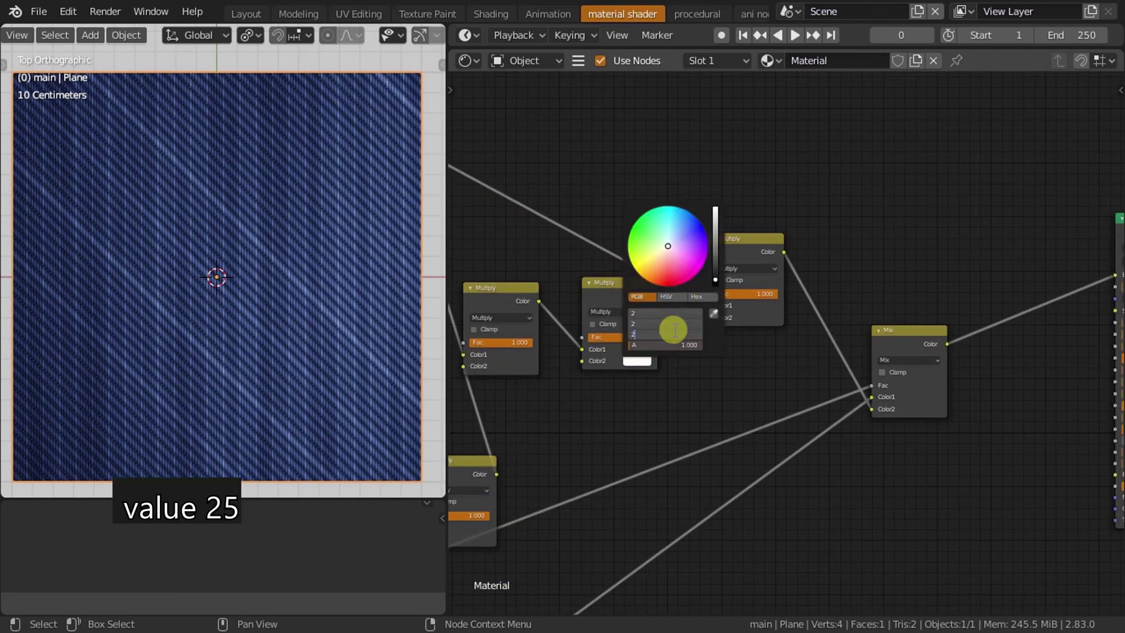
key(Return)
Set the Value node's number to 3.000.
scroll(596, 403, down, 1)
scroll(597, 403, down, 1)
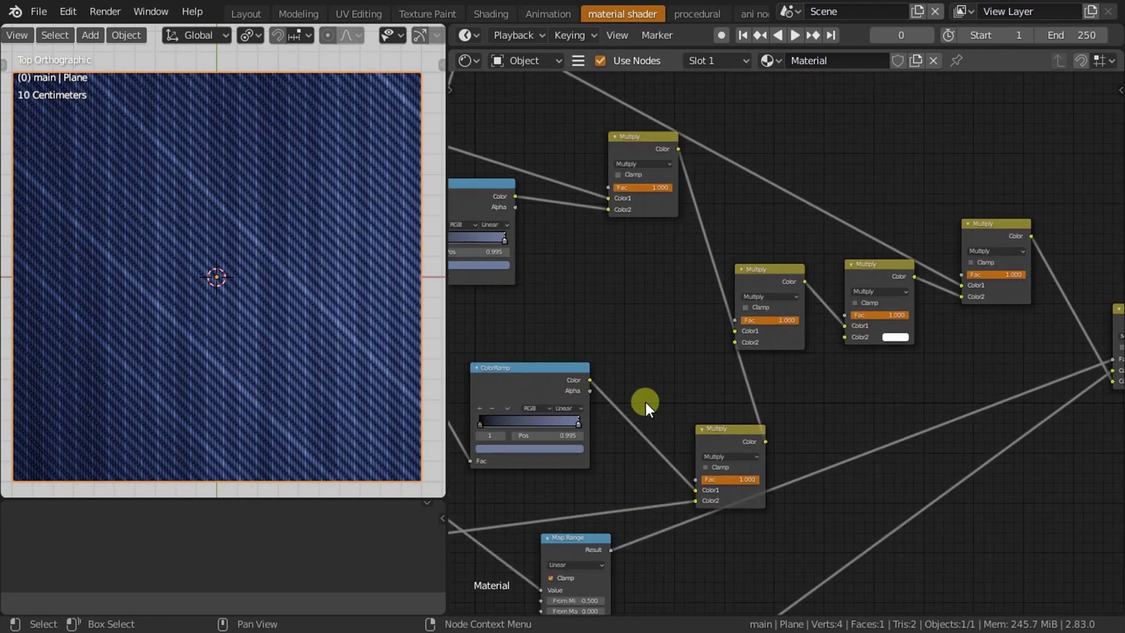
scroll(644, 400, down, 3)
scroll(659, 361, down, 1)
middle_drag(571, 363, 621, 372)
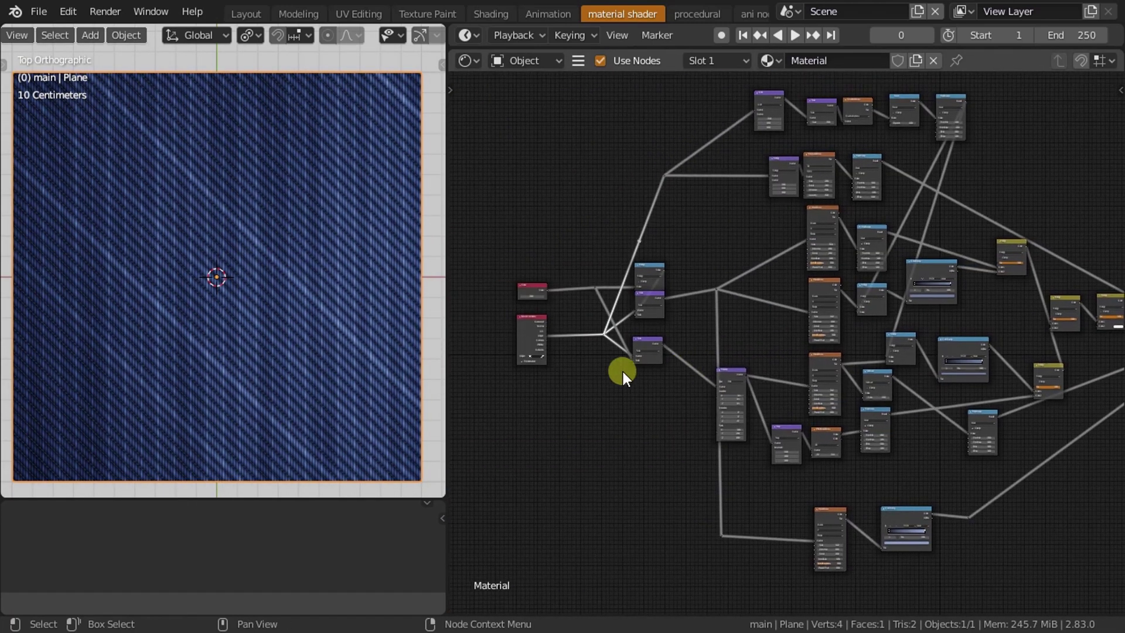
scroll(286, 297, up, 5)
scroll(287, 296, down, 3)
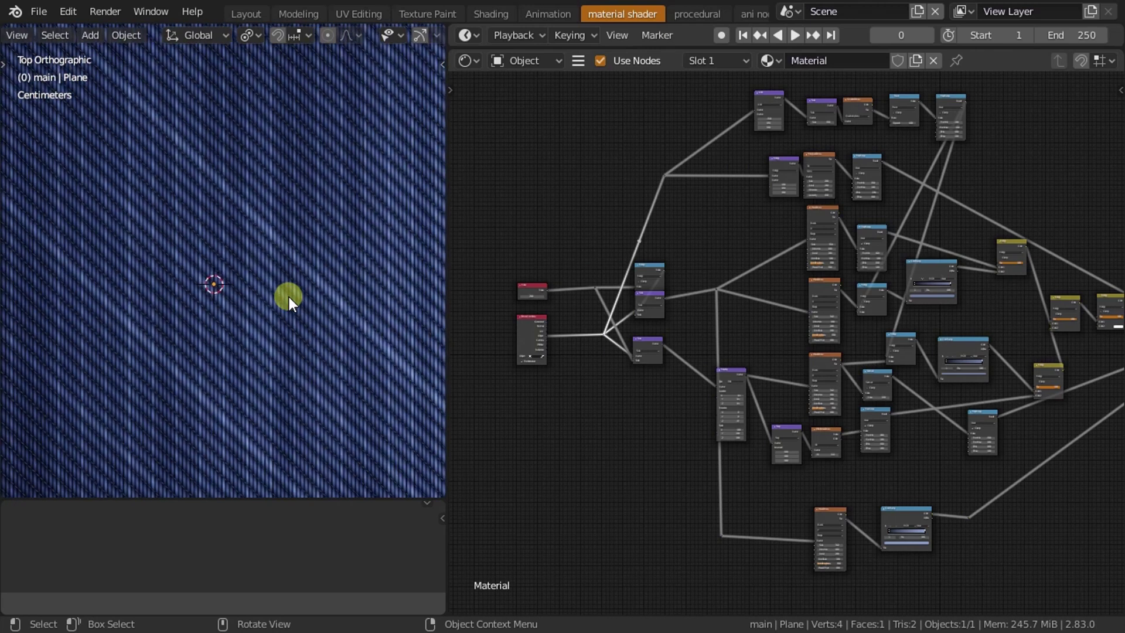
scroll(289, 296, down, 3)
middle_drag(602, 318, 863, 350)
scroll(690, 328, up, 2)
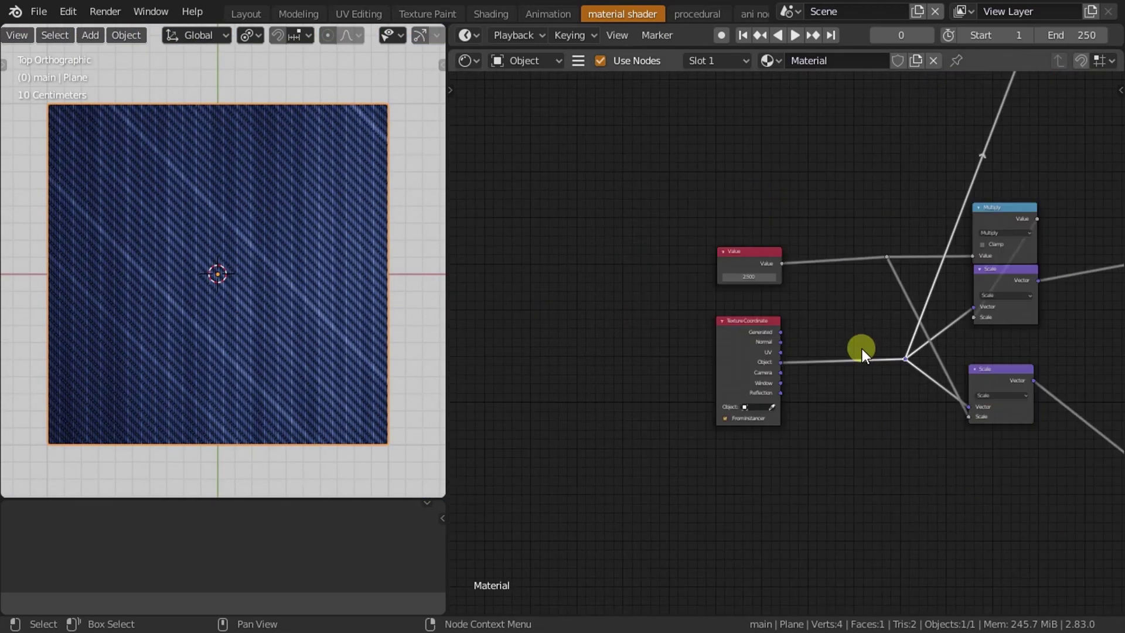
scroll(862, 349, up, 4)
click(682, 258)
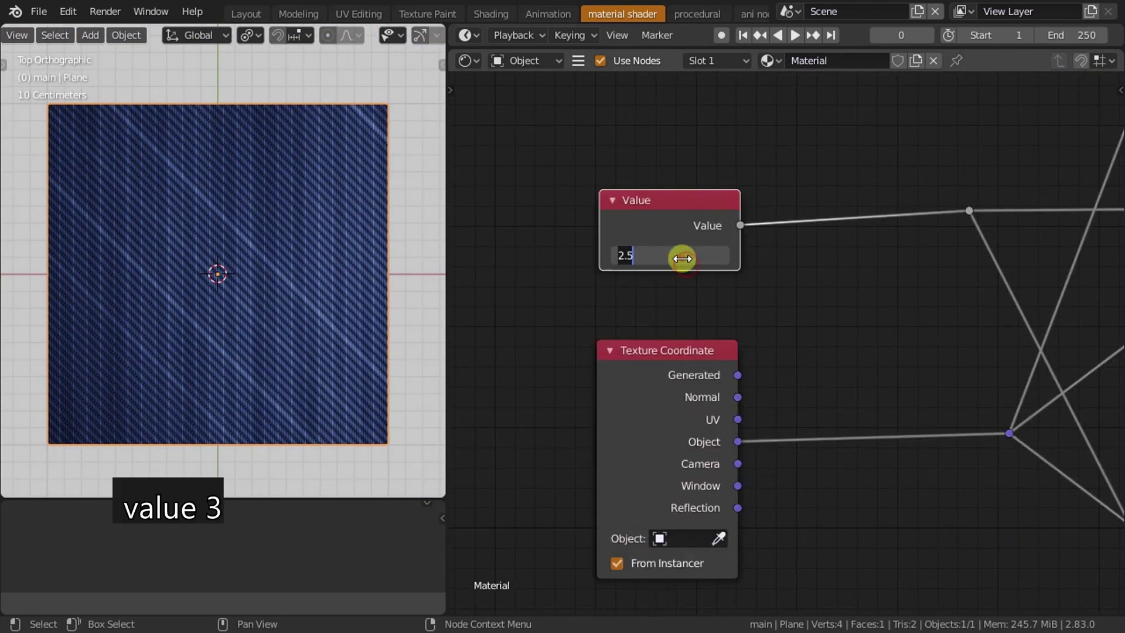
text(3)
key(Return)
Pan the node tree to centre the Principled BSDF and Material Output nodes.
scroll(268, 220, up, 2)
scroll(268, 222, down, 1)
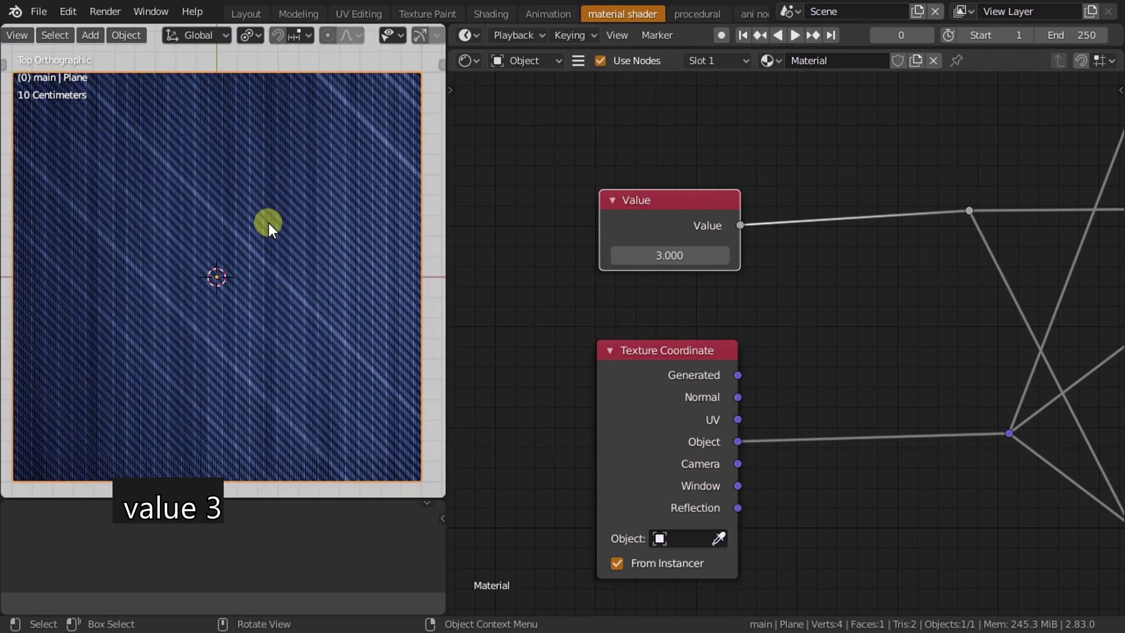
scroll(890, 421, down, 4)
mouse_move(848, 376)
middle_down()
mouse_move(812, 365)
mouse_move(899, 497)
middle_up()
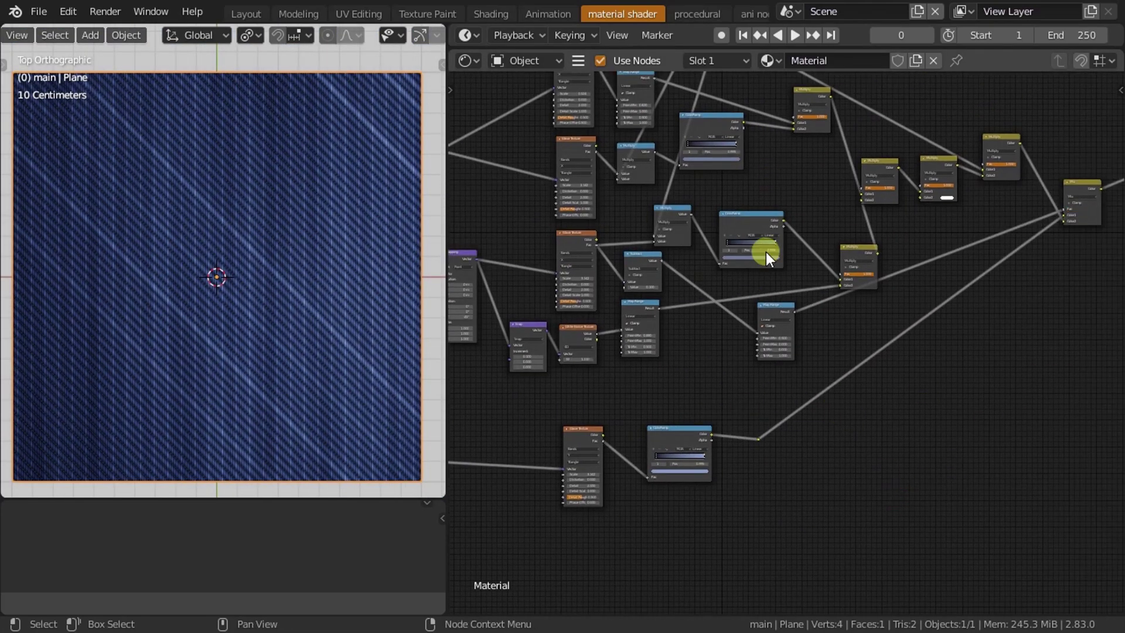
scroll(765, 251, down, 3)
middle_drag(648, 323, 716, 230)
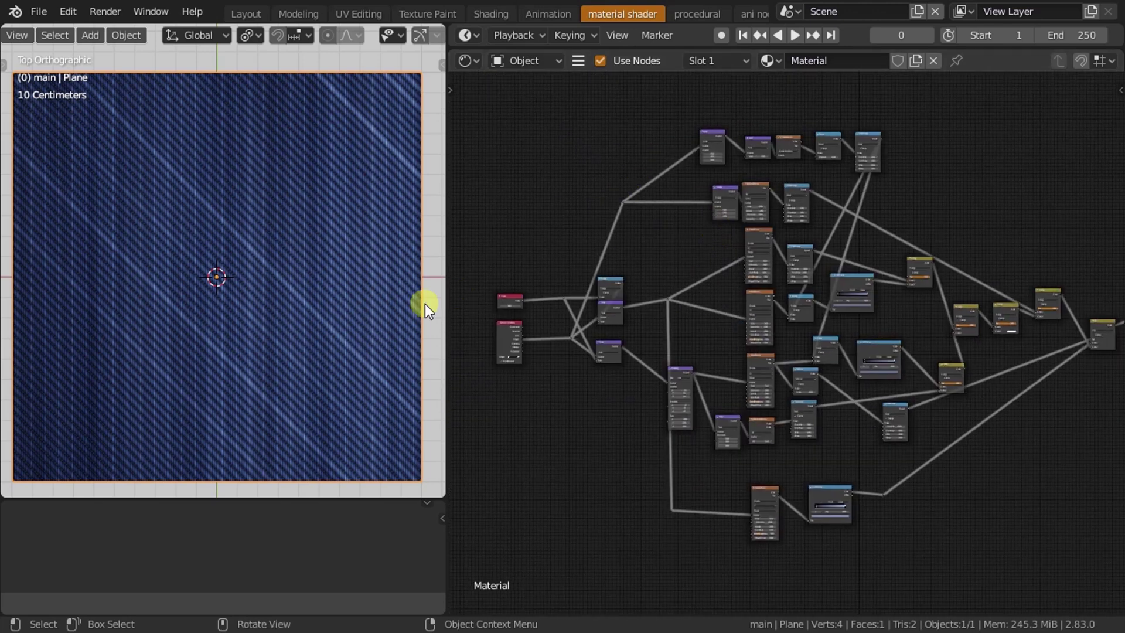
scroll(1035, 432, up, 1)
middle_drag(1035, 432, 732, 440)
scroll(732, 440, up, 2)
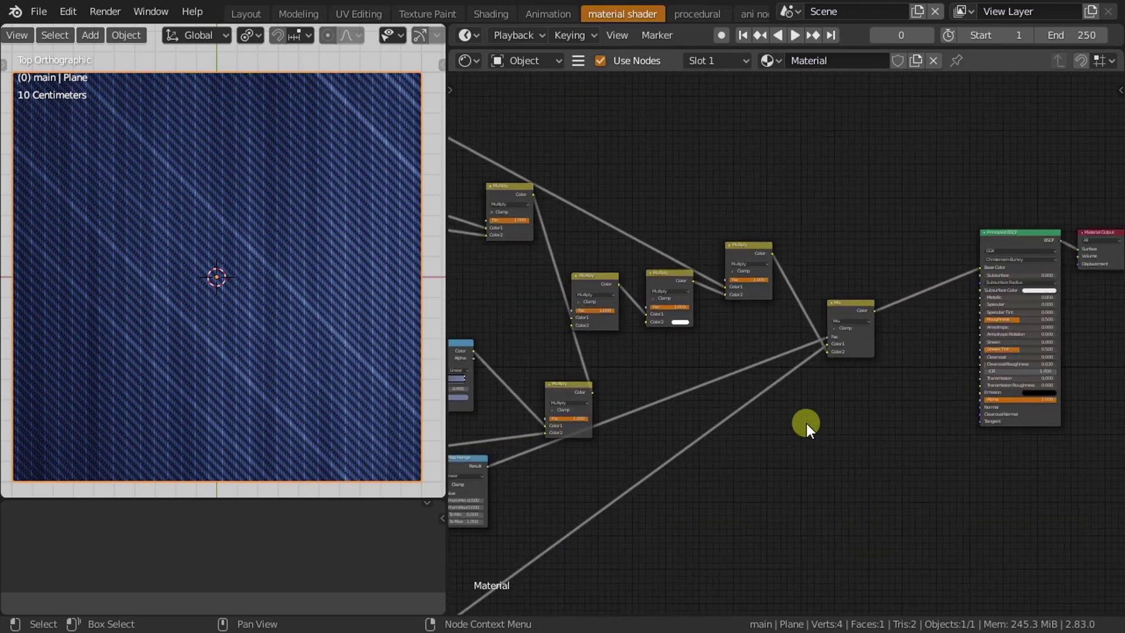
drag(944, 233, 1023, 314)
scroll(822, 364, down, 2)
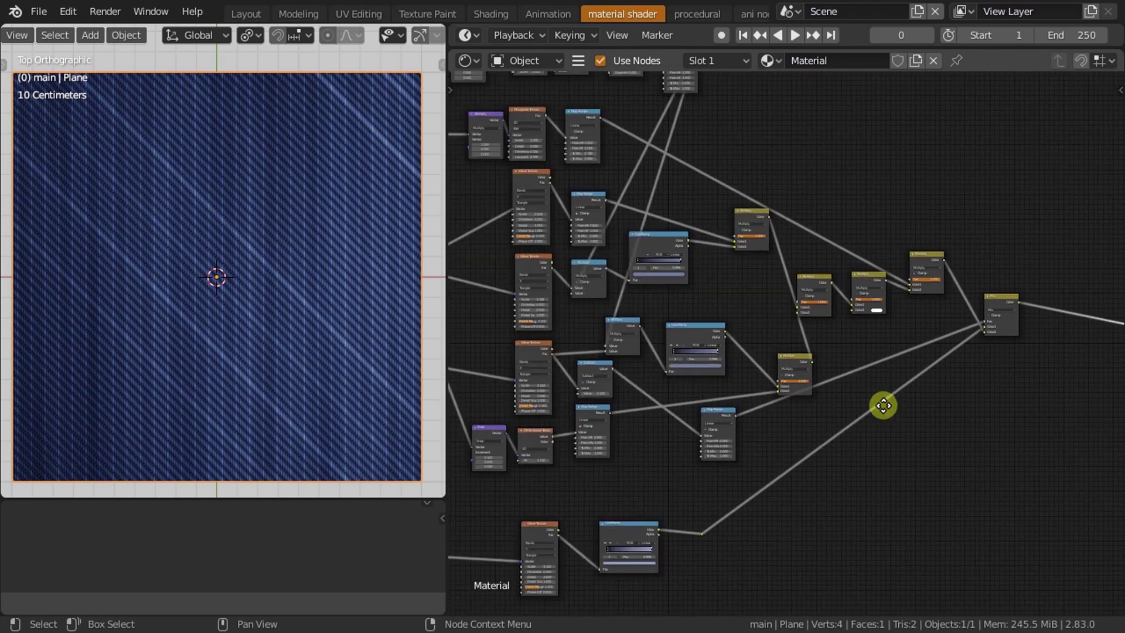
middle_drag(885, 402, 911, 407)
scroll(909, 295, up, 2)
Set one Map Range node's To Max to 0.800 and select the other's To Max field.
scroll(757, 346, up, 3)
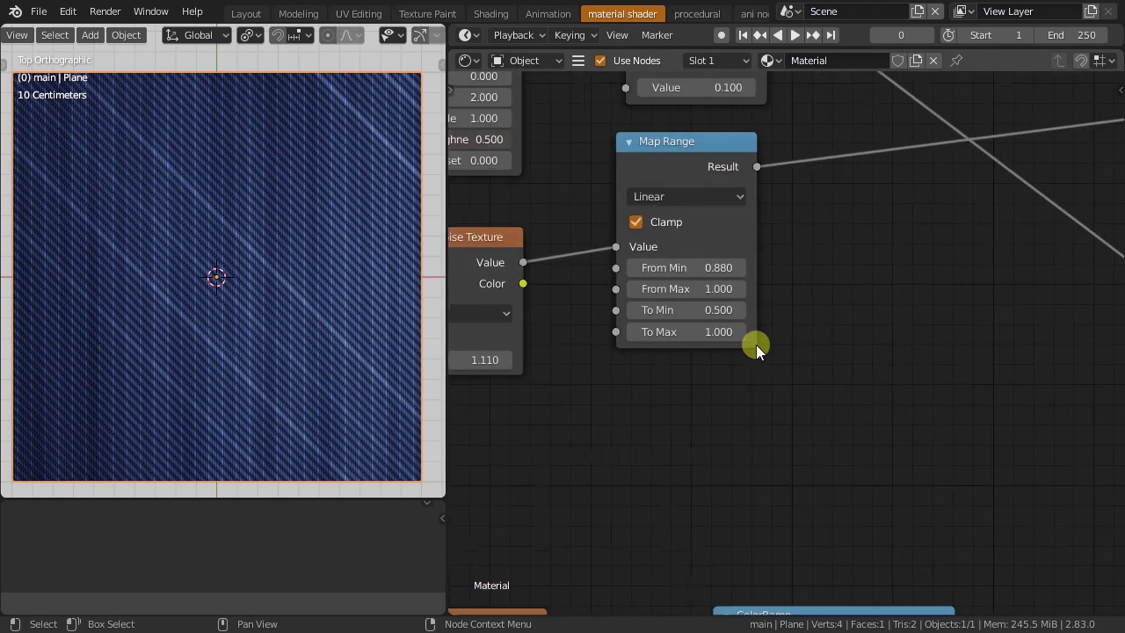
click(698, 335)
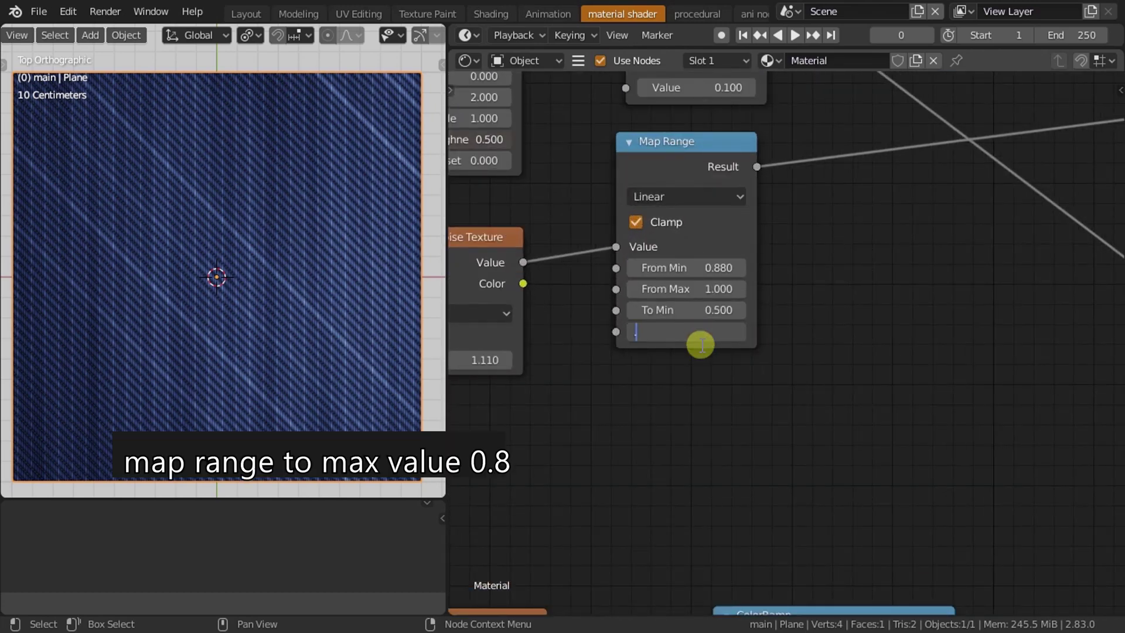
text(0.8)
key(Return)
scroll(753, 406, down, 4)
scroll(834, 415, up, 1)
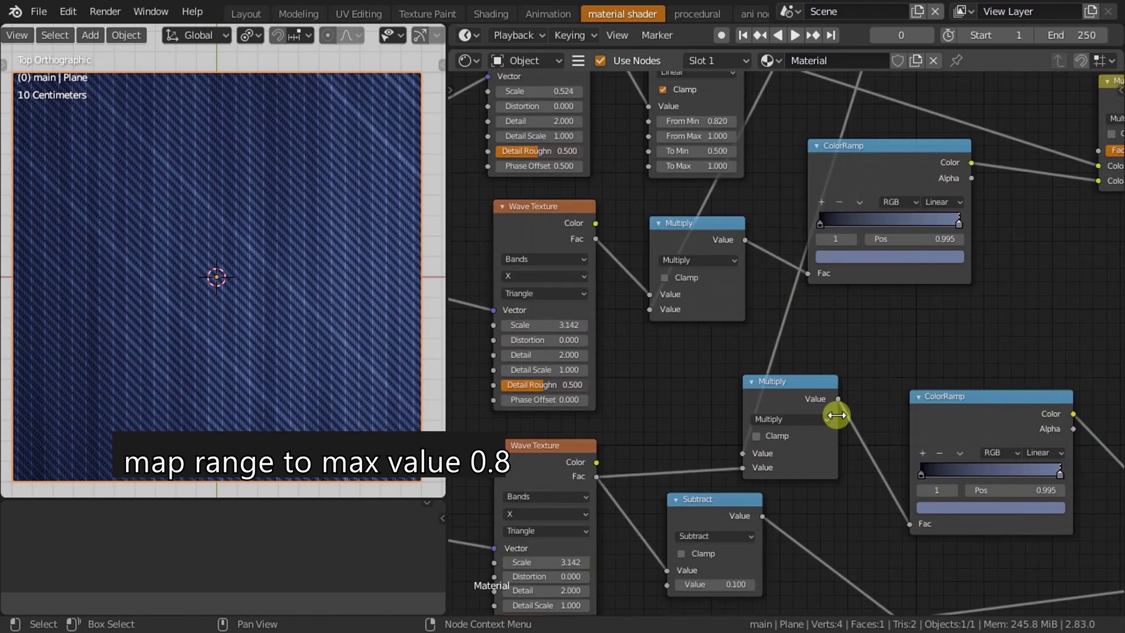
scroll(734, 275, up, 3)
click(734, 217)
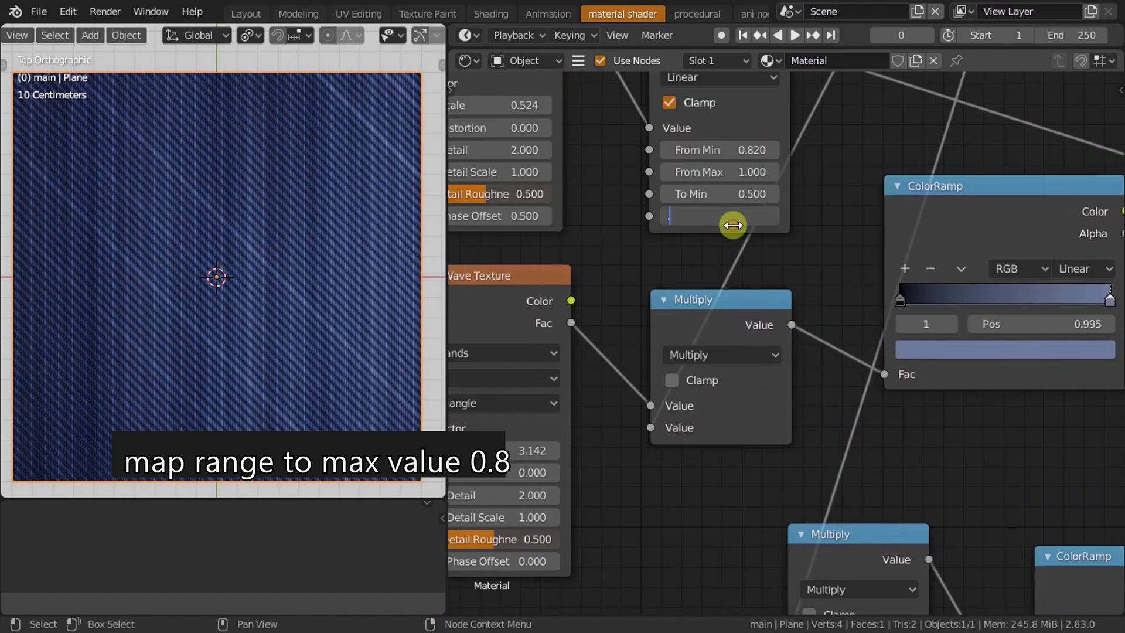
text(0.800)
Orbit the viewport to see the whole denim plane in perspective.
scroll(767, 352, down, 3)
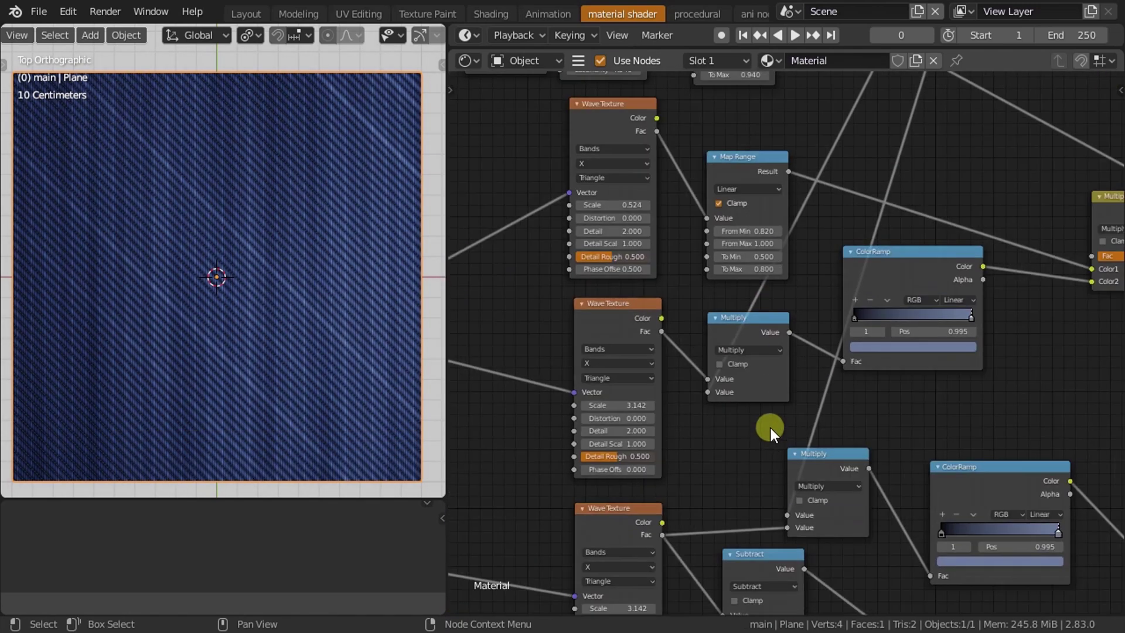
scroll(810, 395, down, 4)
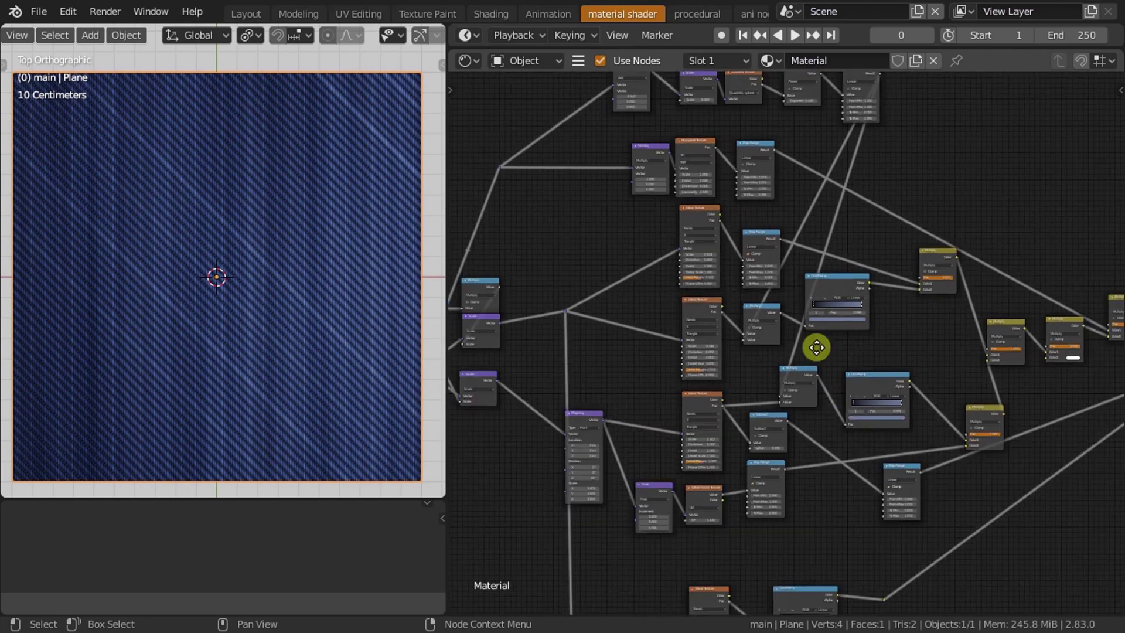
scroll(816, 347, up, 2)
mouse_move(328, 269)
middle_down()
mouse_move(354, 287)
mouse_move(301, 300)
mouse_move(353, 289)
mouse_move(370, 265)
middle_up()
scroll(352, 287, down, 4)
mouse_move(330, 313)
middle_down()
mouse_move(315, 311)
mouse_move(351, 293)
middle_up()
Orbit around the denim plane and start adjusting the Power node's Exponent.
scroll(820, 205, down, 2)
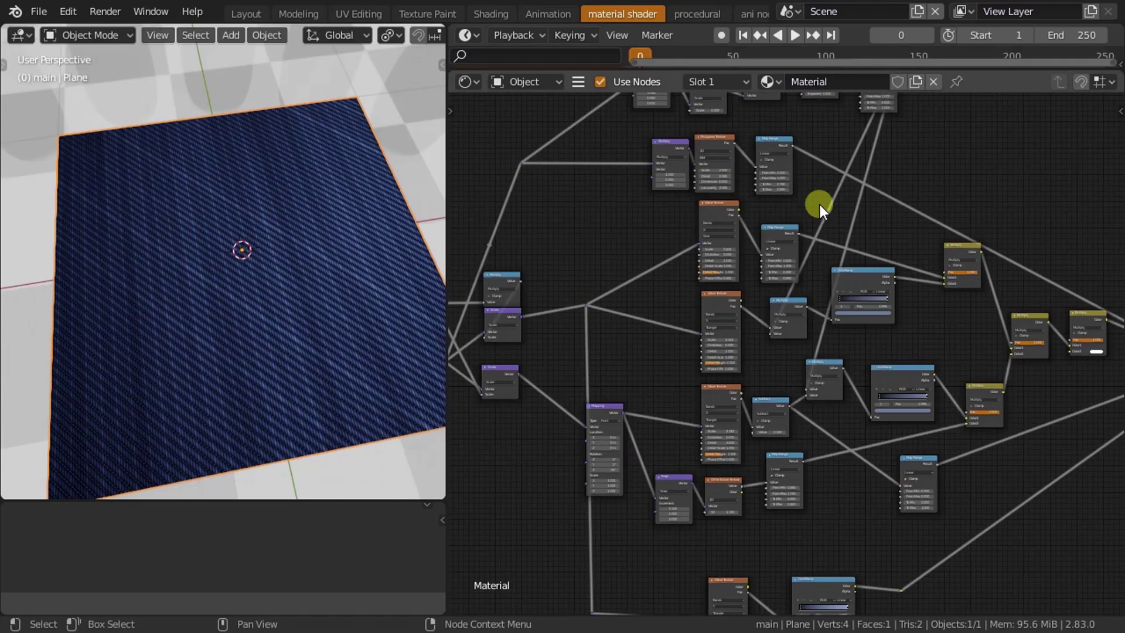
scroll(818, 210, up, 1)
scroll(809, 219, up, 2)
scroll(789, 357, up, 2)
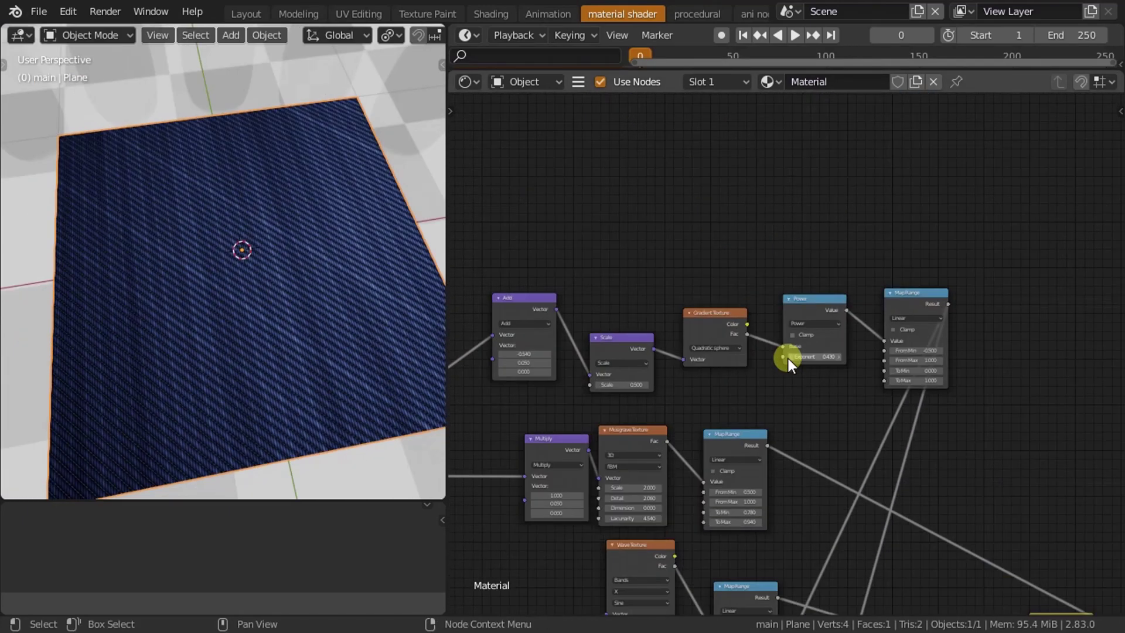
scroll(785, 379, up, 1)
scroll(784, 378, up, 3)
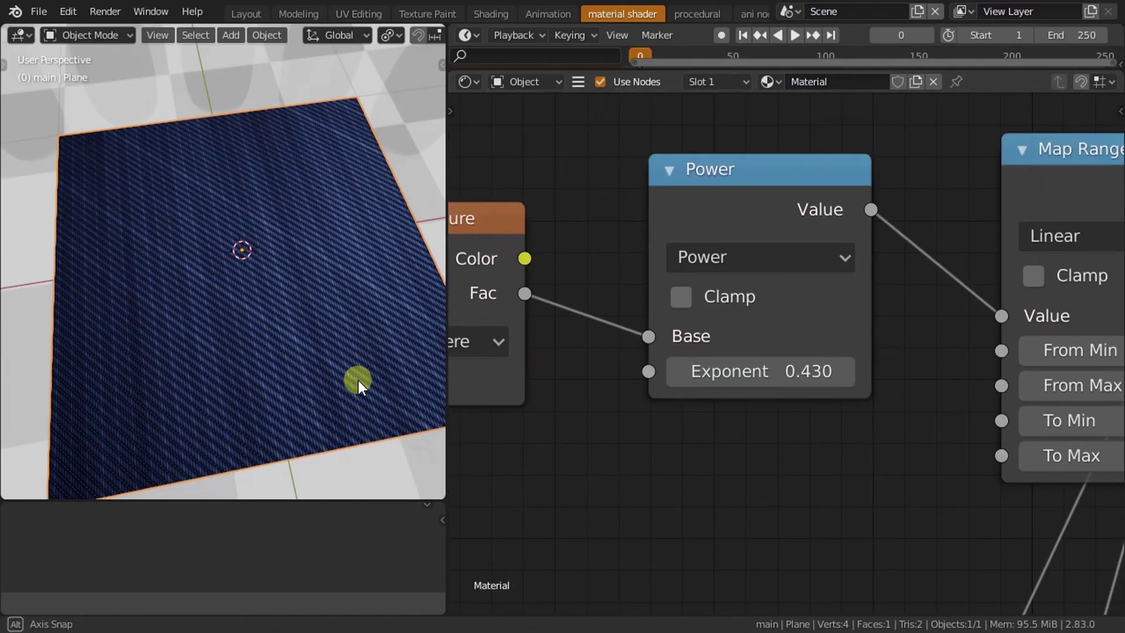
mouse_move(357, 380)
middle_down()
mouse_move(374, 343)
mouse_move(364, 368)
middle_up()
scroll(354, 364, down, 1)
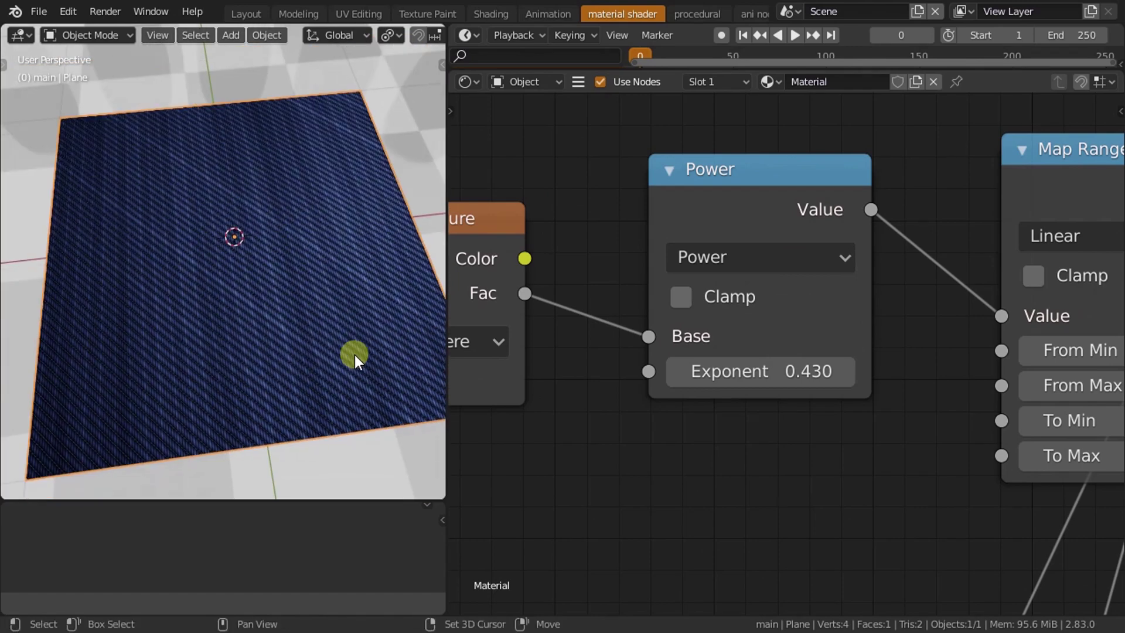
scroll(905, 424, down, 1)
scroll(906, 425, up, 1)
mouse_move(755, 384)
mouse_down()
mouse_move(721, 382)
mouse_move(766, 382)
mouse_up()
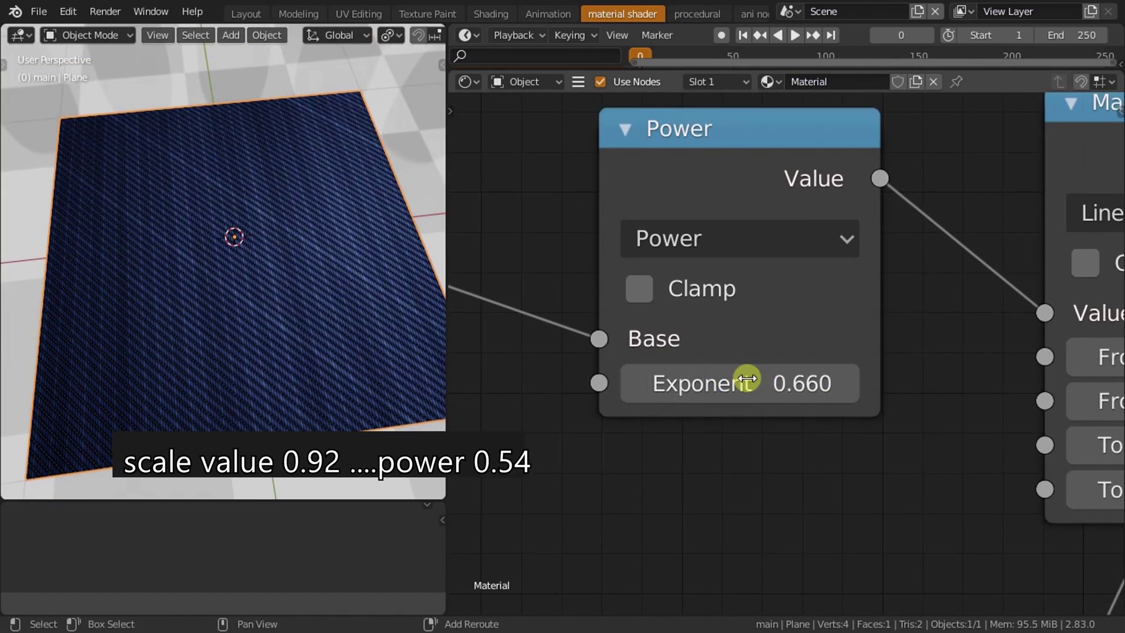
Set the Scale node's Scale to 0.920 and the Power Exponent to 0.540.
mouse_move(513, 434)
middle_down()
mouse_move(949, 457)
mouse_move(711, 397)
middle_up()
mouse_move(710, 397)
mouse_down()
mouse_move(623, 376)
mouse_move(702, 391)
mouse_up()
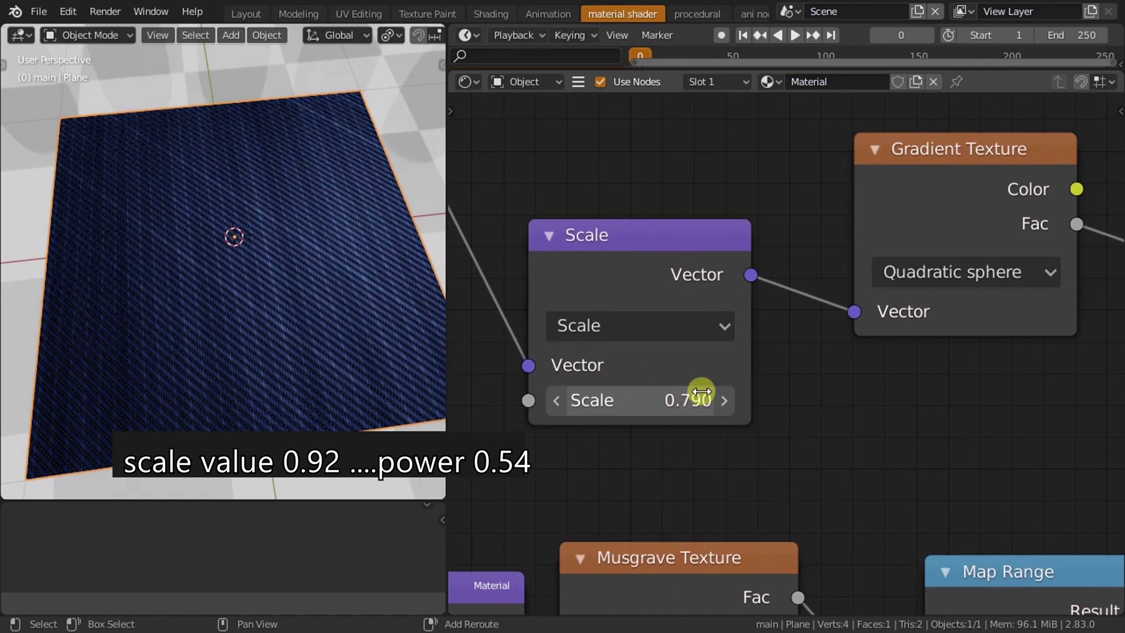
mouse_move(706, 399)
middle_down()
mouse_move(733, 419)
mouse_move(786, 271)
middle_up()
drag(785, 271, 845, 271)
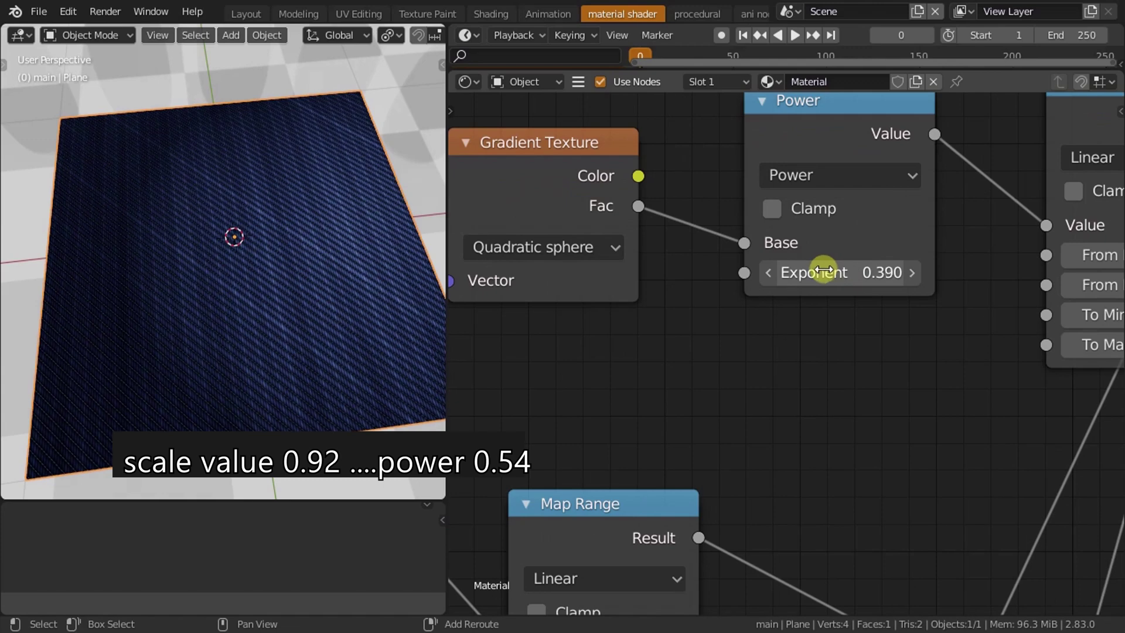
scroll(857, 271, down, 2)
middle_drag(736, 409, 728, 285)
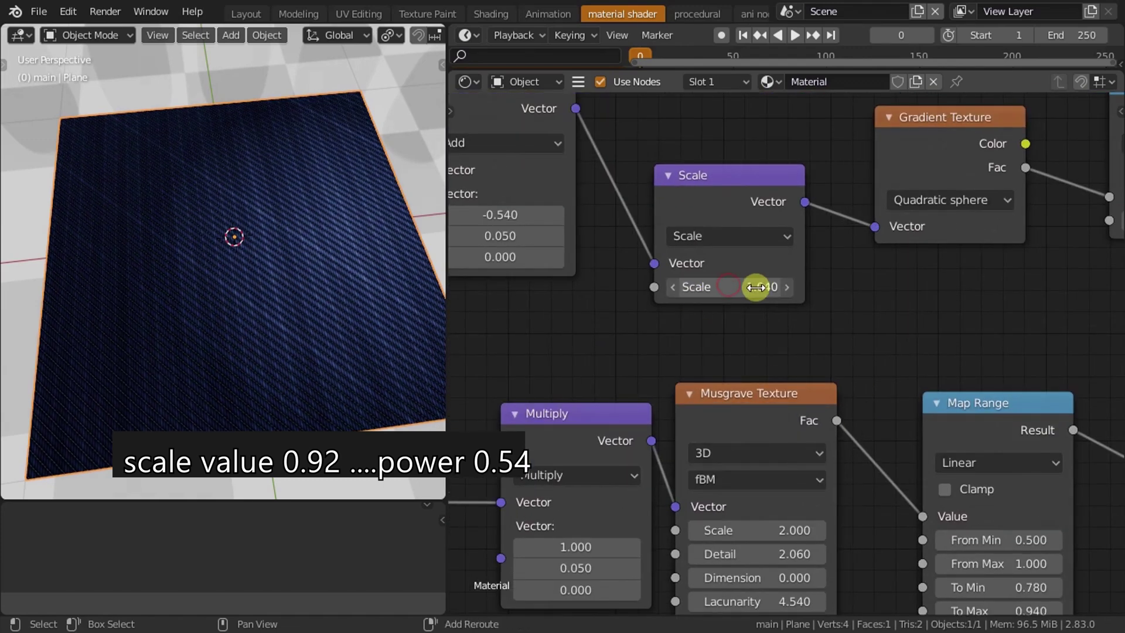
ctrl+scroll(948, 355, down, 5)
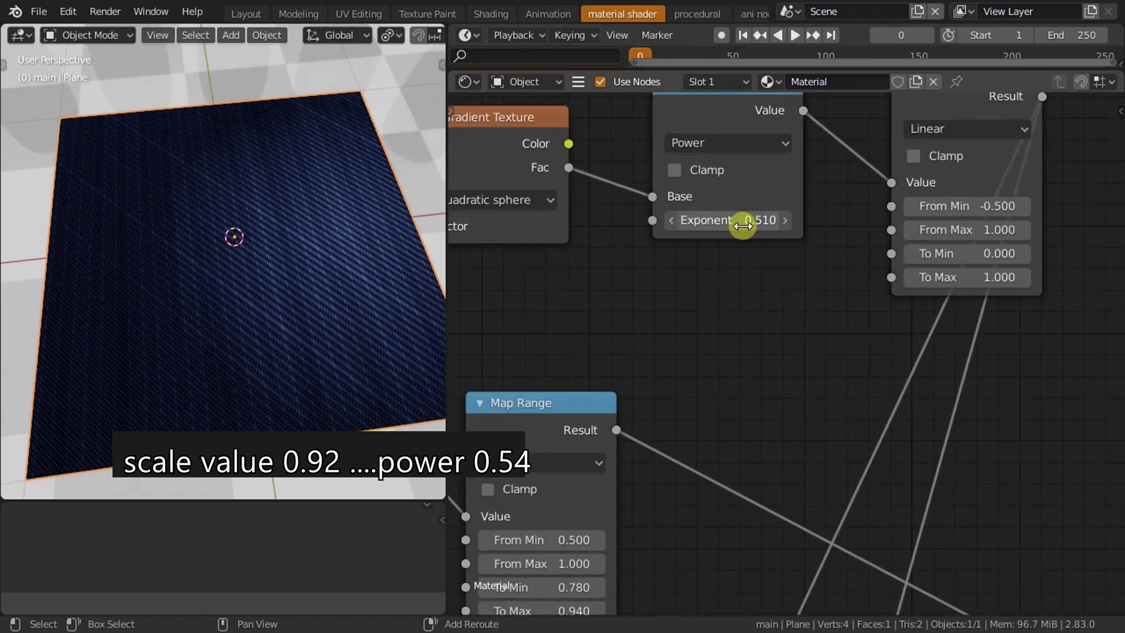
middle_drag(627, 354, 880, 332)
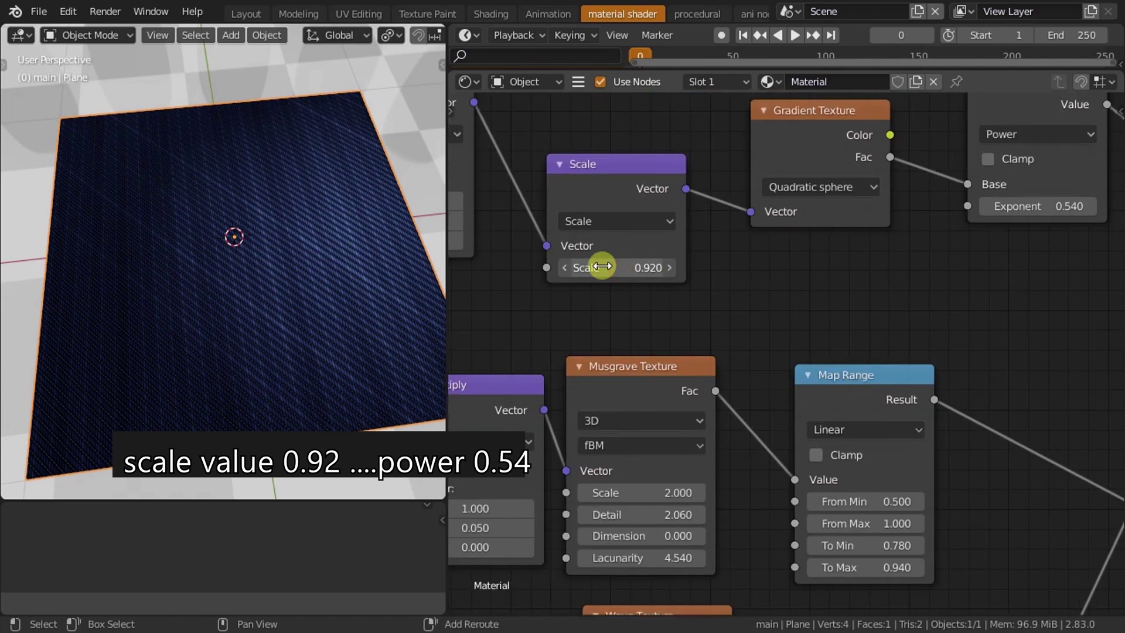
scroll(321, 310, down, 3)
scroll(311, 347, up, 5)
scroll(298, 312, down, 3)
scroll(297, 312, up, 2)
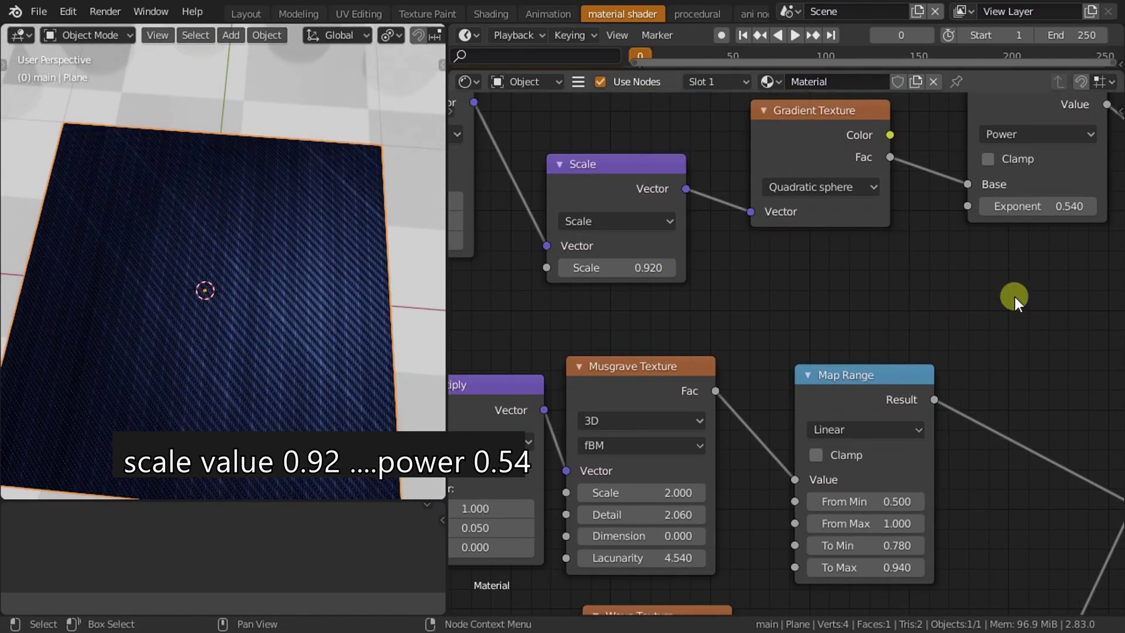
scroll(382, 423, down, 4)
scroll(213, 382, up, 2)
Set the Multiply node's Color2 RGB values to 40.
scroll(909, 479, down, 2)
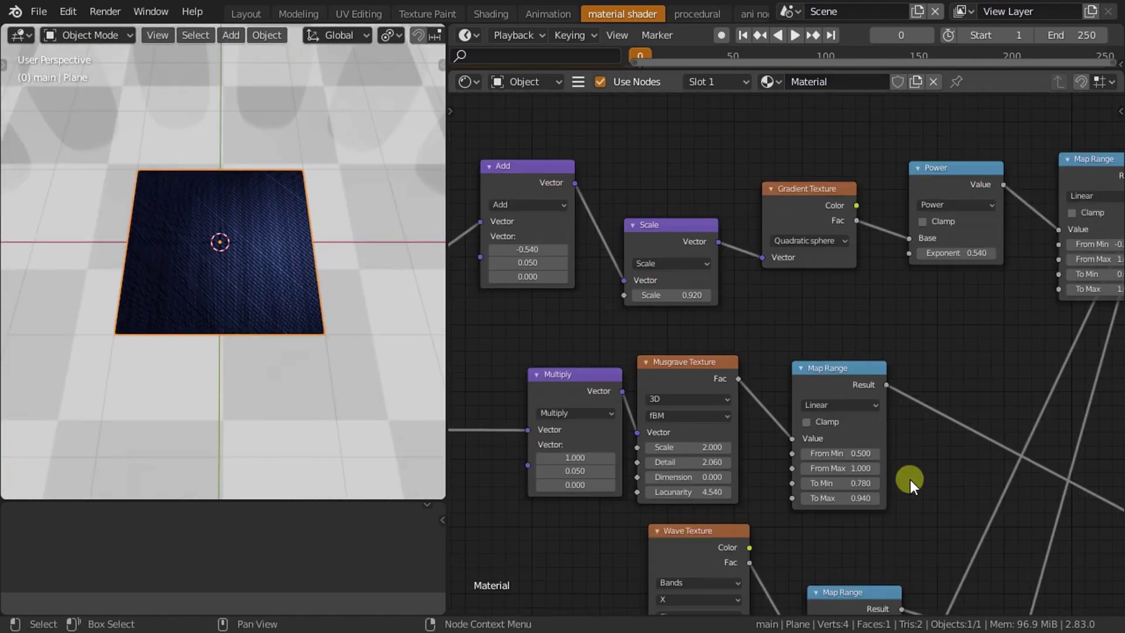
scroll(696, 359, down, 3)
scroll(725, 349, up, 2)
scroll(967, 369, up, 2)
mouse_move(966, 369)
ctrl+middle_down()
mouse_move(813, 369)
mouse_move(637, 330)
ctrl+middle_up()
click(624, 324)
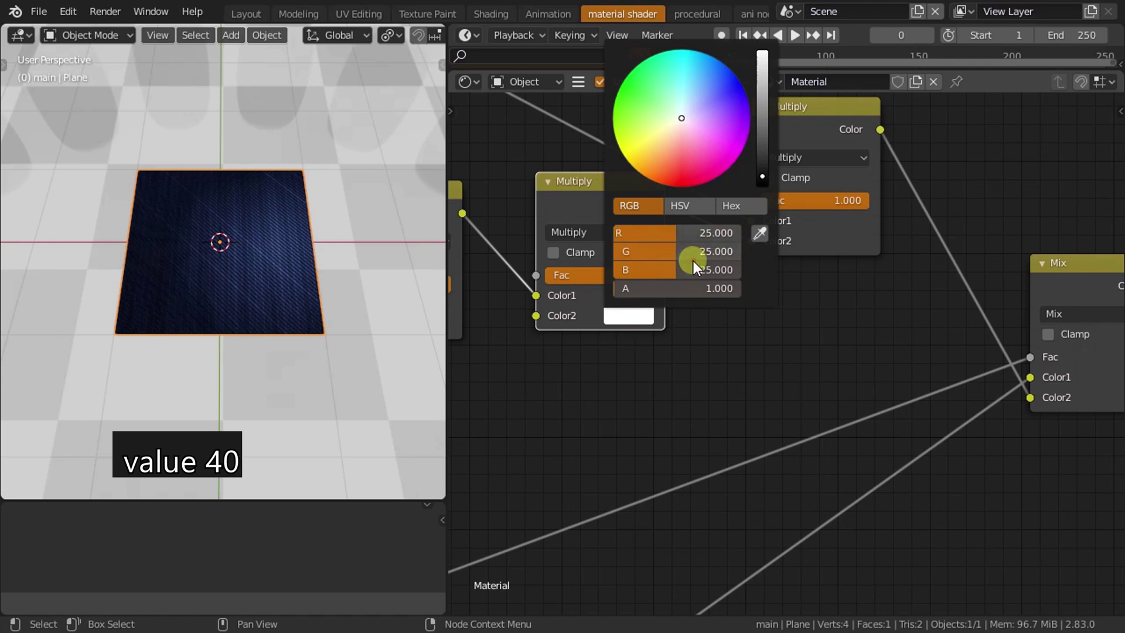
text(40)
key(Return)
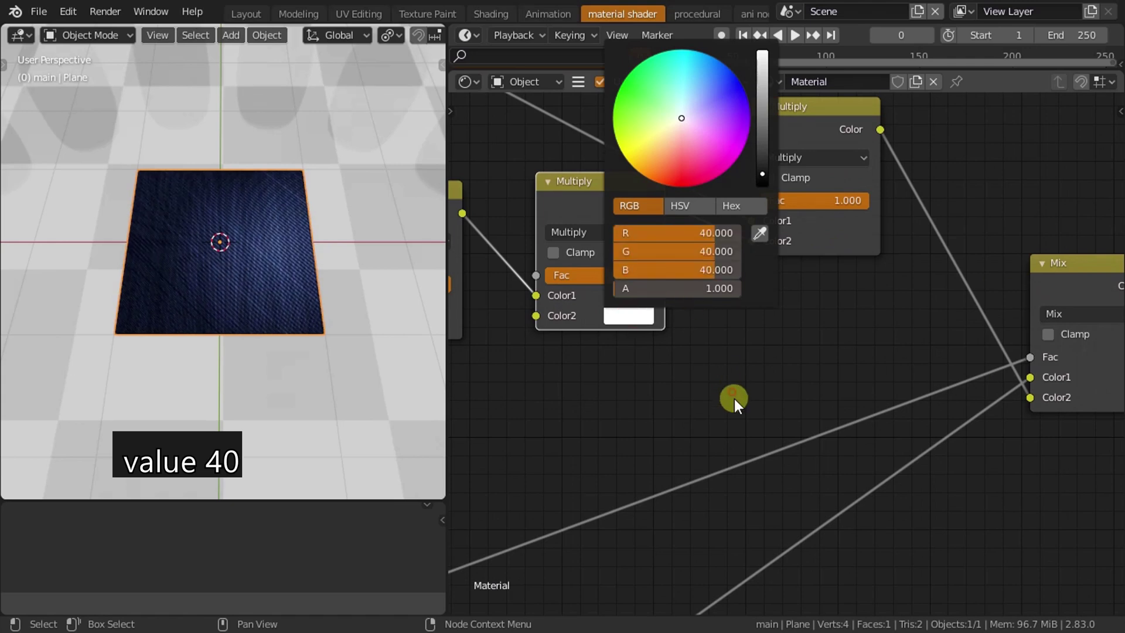
Re-enter the Color2 RGB values as 2, then 10, for a lighter blue denim.
scroll(224, 223, up, 5)
scroll(226, 229, down, 4)
click(617, 315)
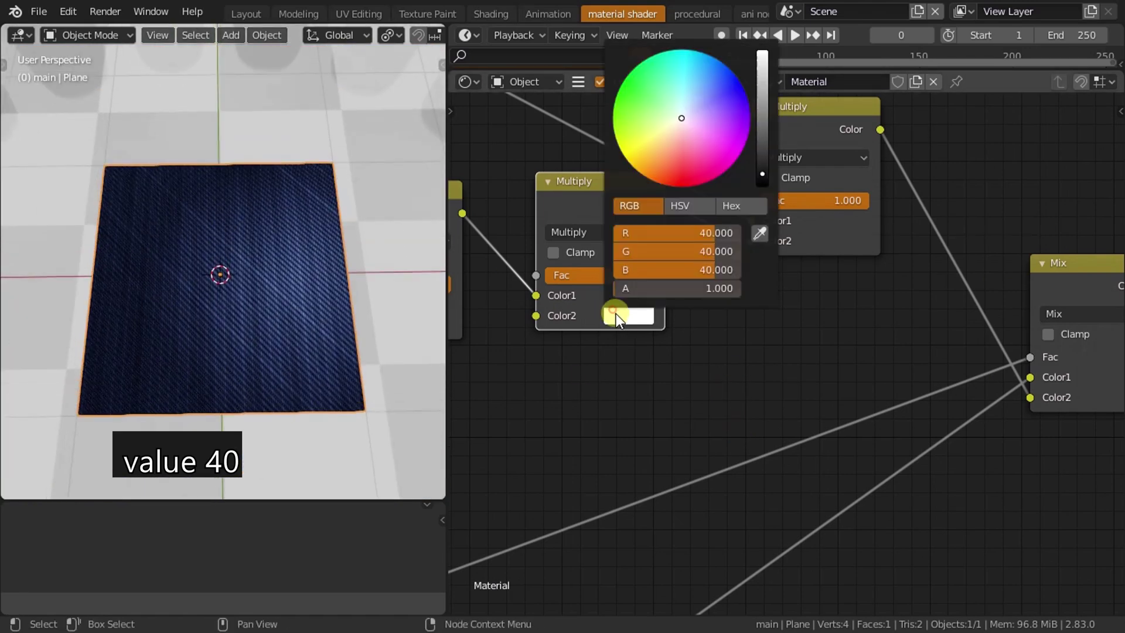
drag(658, 268, 667, 261)
text(2)
key(Return)
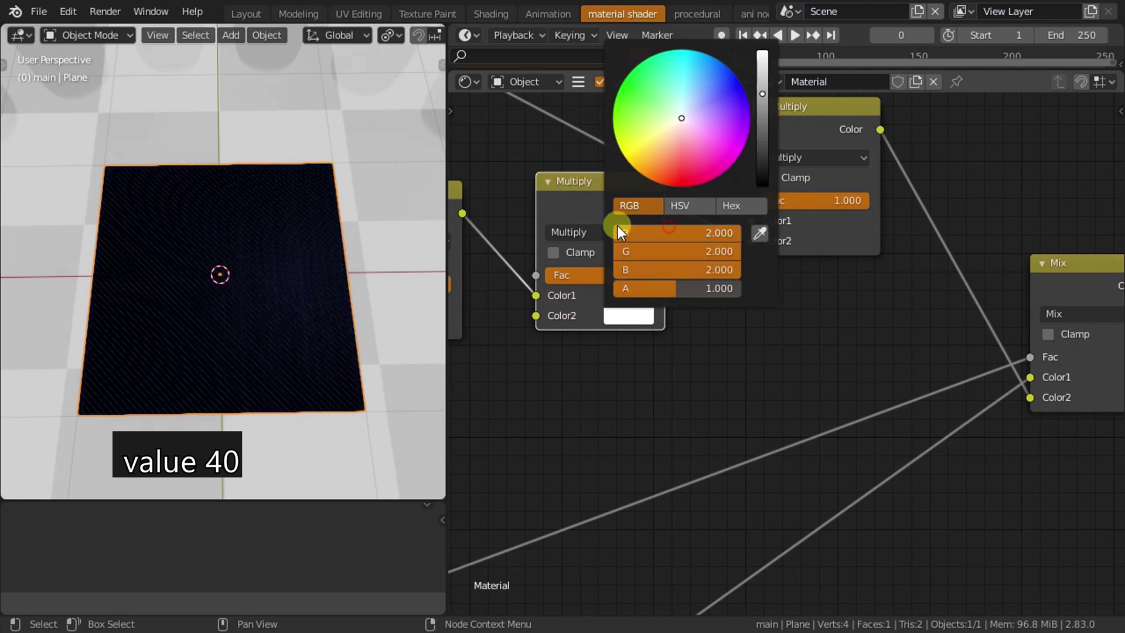
drag(627, 244, 625, 273)
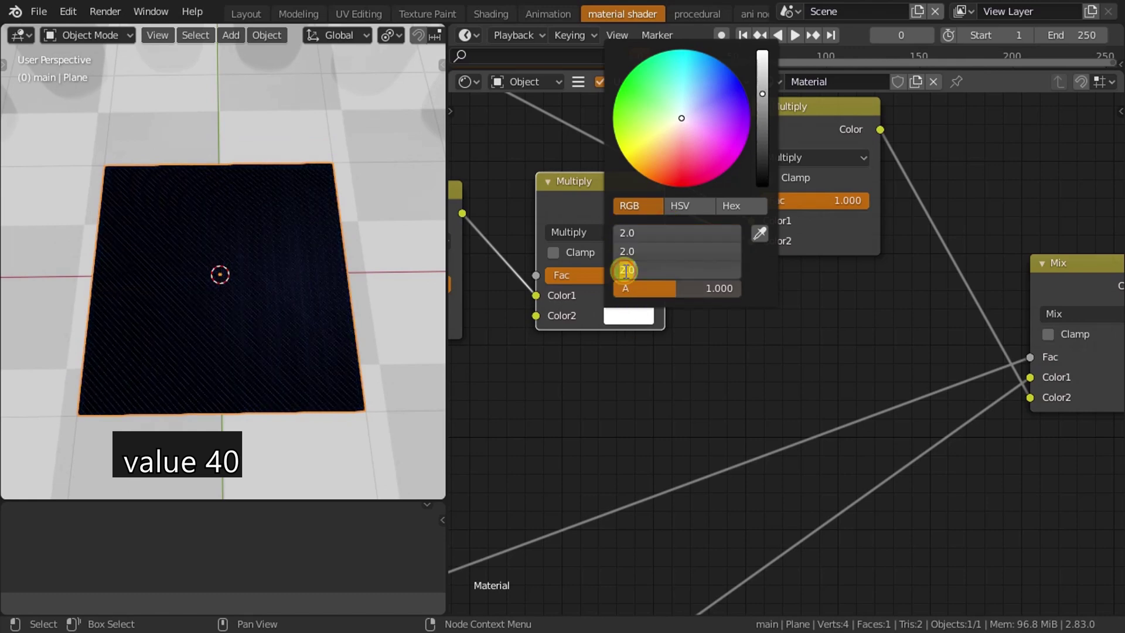
text(10)
key(Return)
scroll(382, 379, up, 2)
Drag the Musgrave Texture Lacunarity from 4.540 down to 3.450 and check the plane.
scroll(325, 351, up, 1)
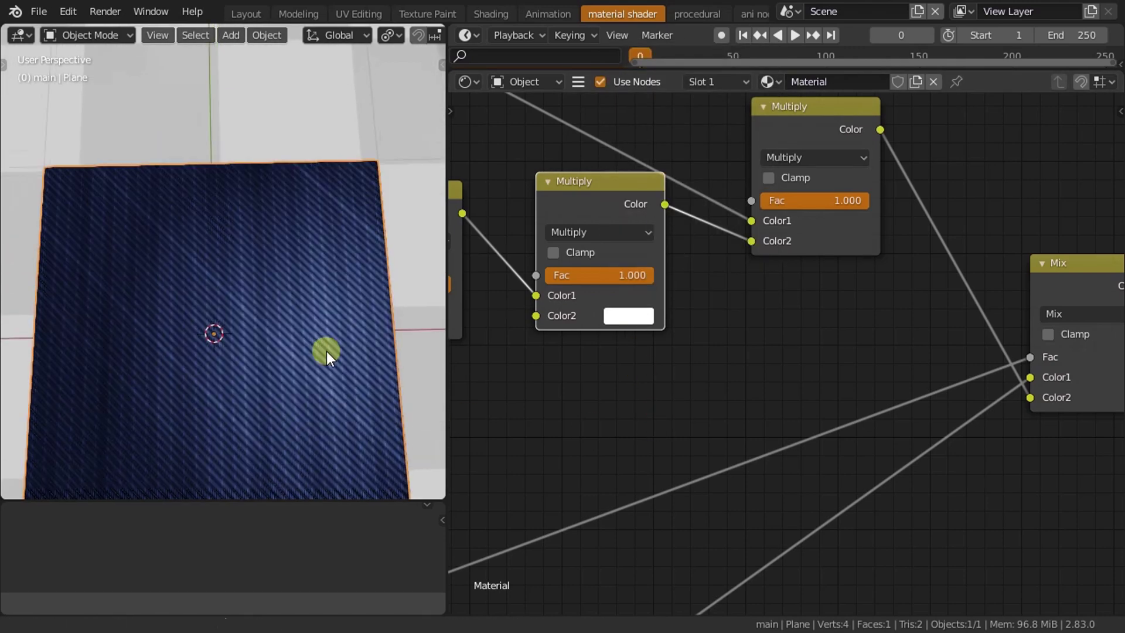
scroll(592, 354, down, 1)
scroll(848, 378, down, 3)
scroll(658, 304, down, 2)
scroll(723, 351, up, 2)
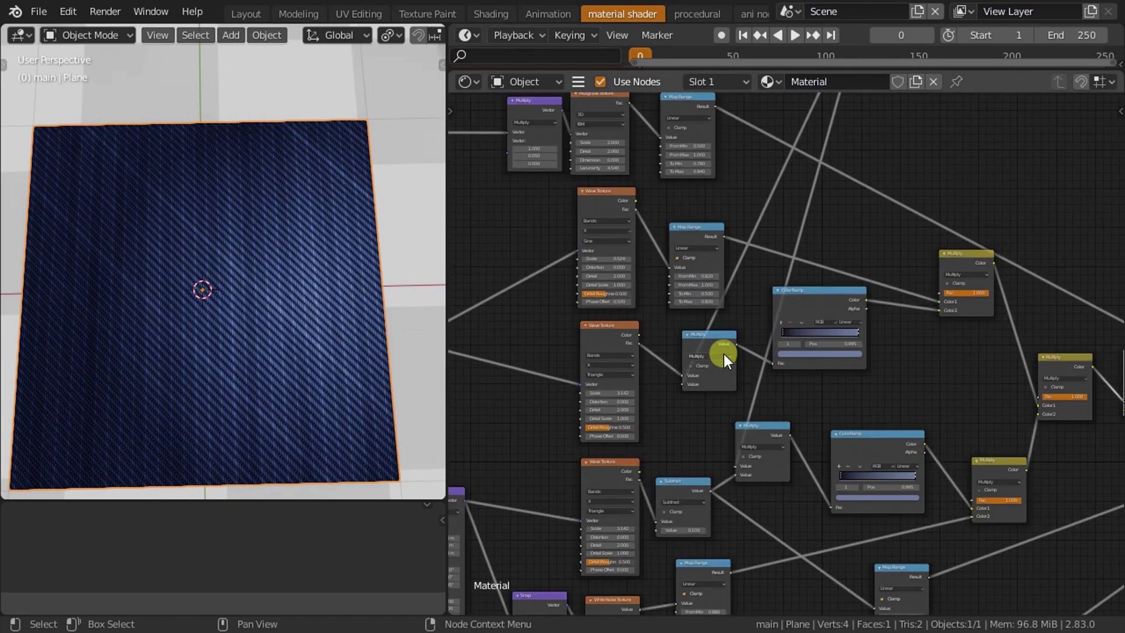
scroll(749, 301, up, 2)
scroll(804, 270, up, 1)
scroll(804, 270, up, 4)
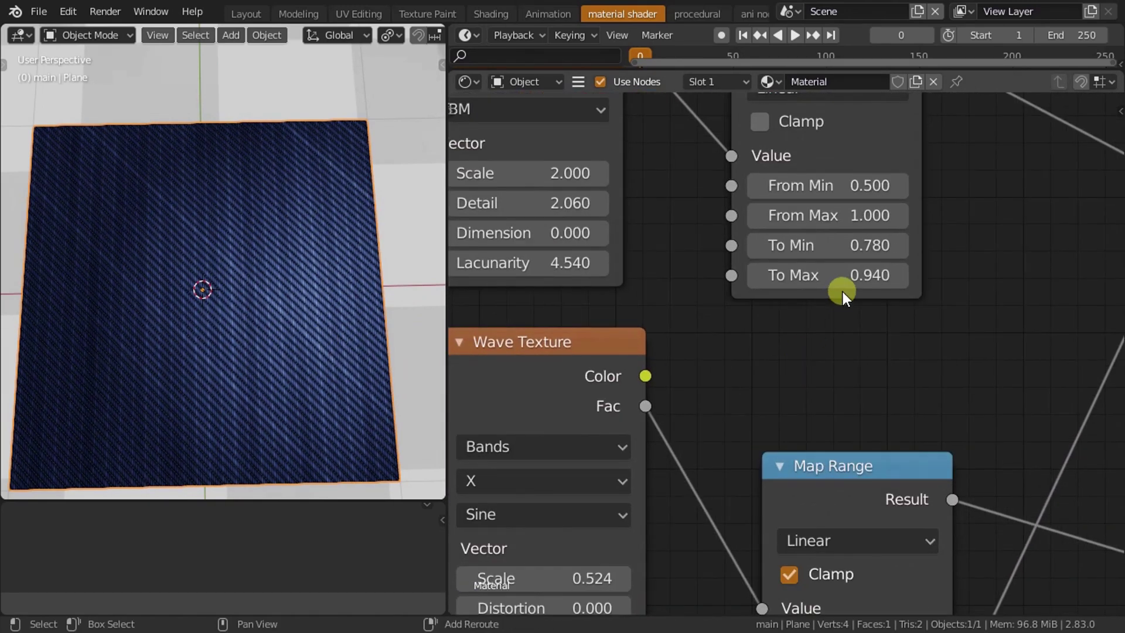
scroll(843, 292, down, 1)
middle_drag(879, 369, 899, 400)
scroll(899, 400, up, 2)
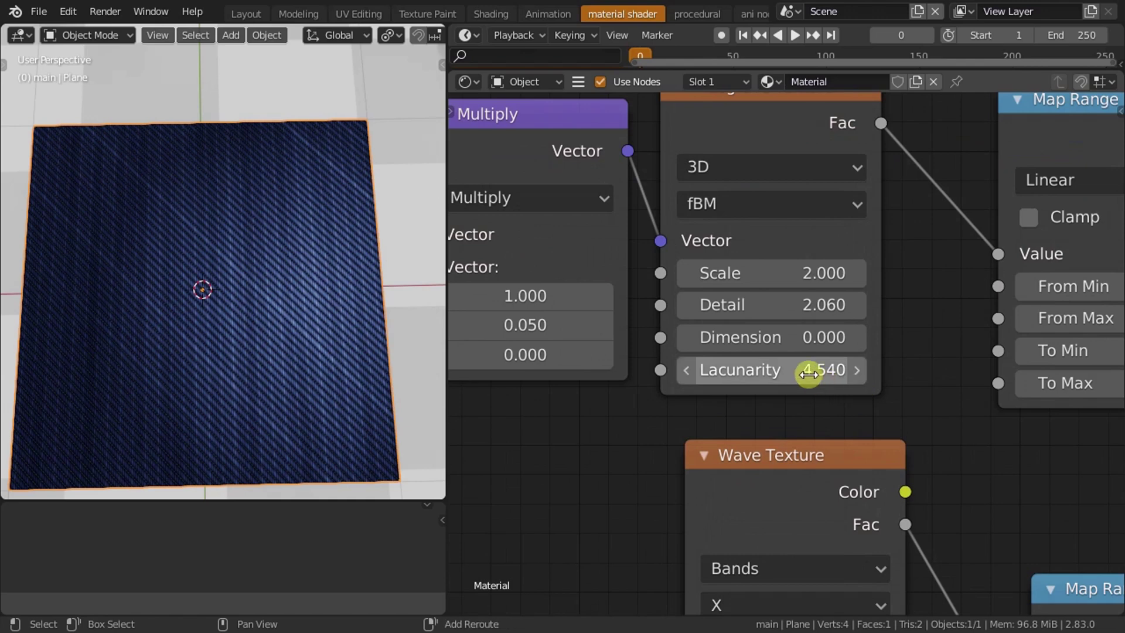
drag(818, 369, 688, 350)
scroll(321, 344, down, 2)
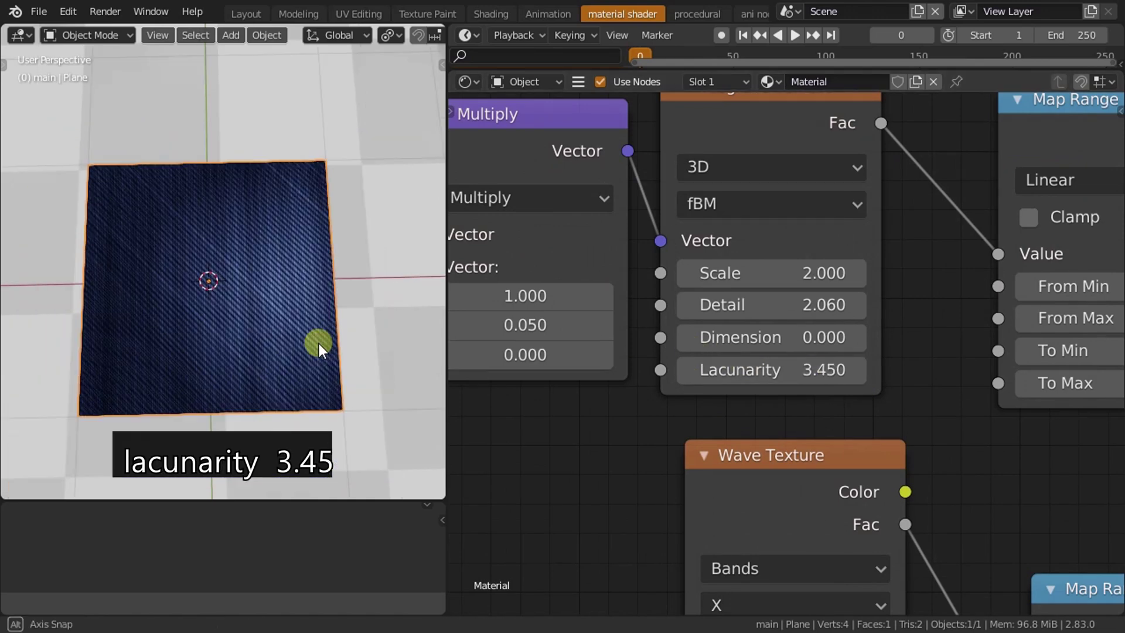
mouse_move(319, 343)
middle_down()
mouse_move(258, 338)
mouse_move(319, 322)
middle_up()
scroll(885, 482, down, 1)
Bring the Wave Texture nodes into view and inspect the diagonal threads on the plane.
scroll(884, 487, down, 2)
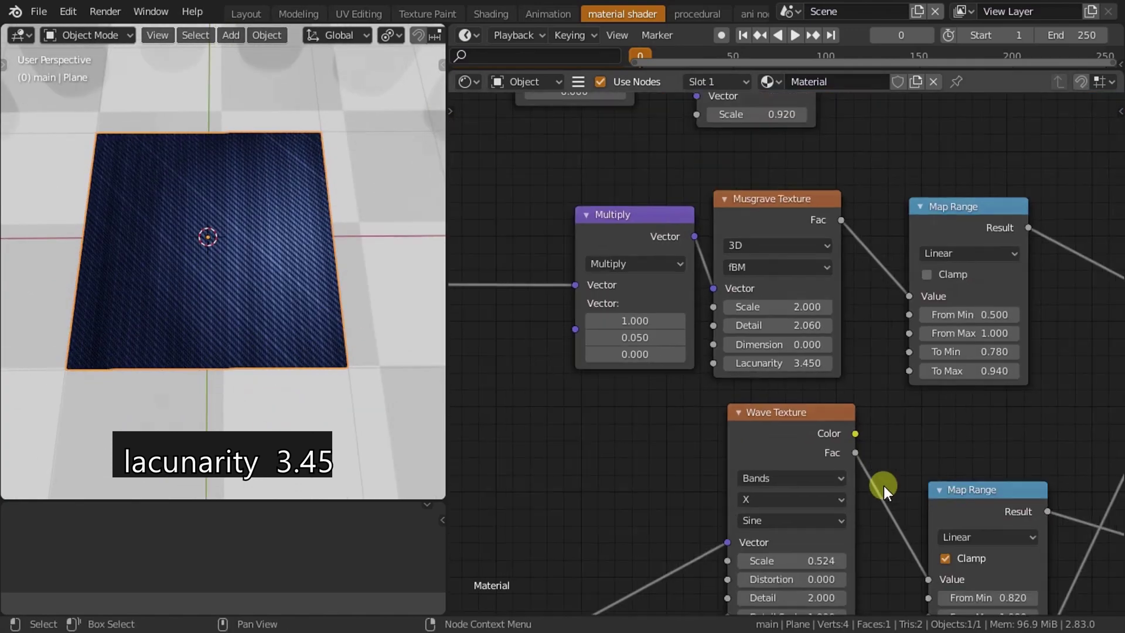
scroll(862, 511, down, 3)
scroll(779, 409, down, 1)
middle_drag(779, 409, 962, 394)
scroll(866, 389, up, 2)
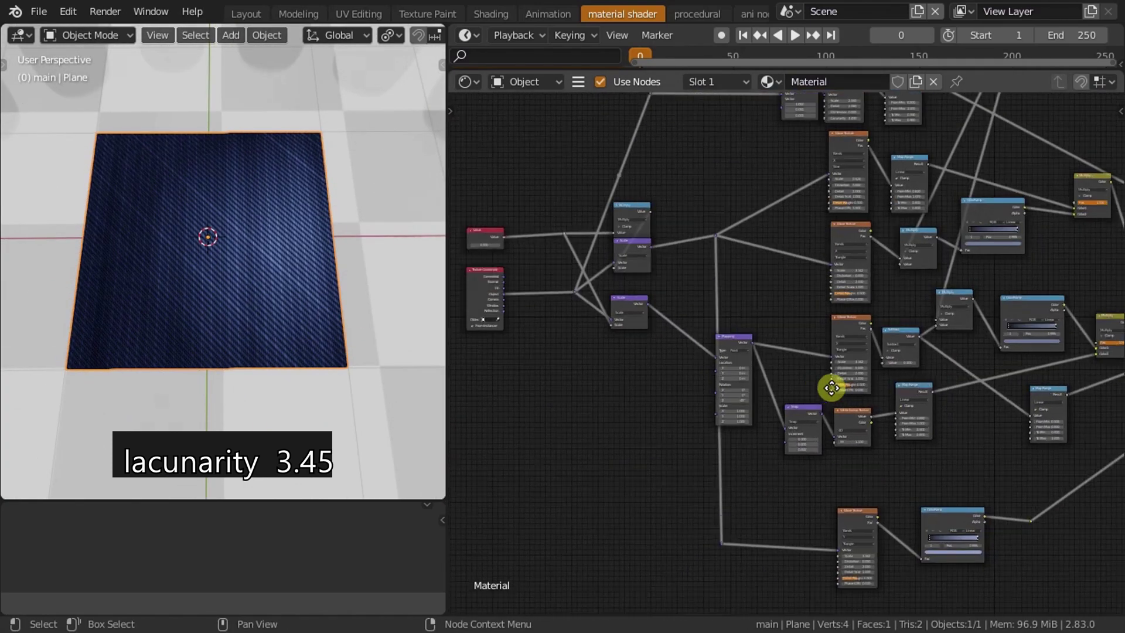
scroll(866, 442, up, 2)
scroll(834, 442, up, 2)
middle_drag(196, 308, 237, 301)
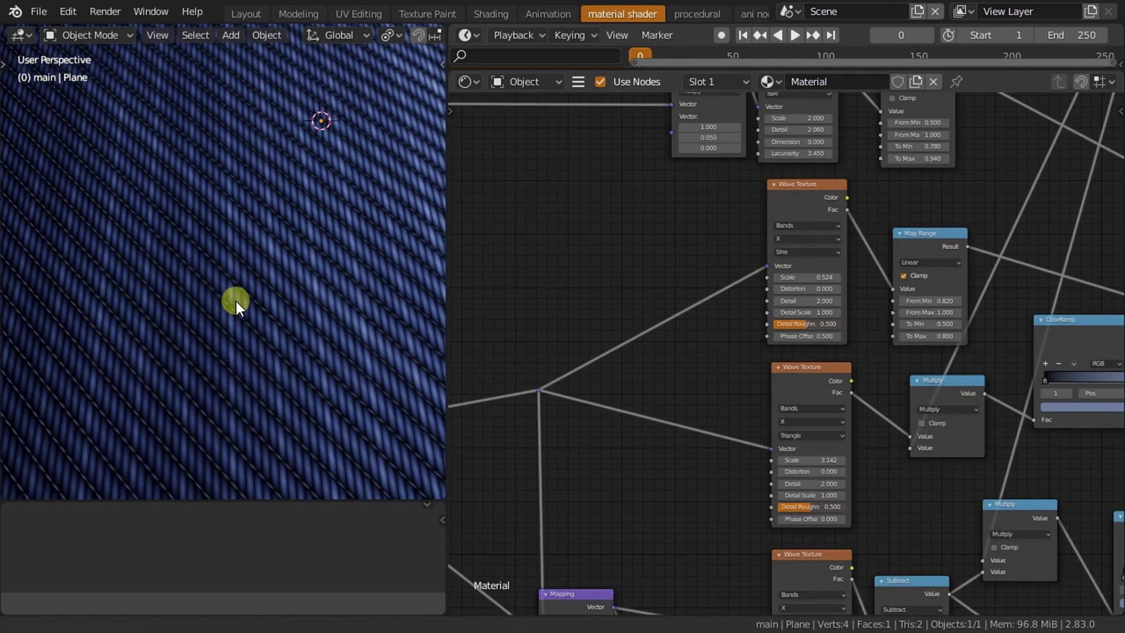
scroll(236, 302, up, 5)
scroll(237, 301, down, 5)
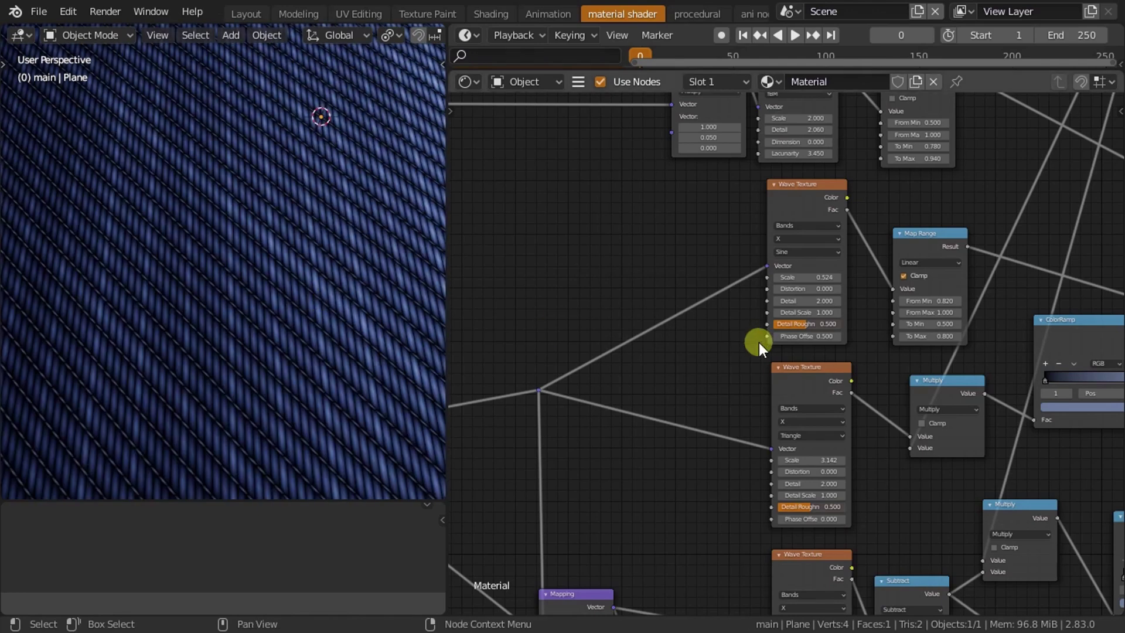
Set the first triangle Wave Texture's Distortion to 1.000.
middle_drag(758, 342, 693, 289)
scroll(694, 289, up, 2)
scroll(722, 356, up, 3)
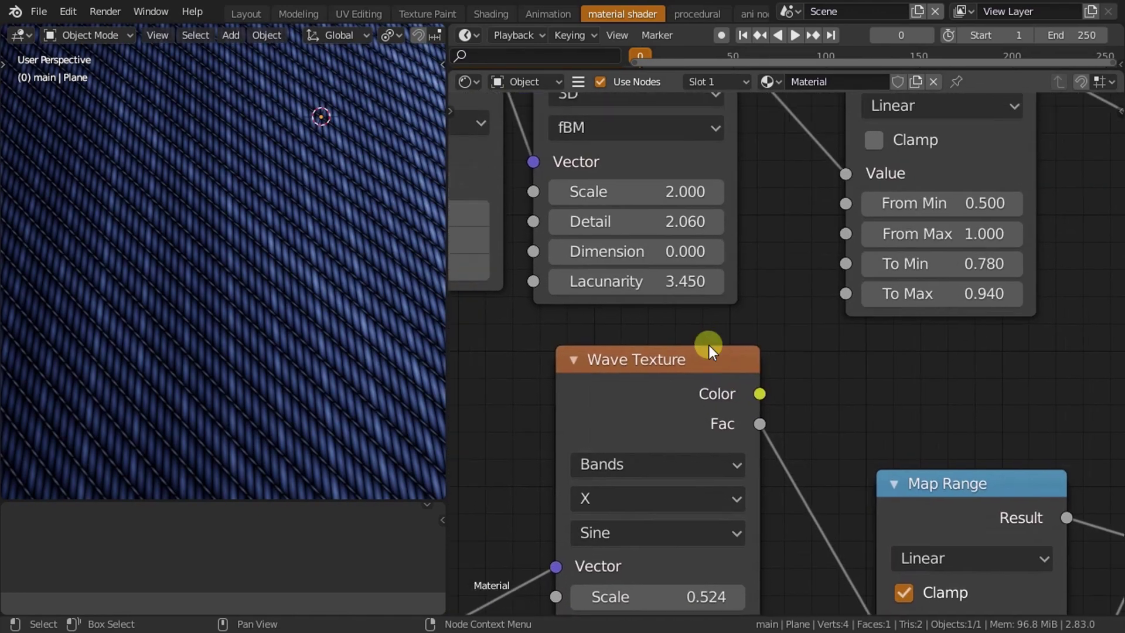
scroll(682, 334, down, 3)
middle_drag(703, 381, 688, 275)
scroll(703, 246, up, 2)
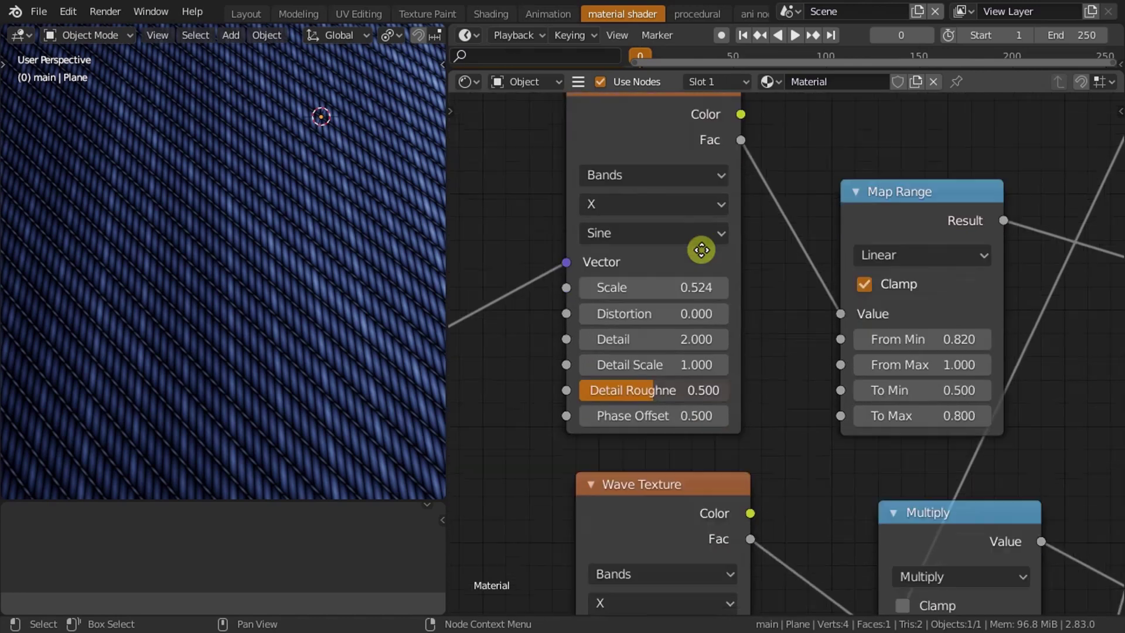
scroll(627, 286, up, 2)
click(627, 286)
text(1.000)
key(Return)
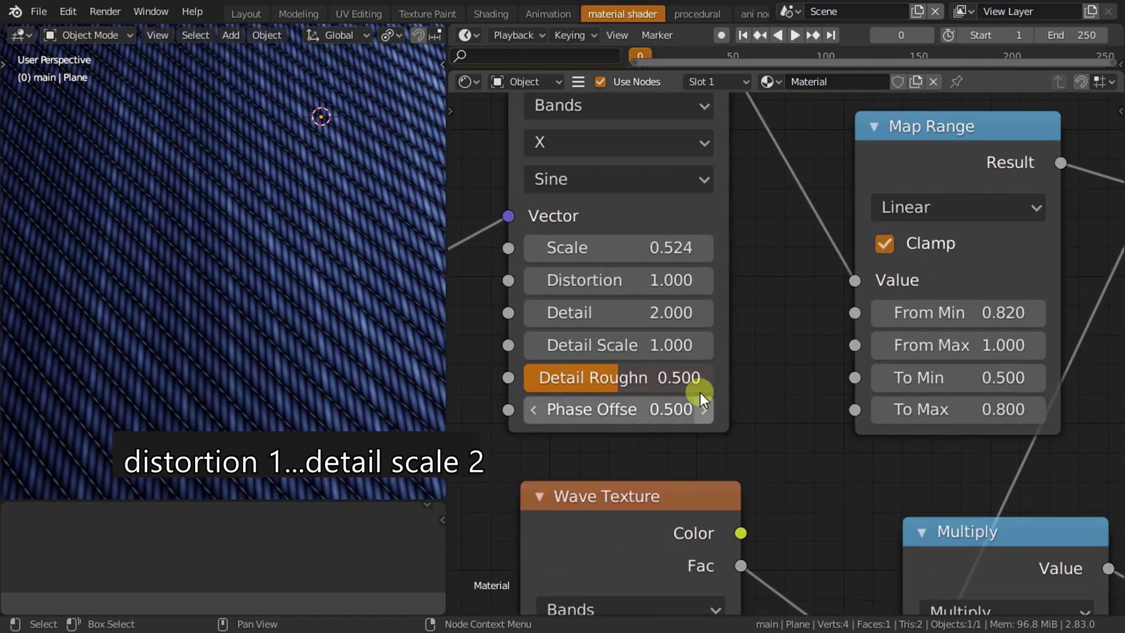
Set the lower triangle Wave Texture's Distortion to 1 as well.
scroll(796, 336, down, 2)
middle_drag(797, 336, 842, 258)
scroll(686, 426, up, 1)
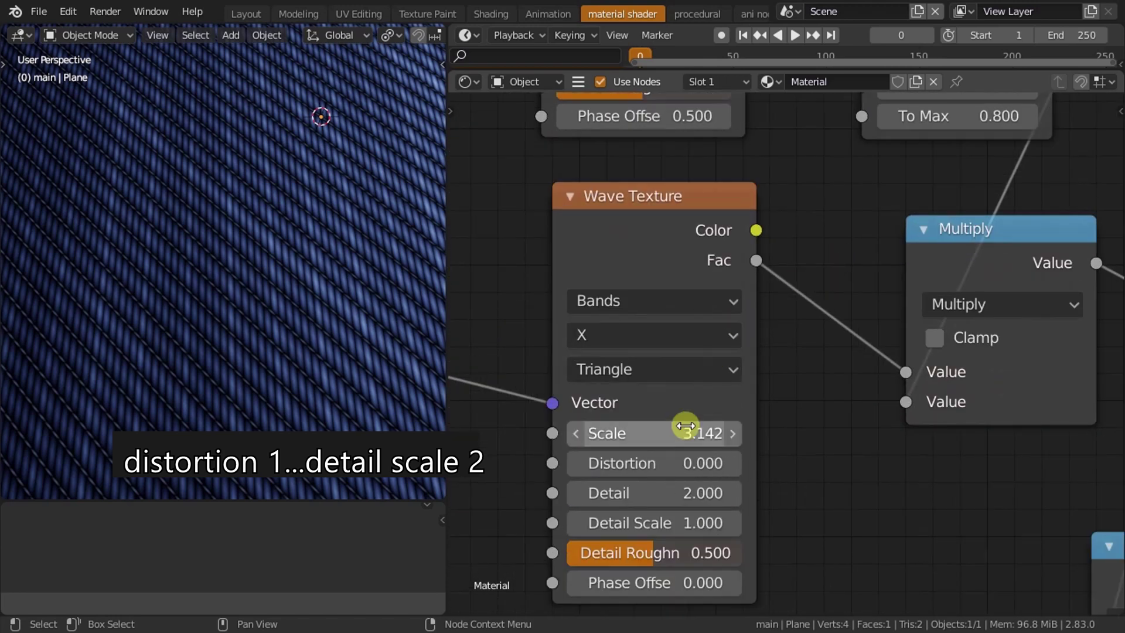
click(688, 466)
text(1)
scroll(836, 456, down, 2)
scroll(382, 329, up, 4)
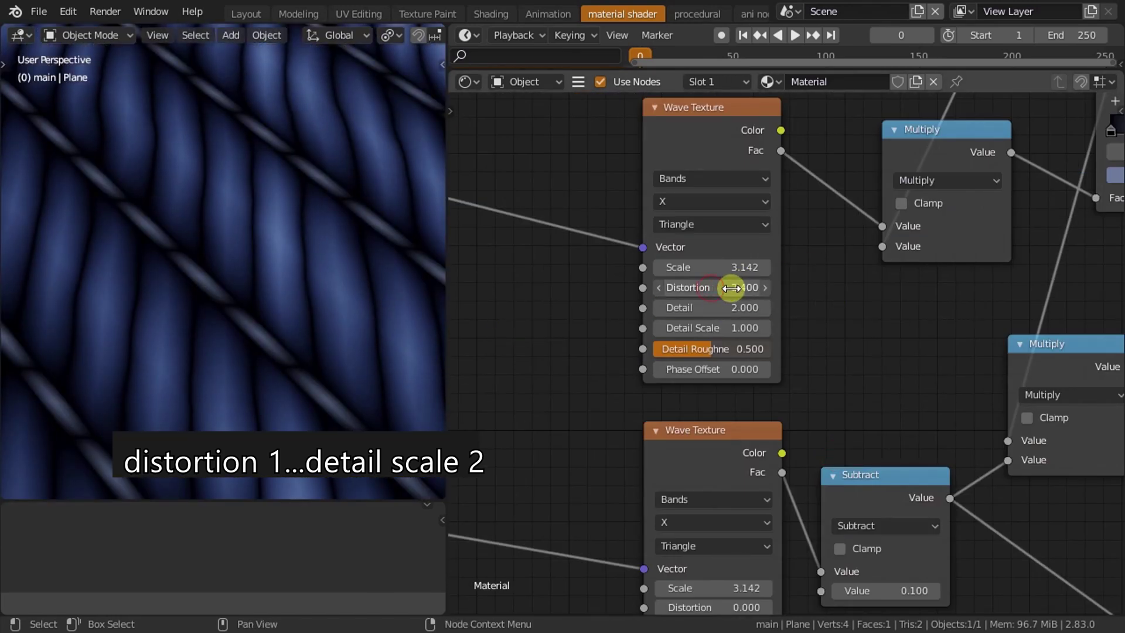
scroll(839, 312, down, 2)
middle_drag(839, 311, 823, 133)
scroll(748, 368, up, 1)
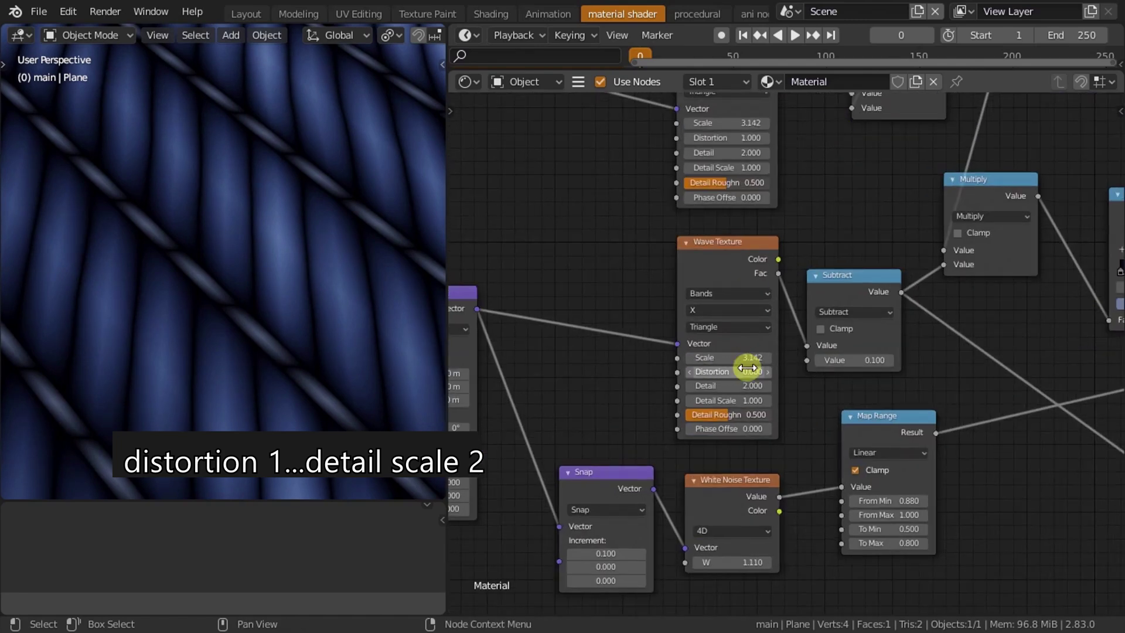
text(1)
key(Return)
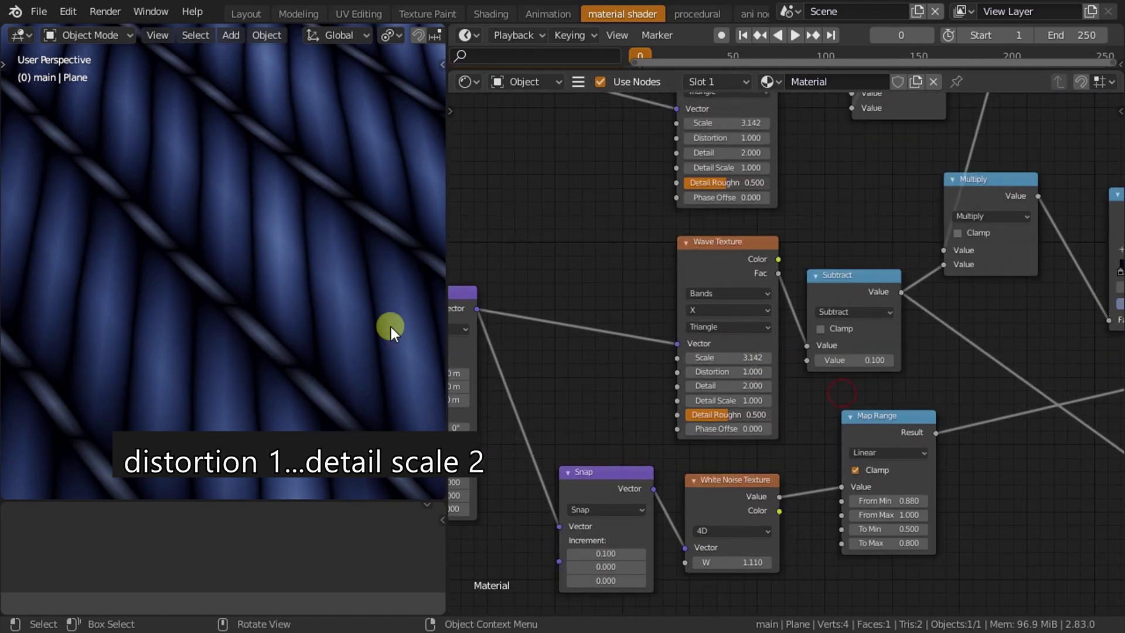
Set the Wave Texture's Detail Scale to 2.000.
scroll(220, 265, down, 4)
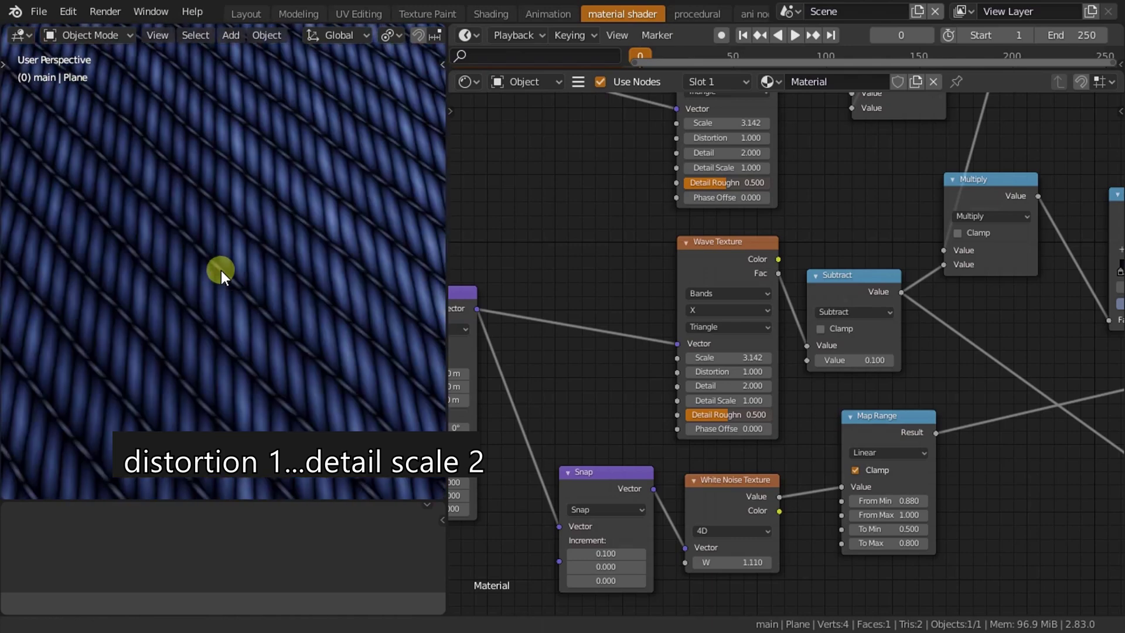
scroll(280, 211, down, 2)
scroll(273, 206, down, 2)
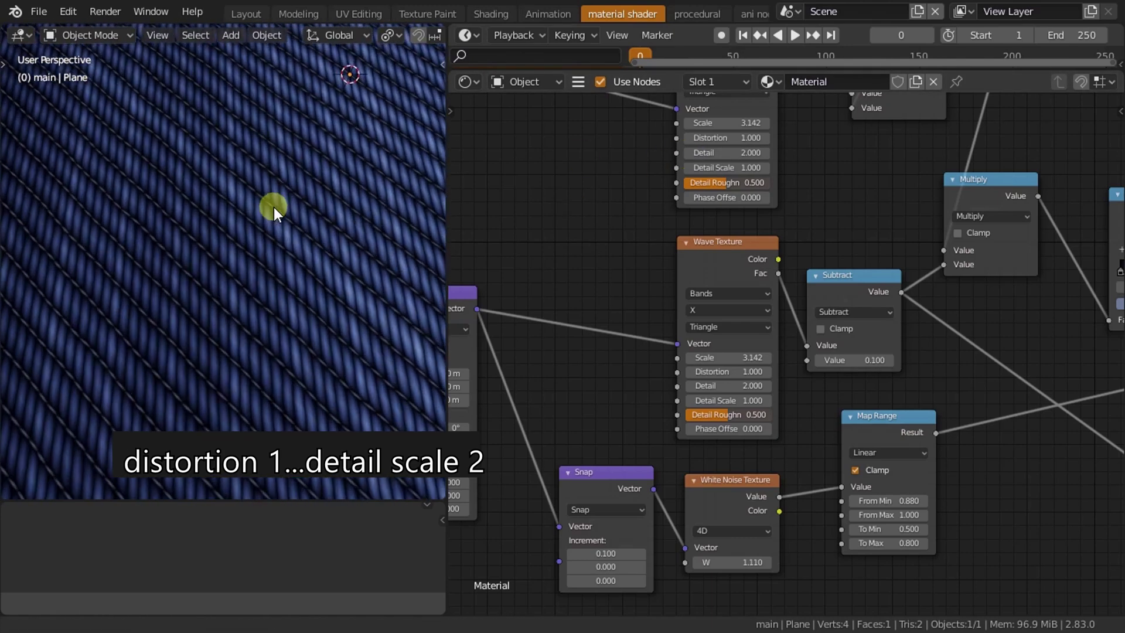
scroll(273, 205, down, 1)
middle_drag(803, 147, 715, 259)
scroll(678, 280, up, 2)
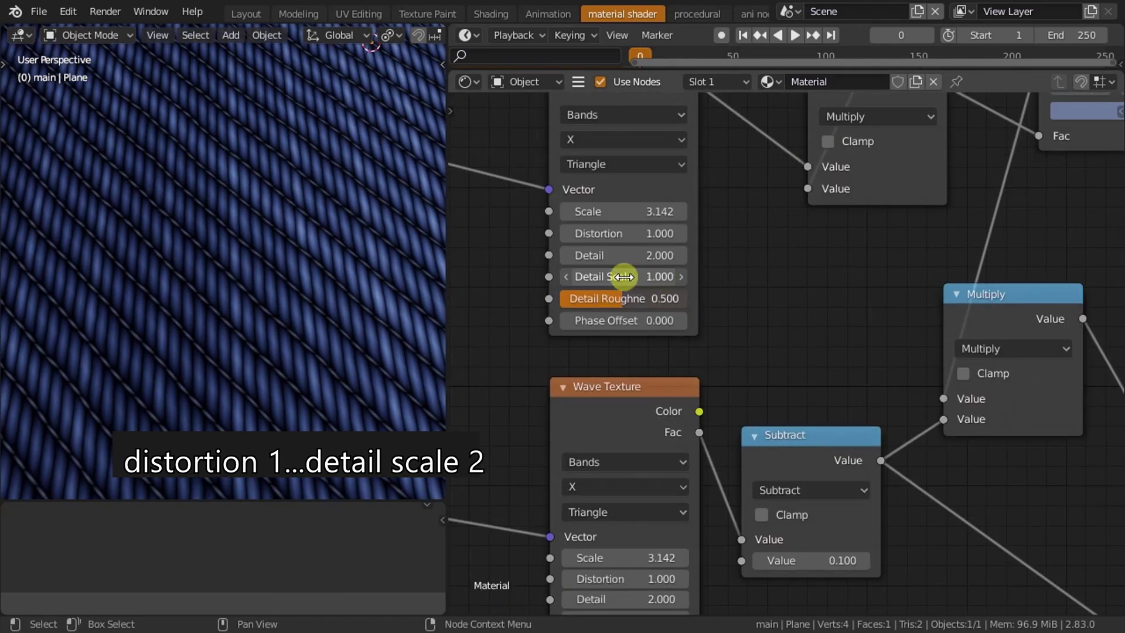
drag(623, 277, 637, 277)
text(2)
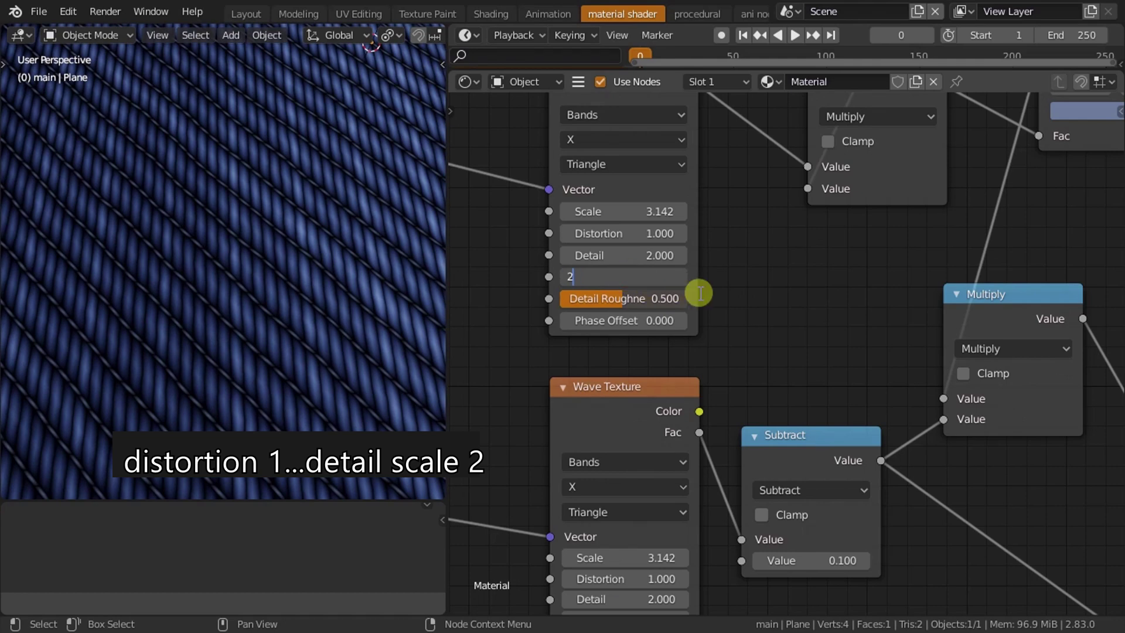
key(Return)
Orbit the viewport to inspect the finer twill and the plane's edges.
scroll(780, 253, down, 5)
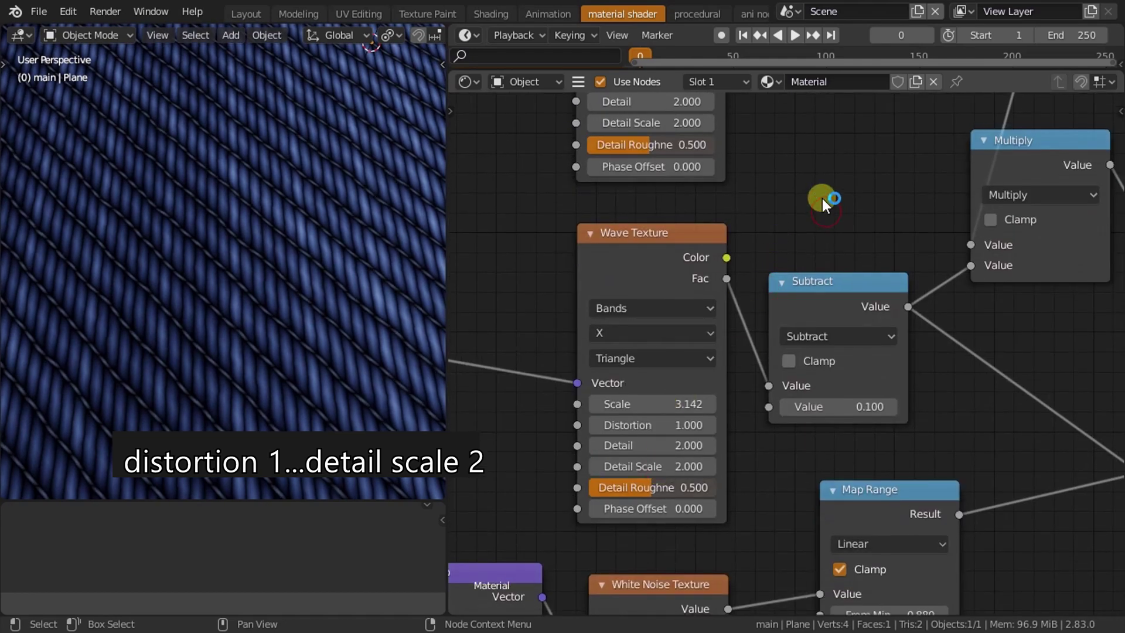
scroll(823, 195, down, 2)
scroll(785, 286, down, 3)
scroll(784, 397, up, 2)
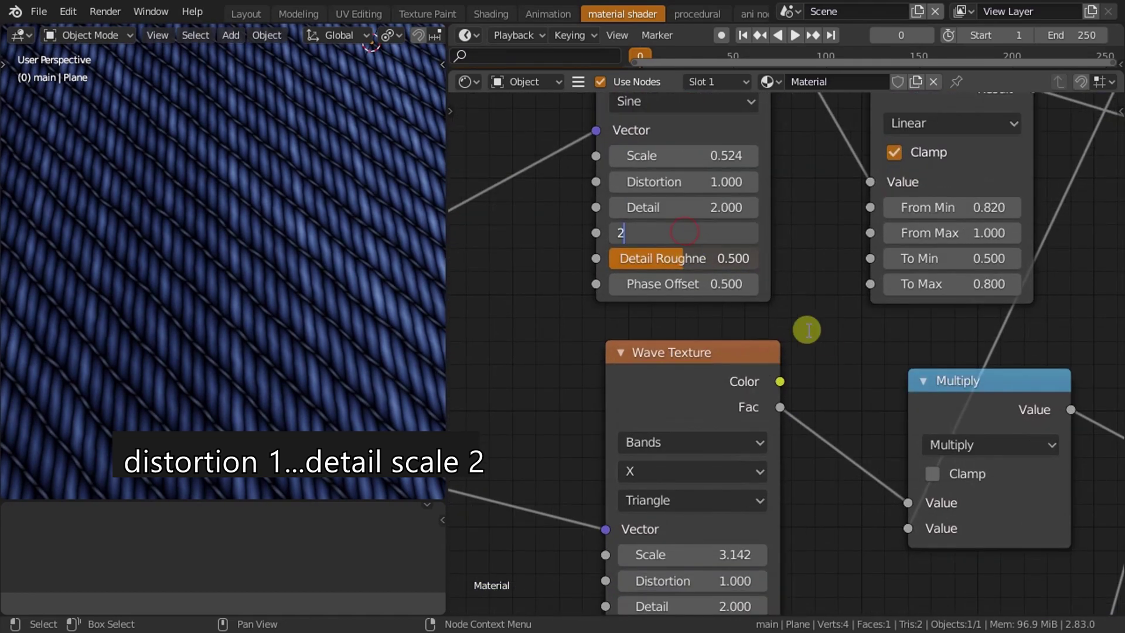
scroll(300, 219, down, 3)
mouse_move(300, 219)
middle_down()
mouse_move(276, 258)
mouse_move(283, 221)
mouse_move(298, 241)
mouse_move(284, 263)
middle_up()
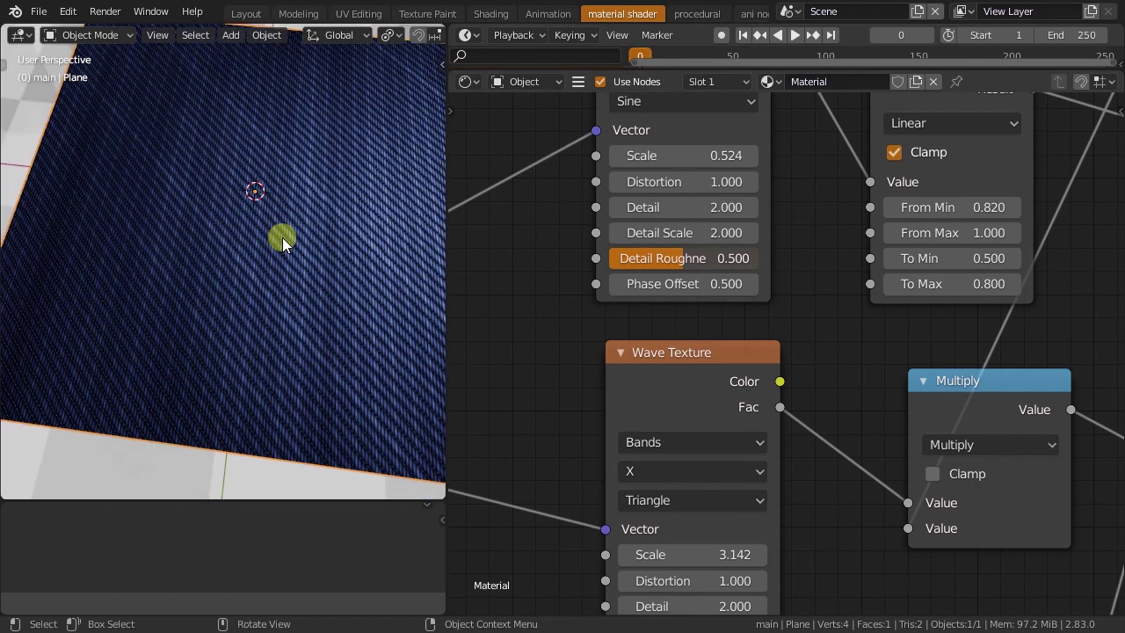
scroll(824, 389, down, 2)
scroll(412, 364, up, 3)
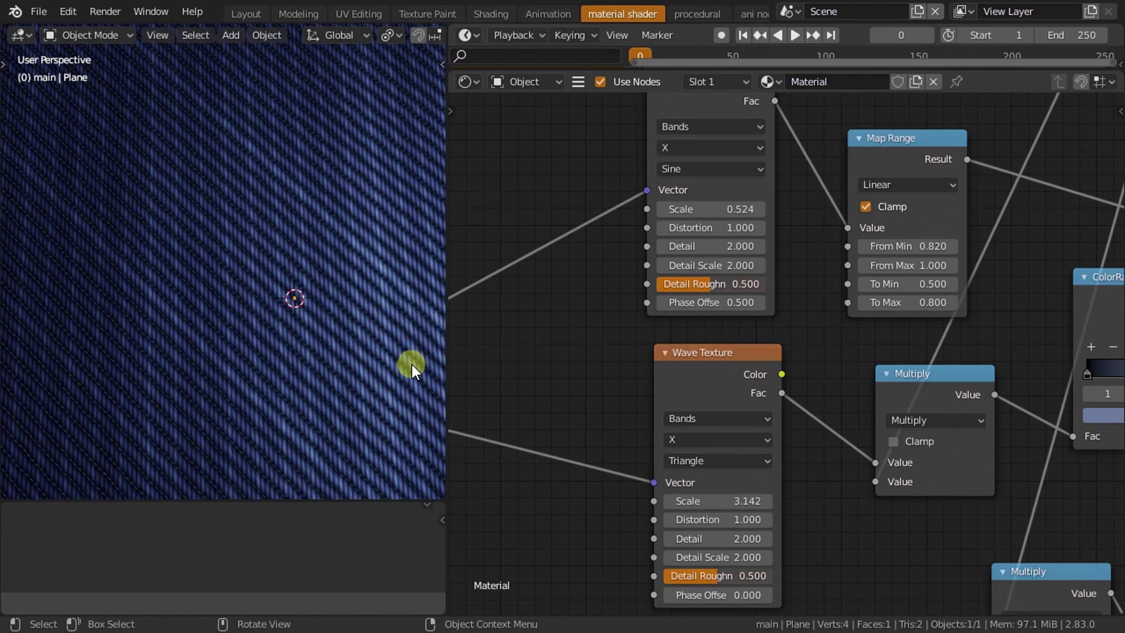
mouse_move(275, 311)
middle_down()
mouse_move(134, 273)
mouse_move(259, 293)
mouse_move(306, 351)
middle_up()
scroll(306, 352, down, 3)
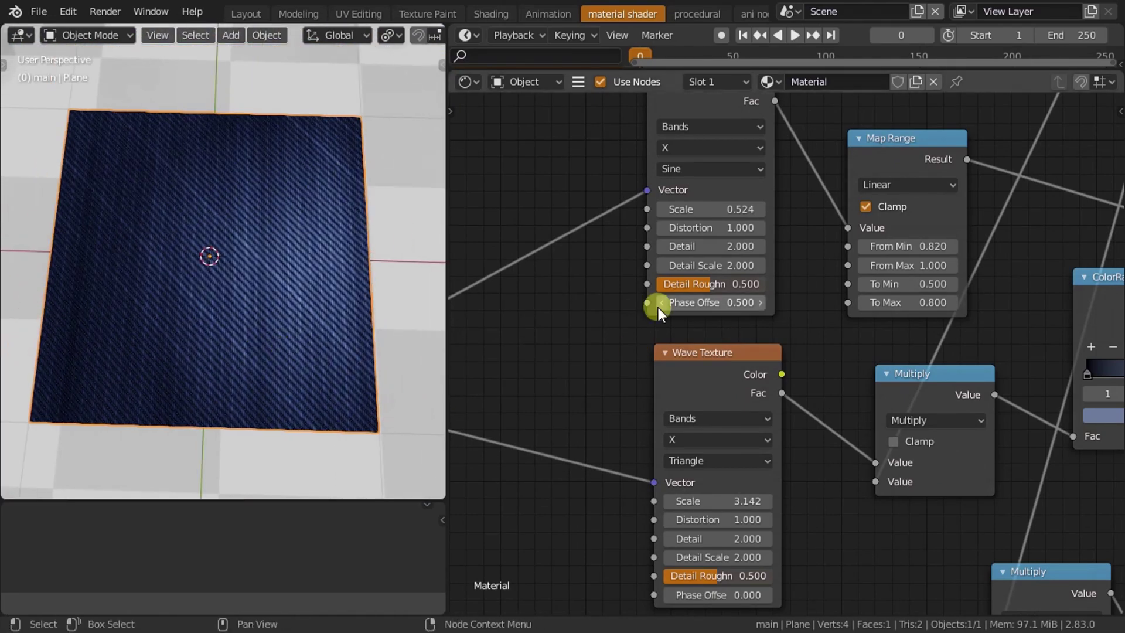
Set the Value node to 6.000.
scroll(966, 279, down, 4)
scroll(966, 278, down, 2)
scroll(746, 359, up, 1)
middle_drag(746, 359, 975, 307)
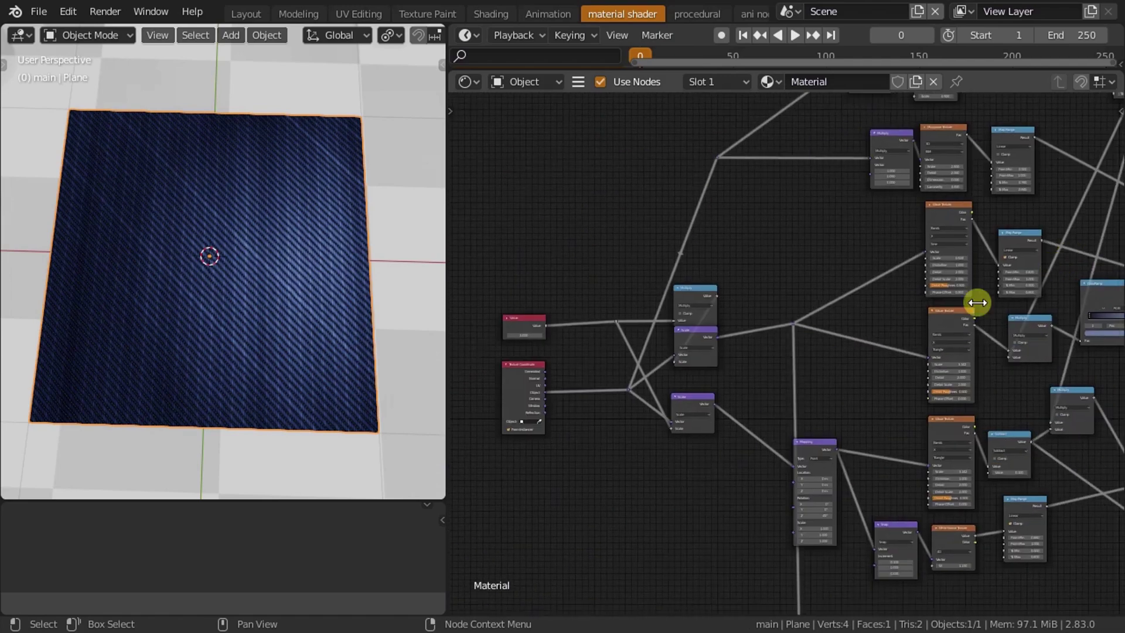
scroll(837, 395, up, 1)
middle_drag(837, 394, 1101, 269)
scroll(307, 265, up, 4)
scroll(288, 266, down, 2)
scroll(290, 266, down, 2)
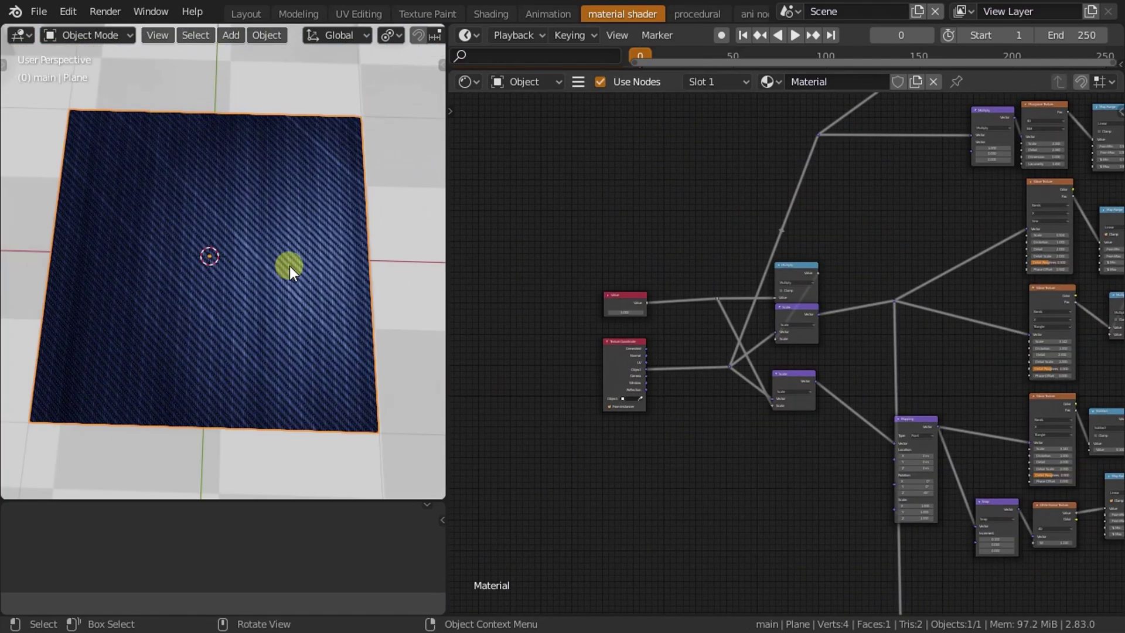
scroll(704, 217, up, 3)
scroll(706, 217, up, 1)
click(702, 196)
text(6)
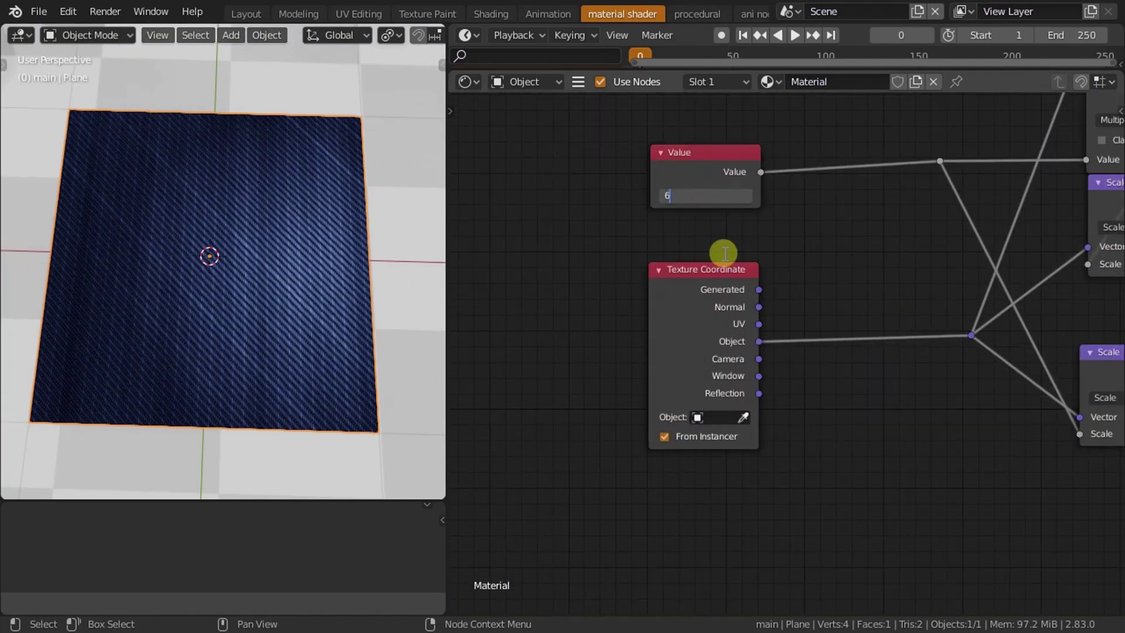
key(Return)
Set the Power node's Exponent to 0.590, viewing the plane from above.
scroll(265, 285, up, 3)
mouse_move(259, 287)
middle_down()
mouse_move(264, 248)
mouse_move(258, 261)
middle_up()
scroll(258, 261, up, 2)
scroll(883, 332, down, 3)
mouse_move(1039, 393)
middle_down()
mouse_move(735, 406)
mouse_move(793, 324)
middle_up()
scroll(785, 299, up, 3)
scroll(788, 319, up, 2)
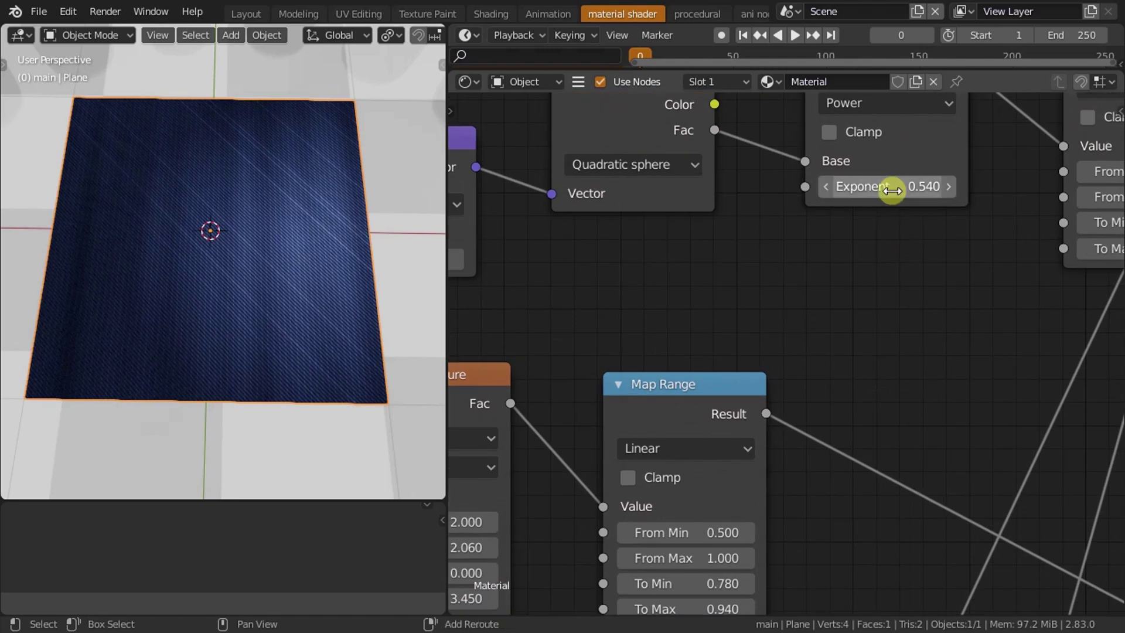
drag(891, 189, 881, 188)
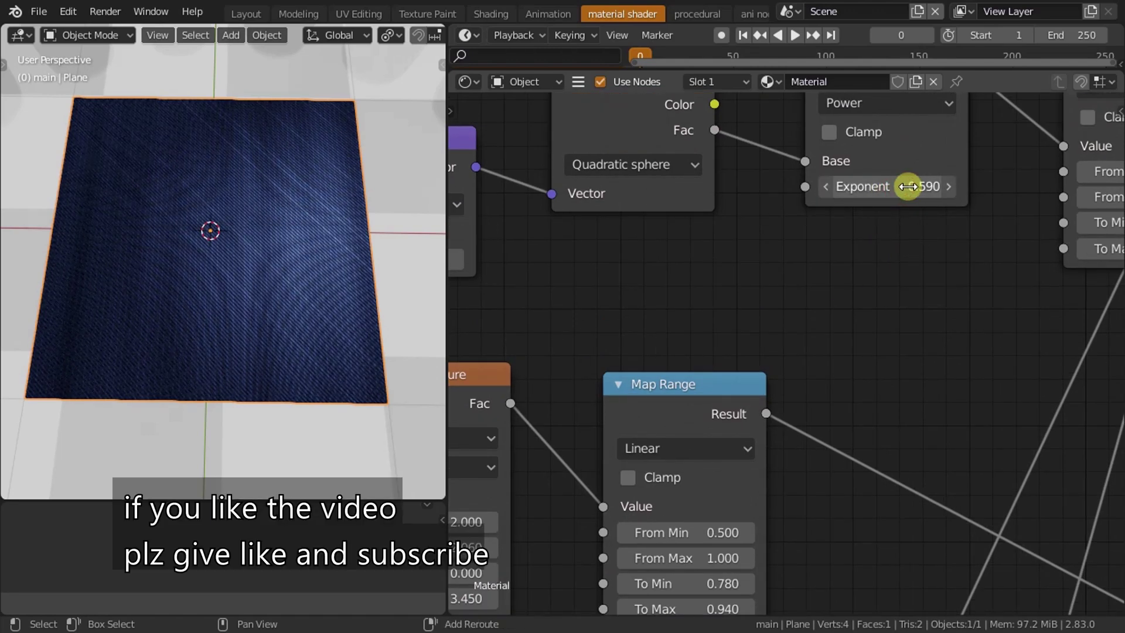
scroll(101, 339, up, 1)
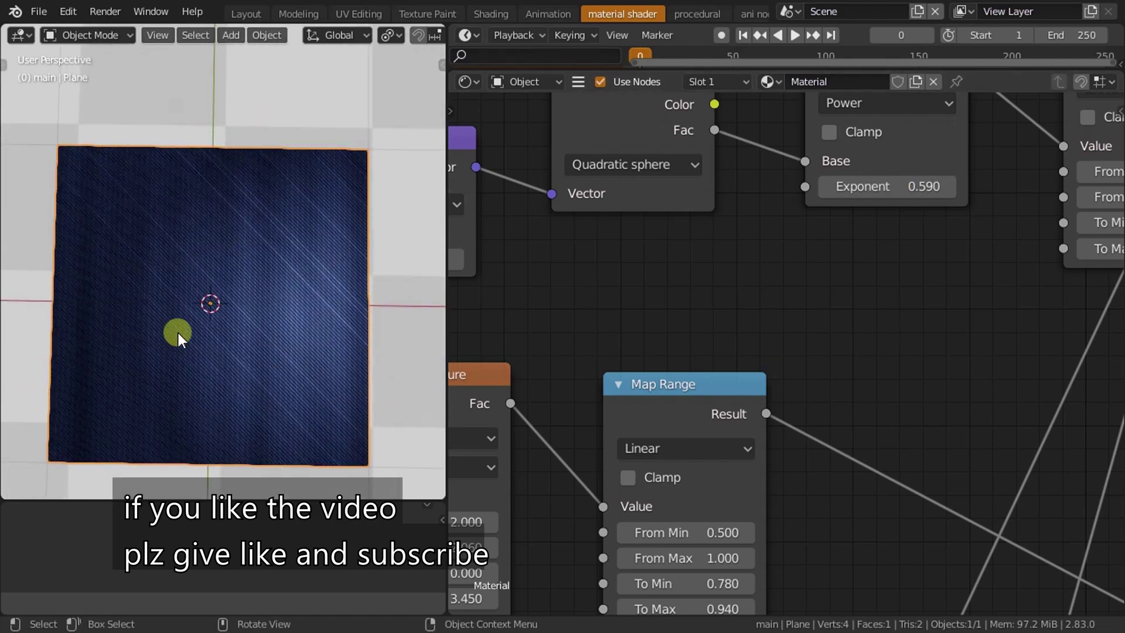
scroll(181, 332, up, 3)
Set the noise-driven Map Range's To Max to 0.600.
middle_drag(188, 328, 241, 265)
scroll(948, 426, down, 3)
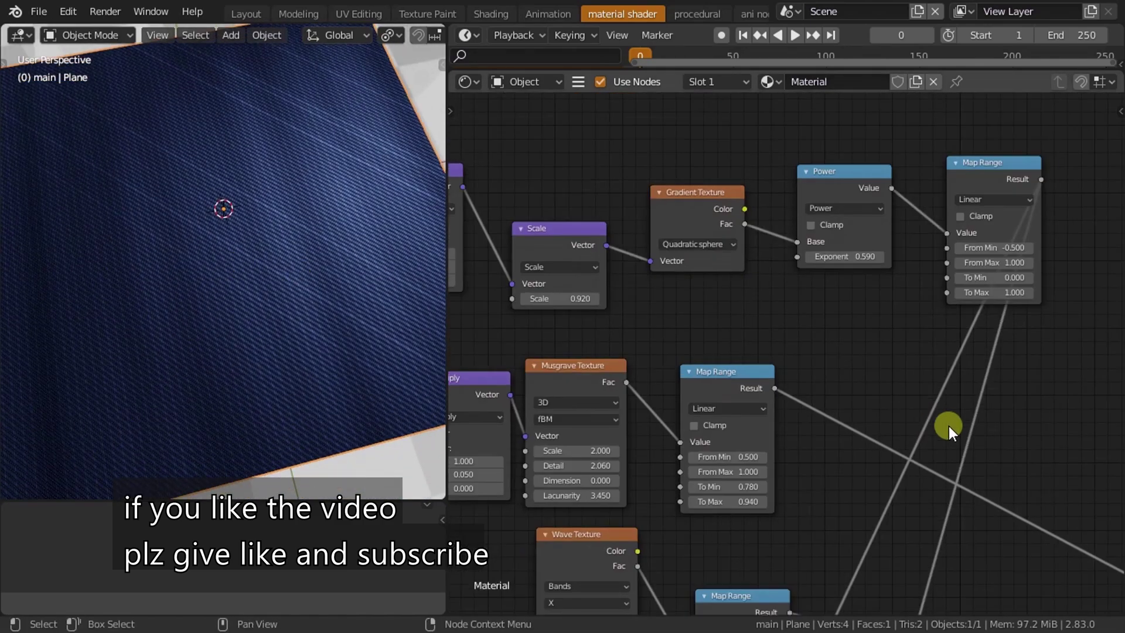
middle_drag(947, 427, 753, 430)
scroll(783, 295, up, 3)
scroll(744, 391, down, 3)
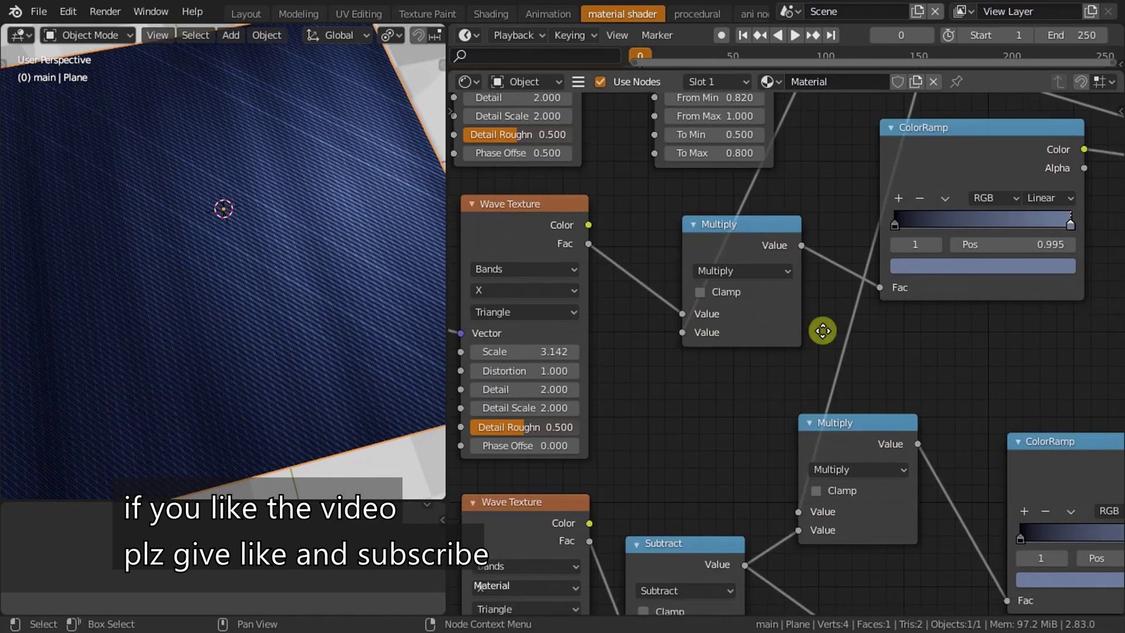
scroll(803, 223, up, 2)
mouse_move(803, 224)
middle_down()
mouse_move(738, 365)
mouse_move(727, 328)
middle_up()
scroll(720, 467, up, 2)
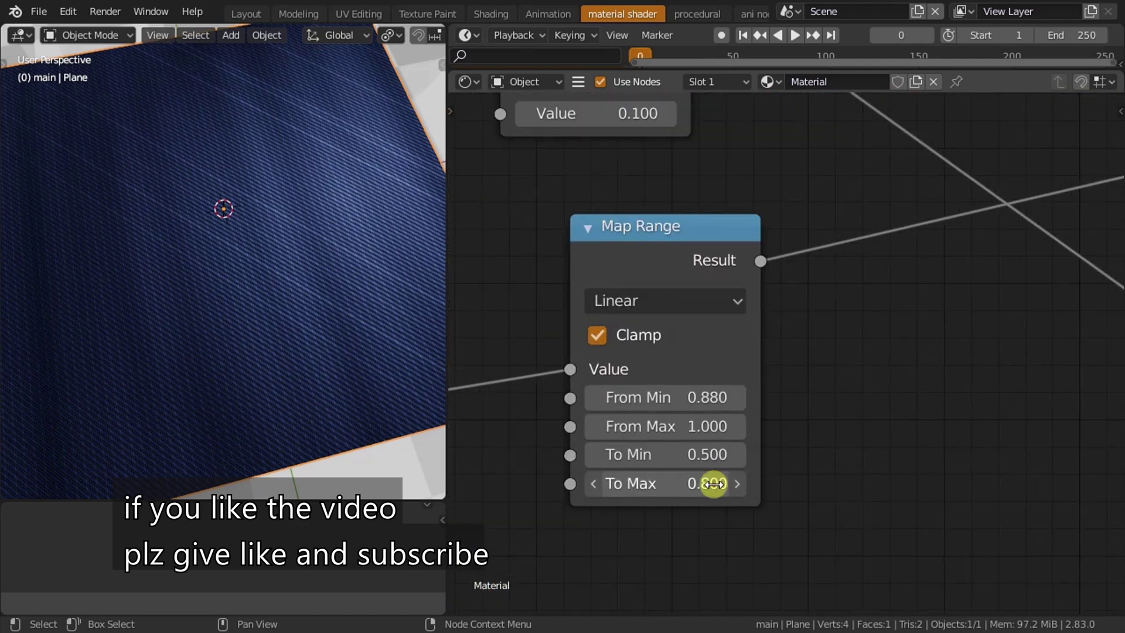
text(.)
click(928, 514)
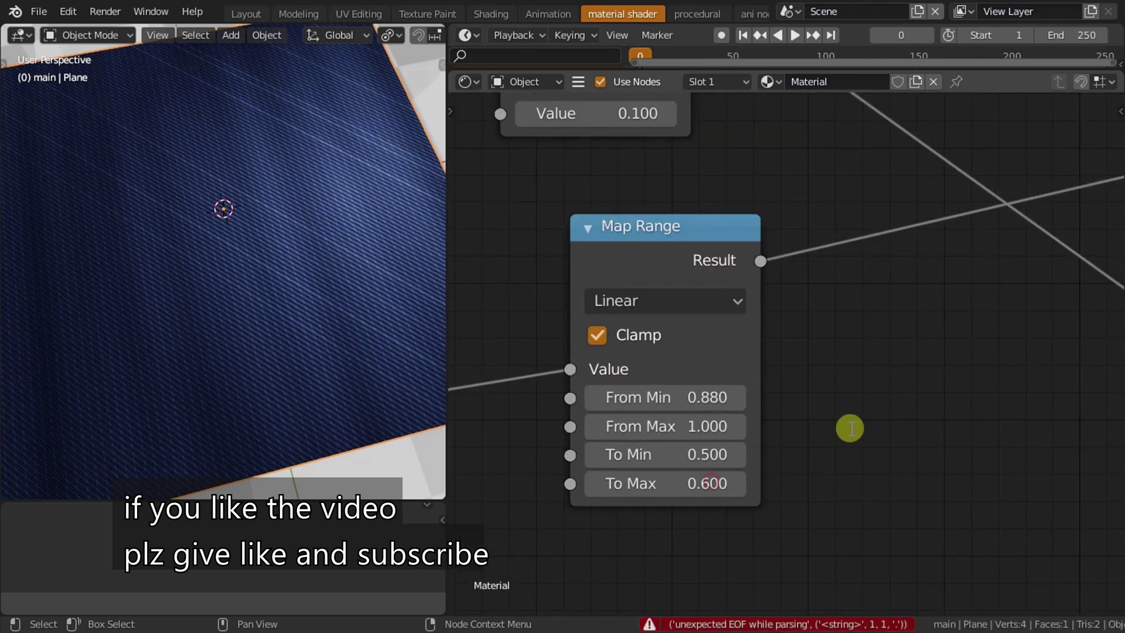
Set the other Map Range's To Max to 0.850 and compare the plane.
scroll(142, 301, down, 4)
scroll(222, 273, up, 4)
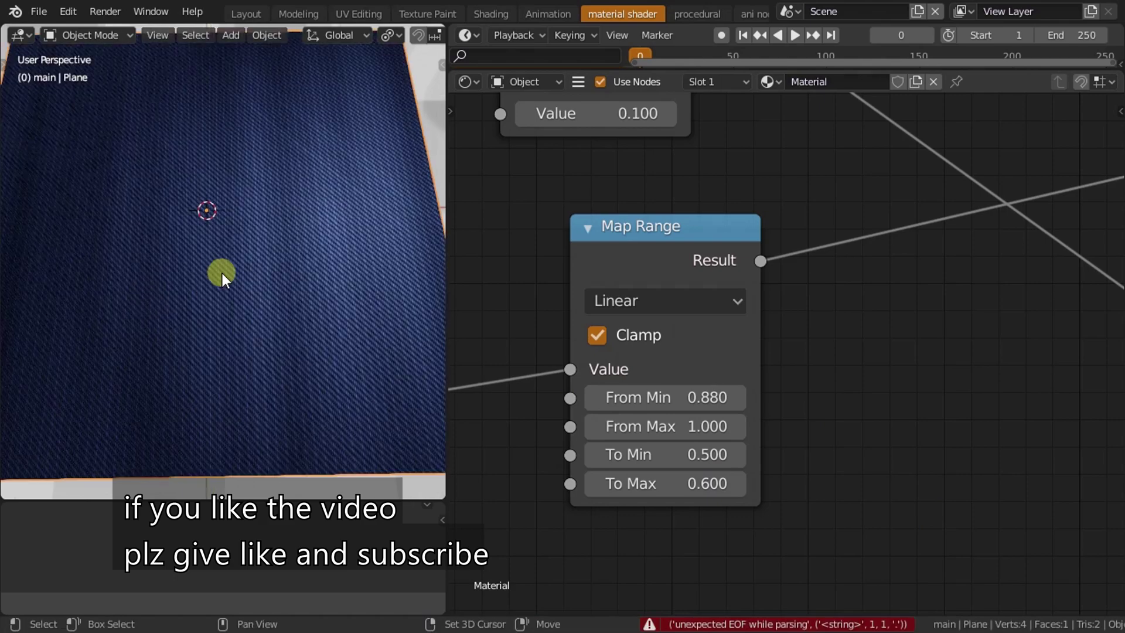
mouse_move(223, 273)
middle_down()
mouse_move(259, 245)
mouse_move(234, 265)
middle_up()
scroll(681, 276, down, 2)
mouse_move(681, 276)
middle_down()
mouse_move(828, 420)
mouse_move(863, 505)
middle_up()
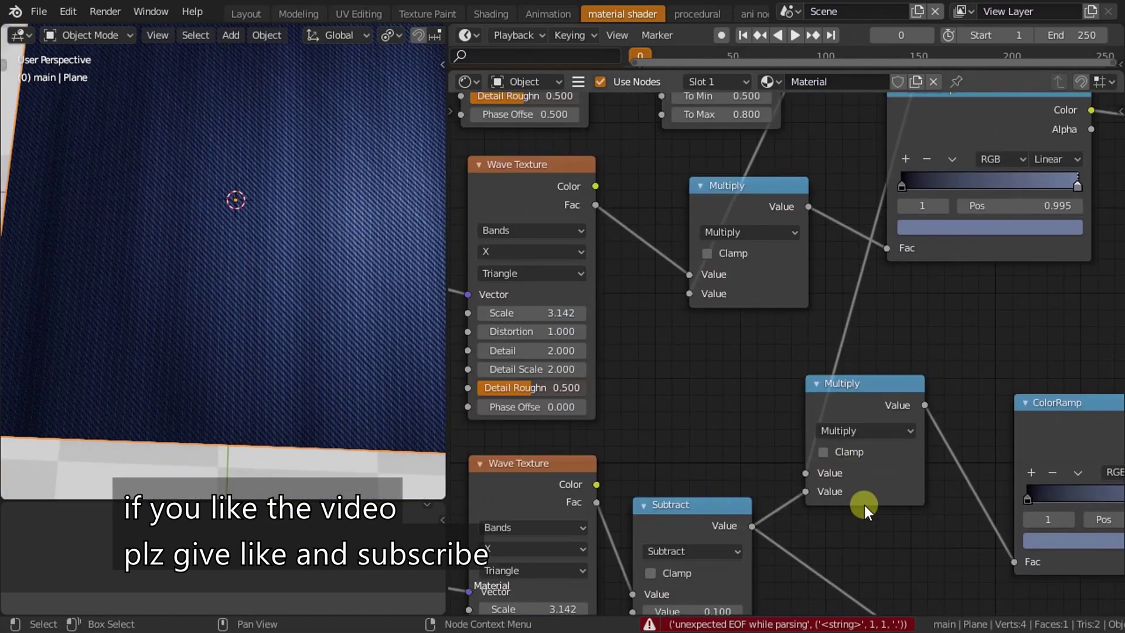
scroll(864, 505, up, 3)
mouse_move(758, 351)
middle_down()
mouse_move(748, 420)
mouse_move(757, 434)
middle_up()
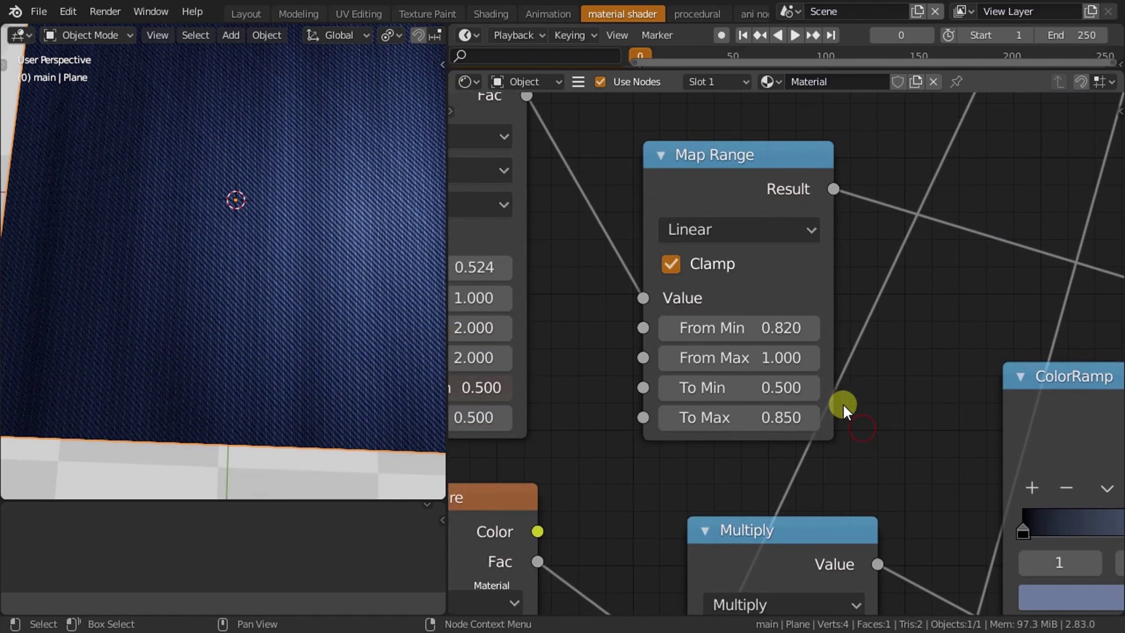
scroll(326, 275, down, 4)
mouse_move(326, 272)
middle_down()
mouse_move(258, 208)
mouse_move(260, 219)
middle_up()
scroll(275, 216, up, 2)
scroll(287, 202, up, 1)
scroll(281, 200, down, 1)
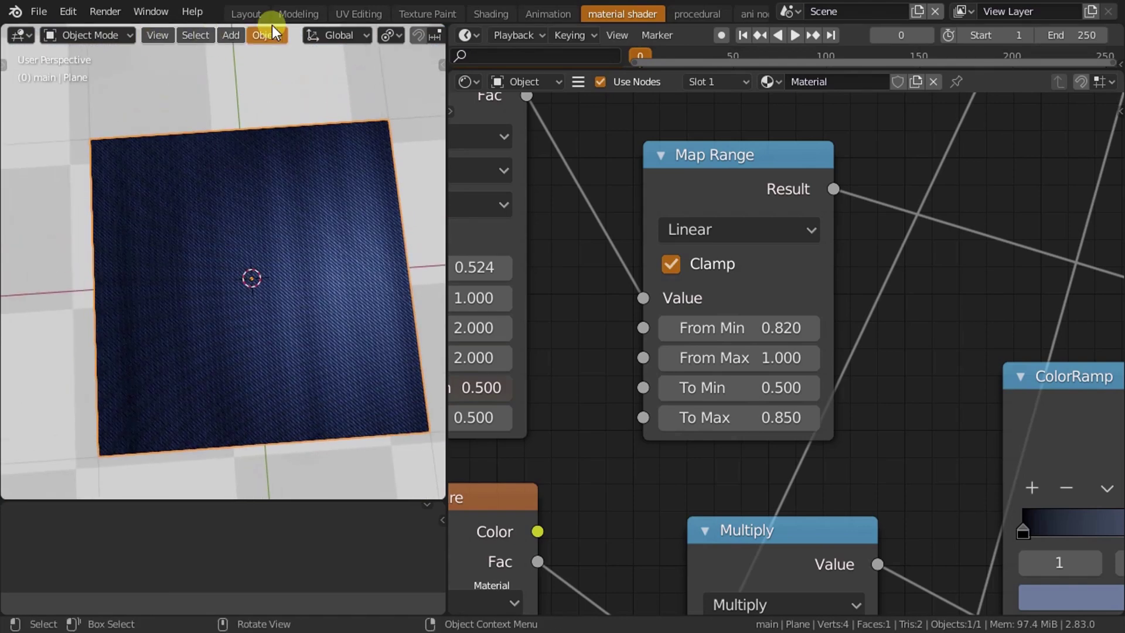
Switch to the Layout workspace, orbit the finished denim plane, and stop the recording.
click(253, 14)
mouse_move(465, 279)
middle_down()
mouse_move(462, 248)
mouse_move(479, 287)
mouse_move(356, 277)
mouse_move(502, 322)
mouse_move(413, 290)
mouse_move(351, 302)
mouse_move(530, 330)
mouse_move(461, 381)
mouse_move(389, 287)
middle_up()
mouse_move(634, 297)
middle_down()
mouse_move(477, 329)
mouse_move(372, 304)
mouse_move(314, 309)
mouse_move(312, 332)
middle_up()
scroll(312, 333, down, 2)
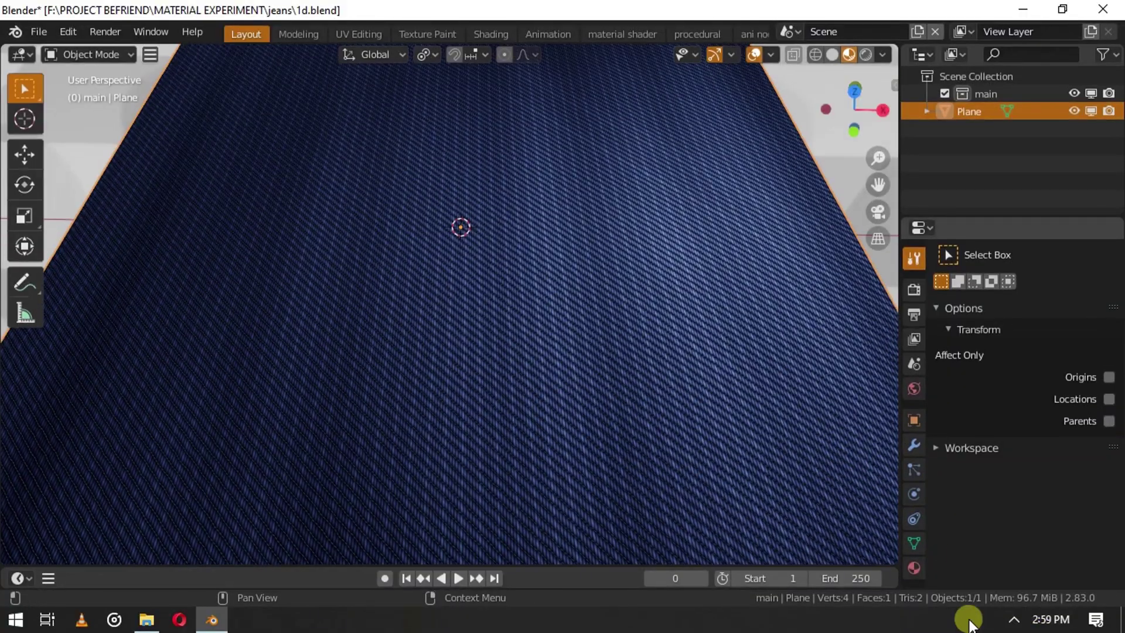
click(1009, 621)
click(1049, 557)
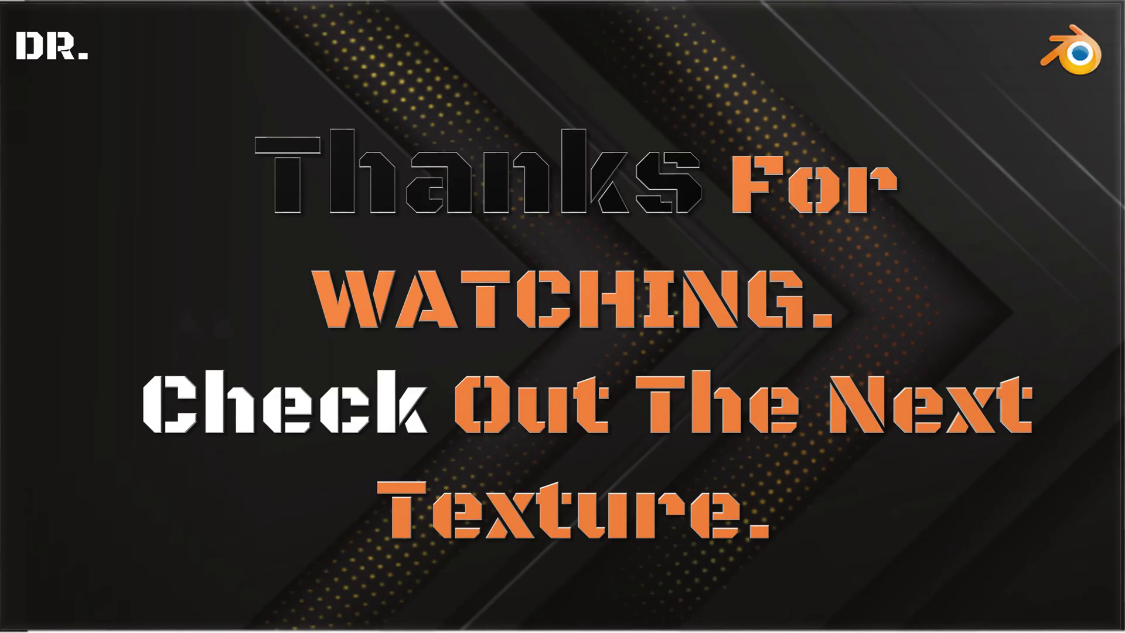